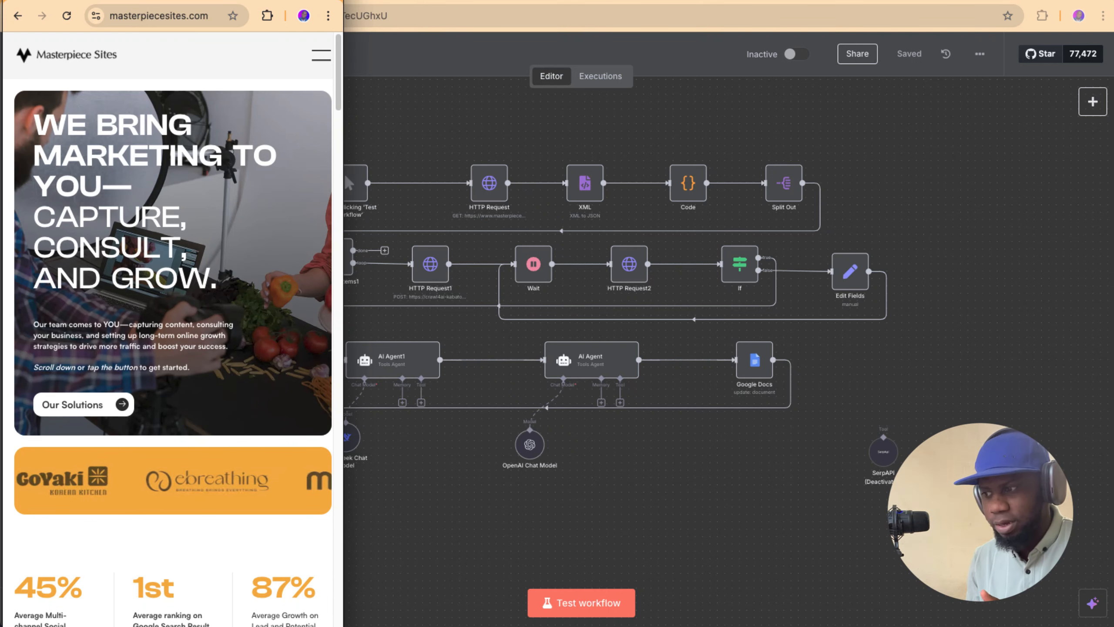
Step: Switch to the Masterpiece Sites document in Google Docs and dismiss the unsupported image format notice
key("super+grave")
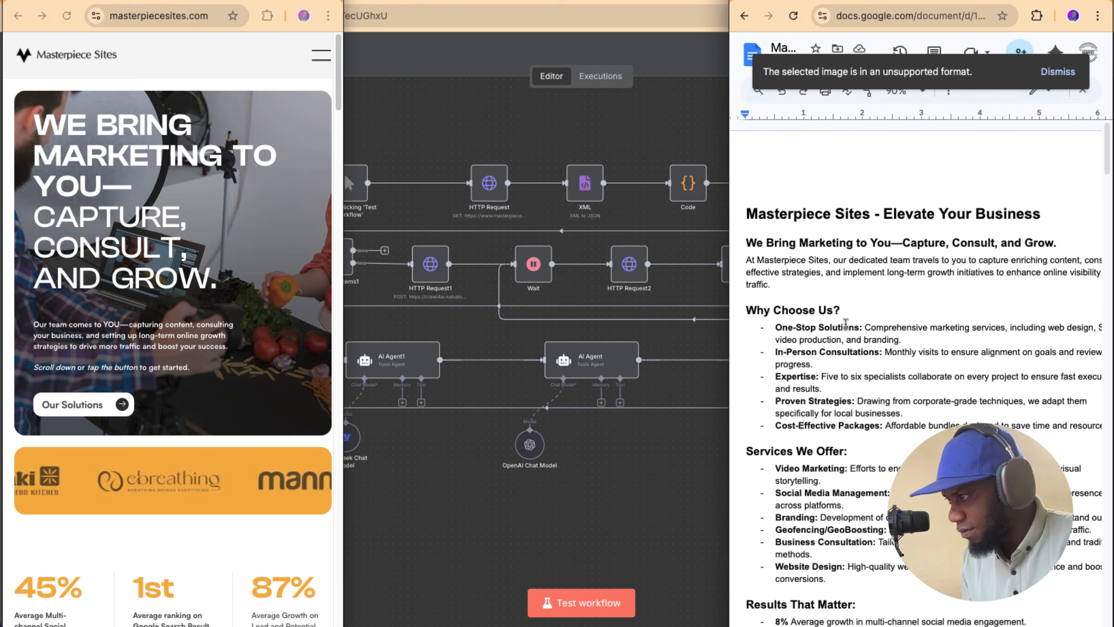
scroll(847, 351, "down", 7)
scroll(854, 396, "up", 7)
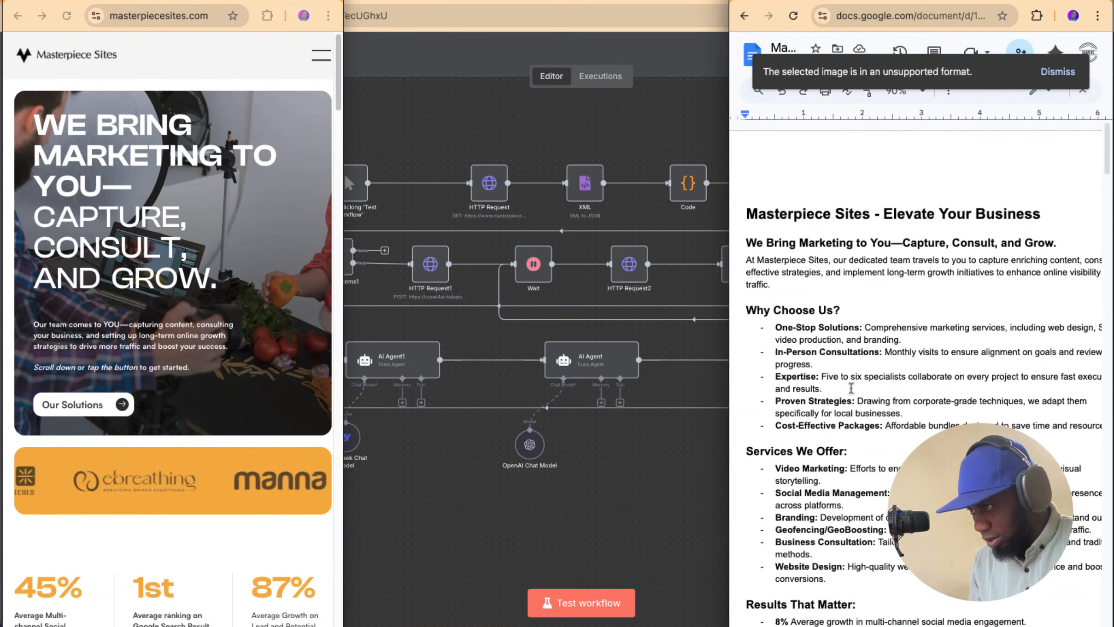
left_click(1057, 71)
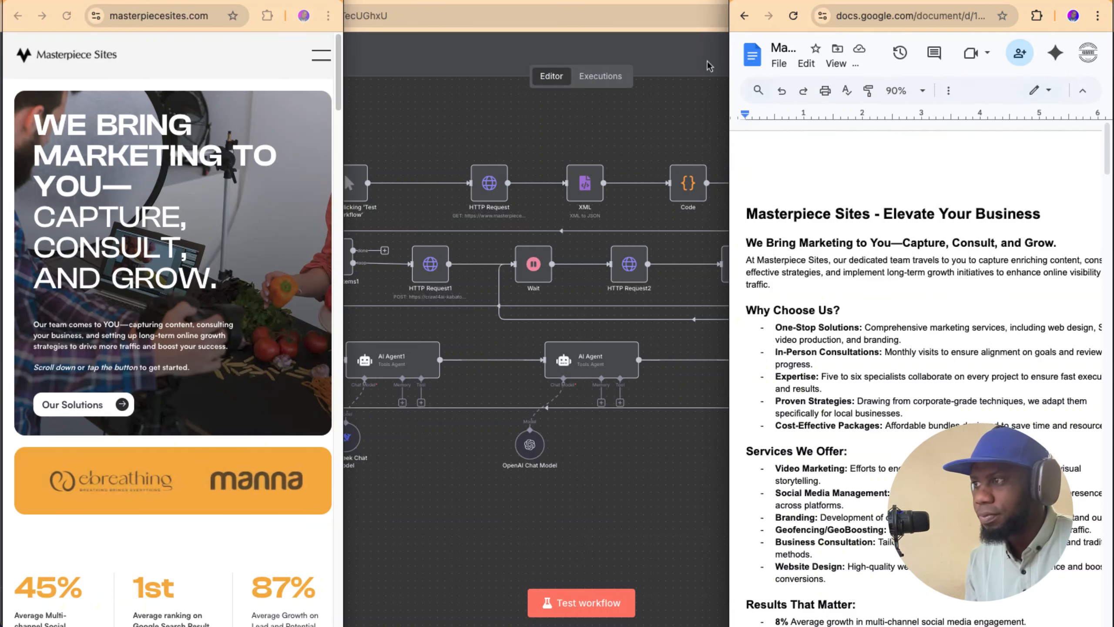
Step: Compare the Masterpiece Sites homepage content with the generated document, from the opening sections down to the Core Services table
scroll(807, 316, "down", 2)
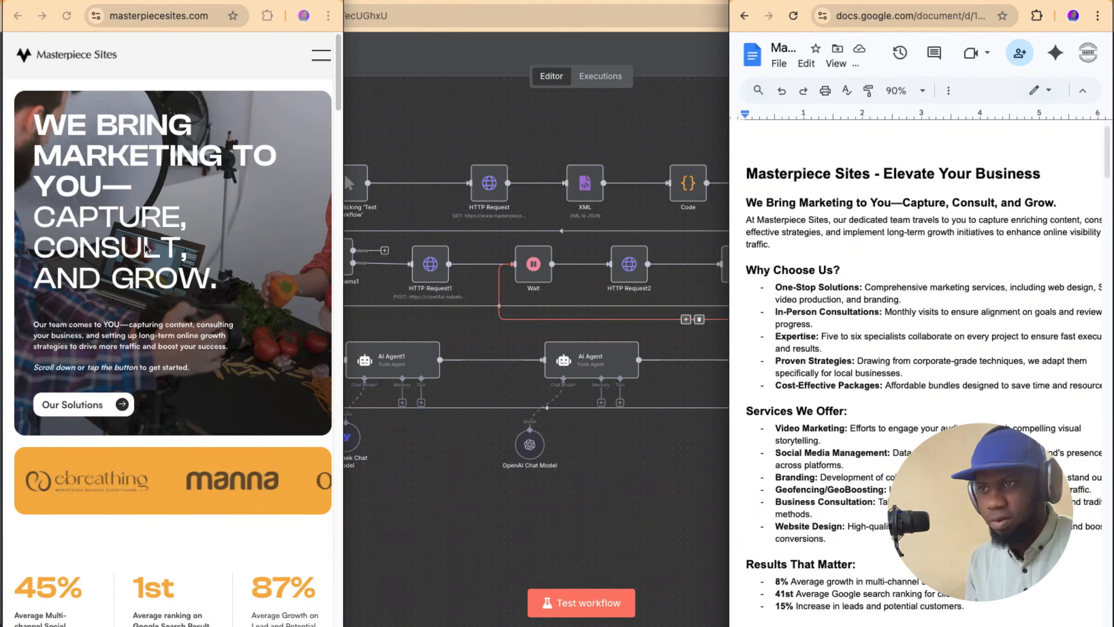
scroll(146, 249, "down", 8)
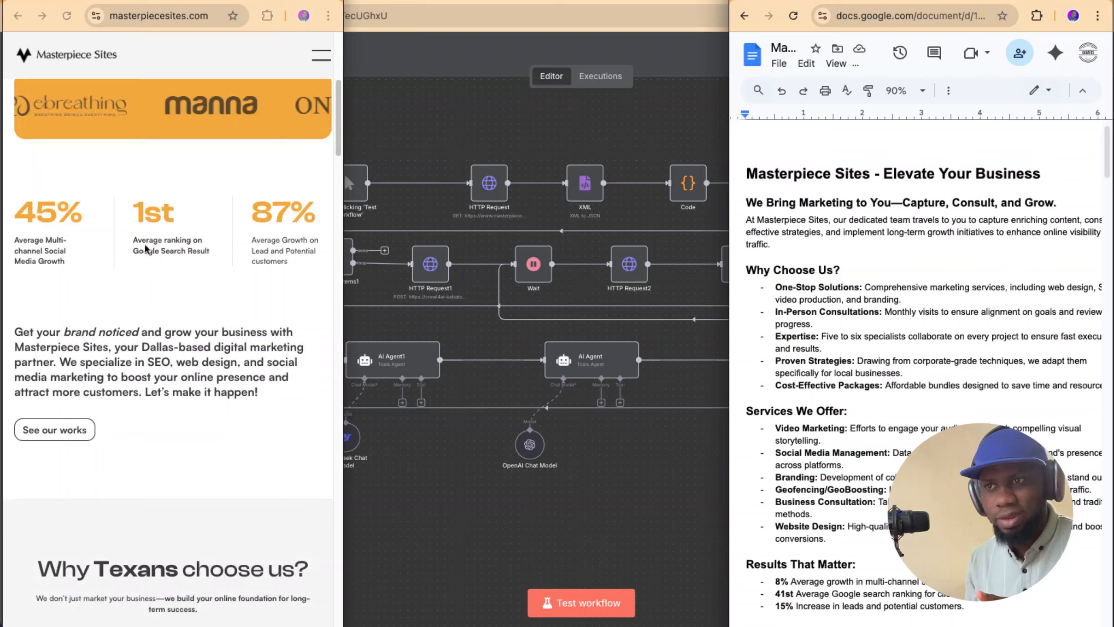
scroll(146, 250, "down", 15)
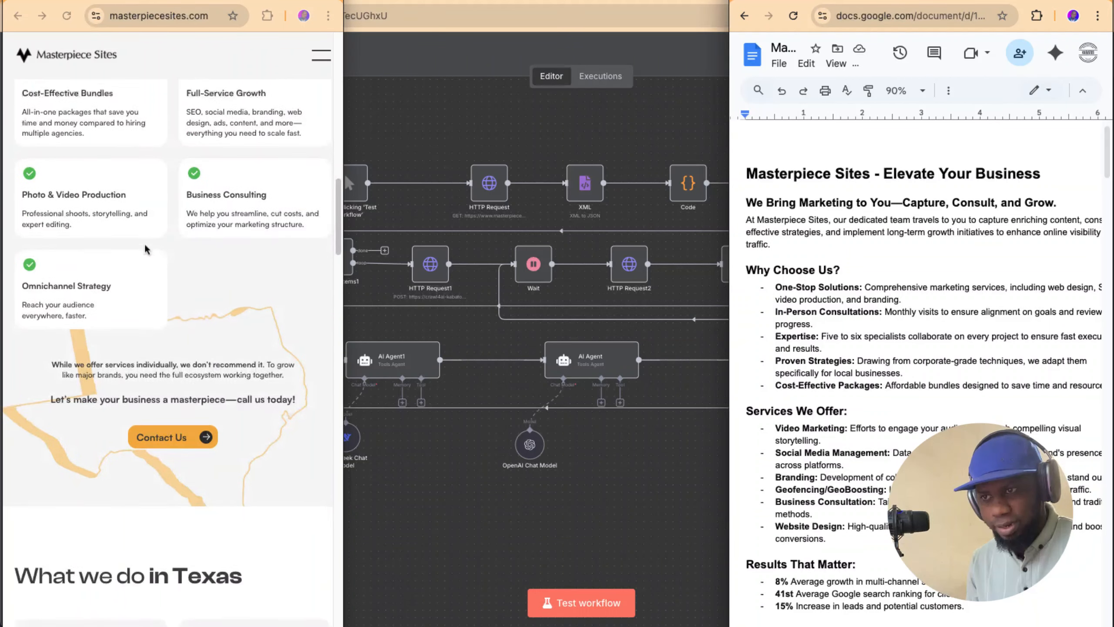
scroll(146, 250, "down", 2)
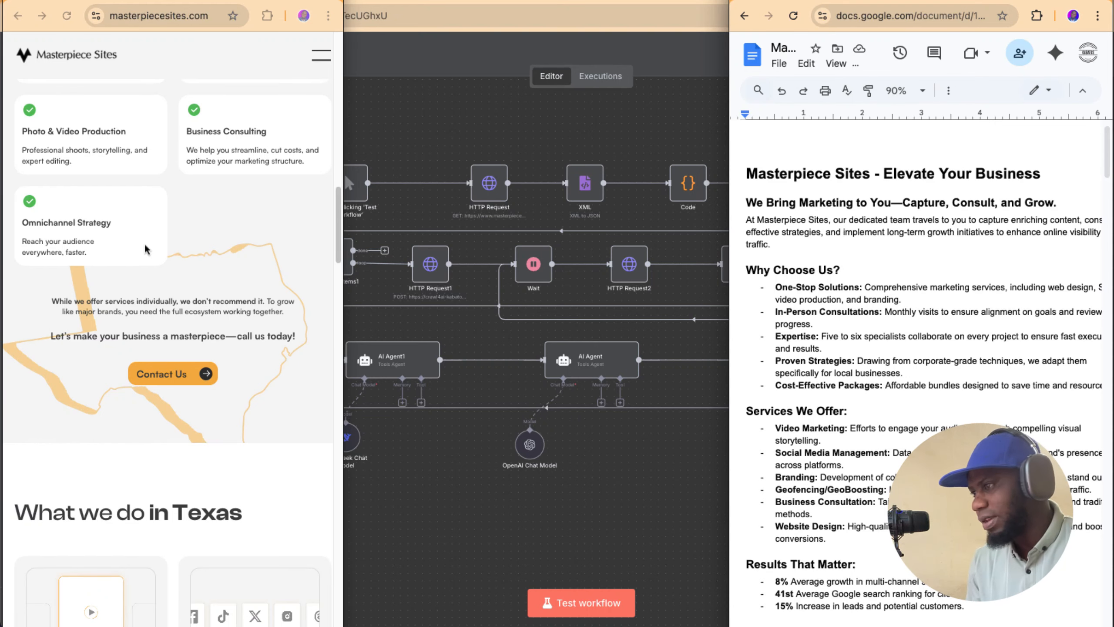
scroll(906, 346, "down", 13)
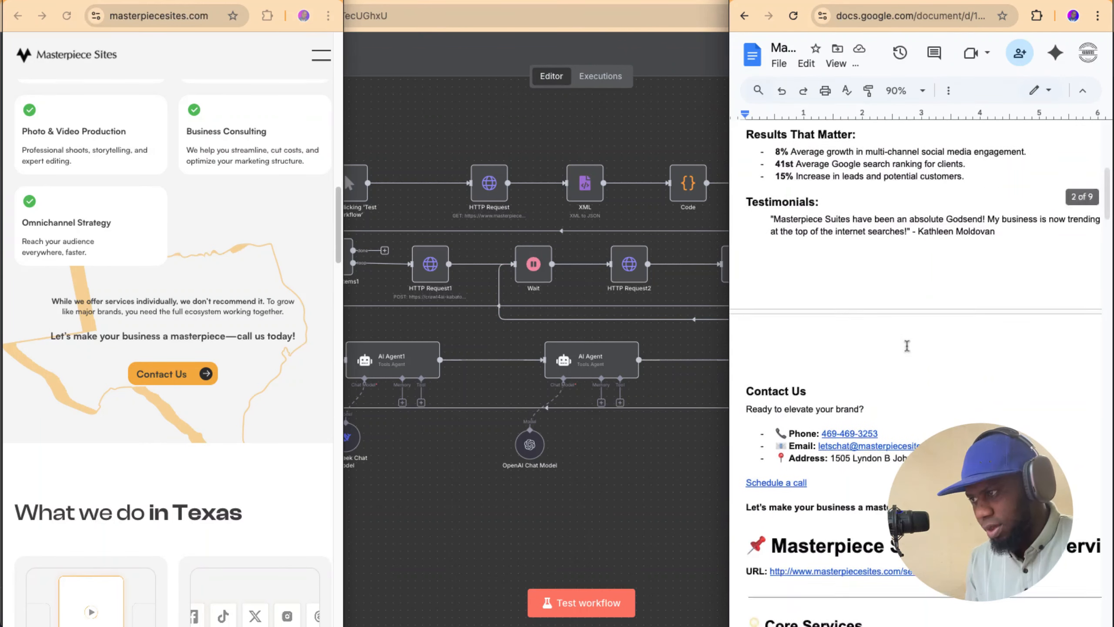
scroll(906, 345, "down", 6)
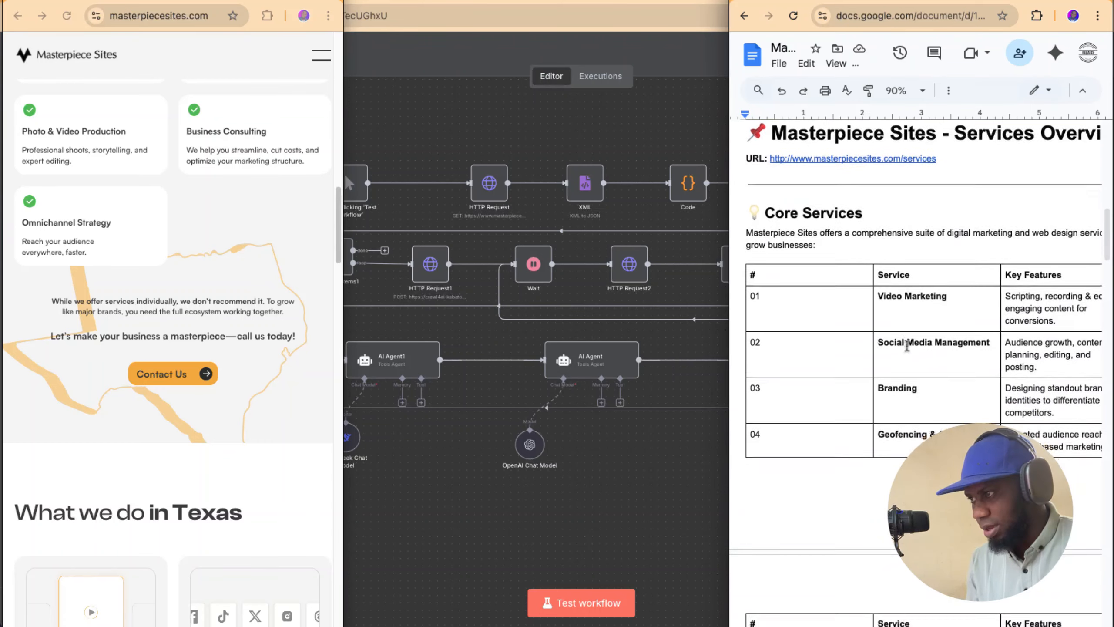
scroll(906, 345, "up", 1)
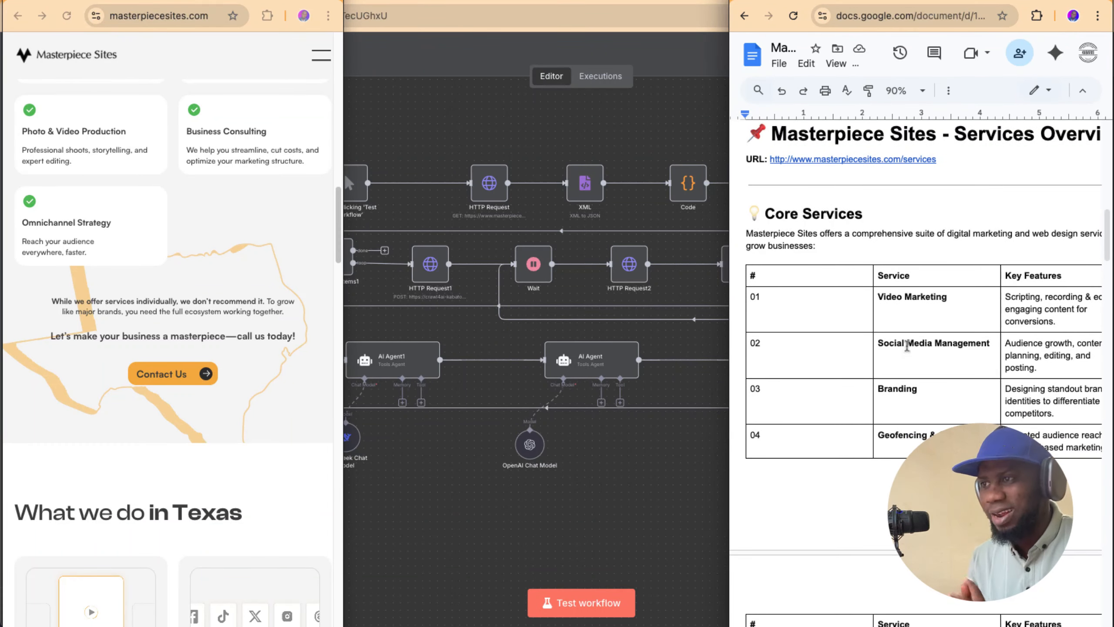
Step: Show the full n8n scraping workflow, then switch to the Masterpiece Sites website and return to the start of its homepage
left_click(540, 141)
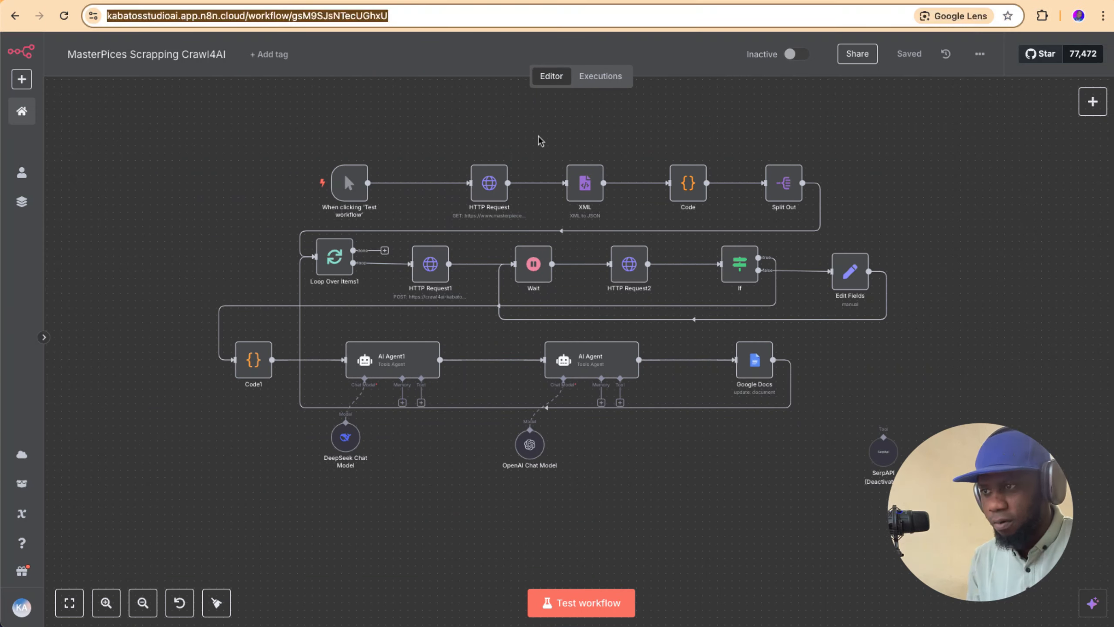
left_click(263, 625)
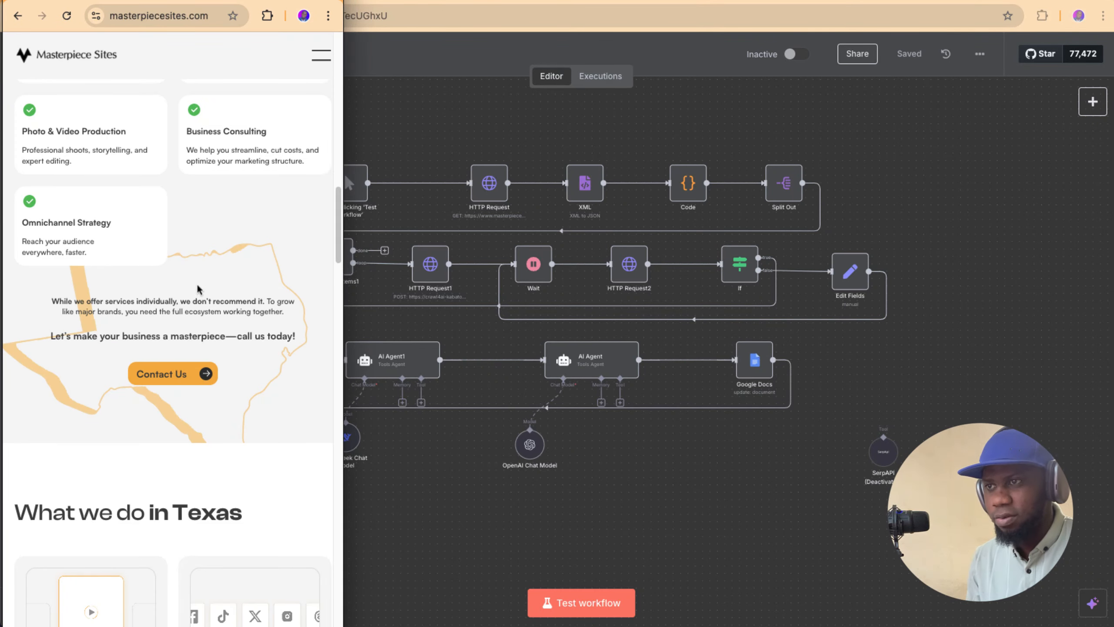
scroll(217, 239, "up", 12)
scroll(216, 237, "up", 6)
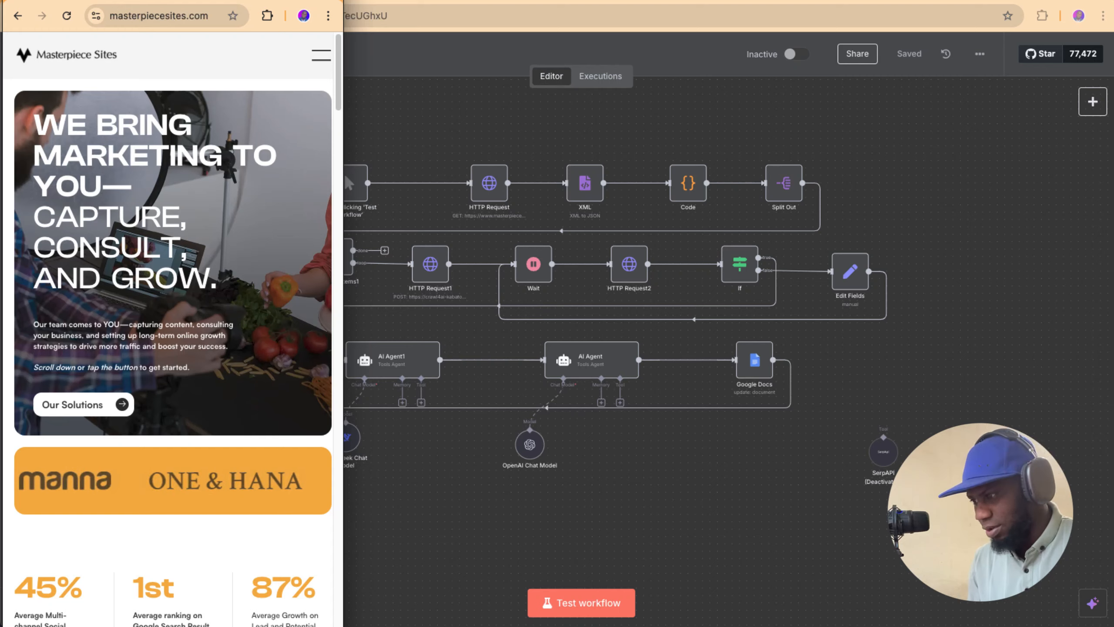
Step: Switch from the website to the Google Docs document and read from Why Choose Us down to Featured Projects
left_click(858, 624)
left_click(543, 501)
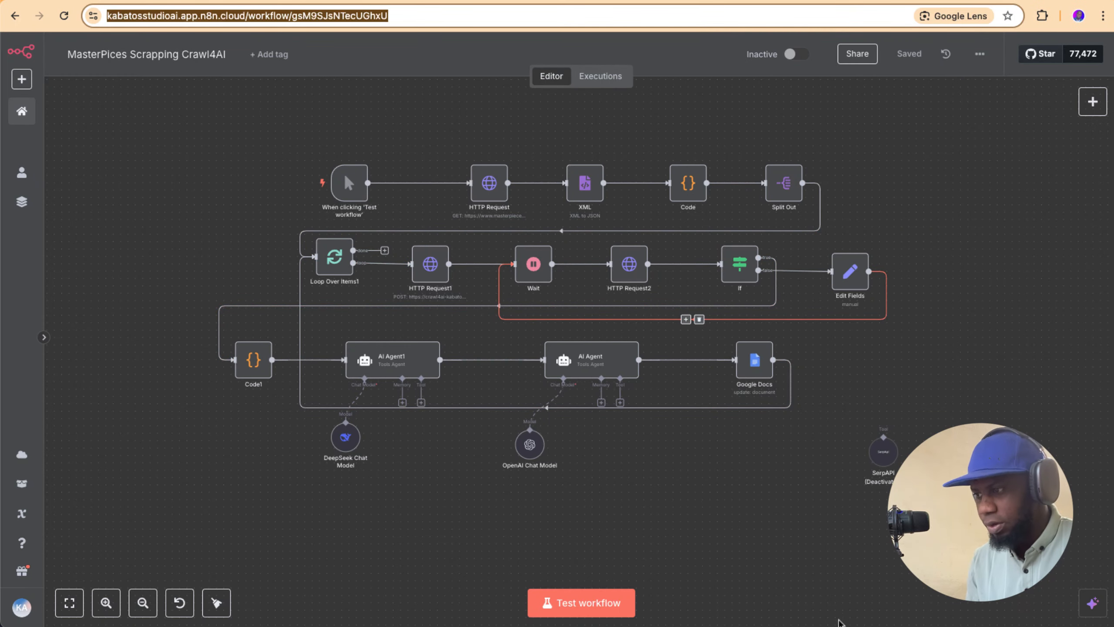
left_click(873, 624)
scroll(900, 413, "up", 11)
scroll(900, 412, "down", 6)
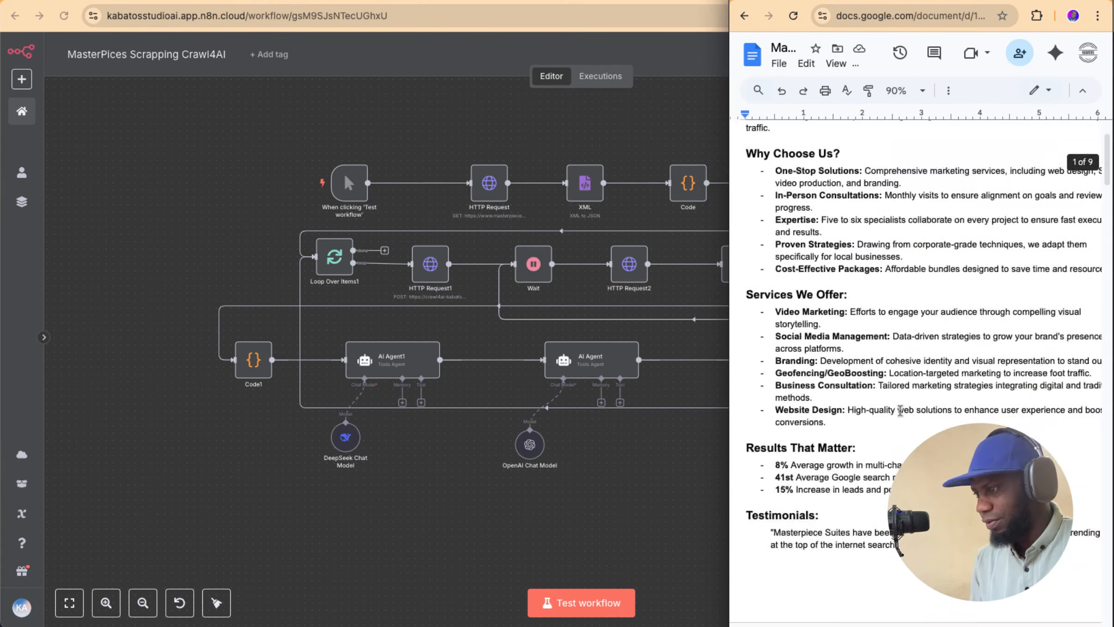
scroll(900, 411, "down", 10)
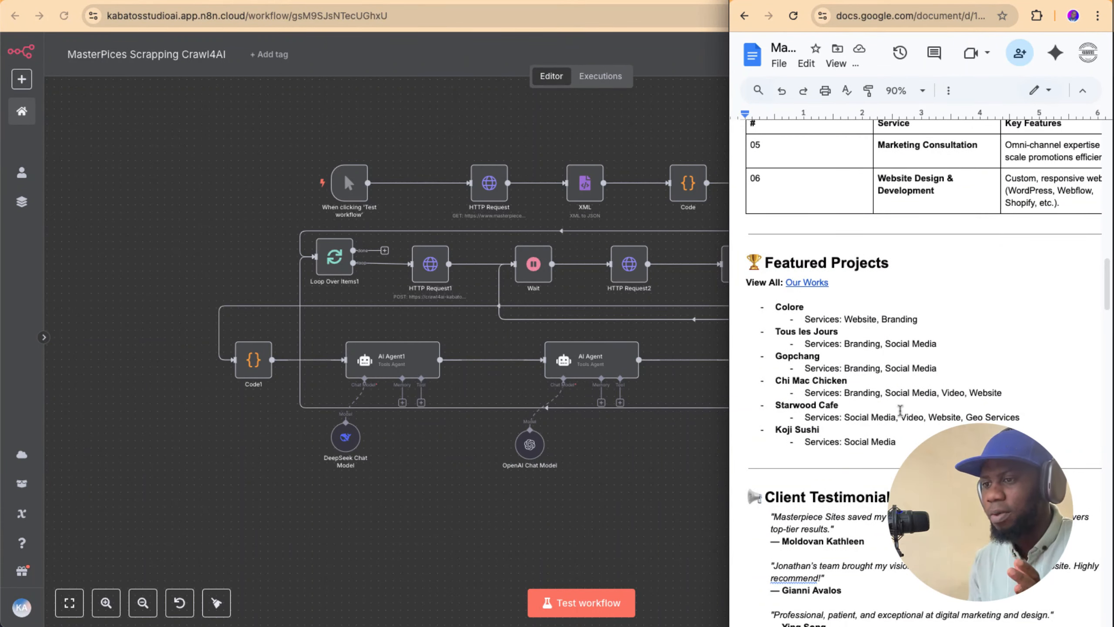
Step: Bring the website up beside the document and review the remaining pages, including recommended plans, add-on services and testimonials
left_click(251, 625)
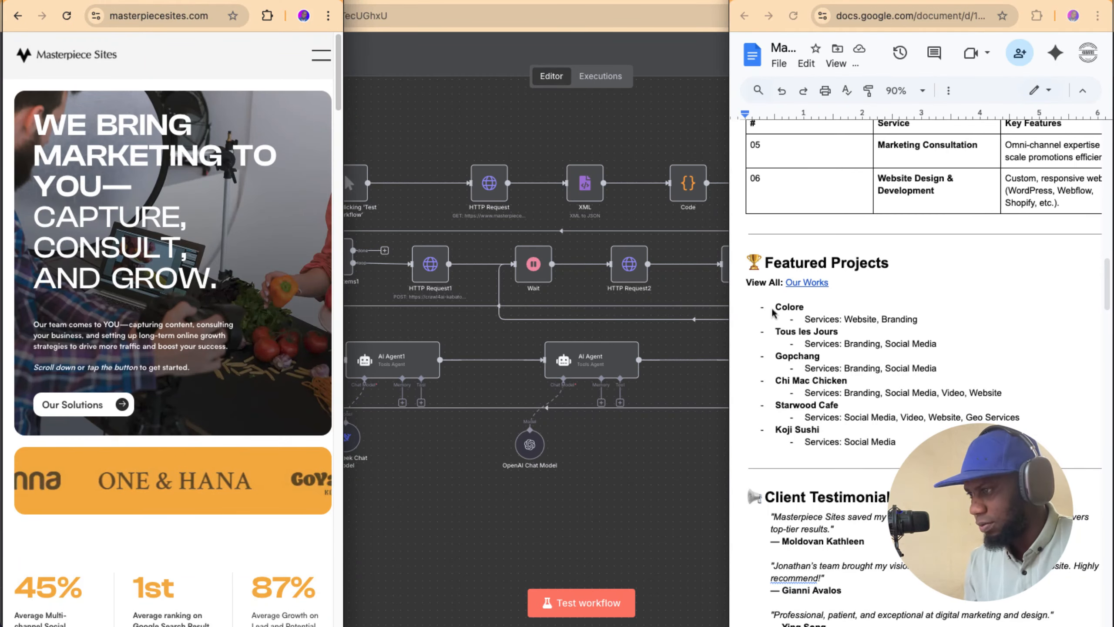
scroll(833, 324, "down", 15)
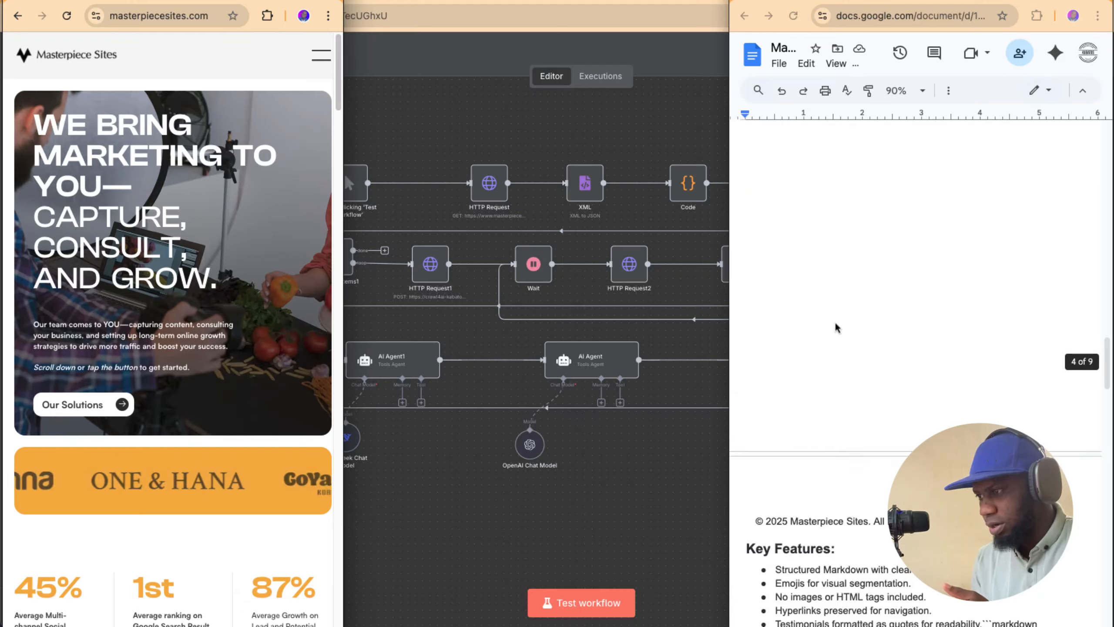
scroll(837, 327, "down", 15)
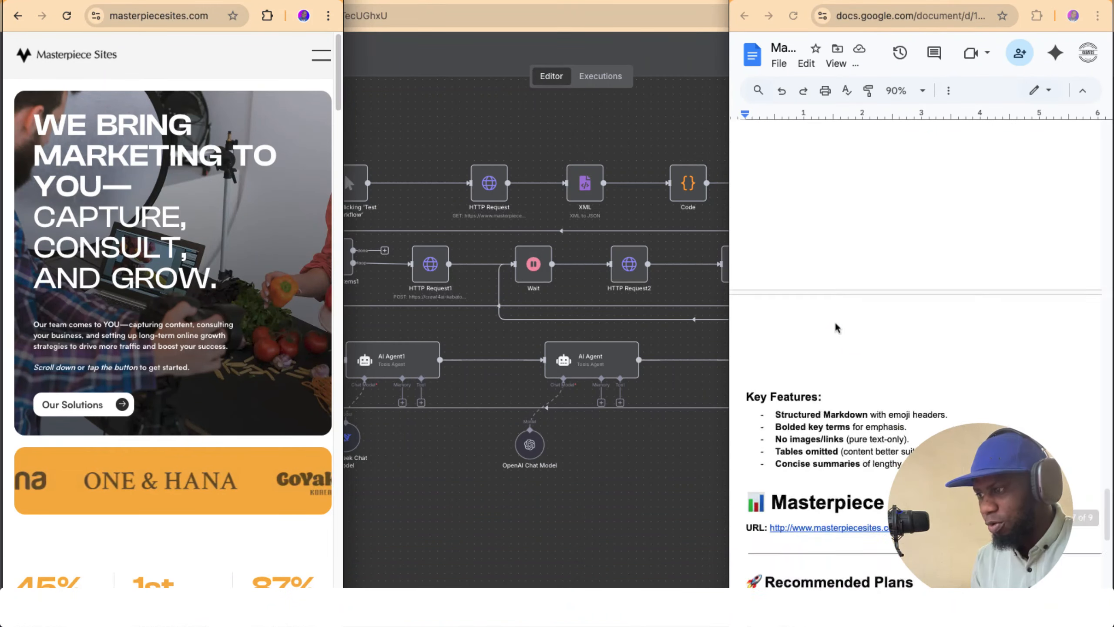
scroll(837, 327, "down", 12)
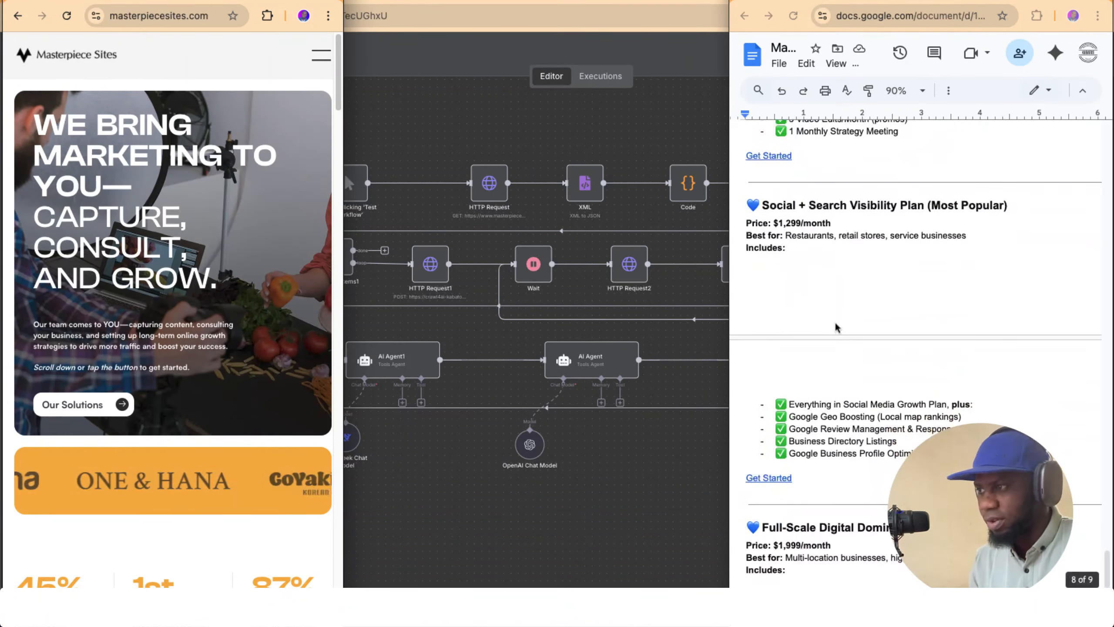
scroll(836, 327, "down", 7)
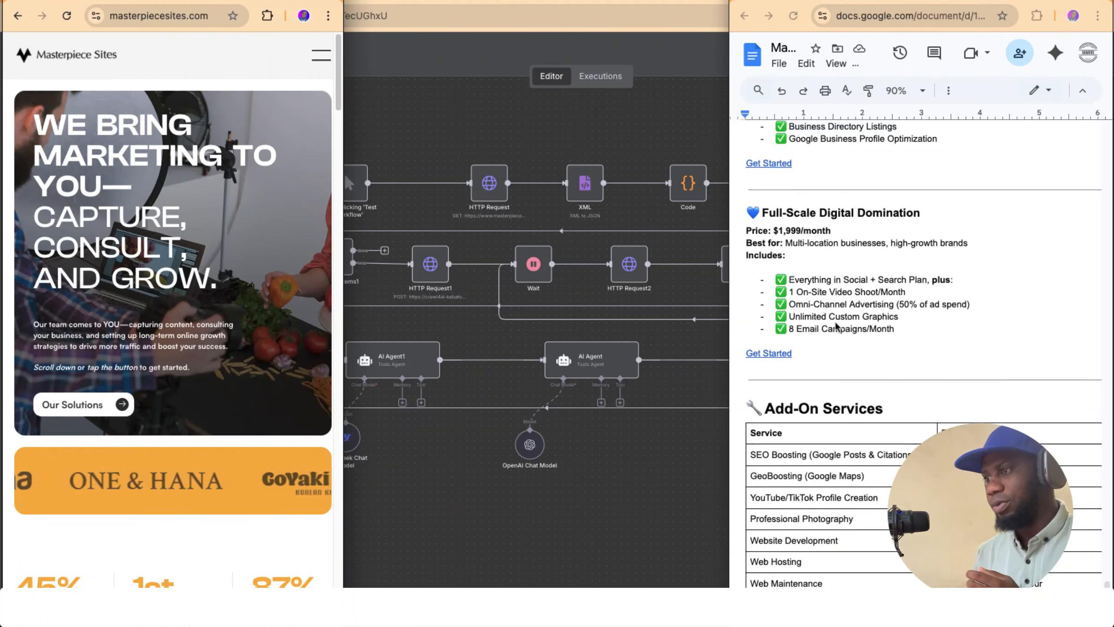
scroll(837, 327, "down", 2)
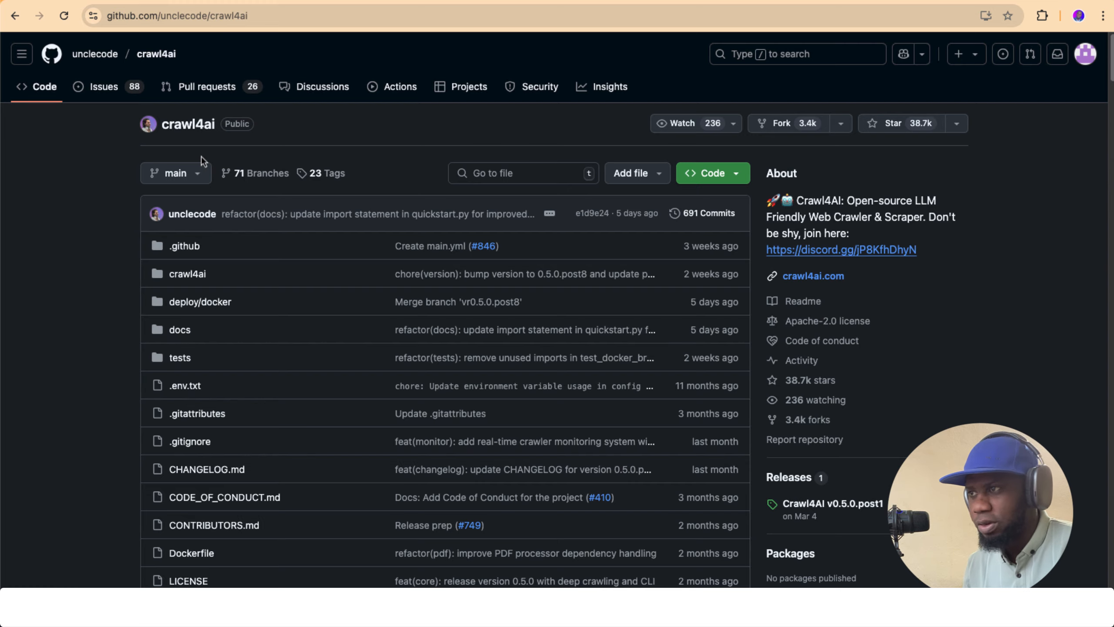
Step: Check the end of the Google Docs document, then return to the crawl4ai repository on GitHub
key("super+grave")
scroll(859, 497, "down", 10)
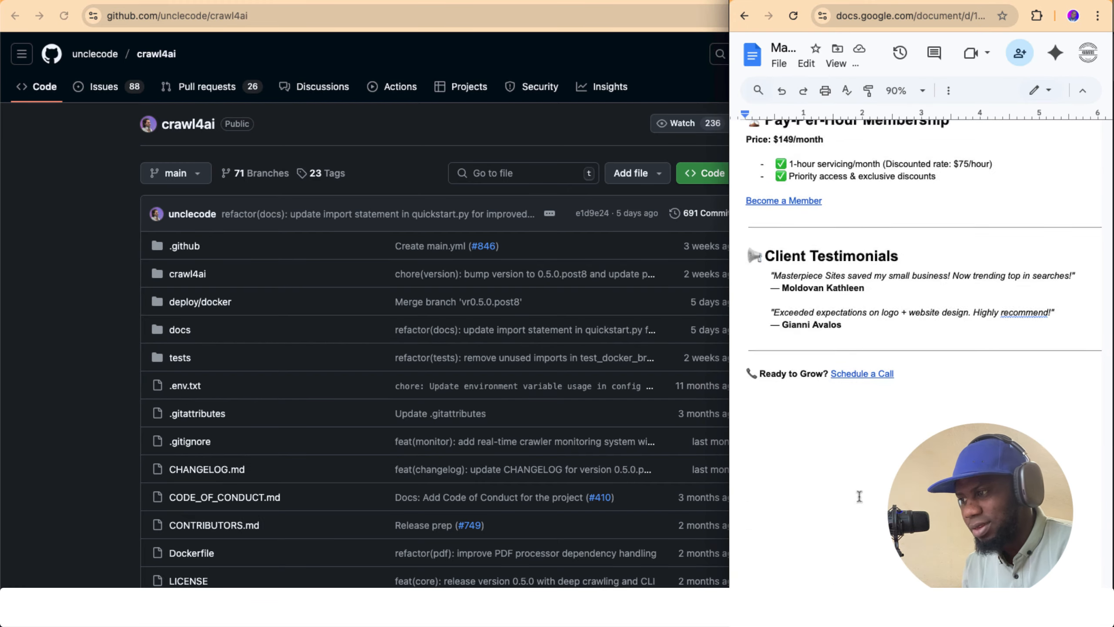
scroll(859, 497, "up", 10)
left_click(385, 133)
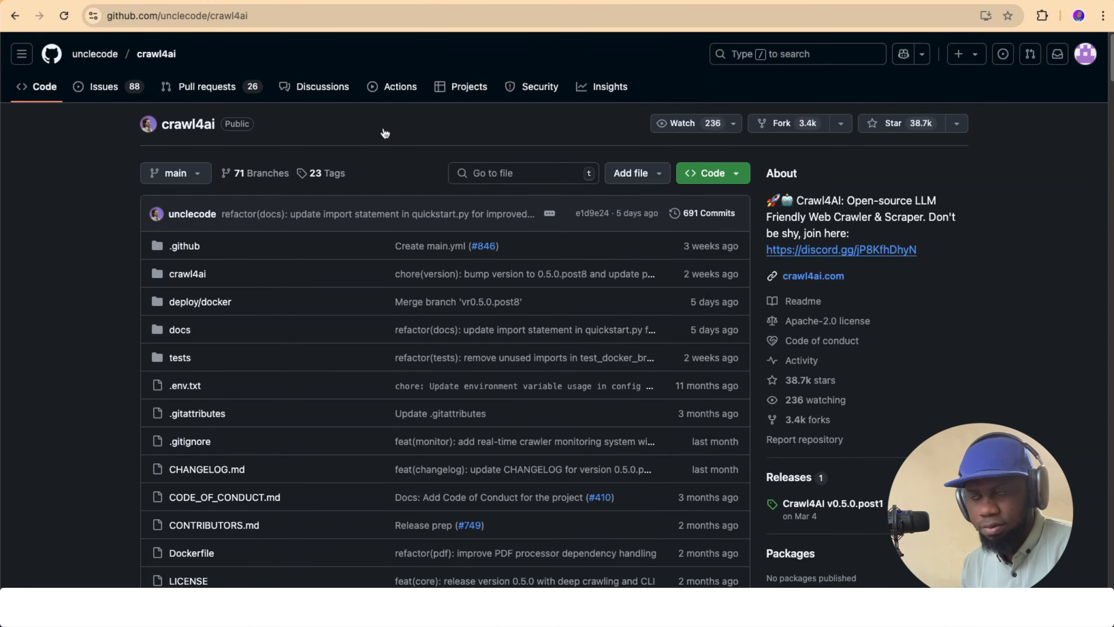
Step: Switch to the Kabatos AI Studio classroom page on Skool and examine the Knowledge Creation Workflow image and the Workflow 4 download link
key("super+grave")
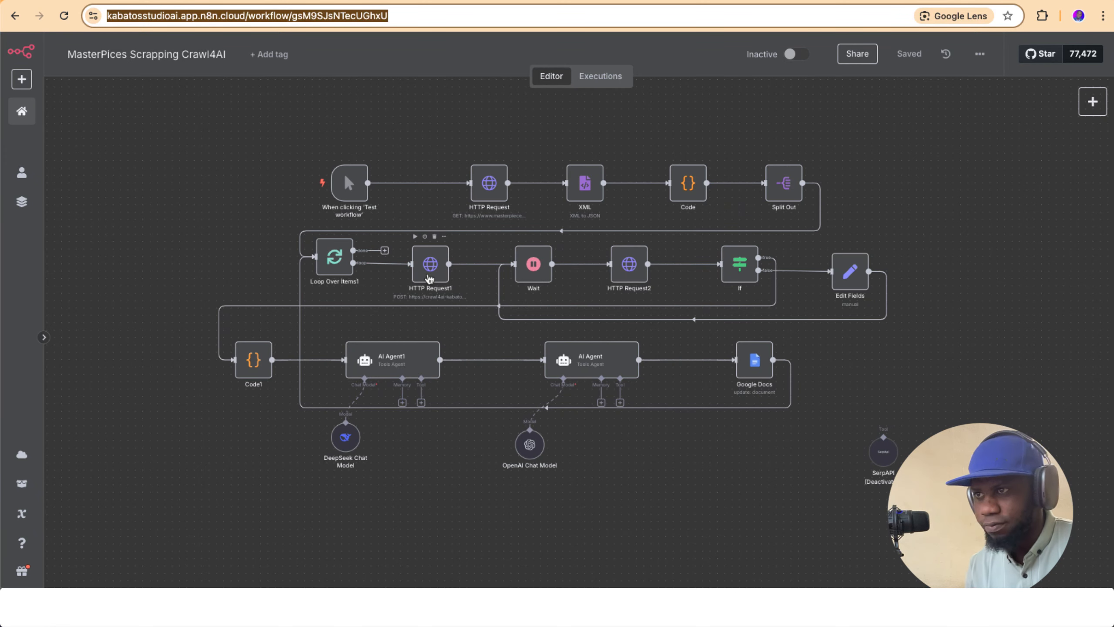
left_click(160, 0)
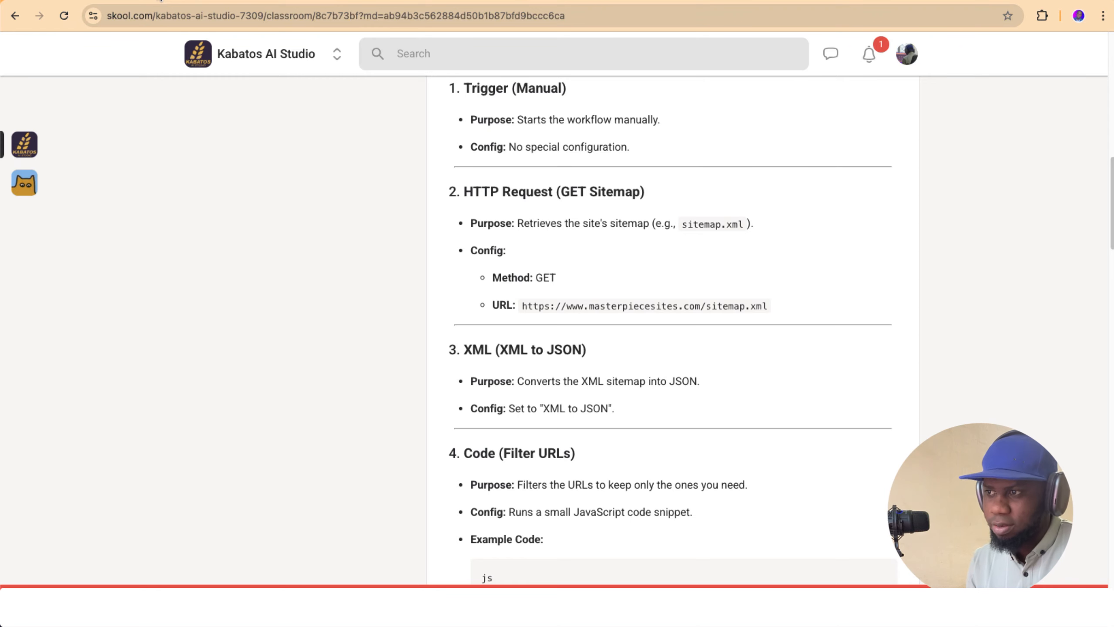
scroll(612, 235, "up", 15)
scroll(609, 237, "down", 7)
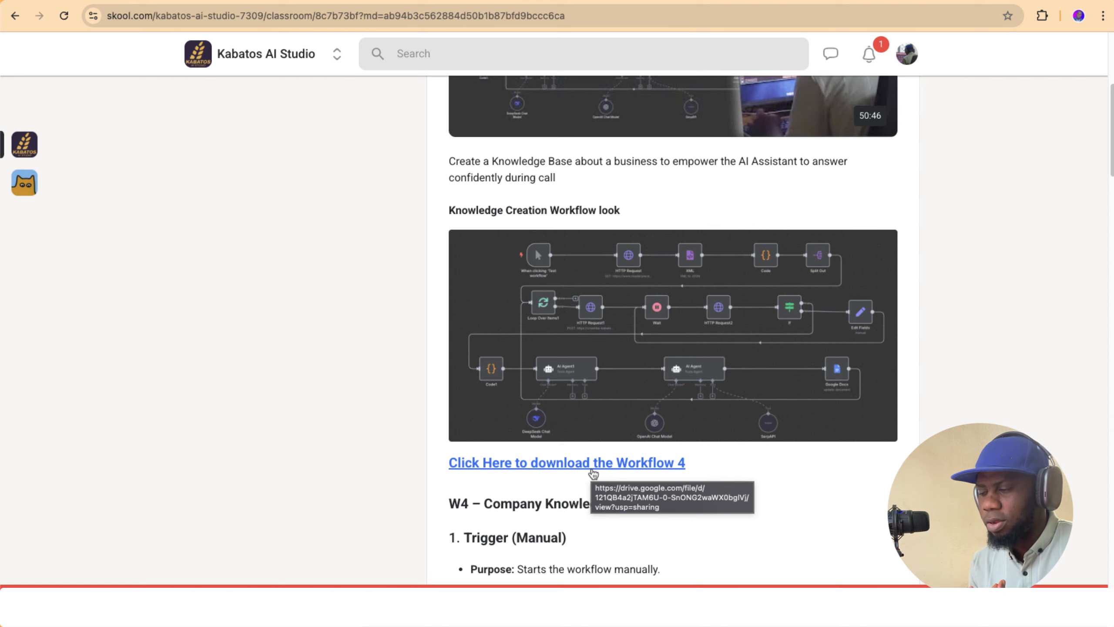
scroll(596, 472, "down", 1)
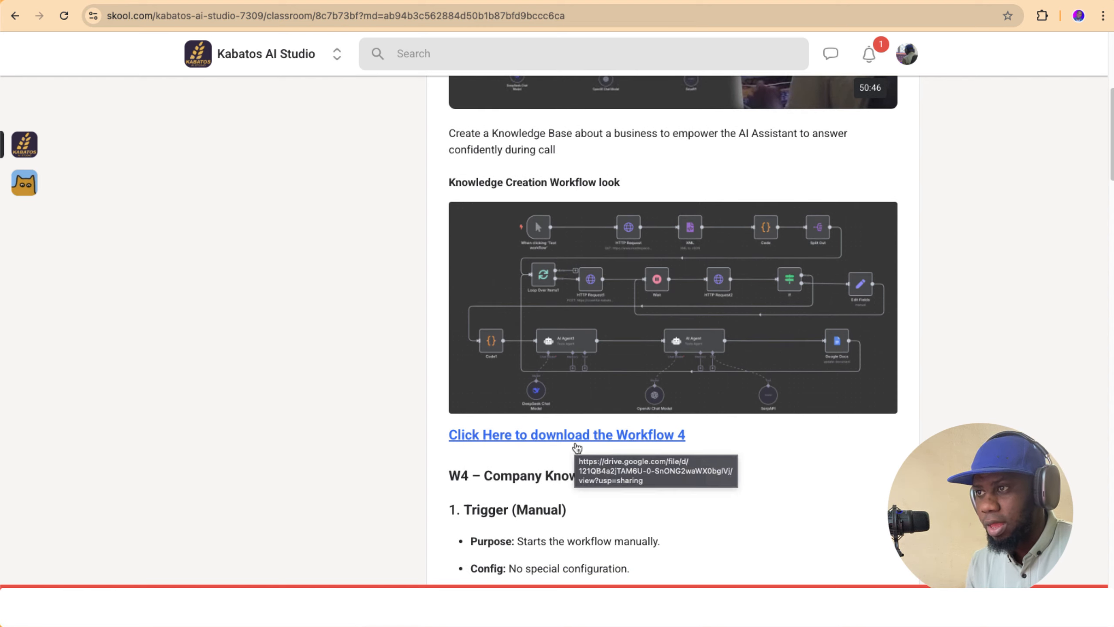
scroll(574, 450, "up", 1)
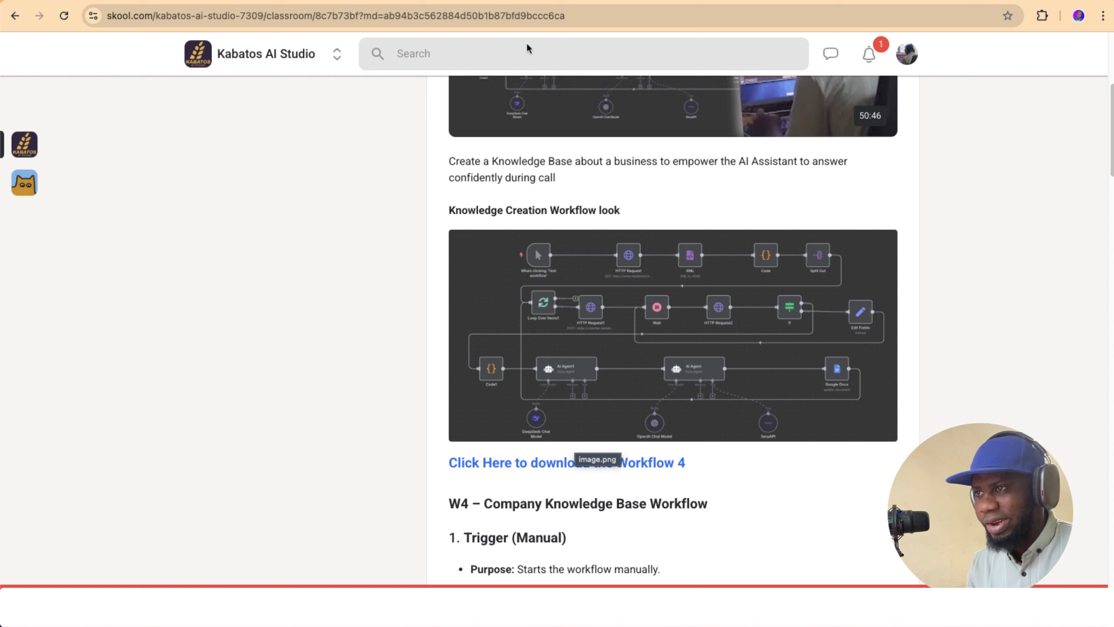
Step: Return to the MasterPices Scrapping Crawl4AI workflow in n8n and examine its overall layout around the manual trigger
left_click(469, 1)
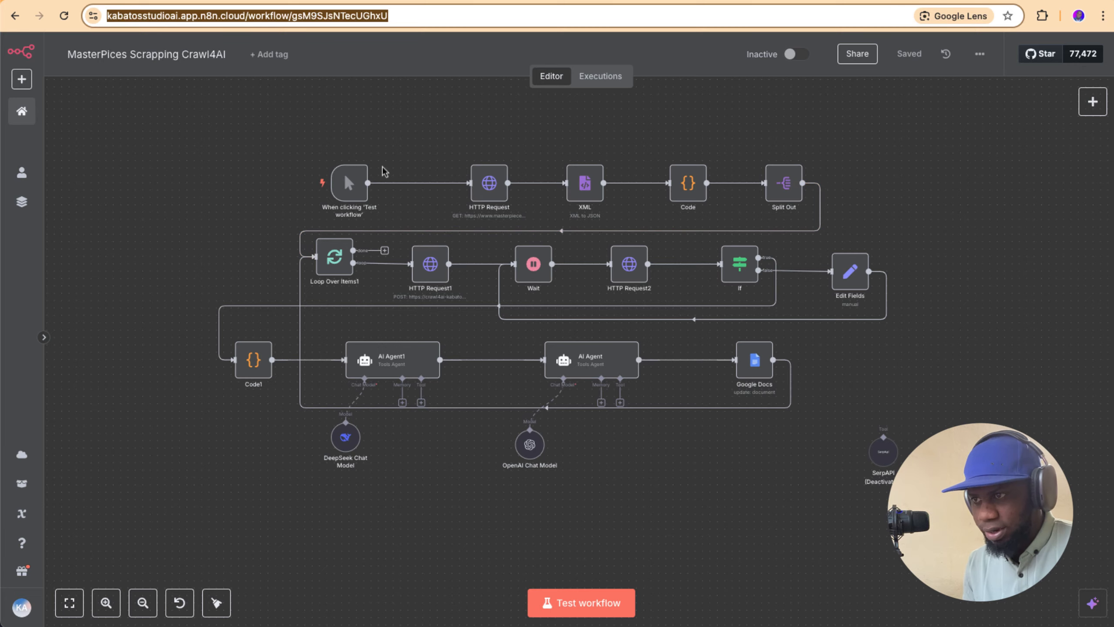
mouse_move(356, 199)
scroll(356, 199, "up", 6)
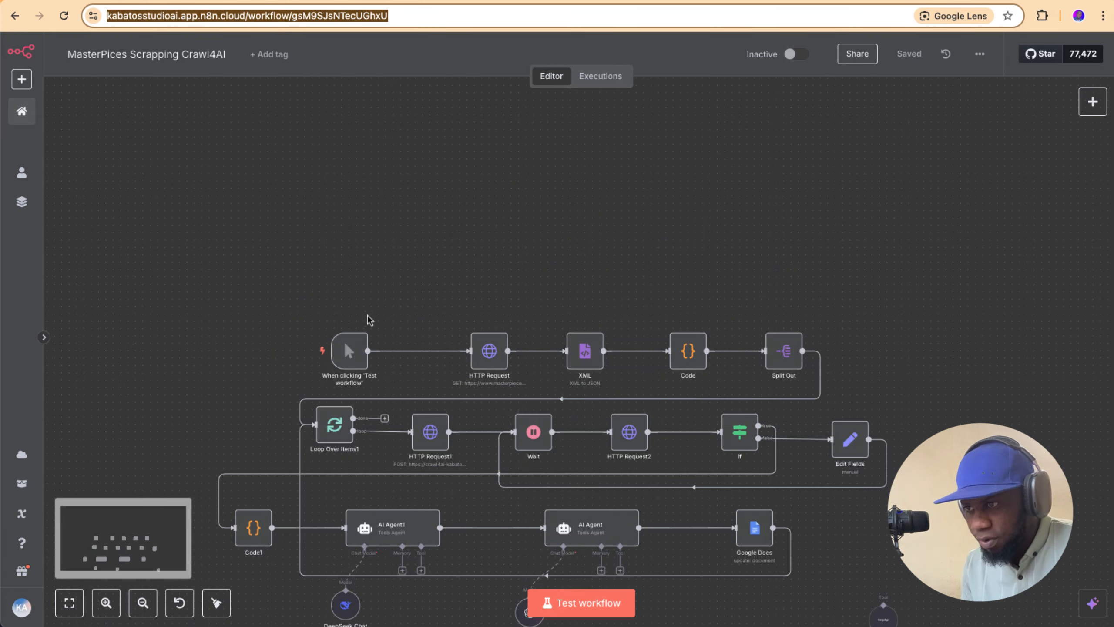
scroll(336, 335, "up", 5)
scroll(336, 335, "down", 8)
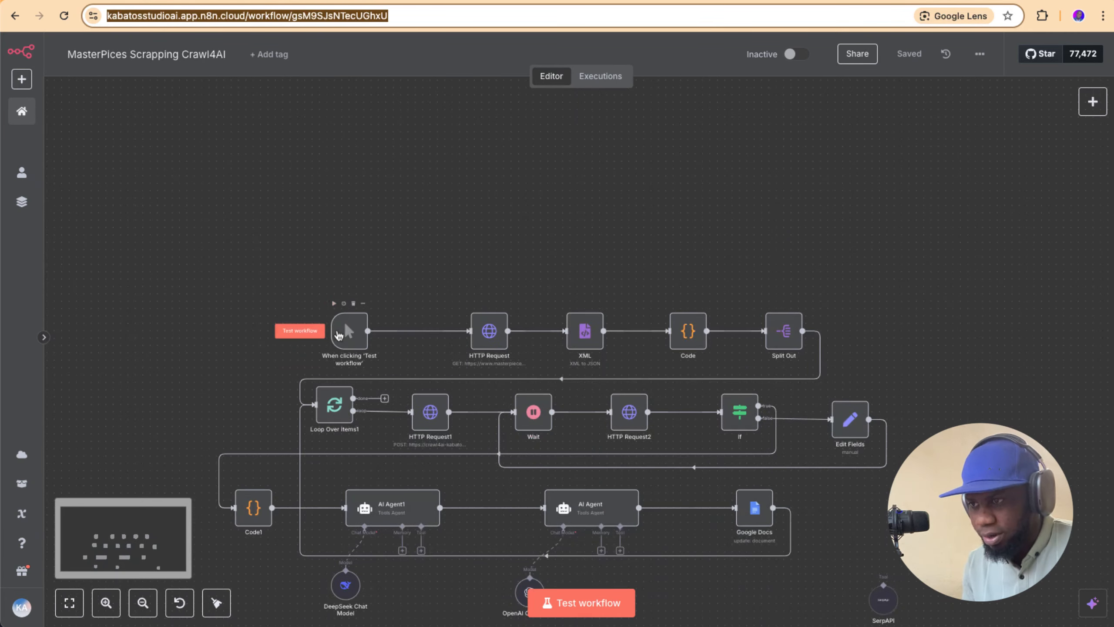
scroll(340, 331, "down", 1)
left_click(359, 309)
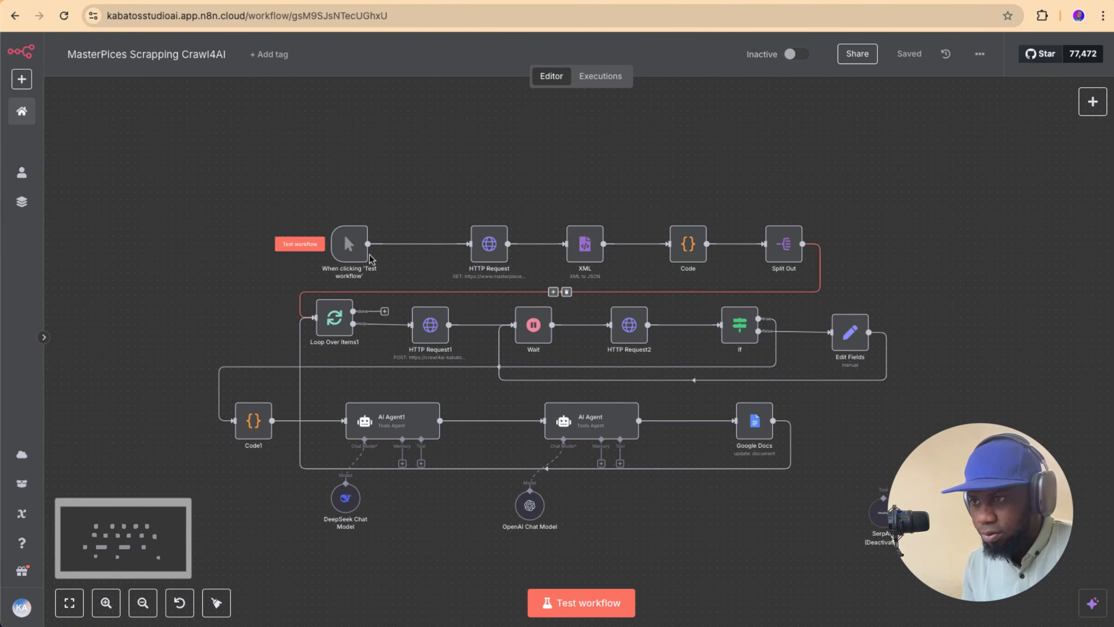
Step: Show the list of available nodes, close it, and move the HTTP Request node slightly closer to the manual trigger
scroll(370, 257, "up", 5)
scroll(370, 257, "up", 5)
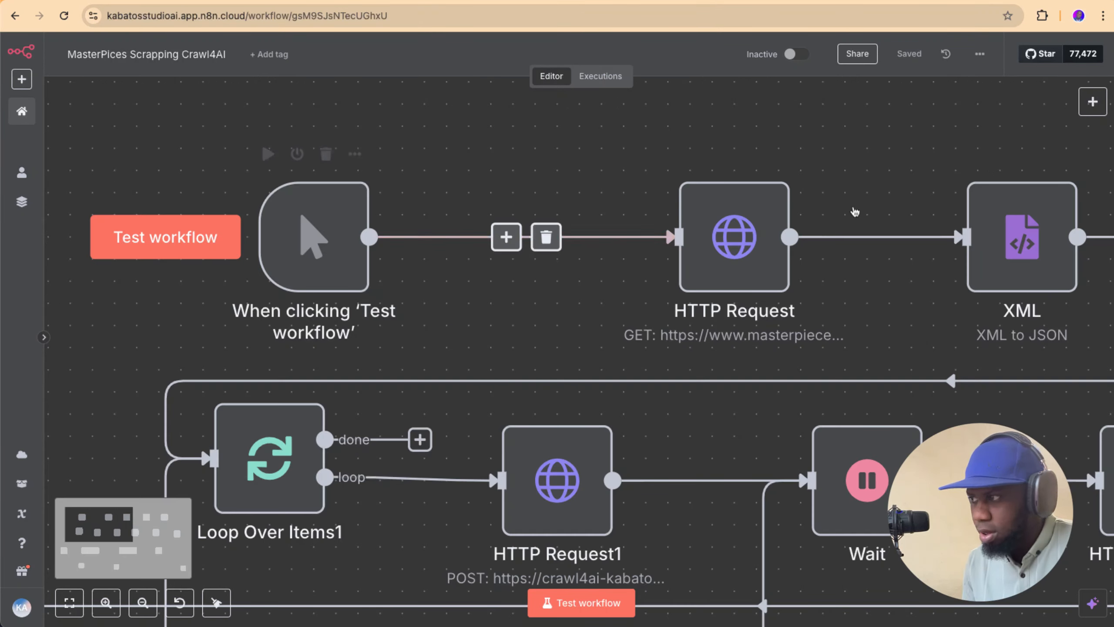
left_click(1087, 108)
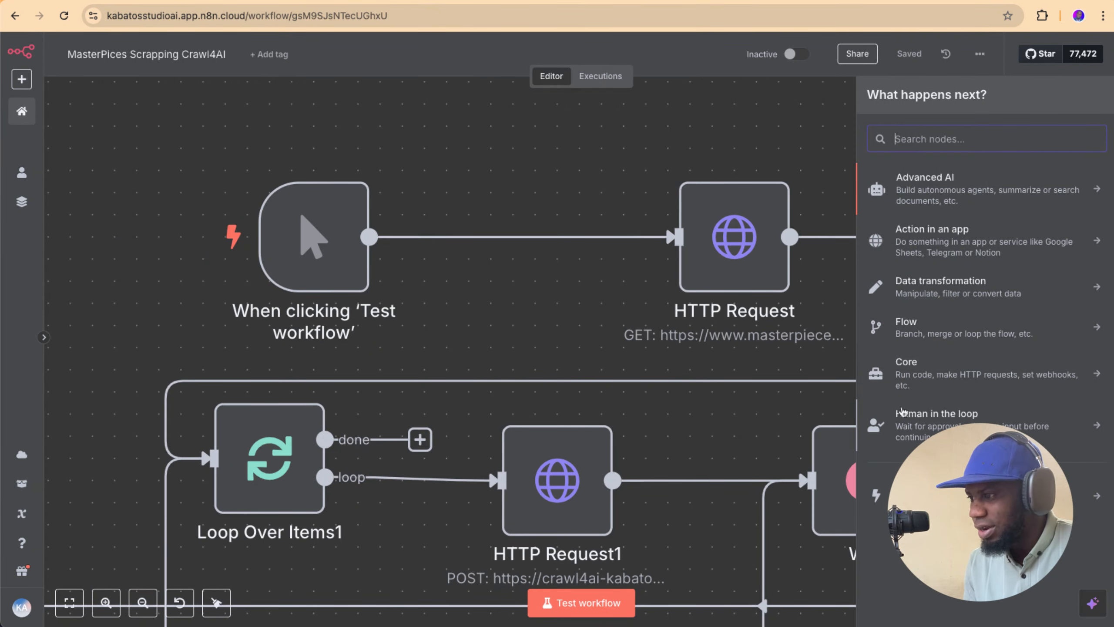
left_click(477, 169)
left_click_drag(678, 326, 632, 326)
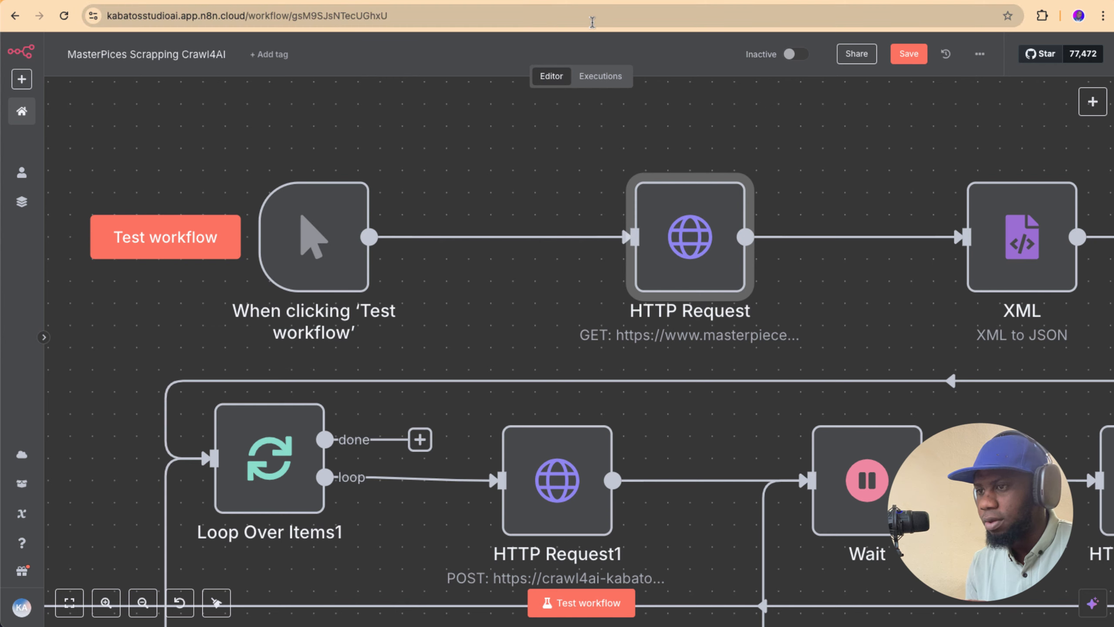
key("super+grave")
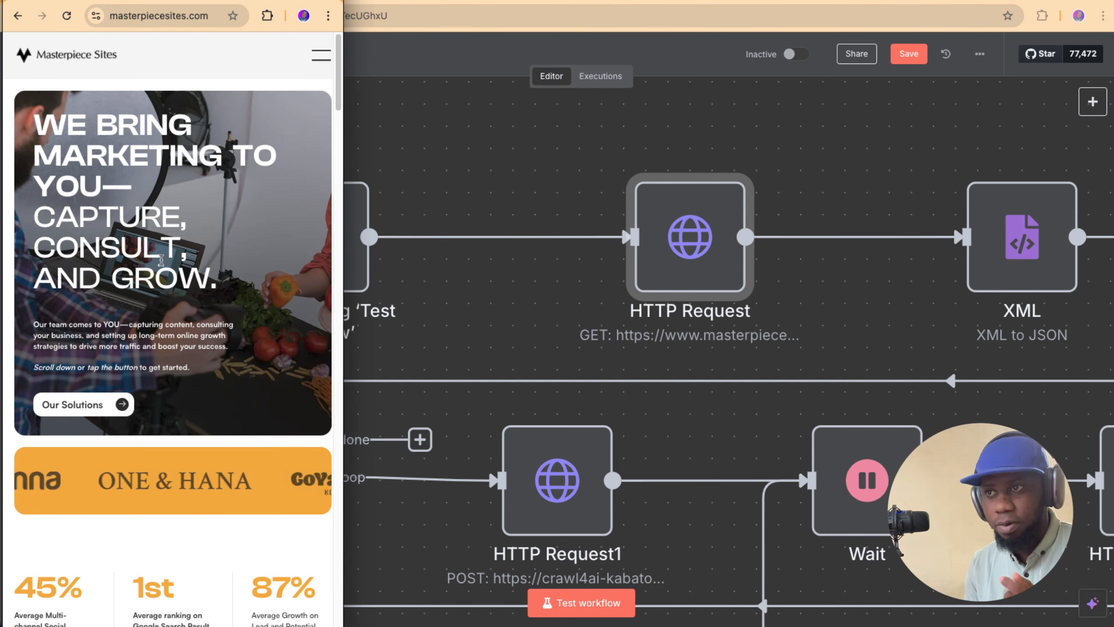
left_click(188, 18)
key("super+c")
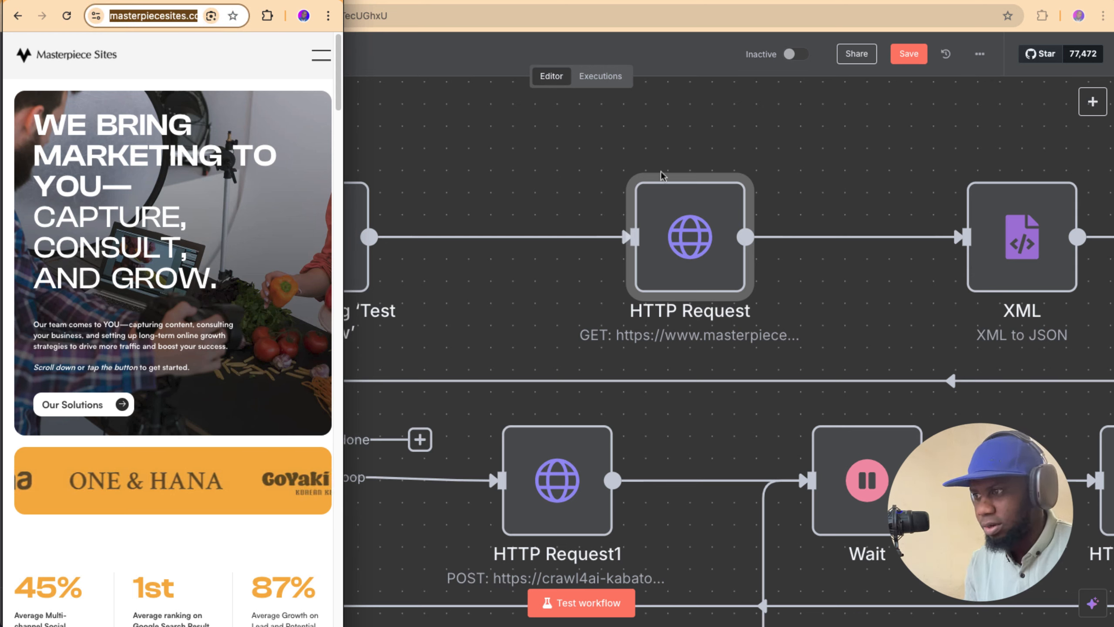
left_click(689, 233)
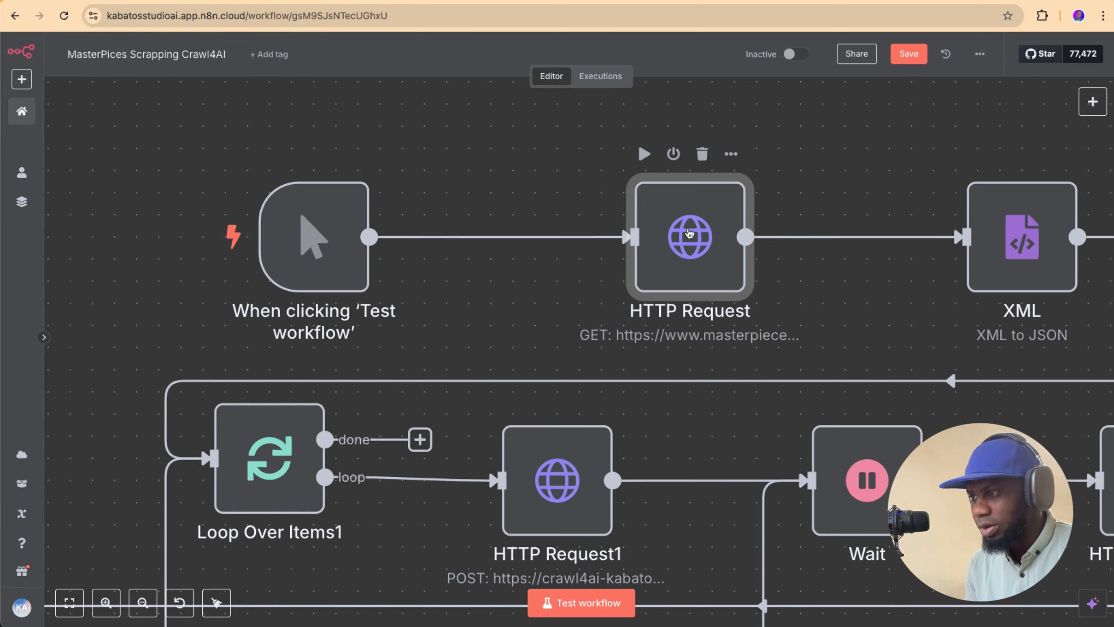
double_click(689, 233)
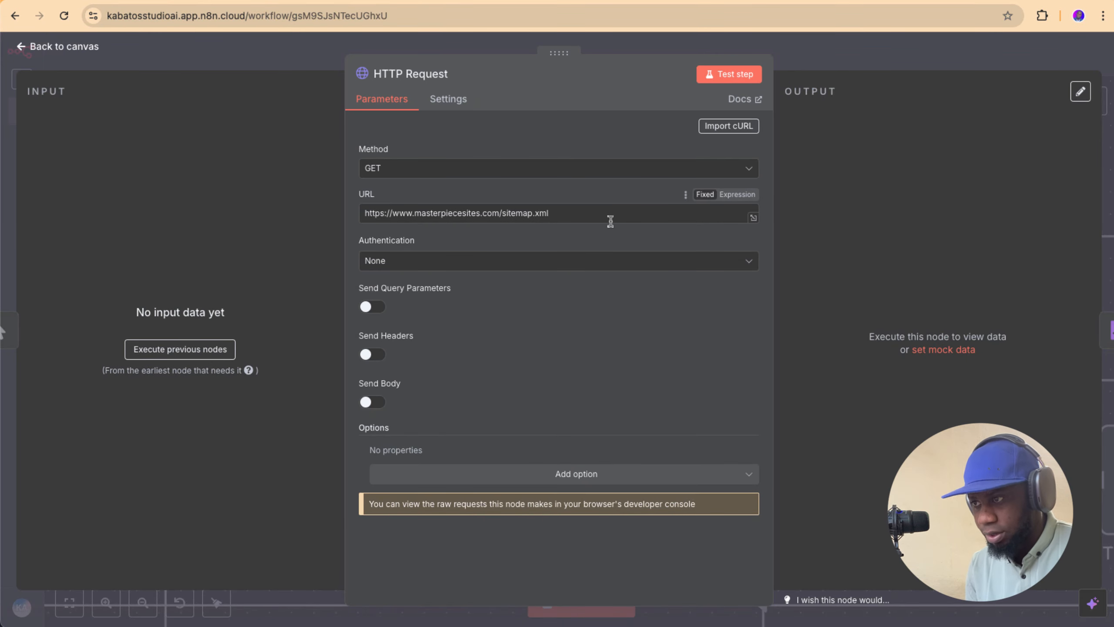
left_click(610, 221)
key("super+a")
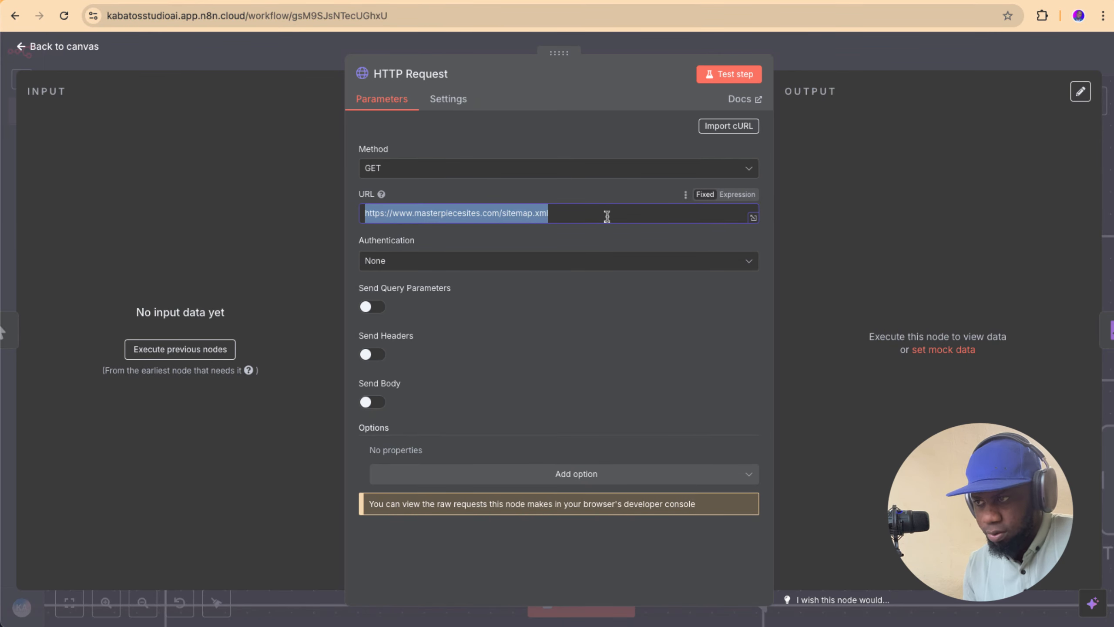
key("super+v")
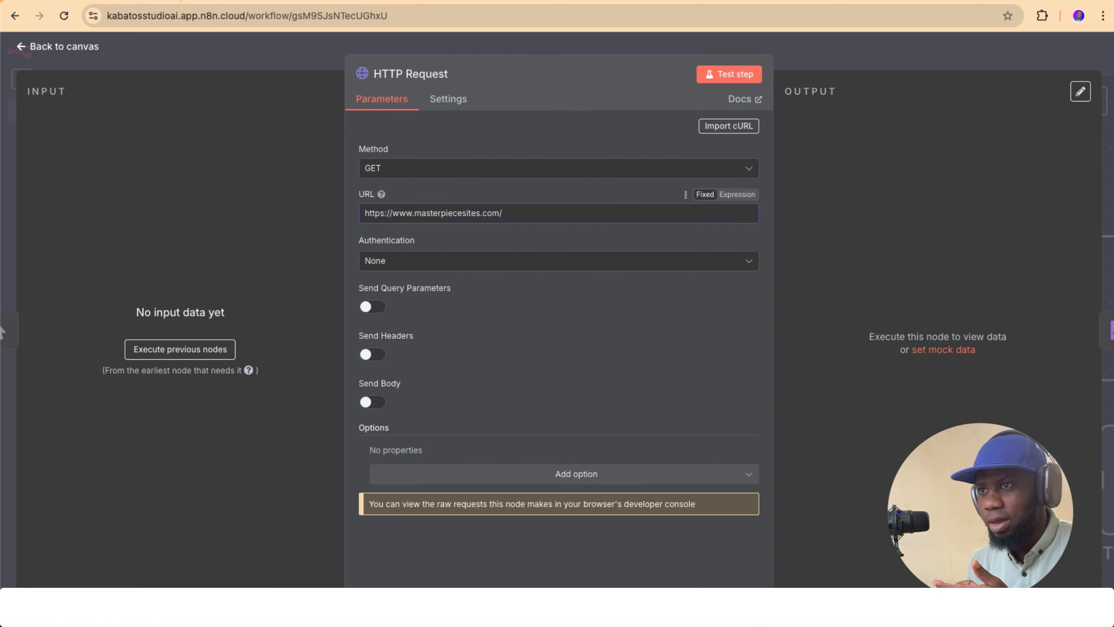
Step: Copy sitemap.xml from the Skool classroom notes and append it to the website address in the HTTP Request node's URL
left_click(181, 1)
scroll(690, 384, "down", 6)
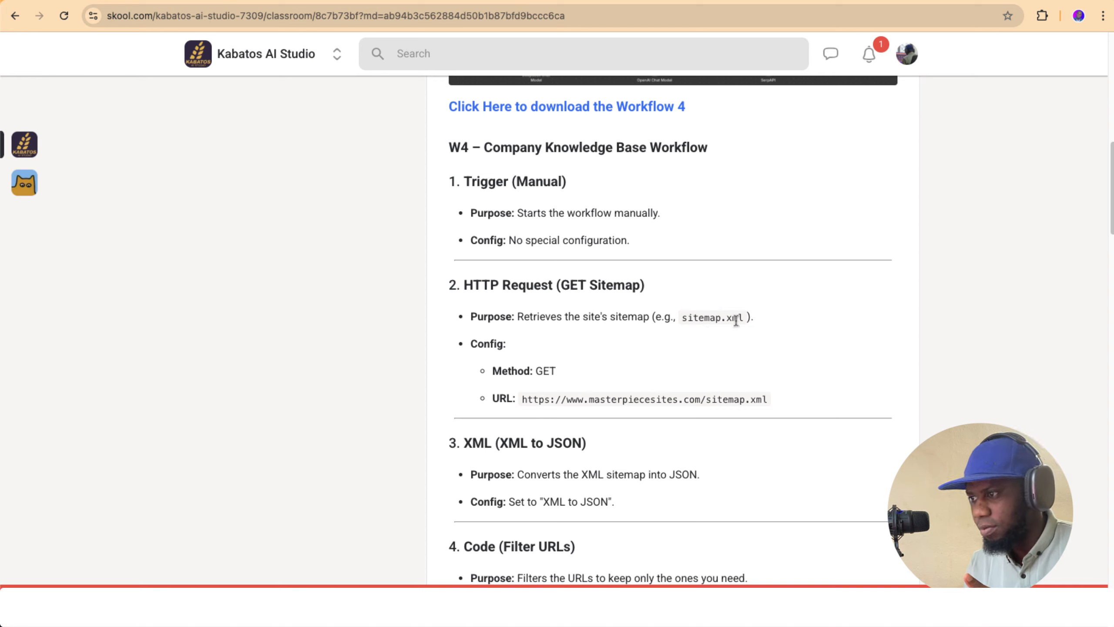
left_click_drag(748, 316, 681, 319)
key("ctrl+c")
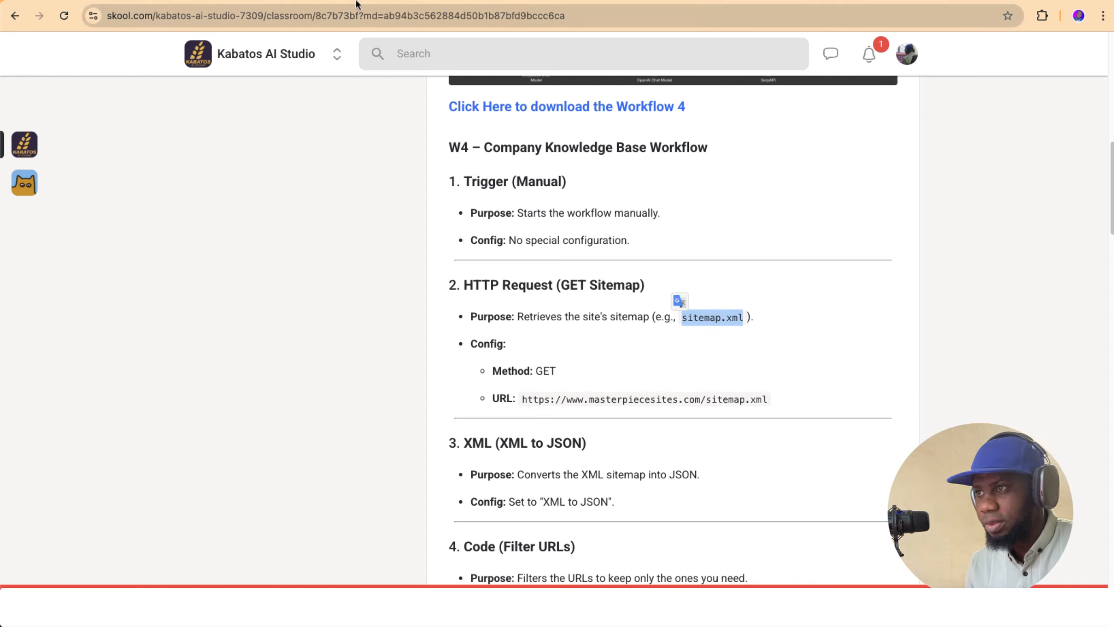
left_click(452, 1)
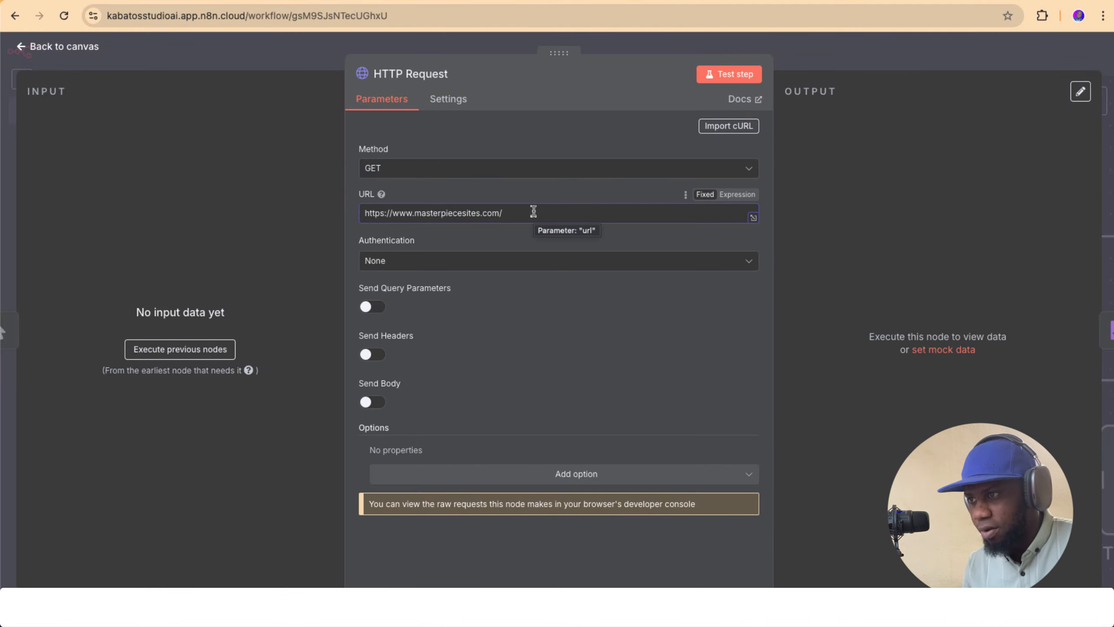
key("ctrl+v")
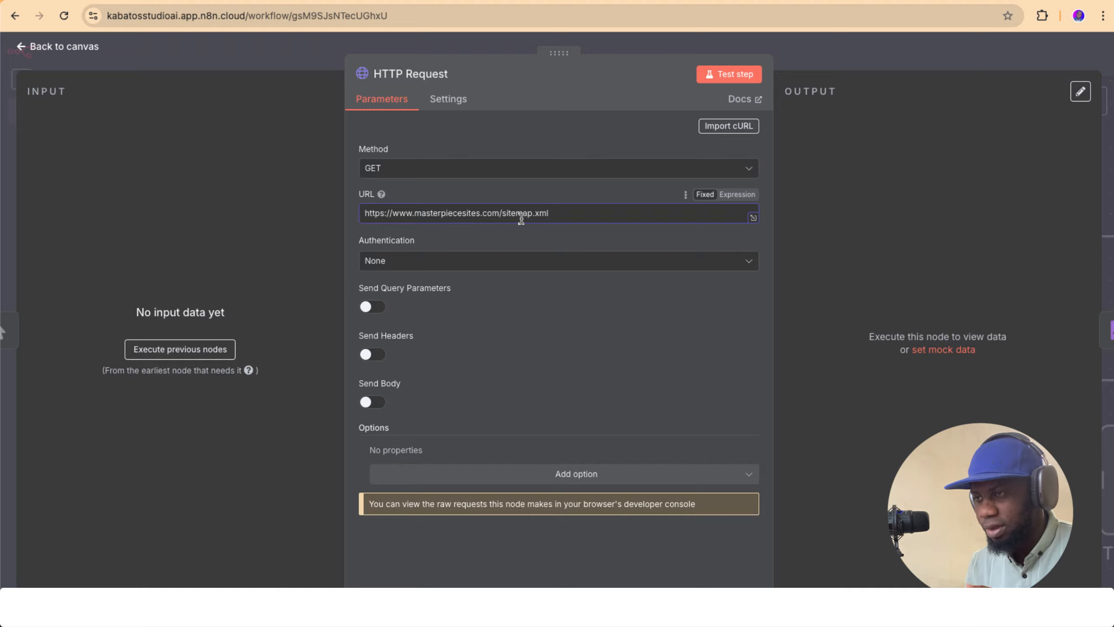
Step: Copy the full sitemap URL from the HTTP Request node, open it in a new browser tab and review the listed page addresses
left_click_drag(572, 211, 367, 213)
key("super+c")
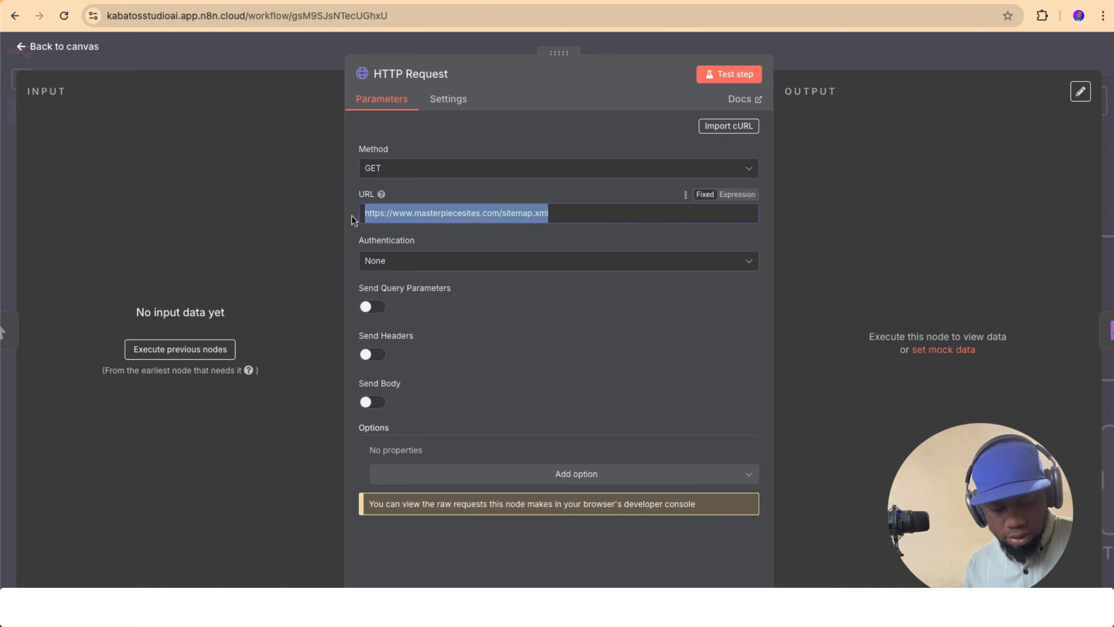
key("super+t")
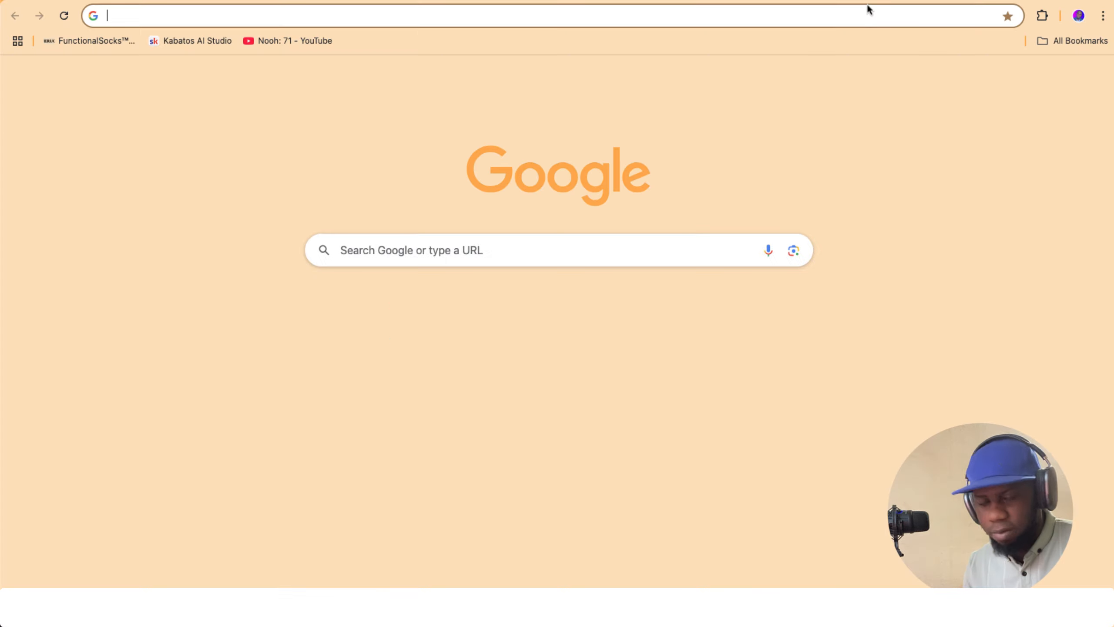
key("super+v")
key("Return")
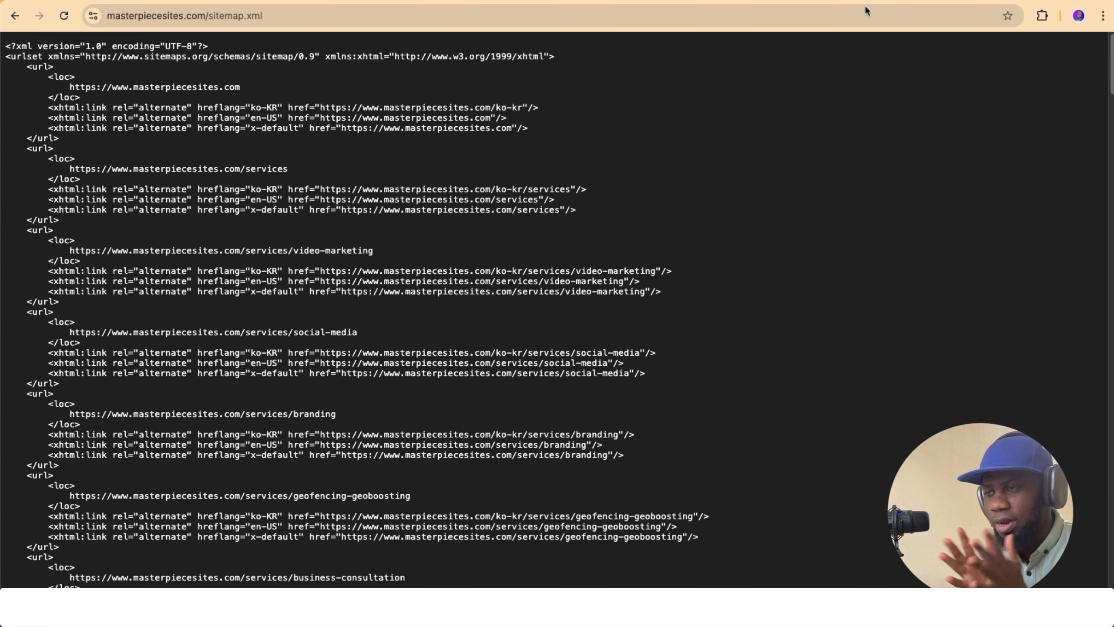
scroll(303, 166, "down", 6)
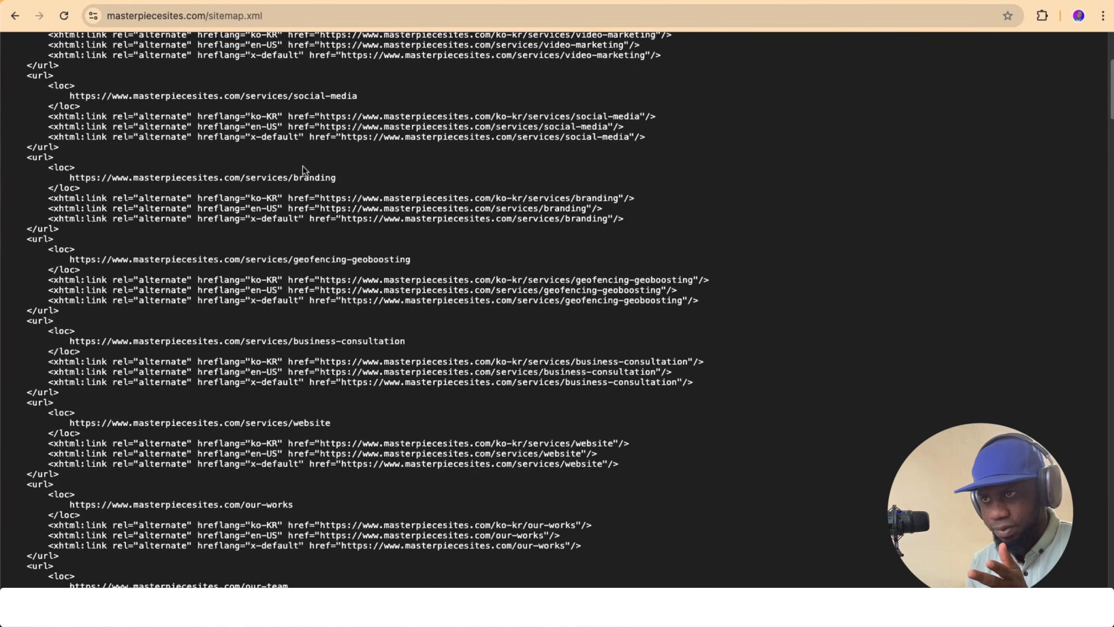
scroll(303, 165, "up", 6)
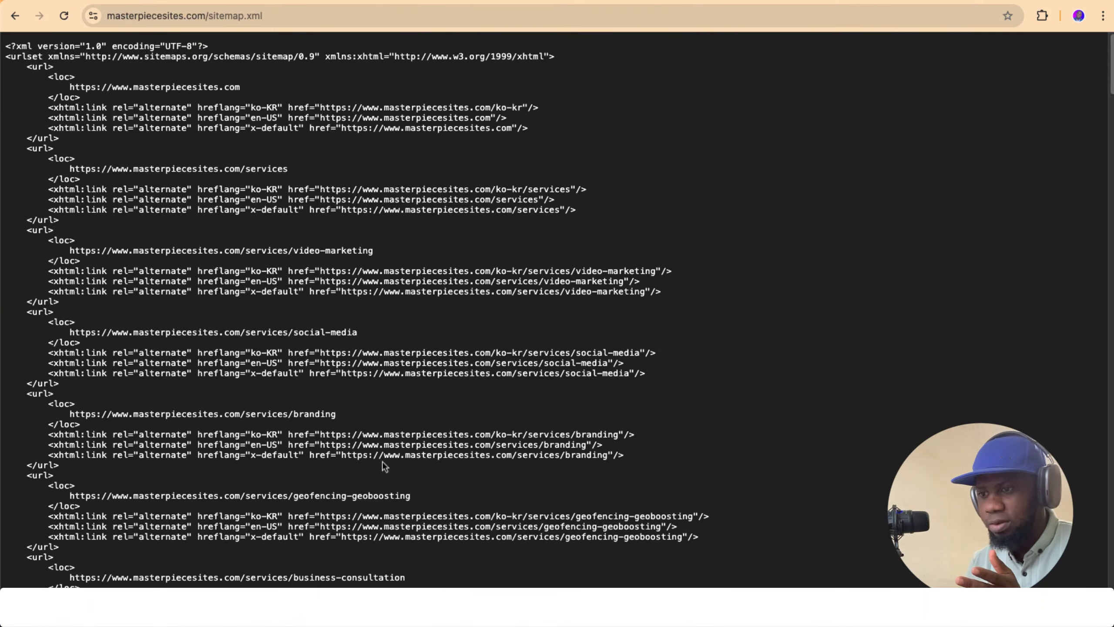
Step: Bring the Masterpiece Sites website up beside the sitemap, review its home page down to the footer, and return to the sitemap
key("super+grave")
scroll(209, 278, "down", 20)
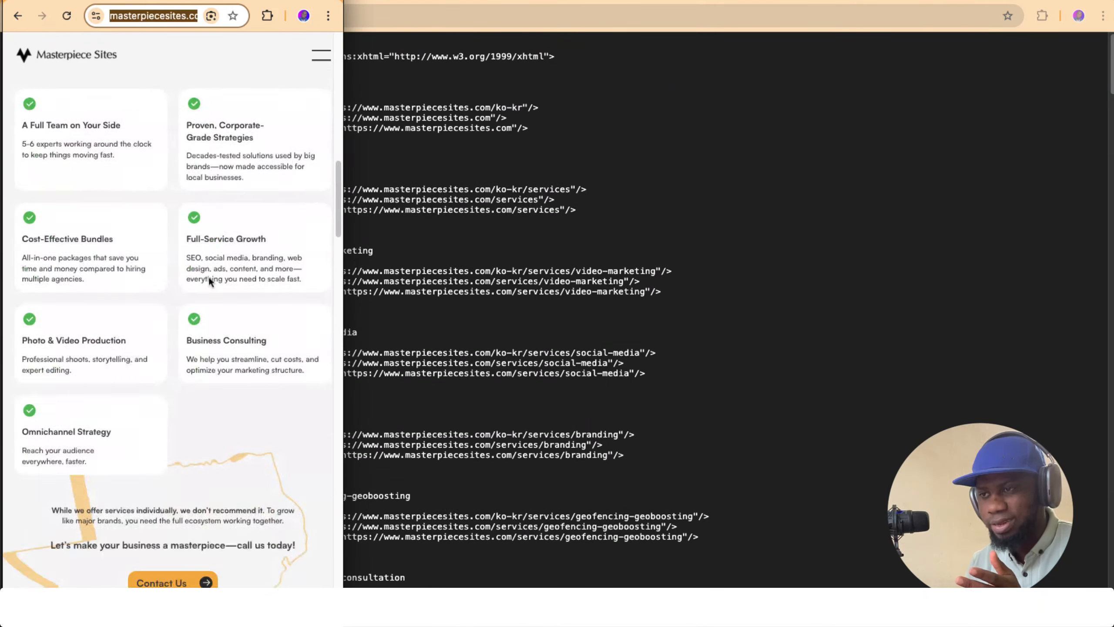
scroll(210, 281, "down", 20)
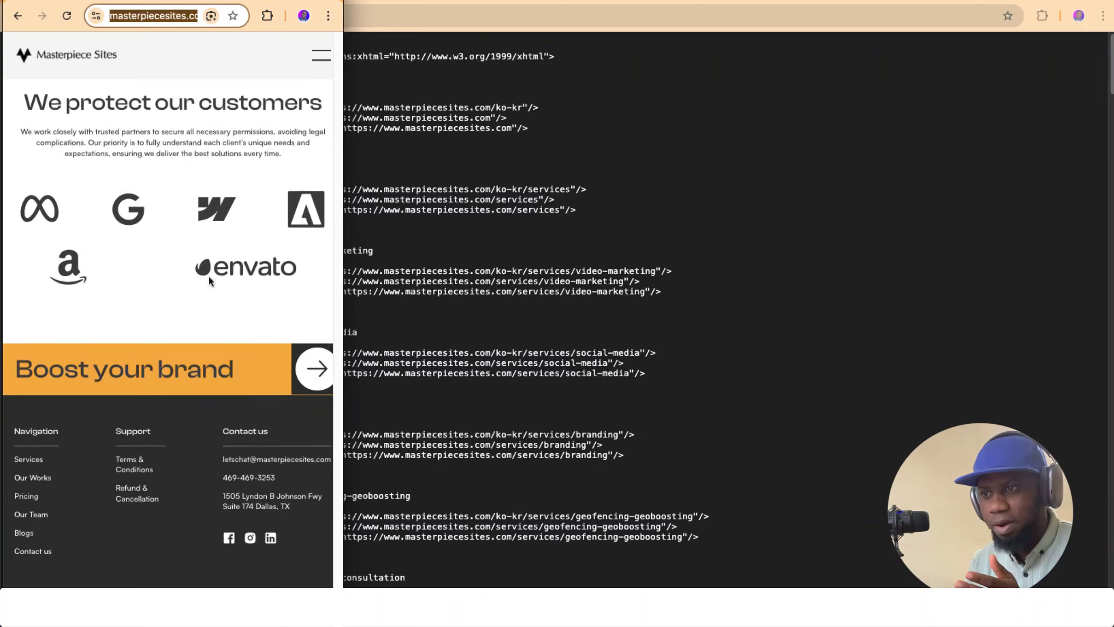
scroll(209, 279, "up", 15)
scroll(209, 276, "up", 10)
left_click(558, 179)
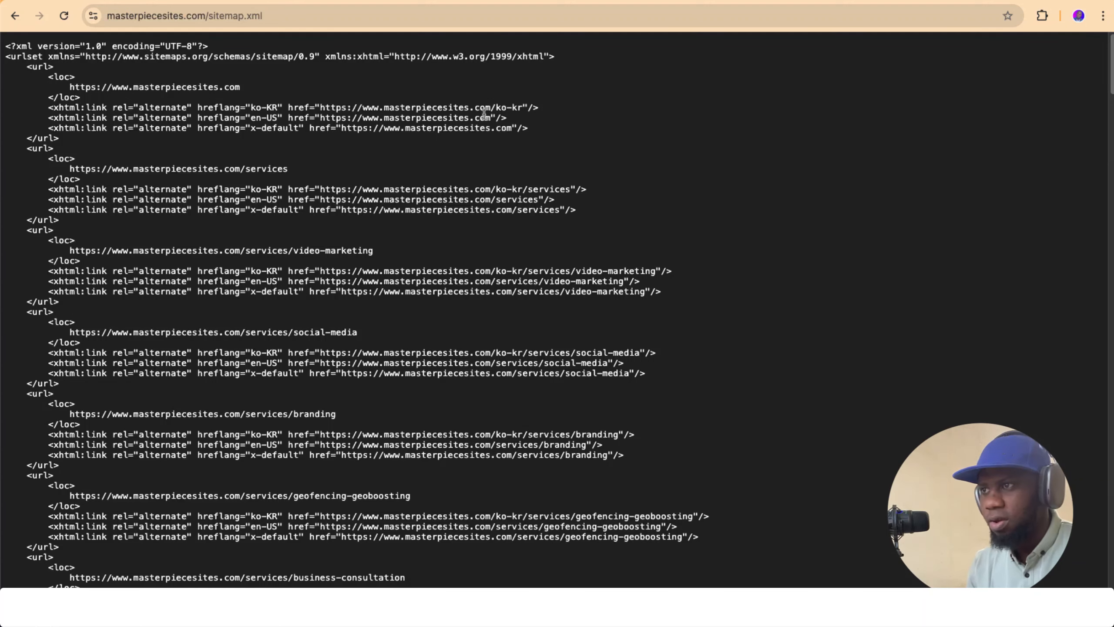
Step: Switch to the crawl4ai repository, bring up the Google Docs knowledge base beside it and review the document's earlier sections
left_click(373, 1)
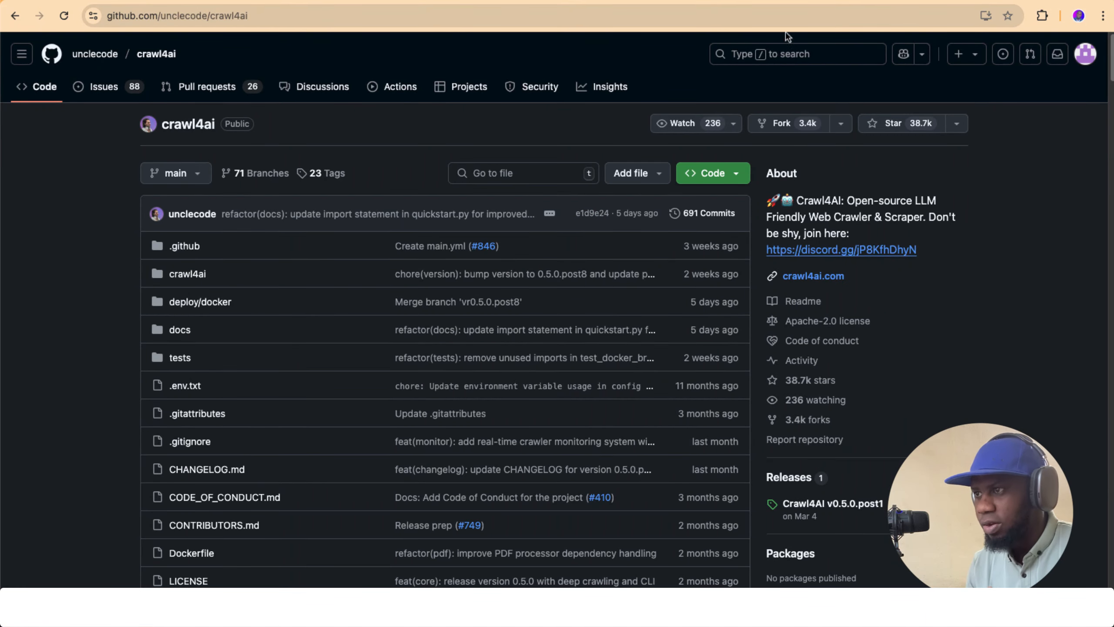
key("super+grave")
scroll(930, 379, "up", 20)
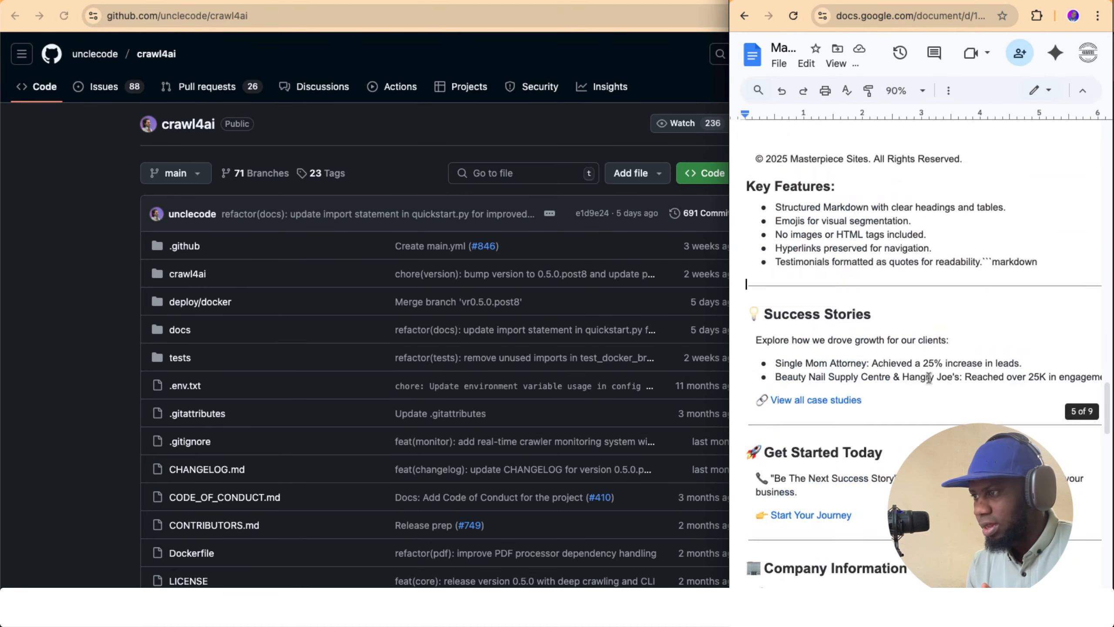
scroll(930, 378, "up", 5)
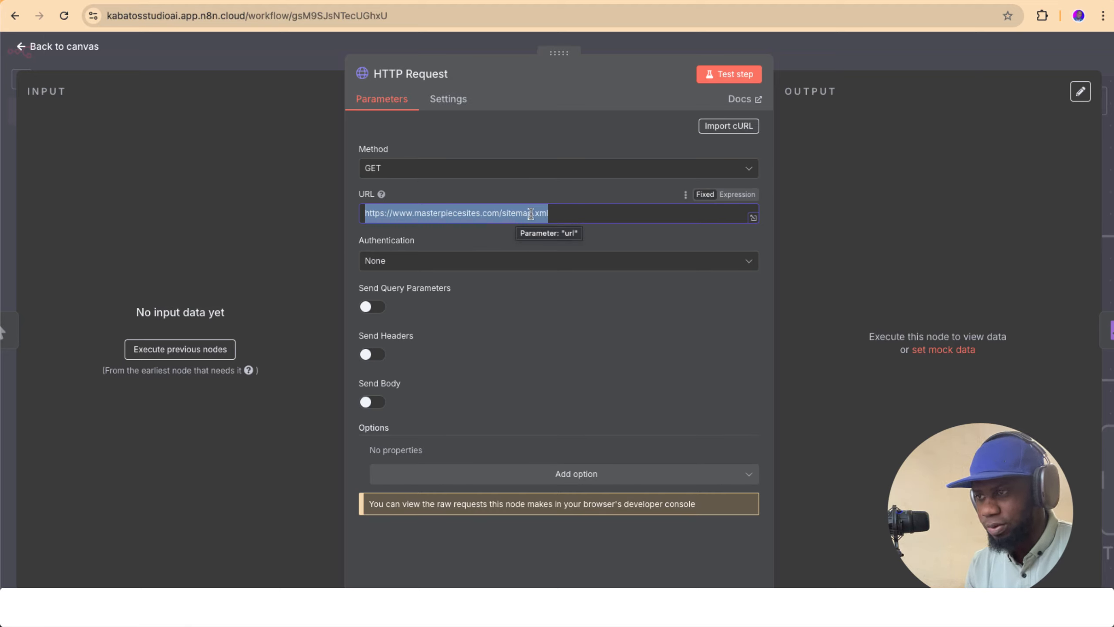
Step: Review the GET method and sitemap URL in the Skool notes, check the HTTP Request node's method, and return to the workflow canvas
left_click(187, 1)
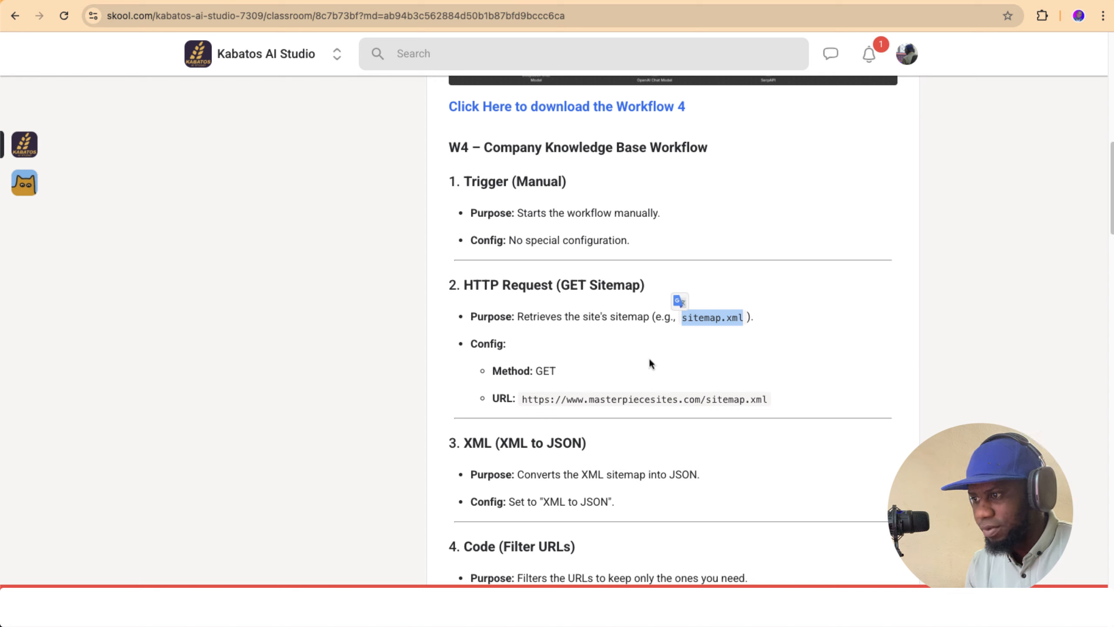
left_click_drag(707, 395, 550, 396)
left_click_drag(768, 399, 737, 401)
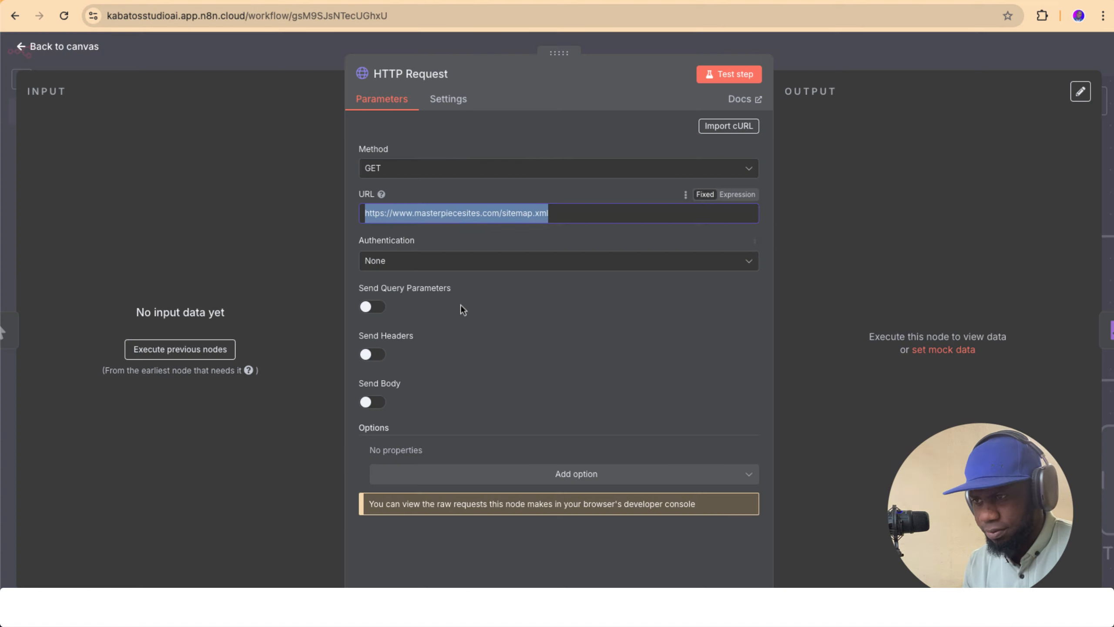
left_click(464, 171)
left_click(465, 171)
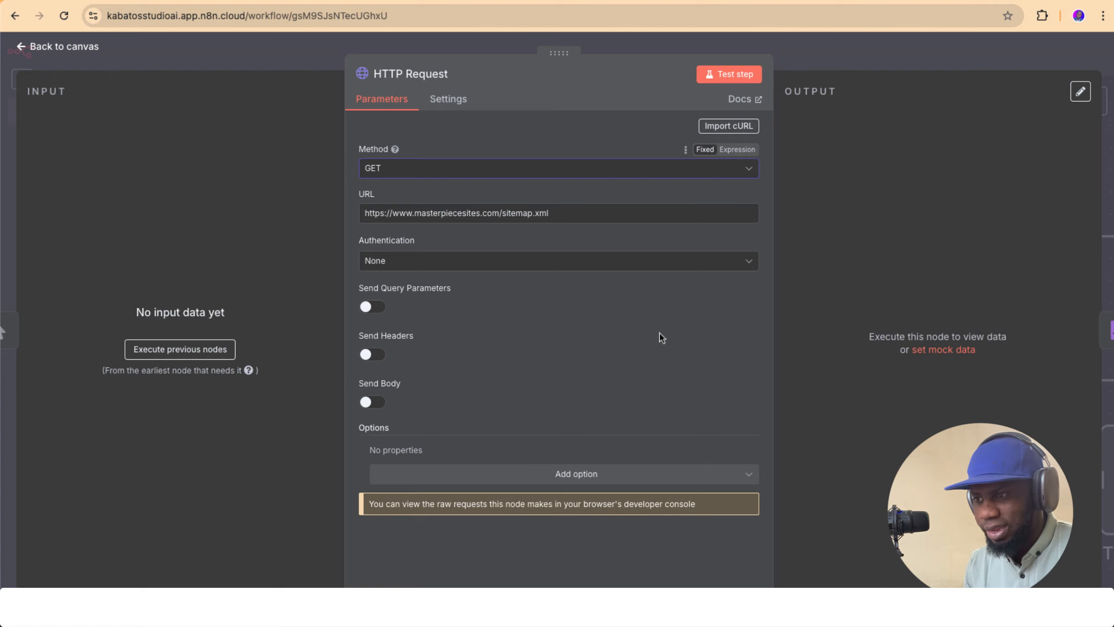
left_click(731, 43)
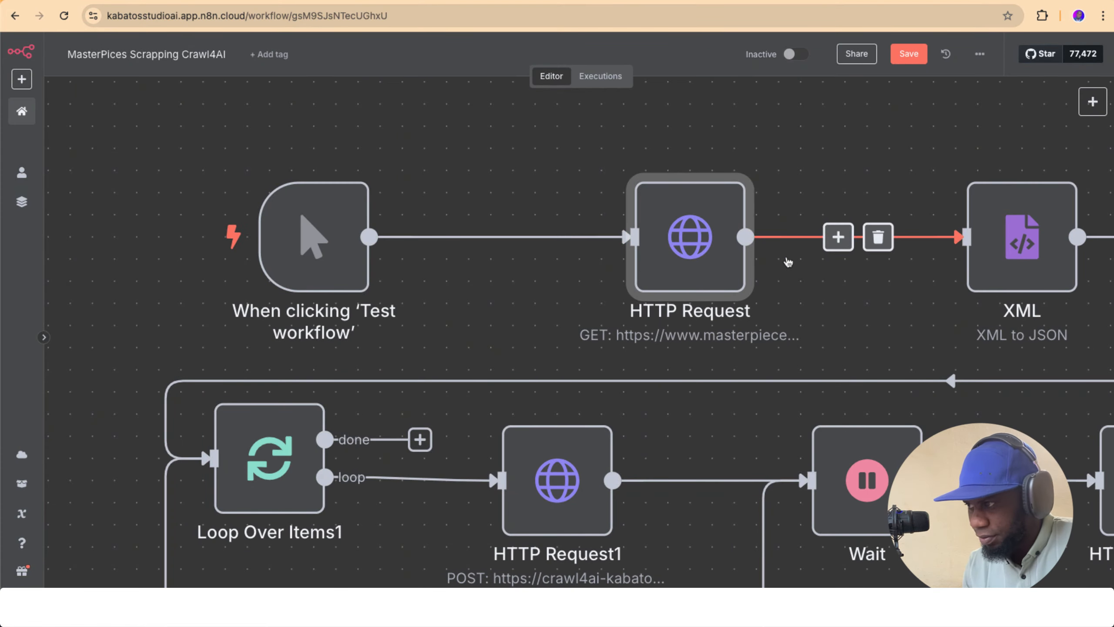
Step: Open the XML node after the first HTTP Request, check its XML to JSON settings, and close it
scroll(858, 300, "right", 10)
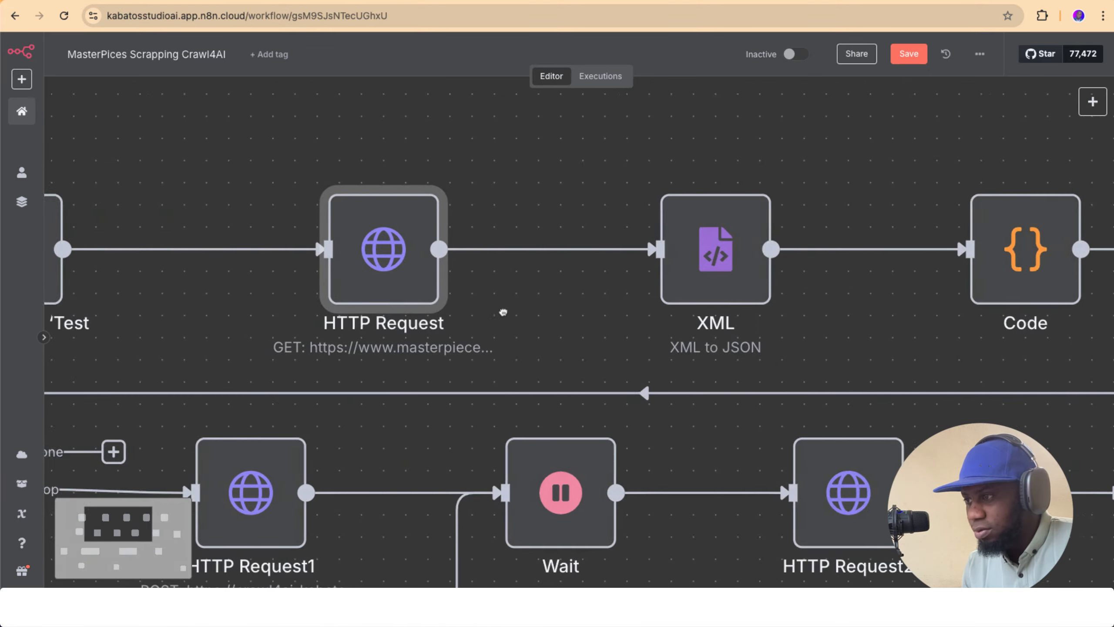
left_click(590, 275)
double_click(591, 275)
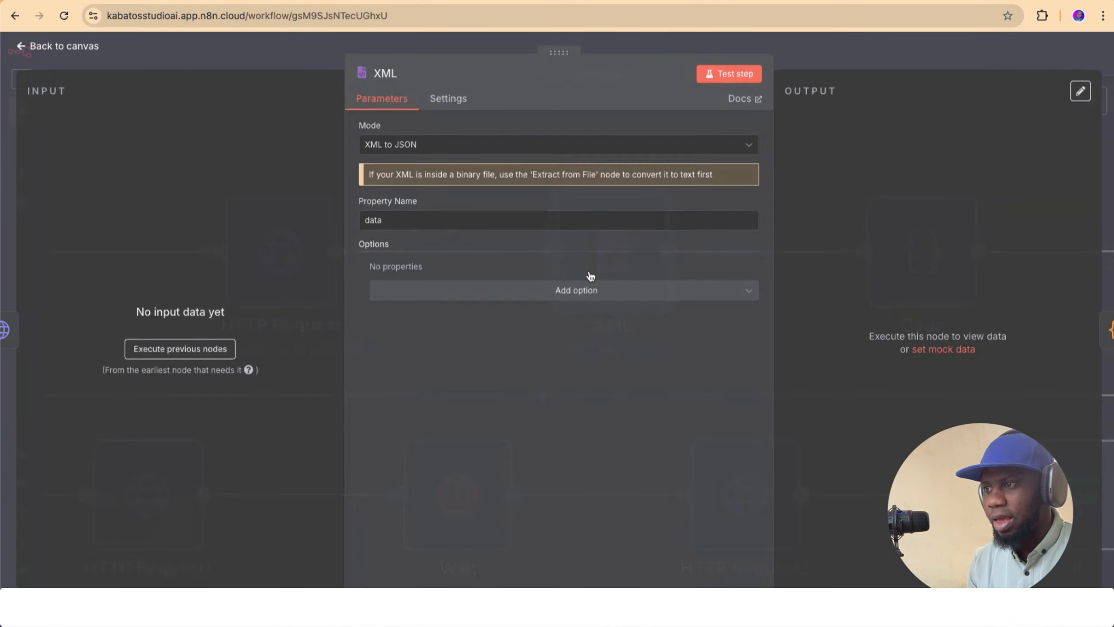
left_click(295, 61)
Step: Reopen the first HTTP Request node and run it as a single test step to fetch the sitemap
left_click(262, 272)
double_click(261, 272)
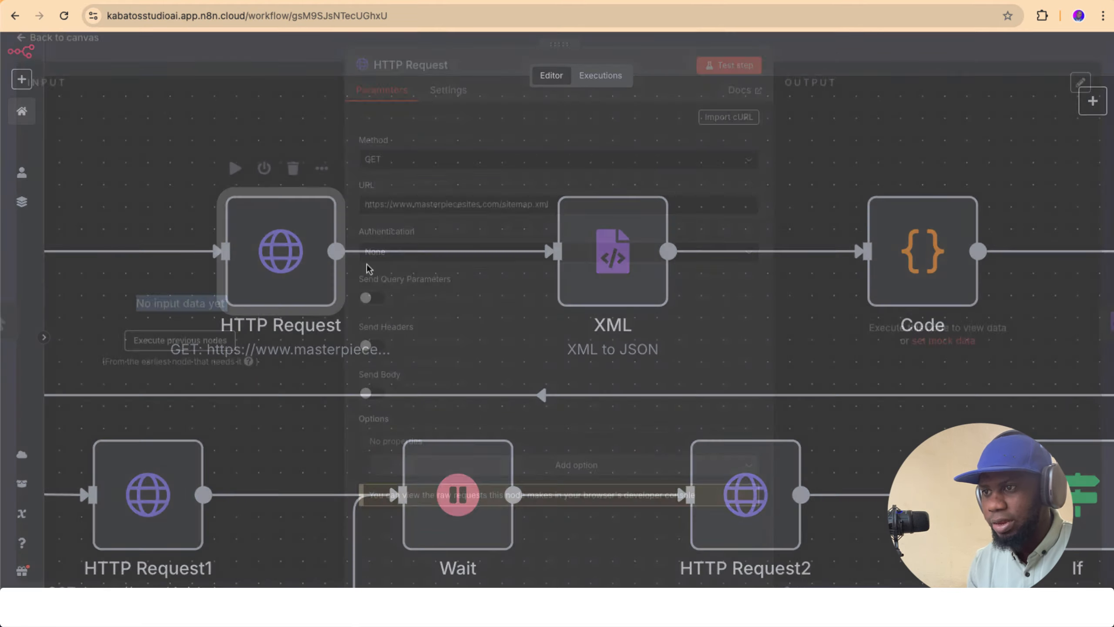
left_click(735, 77)
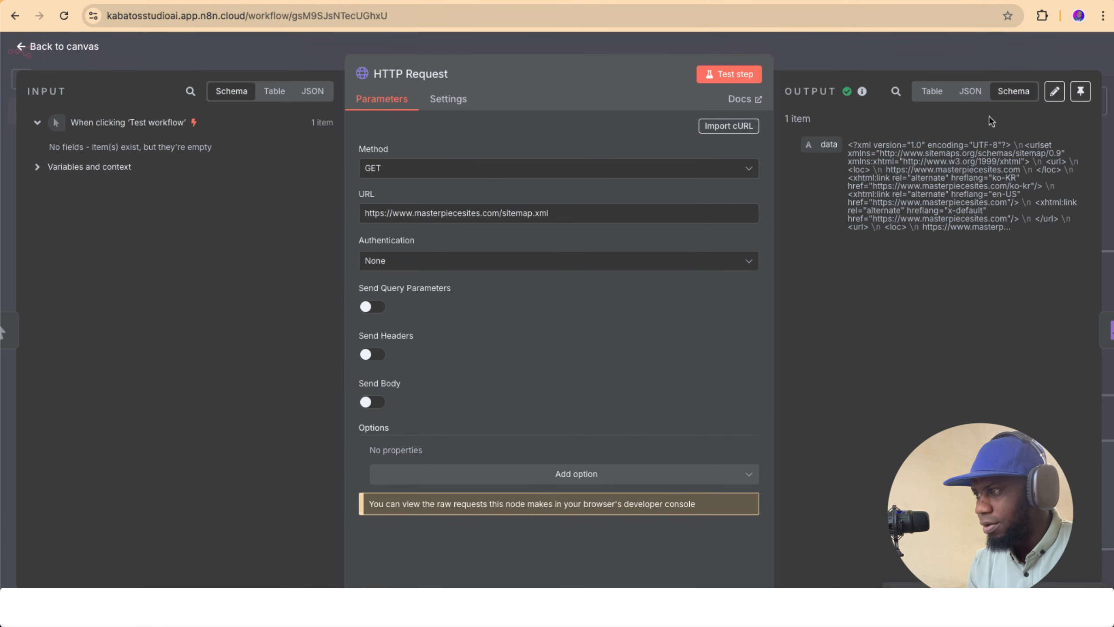
Step: Display the HTTP Request output as JSON and compare its contents with the sitemap page in the browser
left_click(970, 93)
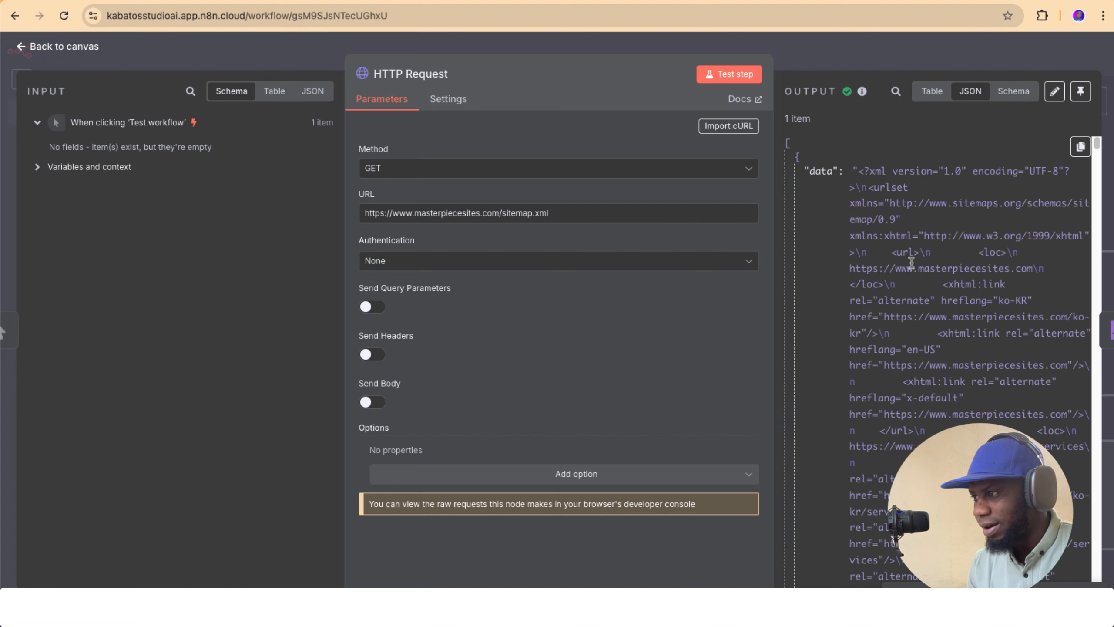
scroll(910, 262, "down", 10)
left_click(952, 1)
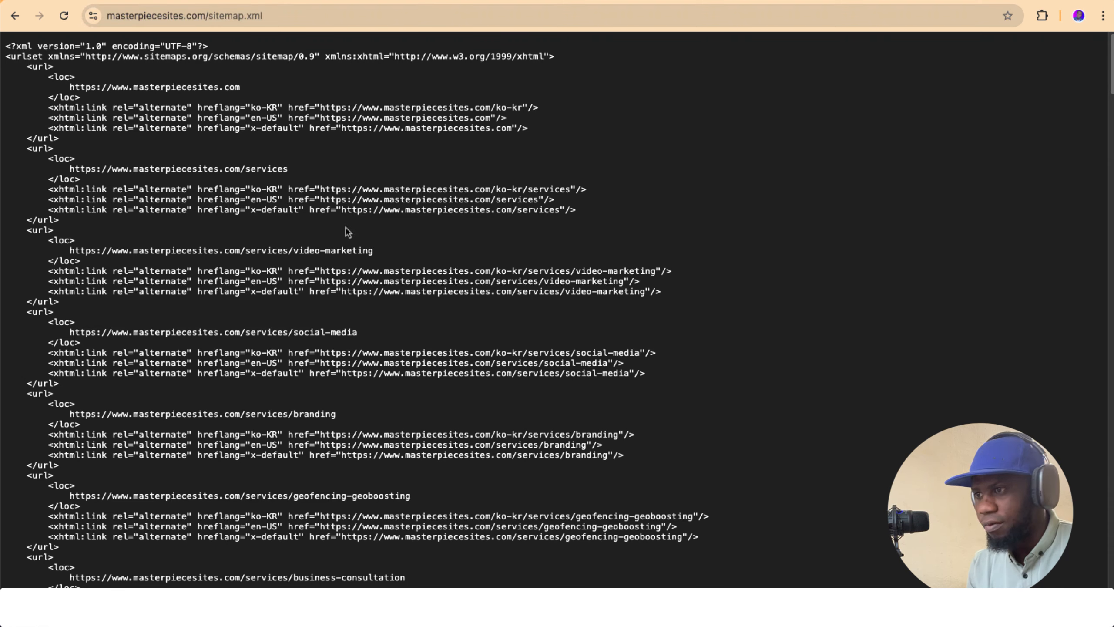
left_click(445, 1)
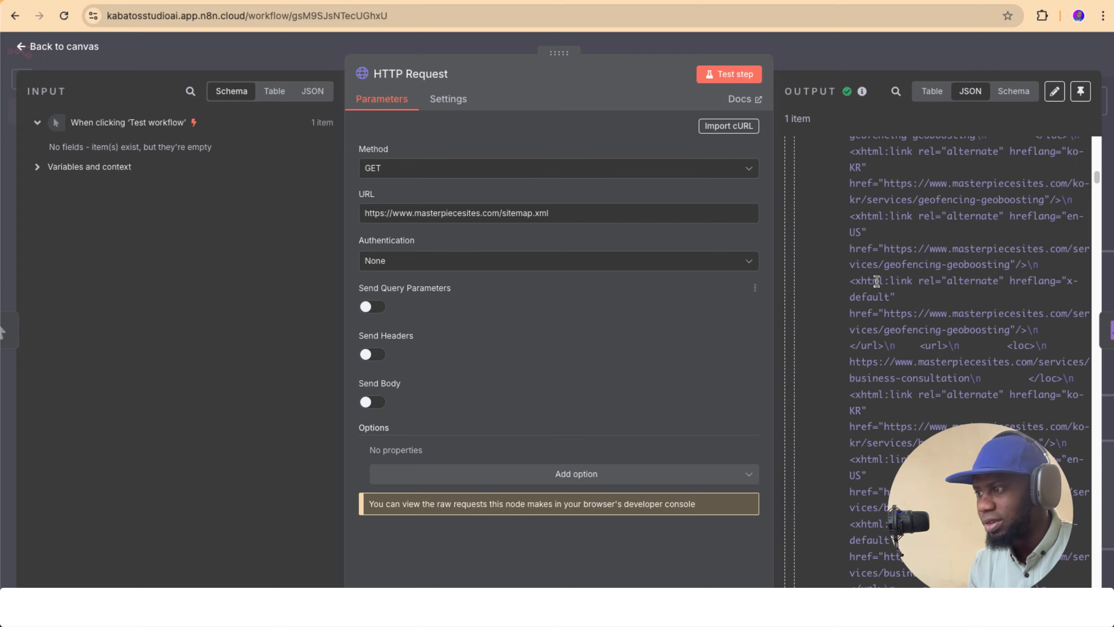
Step: Examine the HTTP Request output in the JSON, Schema and Table views, and close the node
scroll(888, 336, "down", 10)
scroll(888, 337, "down", 10)
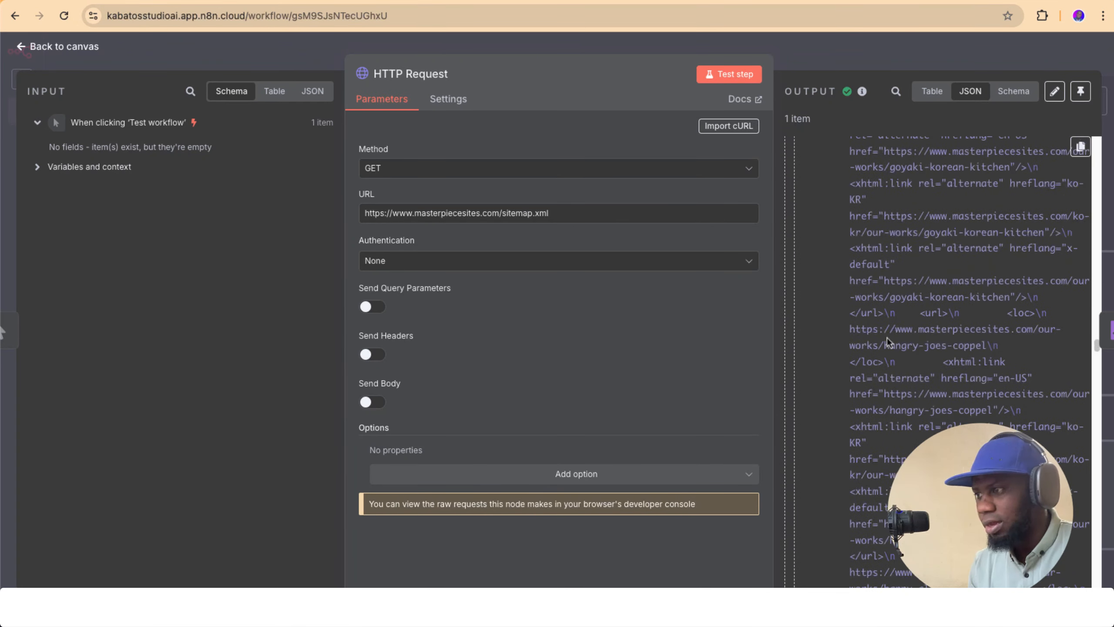
left_click(1018, 94)
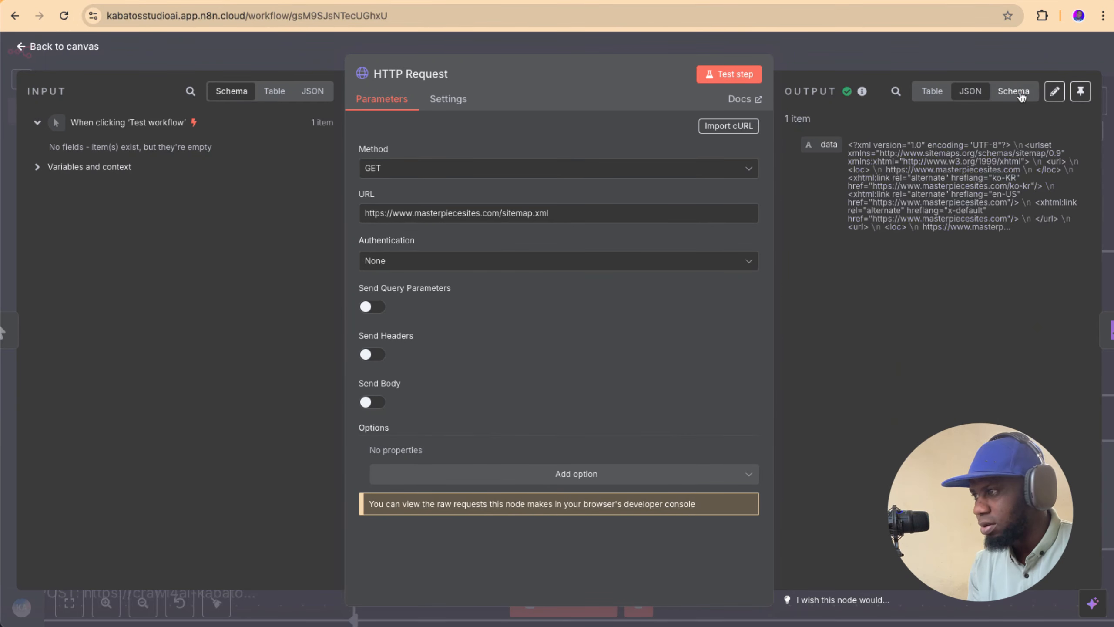
left_click(932, 91)
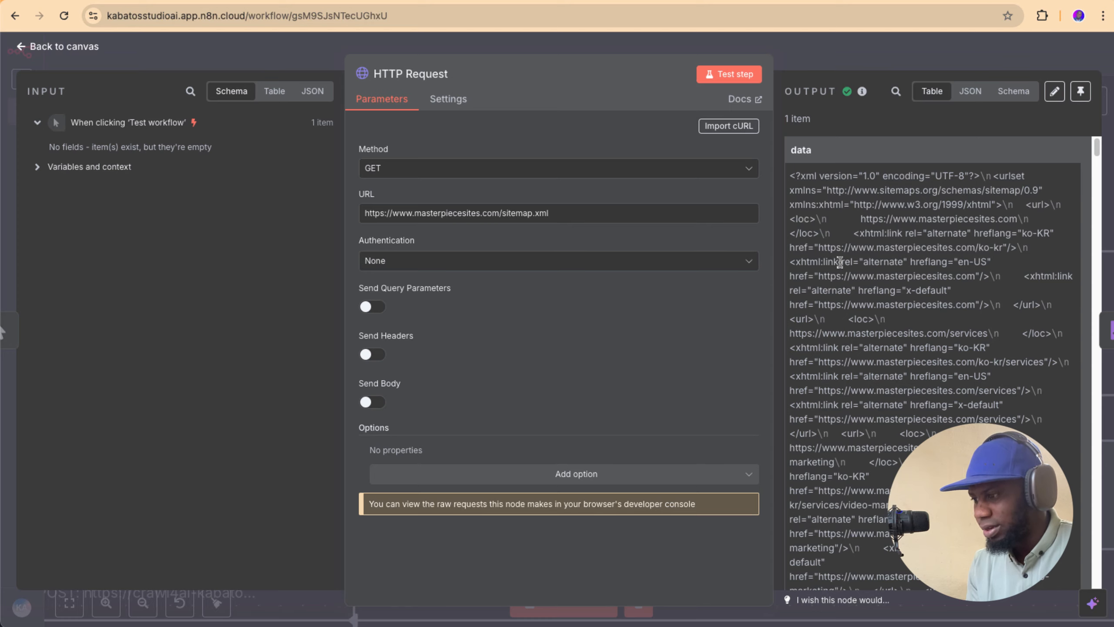
left_click(970, 91)
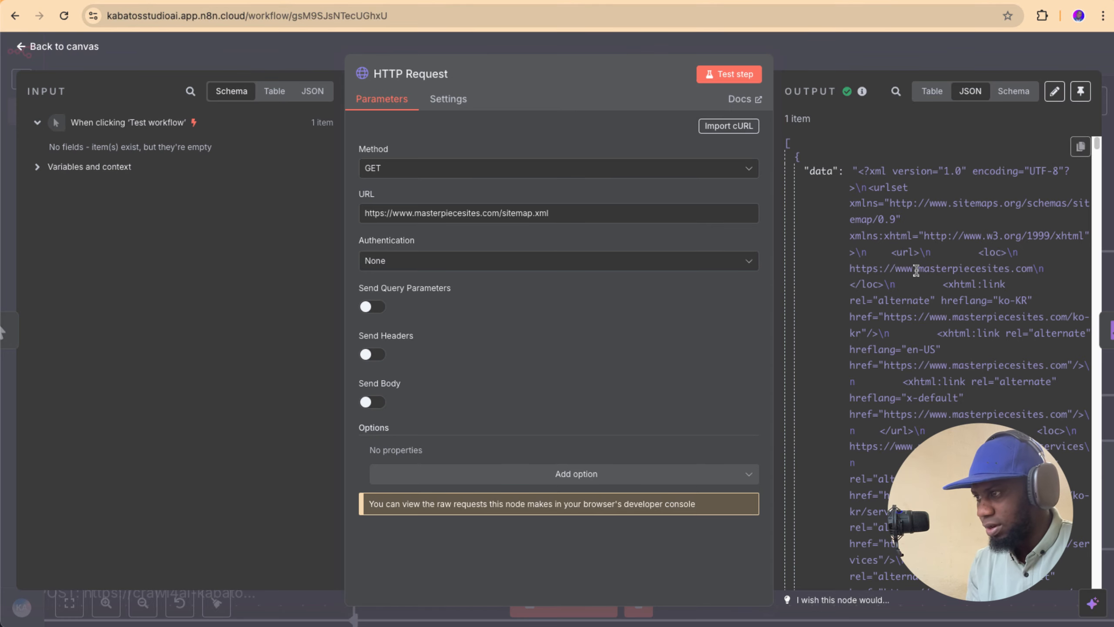
scroll(916, 270, "down", 5)
scroll(916, 269, "down", 10)
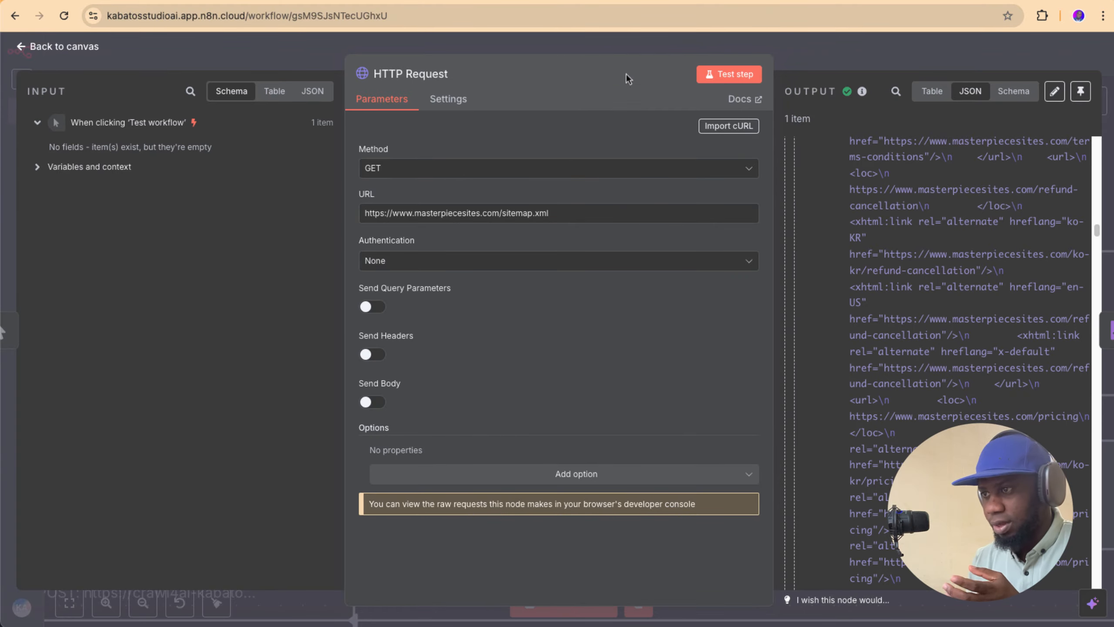
left_click(651, 44)
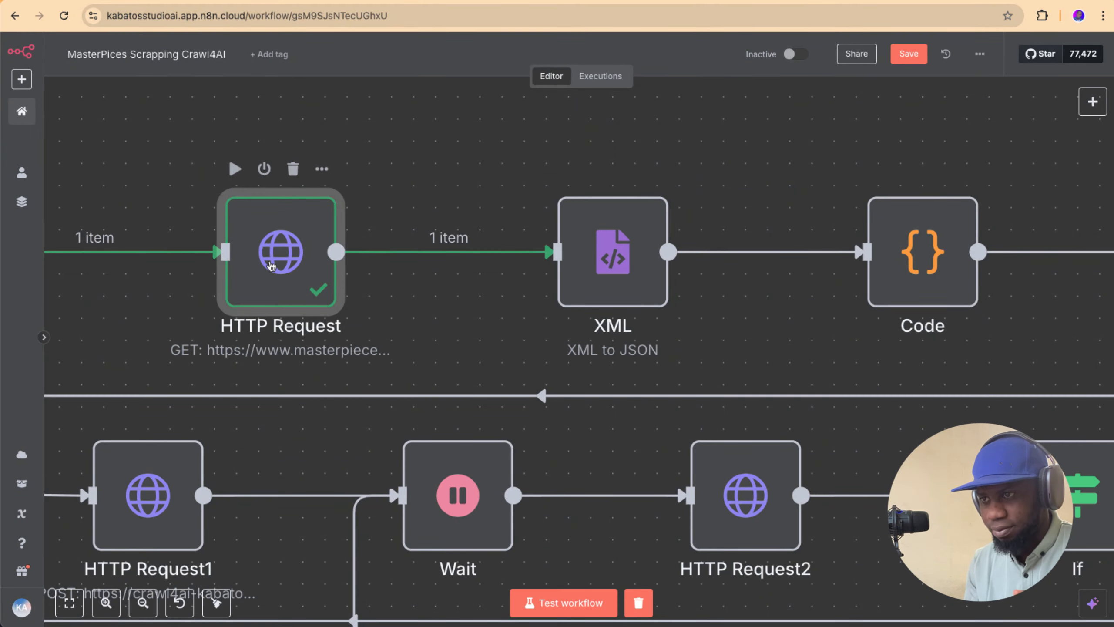
Step: Open the XML node and run it as a single test step to convert the data property from XML to JSON
double_click(628, 259)
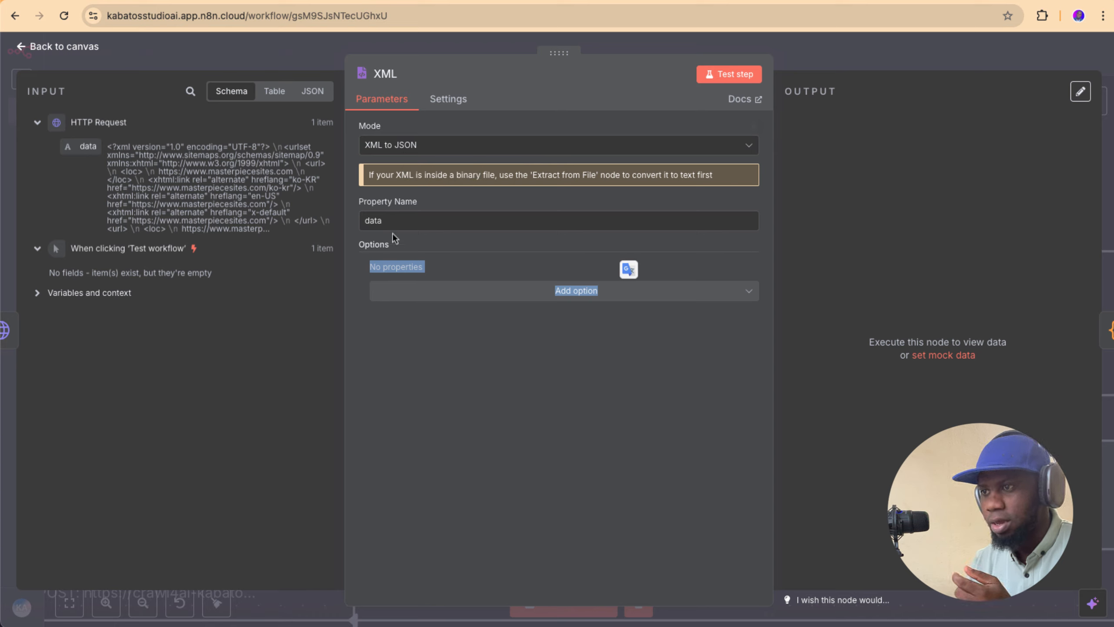
double_click(376, 220)
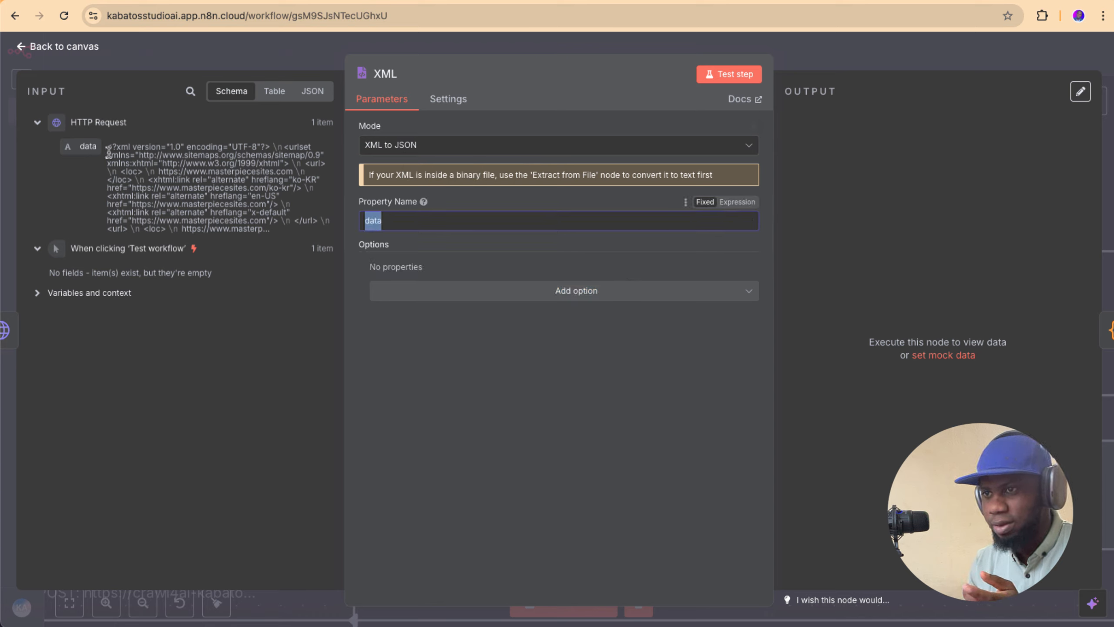
left_click(726, 81)
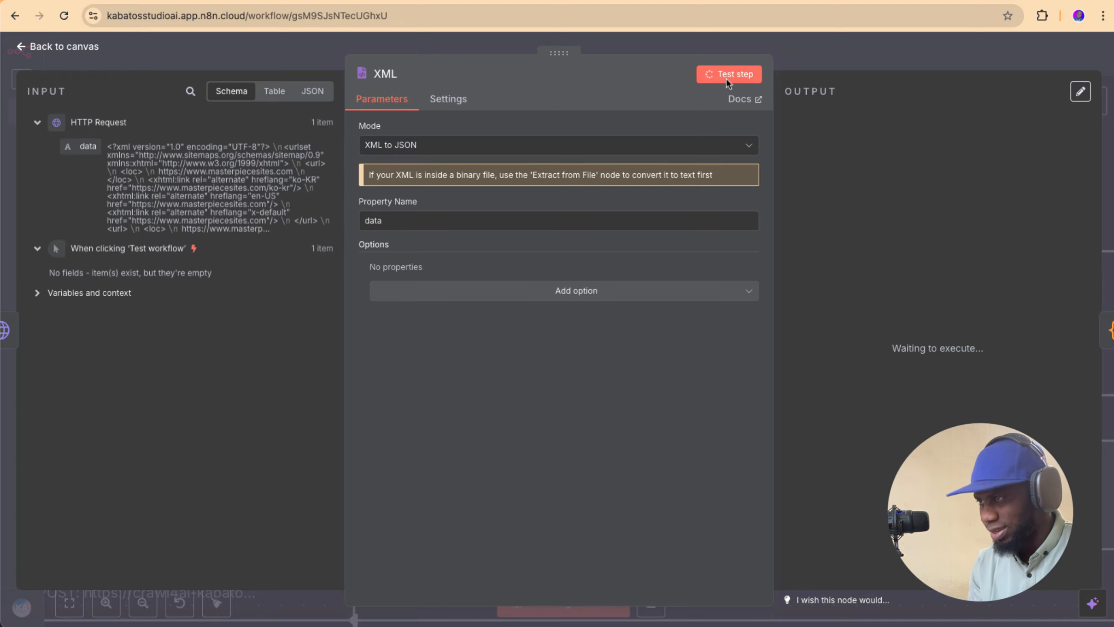
scroll(892, 357, "down", 5)
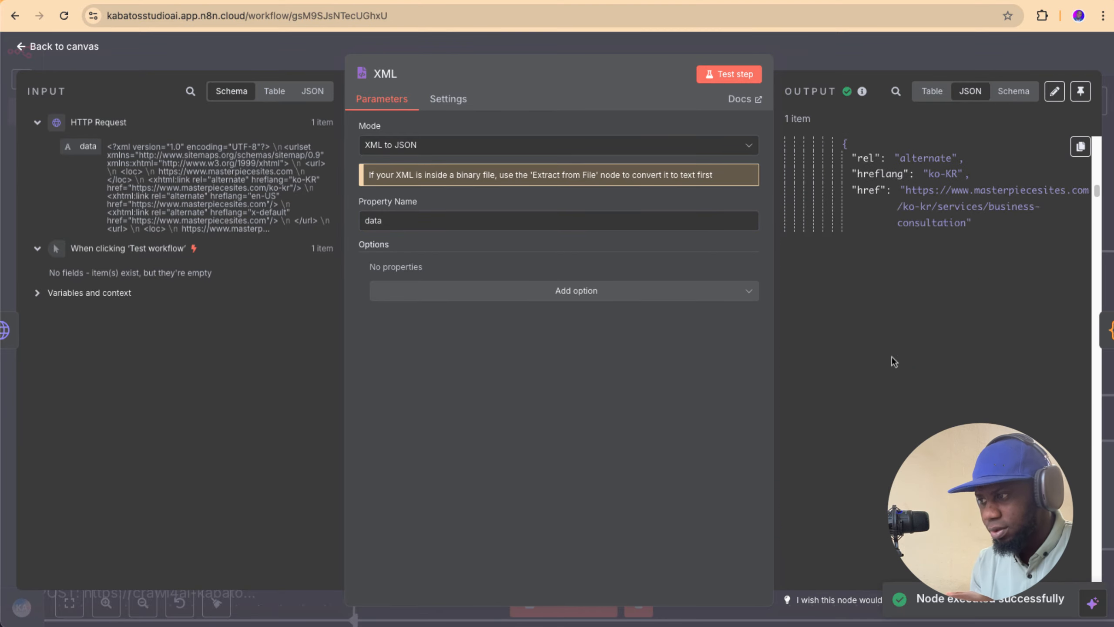
scroll(890, 357, "up", 10)
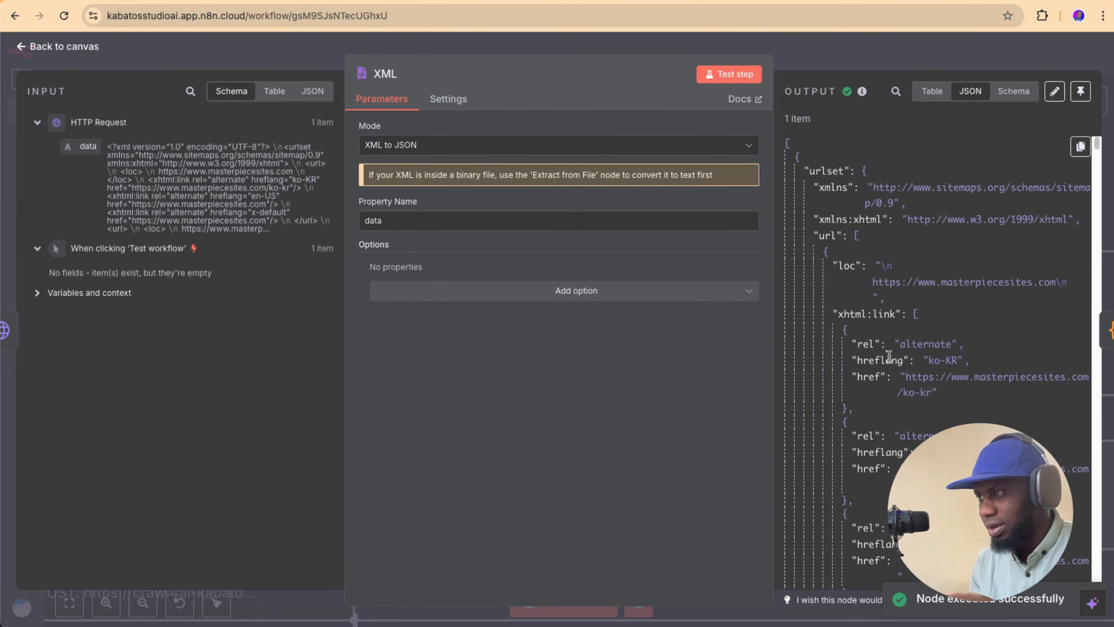
Step: Compare the XML node's output with the sitemap page and with the node's input displayed as a table
left_click(895, 1)
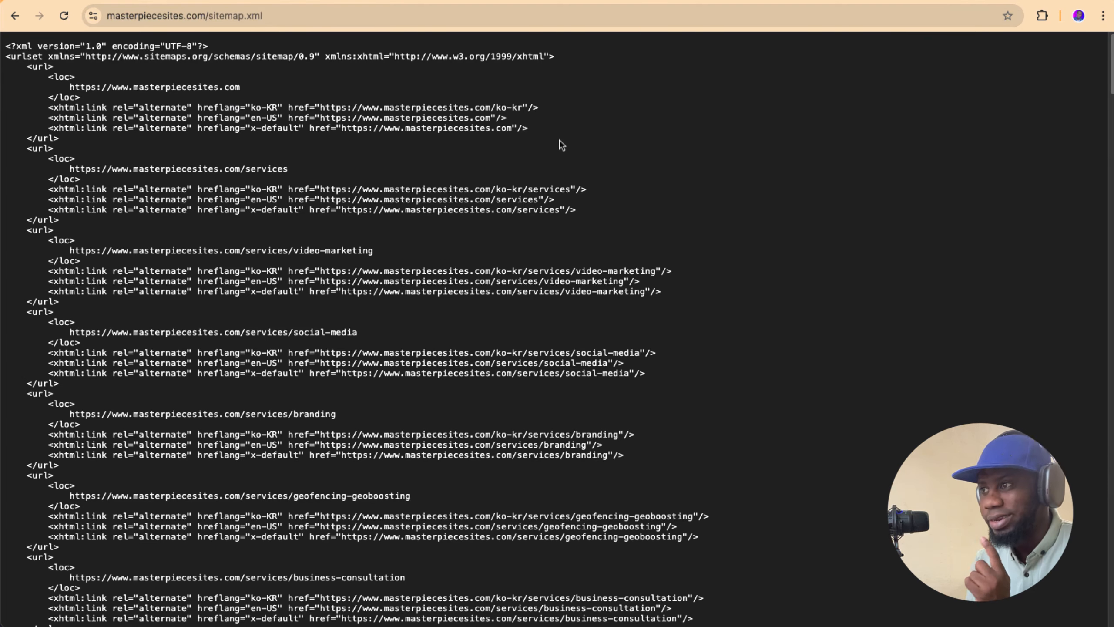
scroll(272, 357, "down", 10)
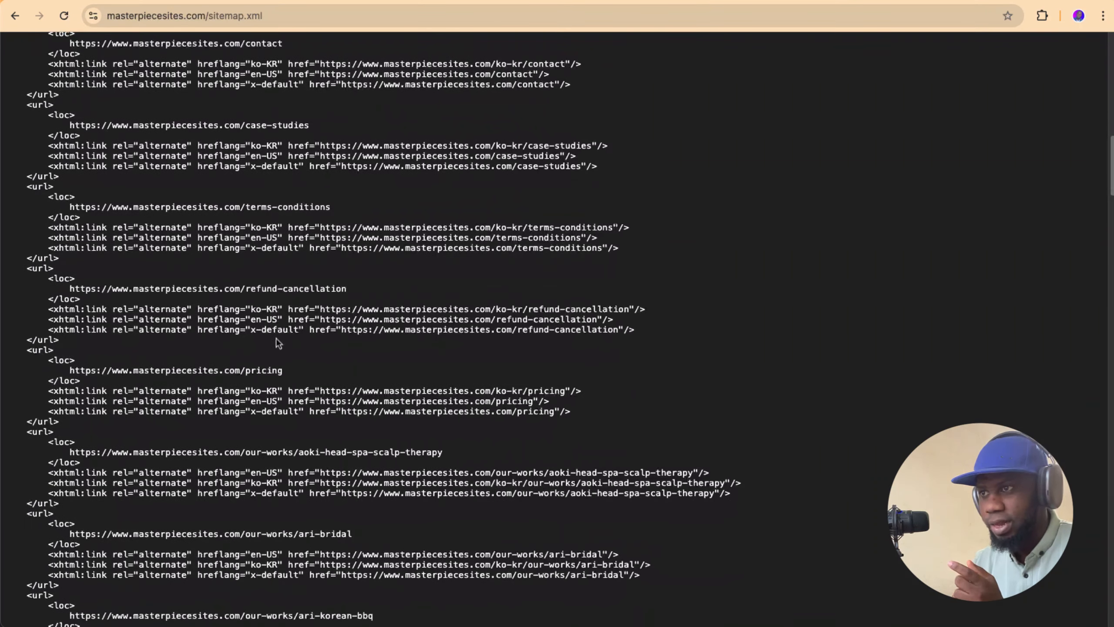
left_click(281, 2)
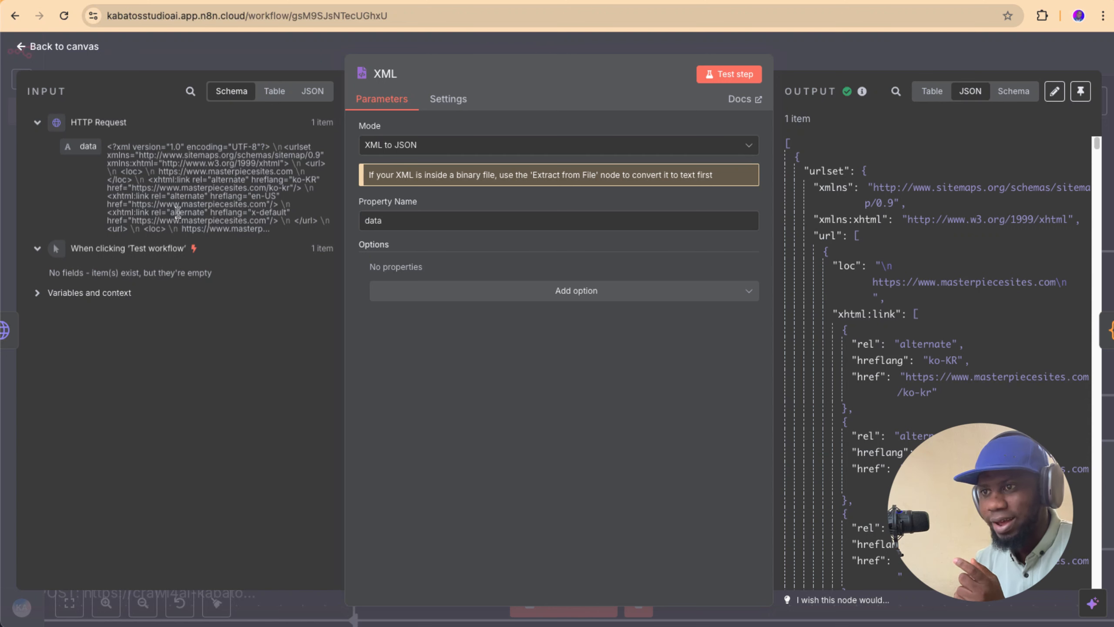
left_click(274, 93)
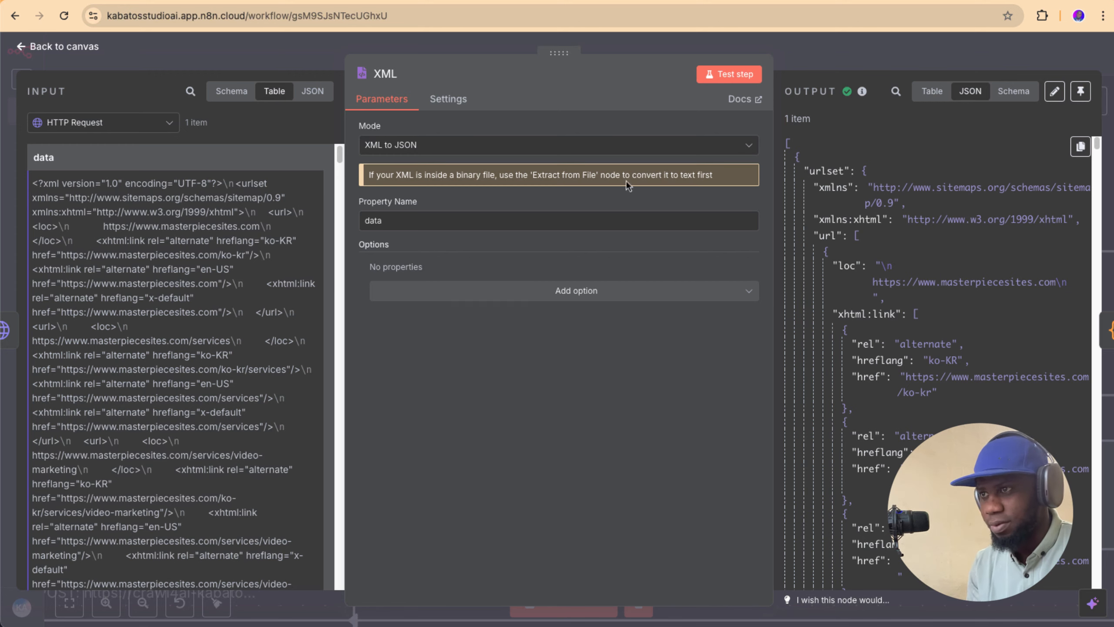
left_click(863, 50)
Step: Revisit the sitemap page in the browser and return to the workflow canvas
mouse_move(609, 400)
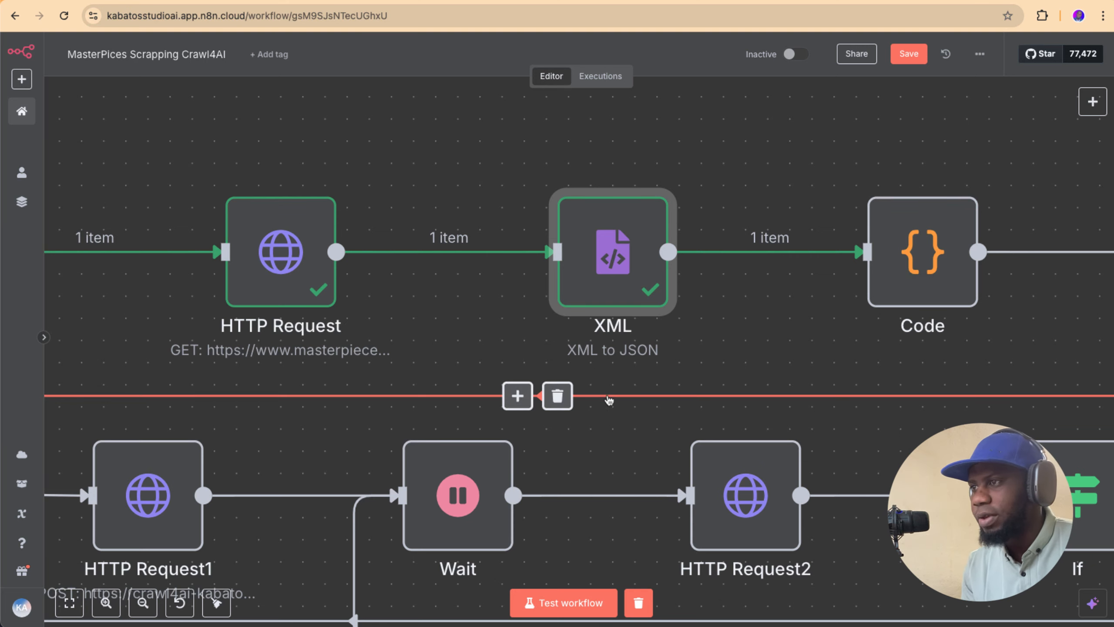
left_click(599, 1)
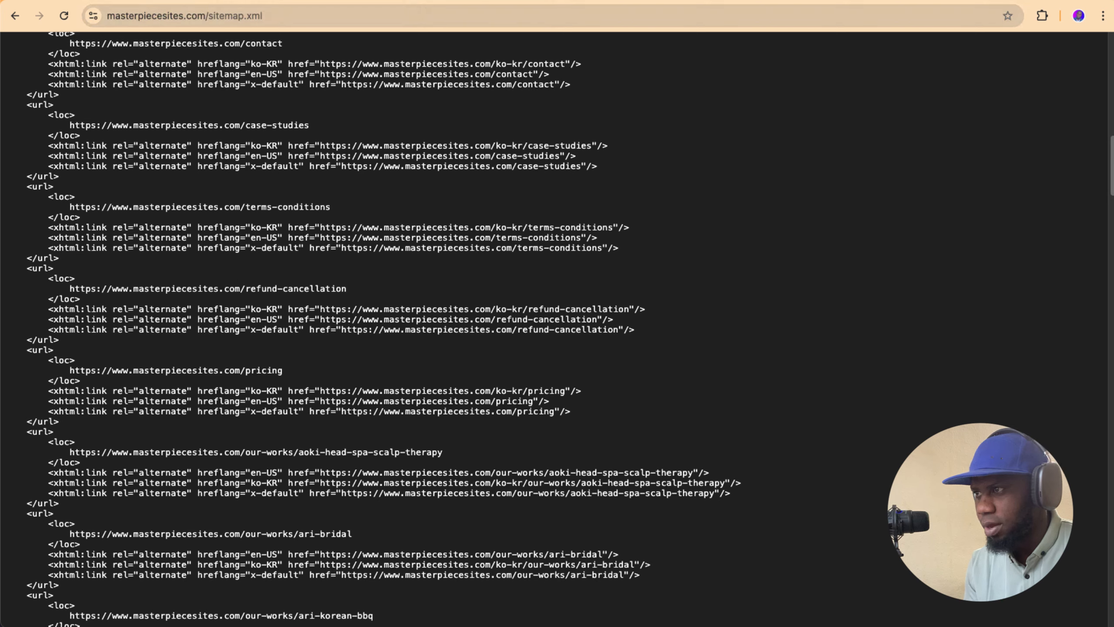
left_click(448, 1)
left_click(810, 336)
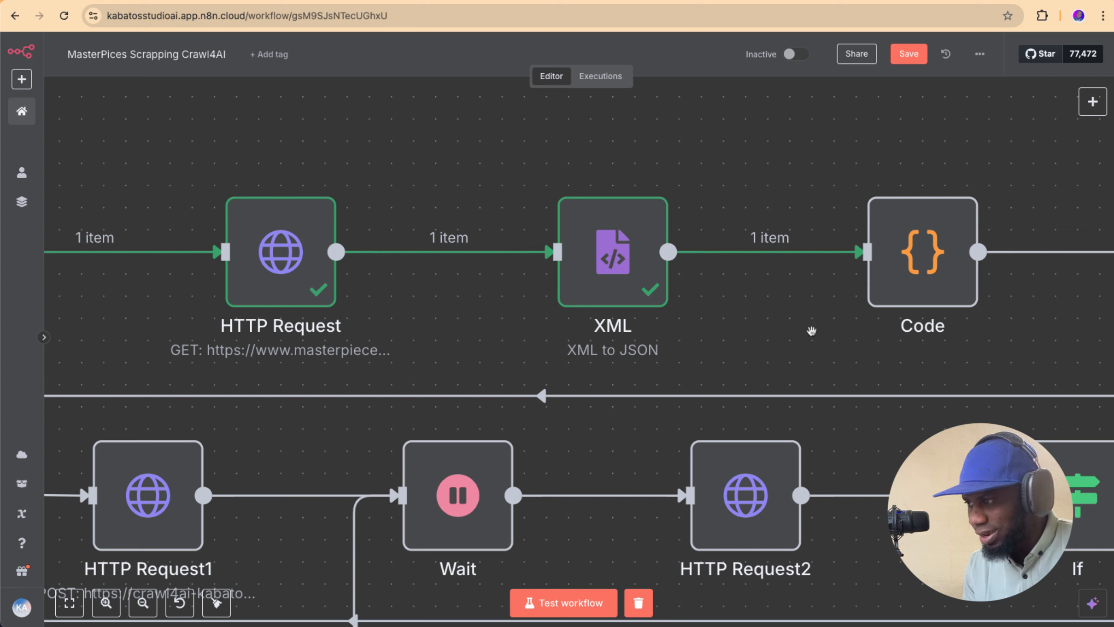
Step: Move the Code node slightly closer to the XML node on the canvas
left_click_drag(904, 272, 838, 326)
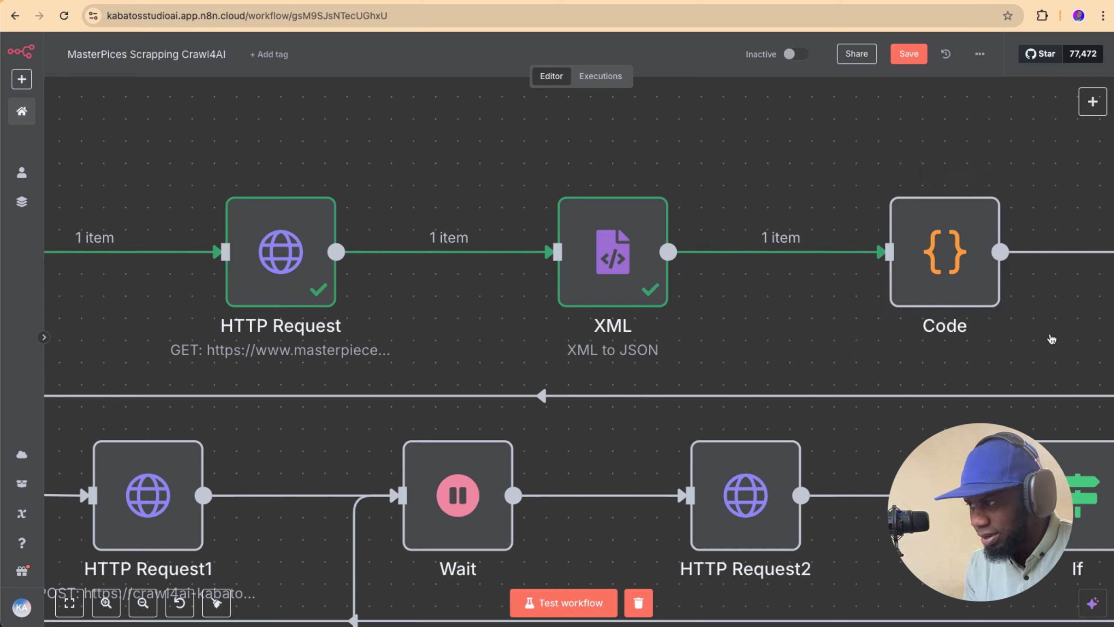
left_click_drag(1051, 340, 1018, 342)
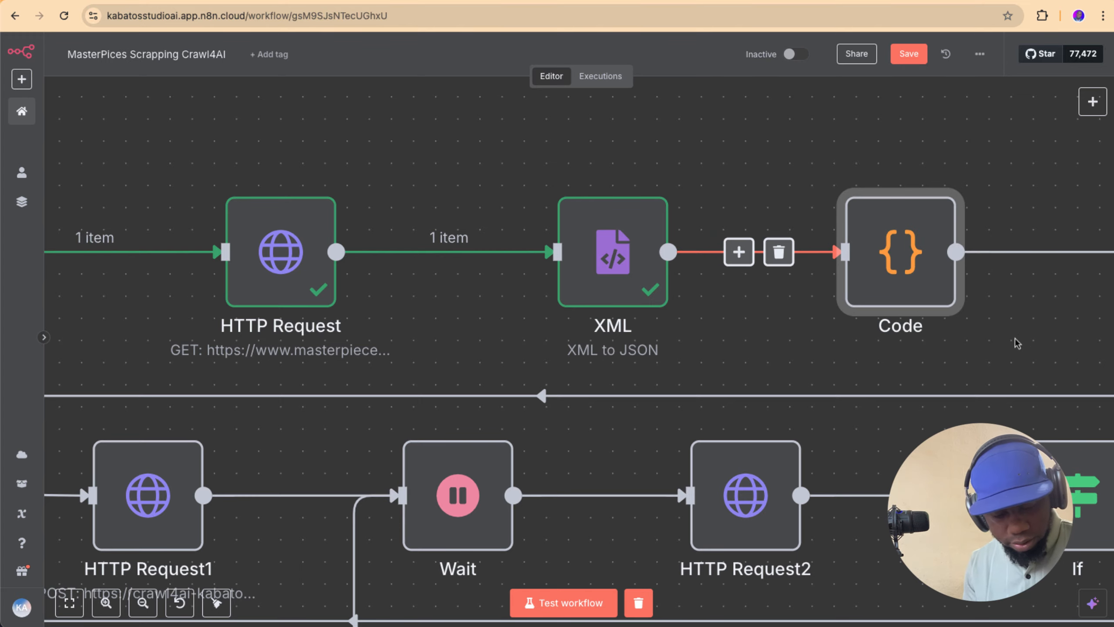
scroll(1018, 343, "down", 1)
scroll(1016, 339, "down", 3)
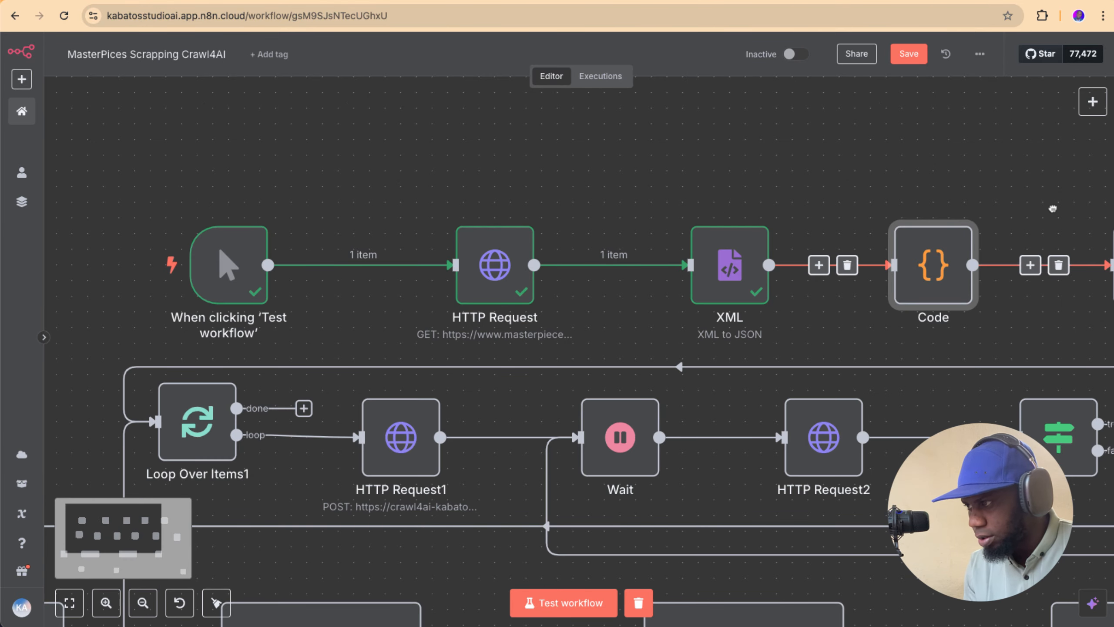
left_click_drag(1051, 210, 751, 209)
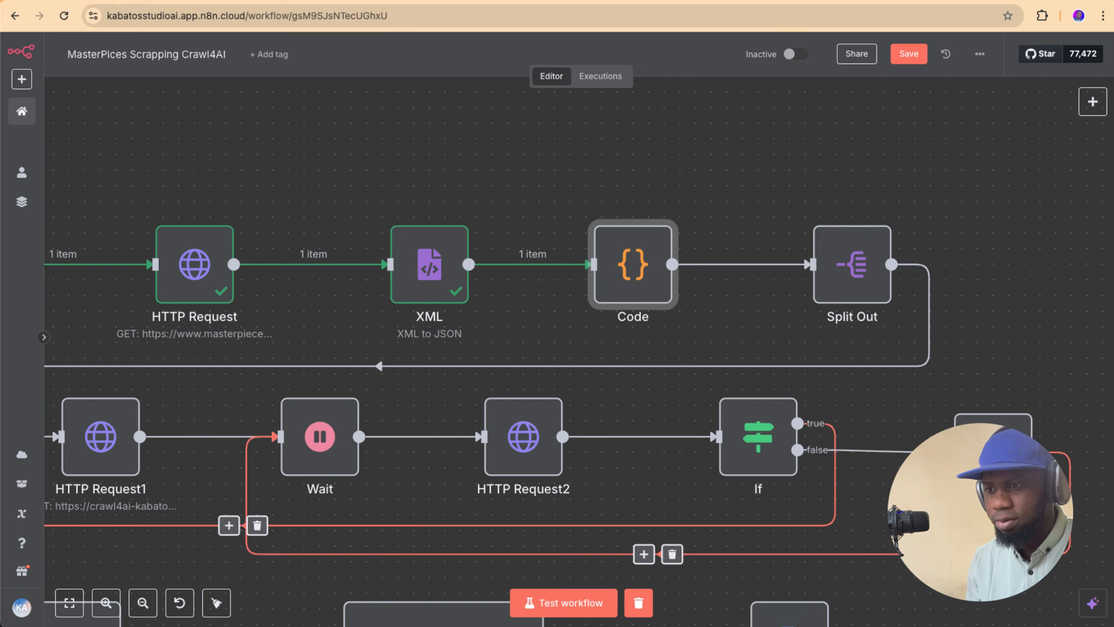
Step: Look through the Masterpiece Sites homepage and the URLs on its sitemap page
left_click(145, 624)
scroll(216, 373, "down", 20)
scroll(214, 356, "down", 15)
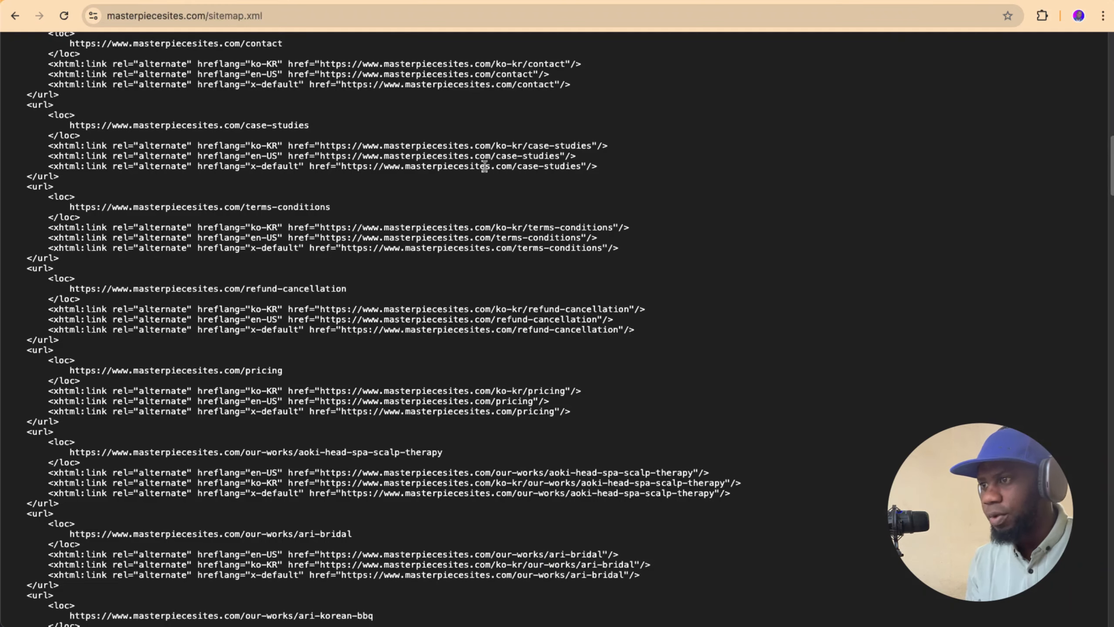
scroll(399, 246, "up", 2)
scroll(407, 274, "down", 20)
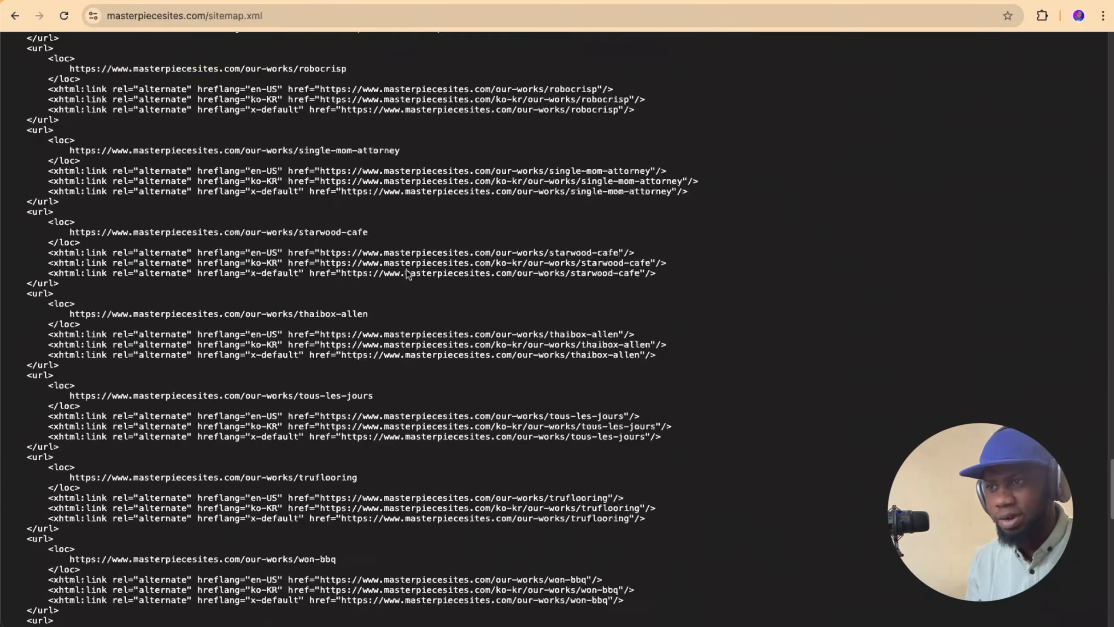
scroll(407, 274, "down", 3)
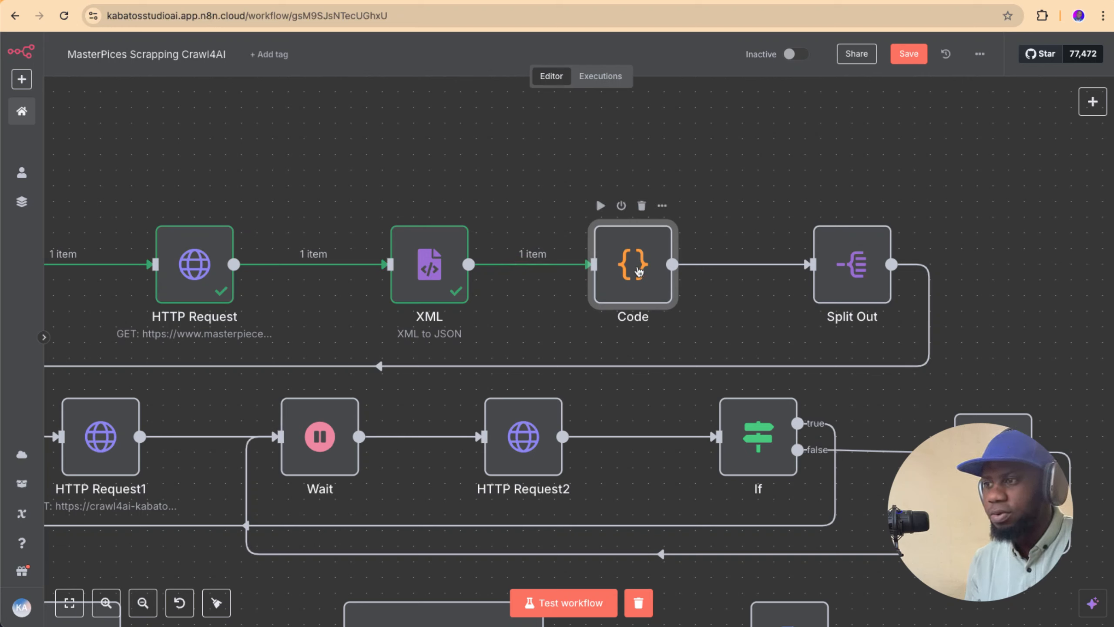
Step: Open the Code node and compare its allowedUrls list with the navigation and footer links on the Masterpiece Sites homepage
double_click(639, 272)
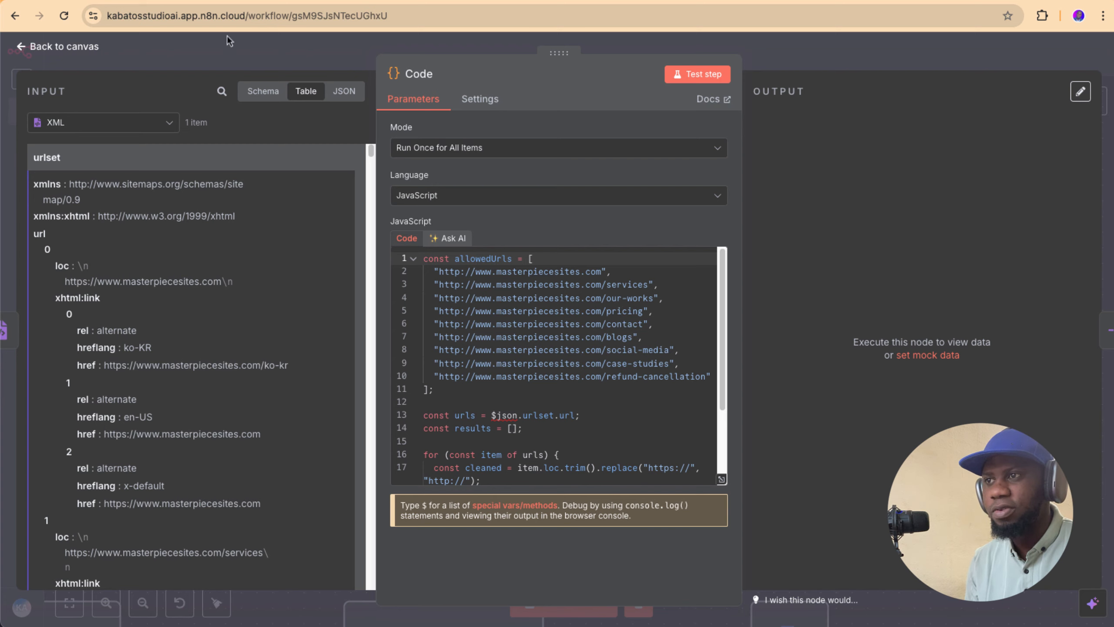
left_click(210, 625)
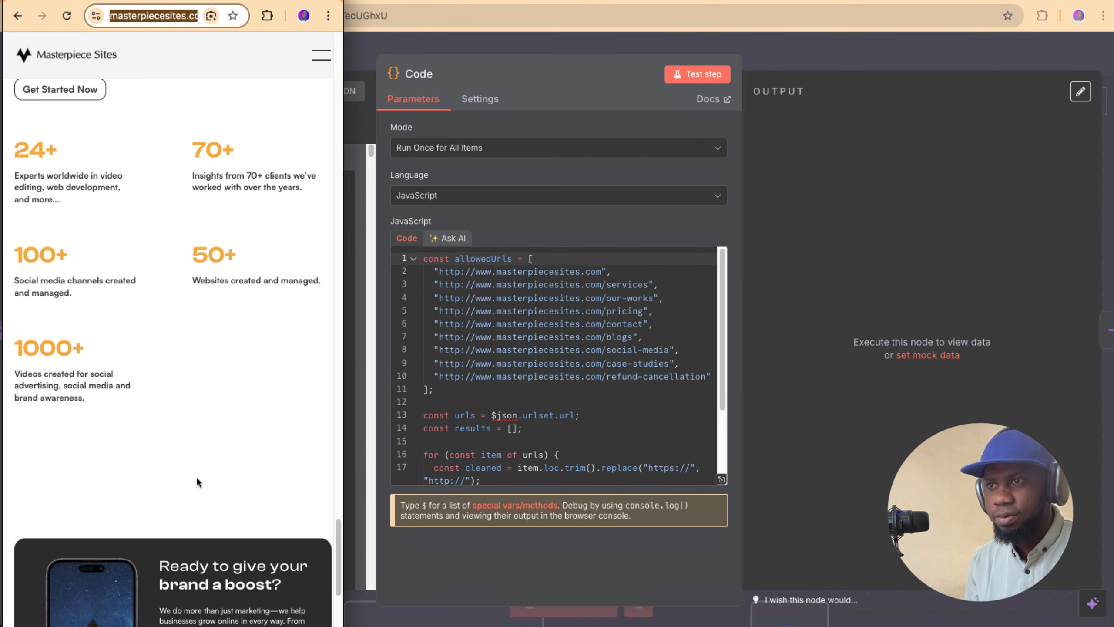
double_click(275, 1)
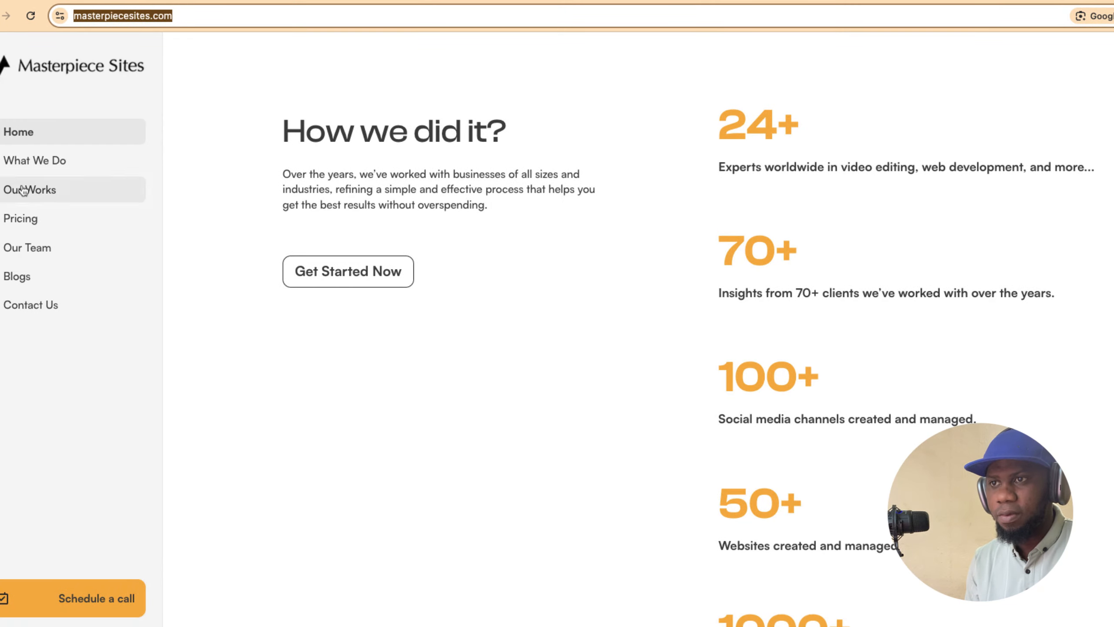
mouse_move(0, 132)
left_mouse_down()
mouse_move(33, 133)
mouse_move(5, 132)
left_mouse_up()
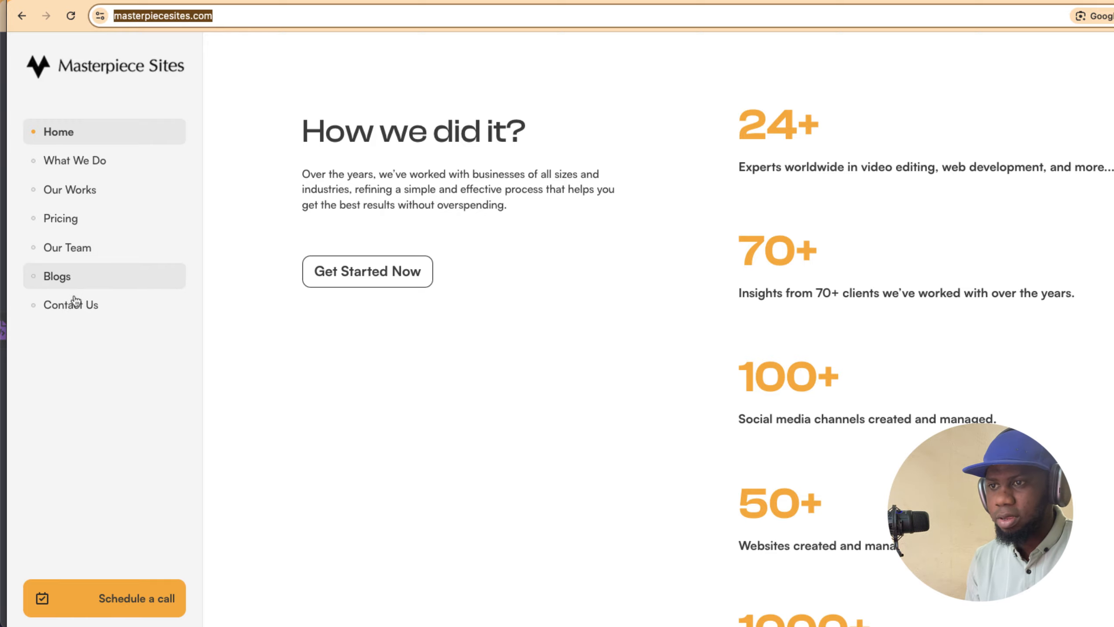
scroll(541, 418, "down", 15)
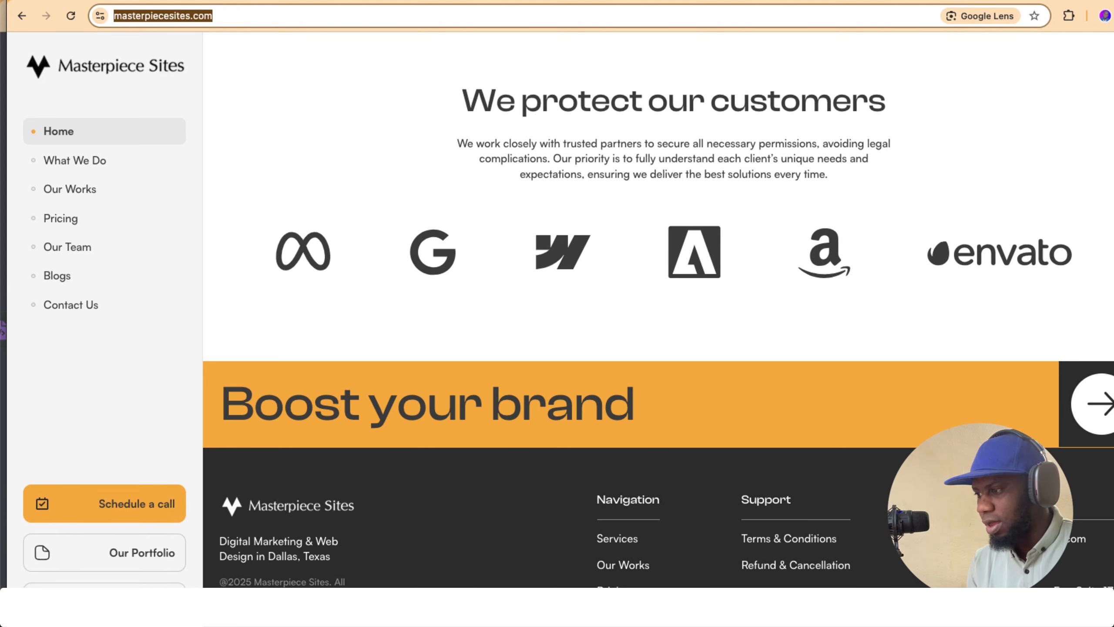
scroll(781, 549, "down", 3)
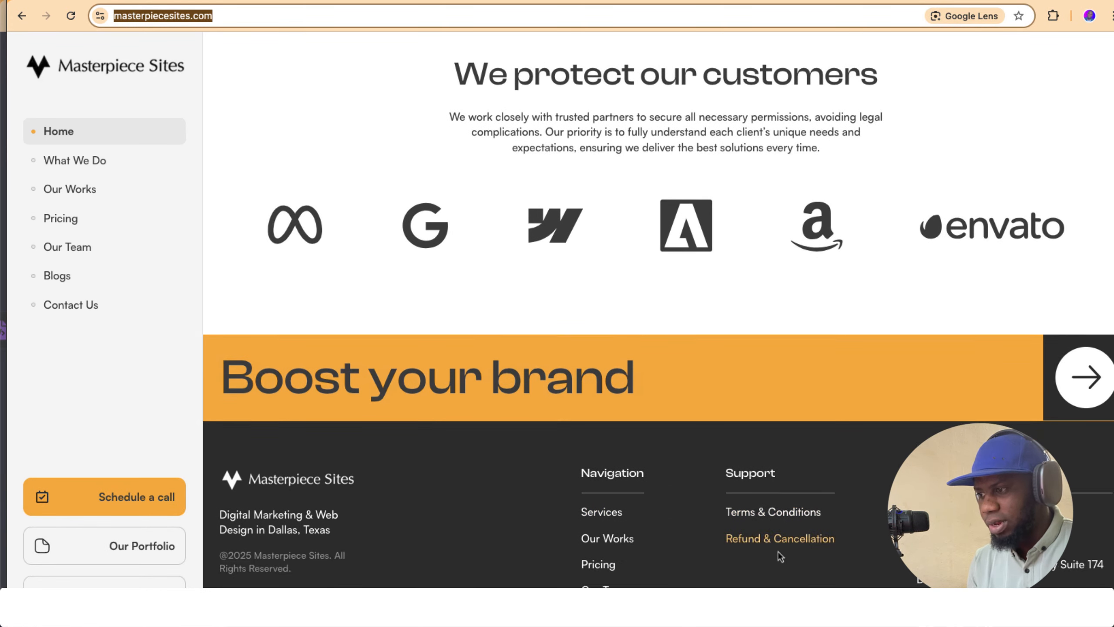
scroll(652, 540, "down", 2)
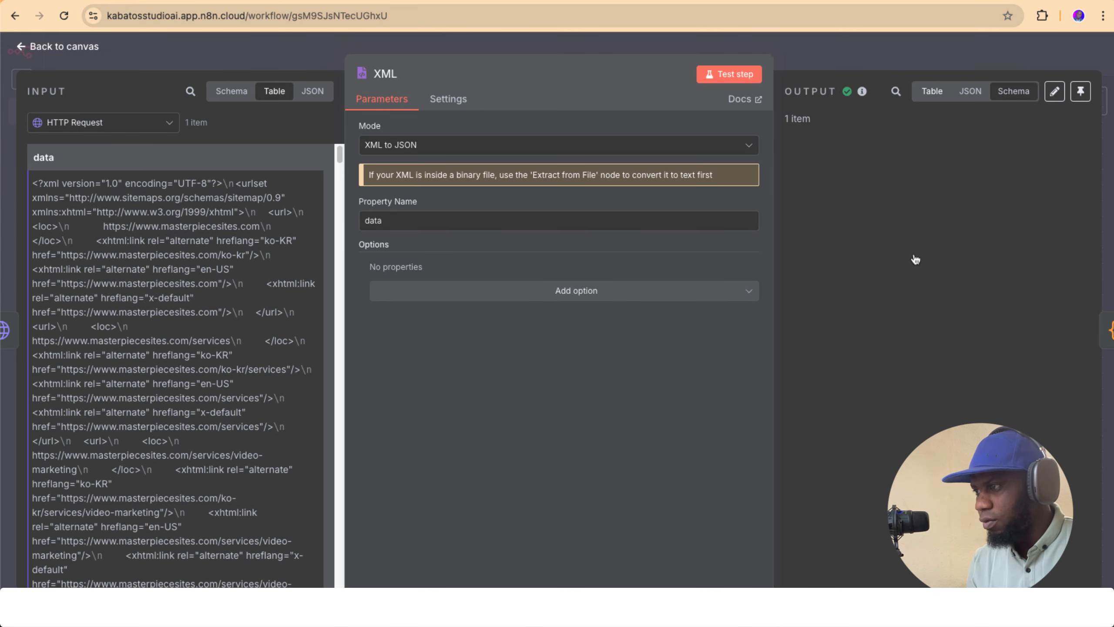
Step: Close the XML node, reopen the Code node, and highlight all the URLs in the allowedUrls array
left_click(907, 50)
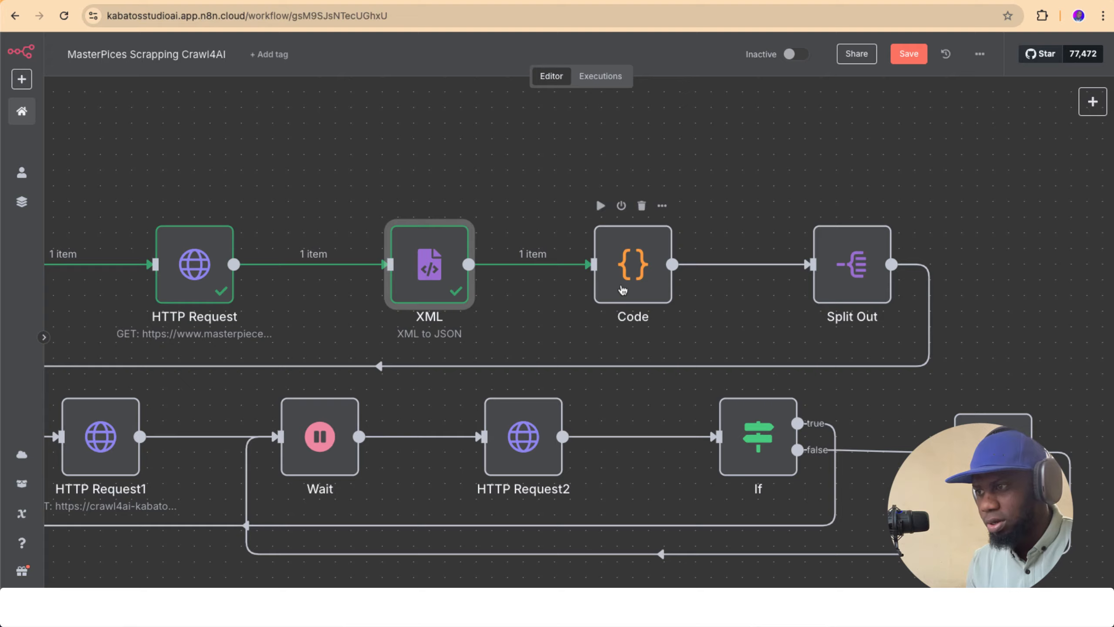
left_click(638, 279)
double_click(638, 279)
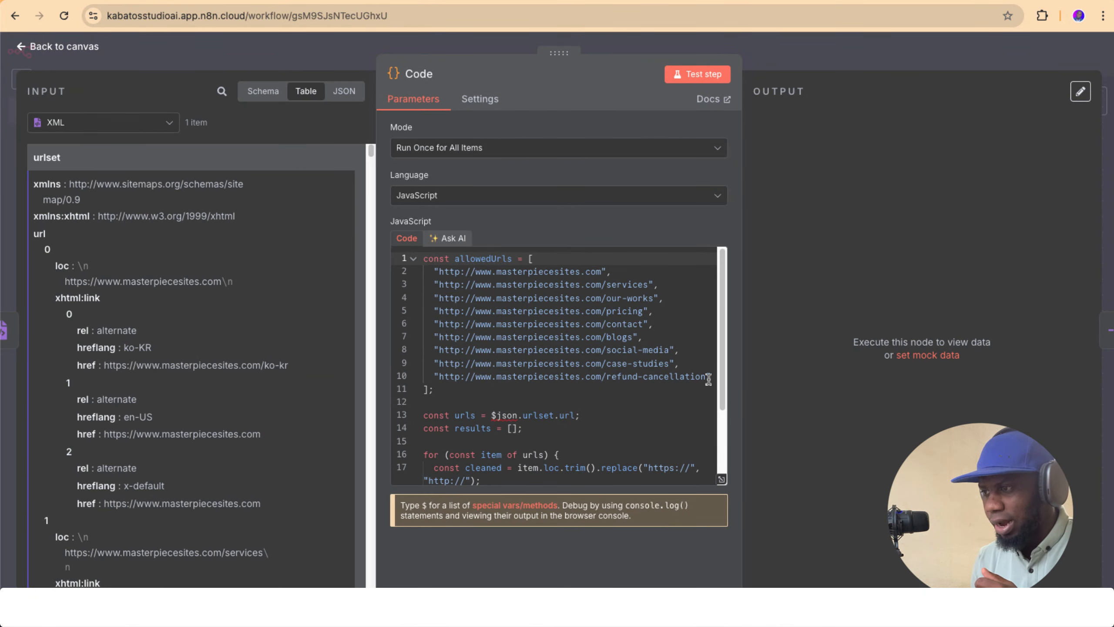
left_click_drag(708, 379, 437, 274)
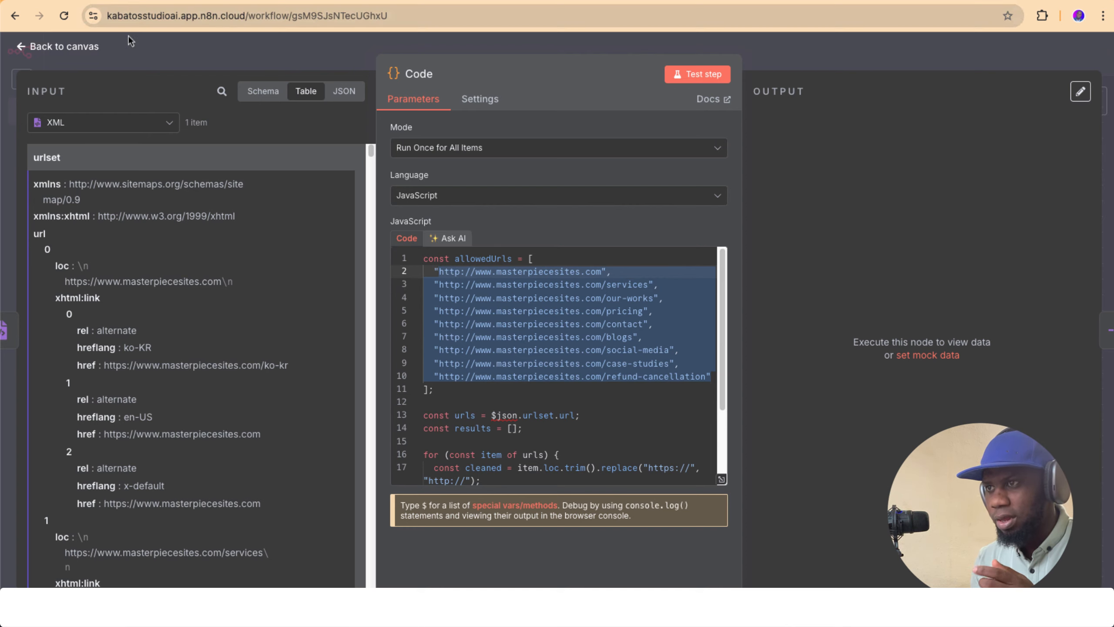
Step: Switch to the Skool classroom guide and highlight the allowedUrls JavaScript sample in the section before Split Out
left_click(98, 0)
scroll(558, 407, "down", 12)
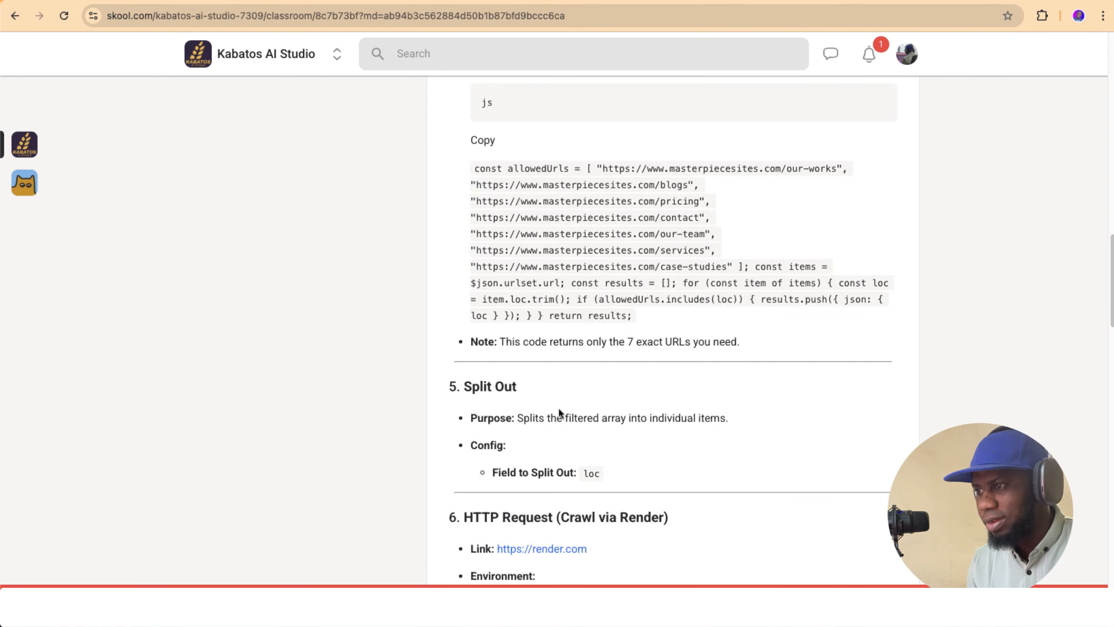
scroll(562, 335, "up", 1)
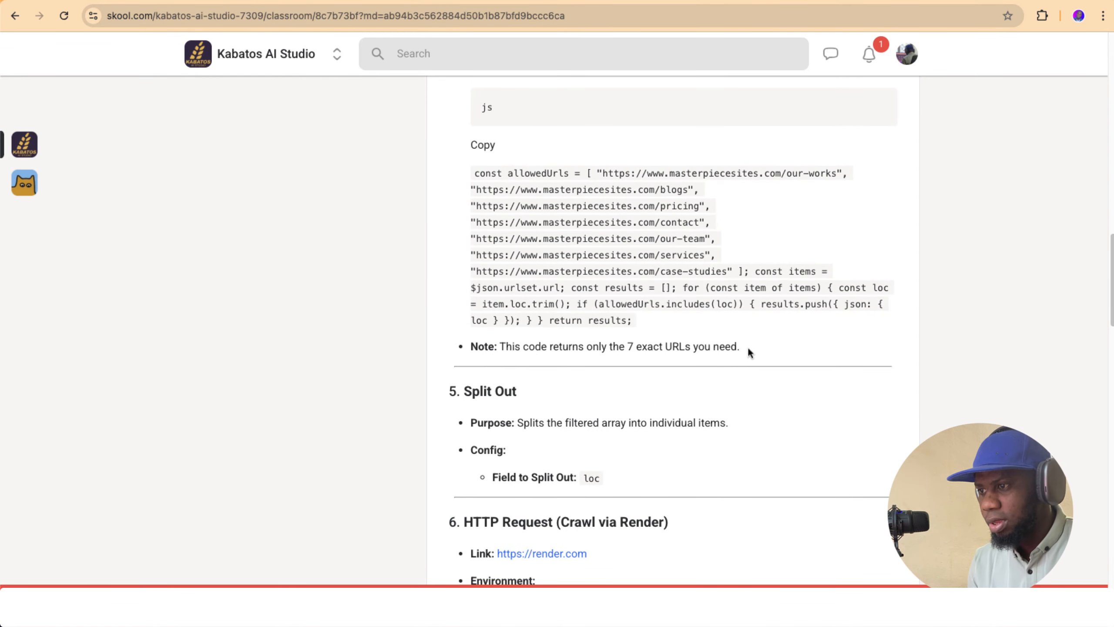
scroll(651, 327, "up", 1)
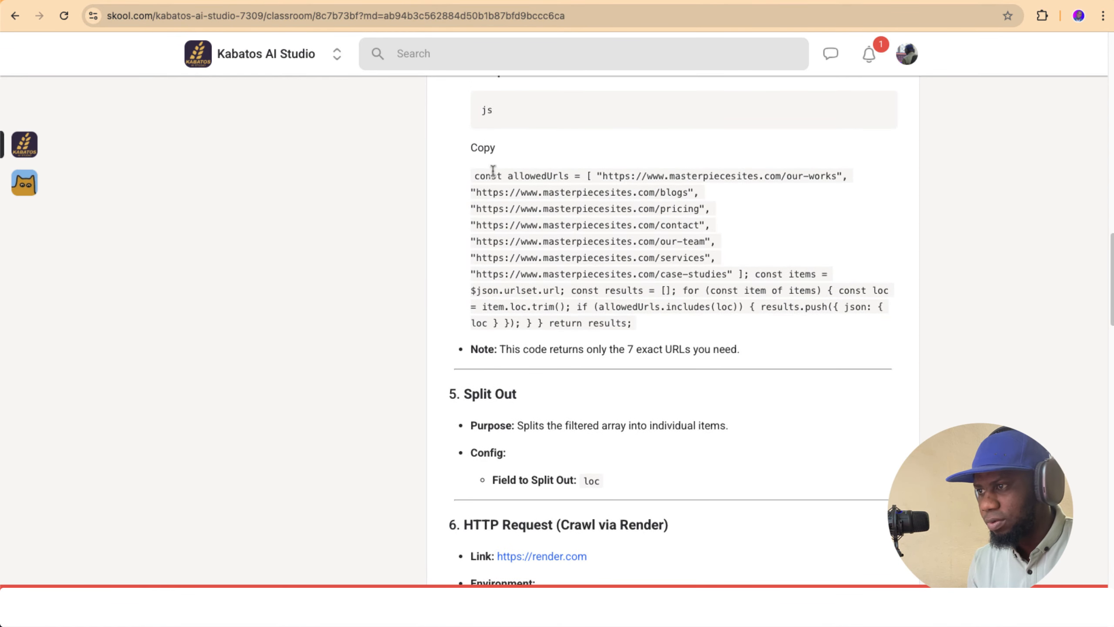
left_click_drag(634, 323, 452, 156)
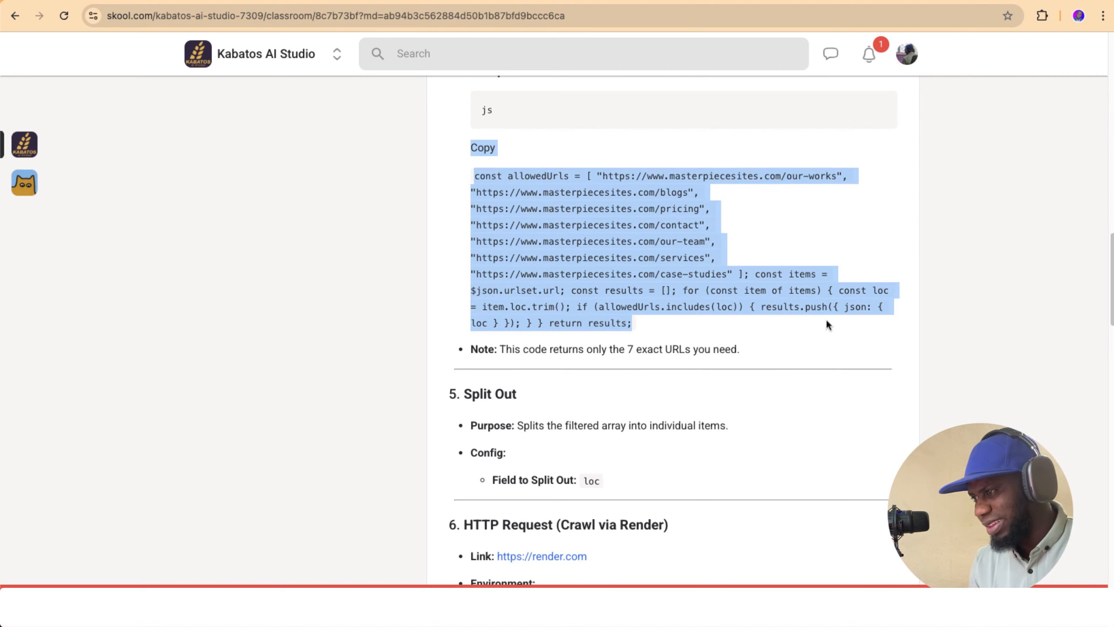
left_click(694, 321)
scroll(635, 194, "down", 1)
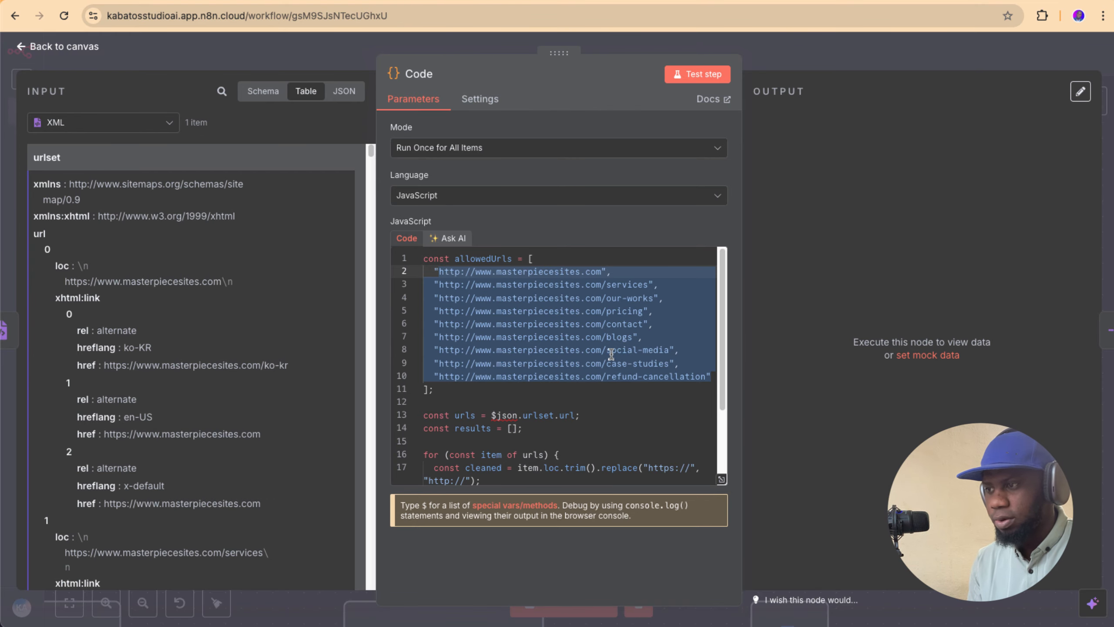
Step: Test the Code node on its own and return to the canvas
left_click(721, 77)
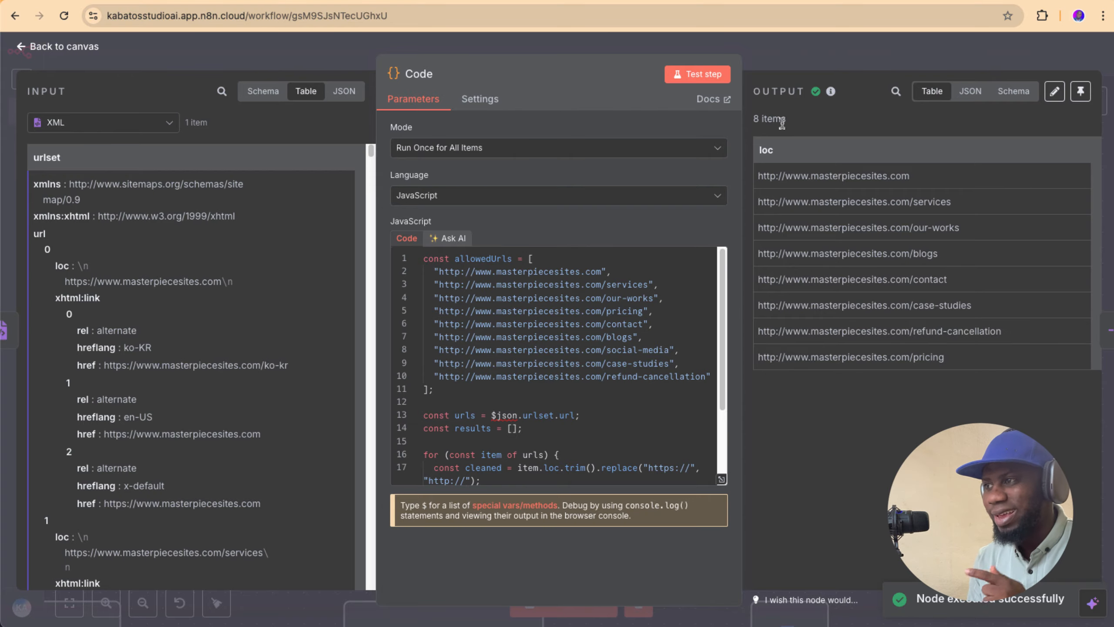
left_click(676, 46)
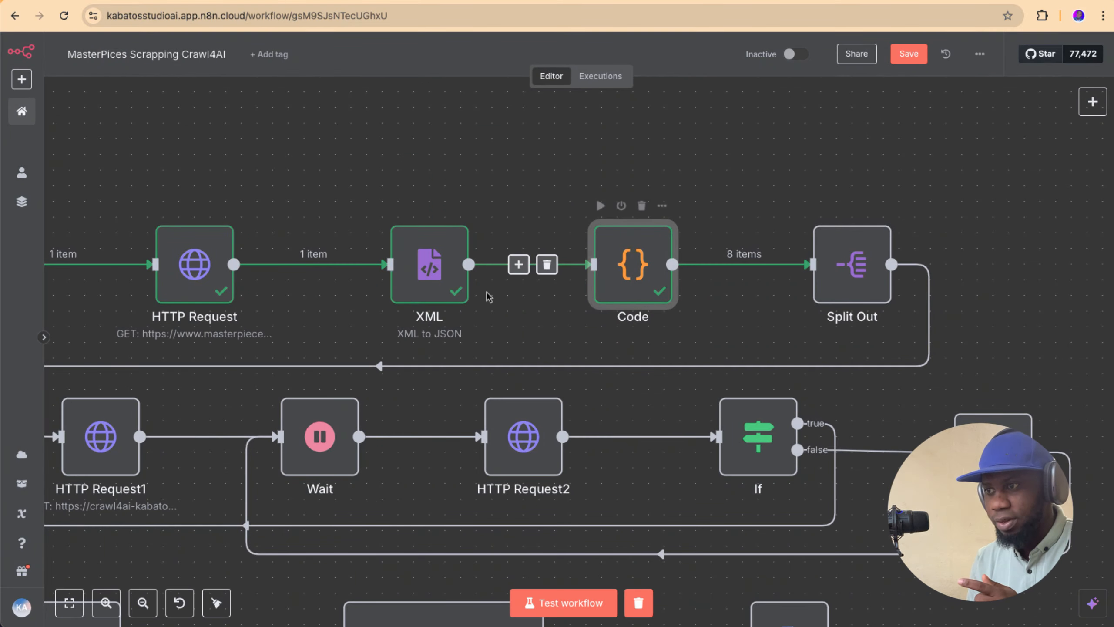
Step: Examine the XML node's output as a schema and compare it with the output of the Code node
double_click(450, 283)
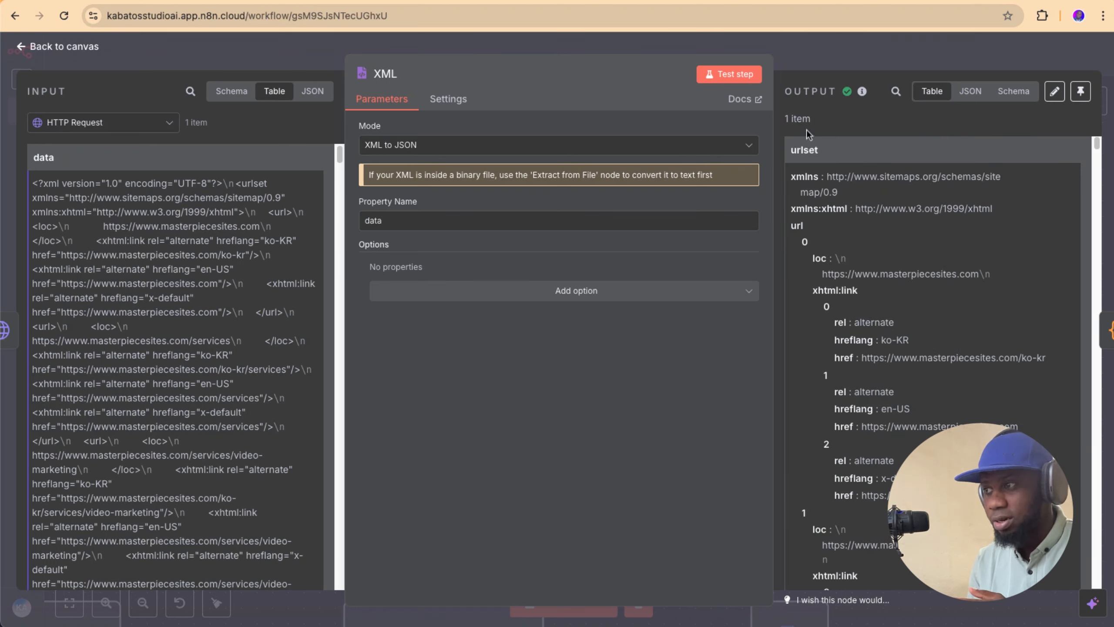
left_click(1014, 92)
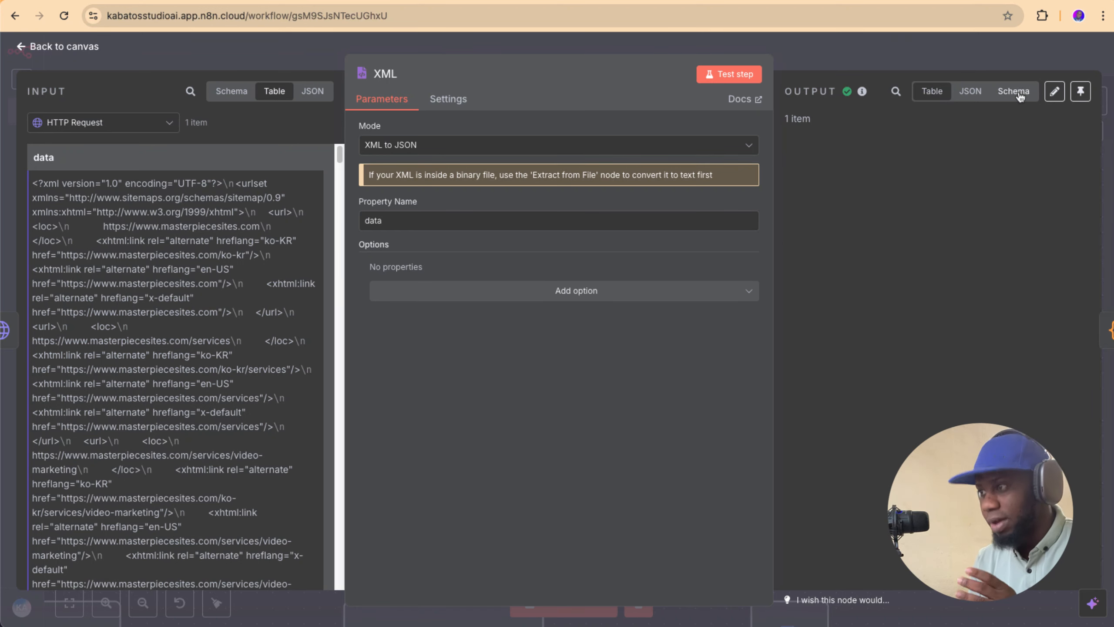
scroll(801, 236, "down", 5)
scroll(801, 237, "down", 15)
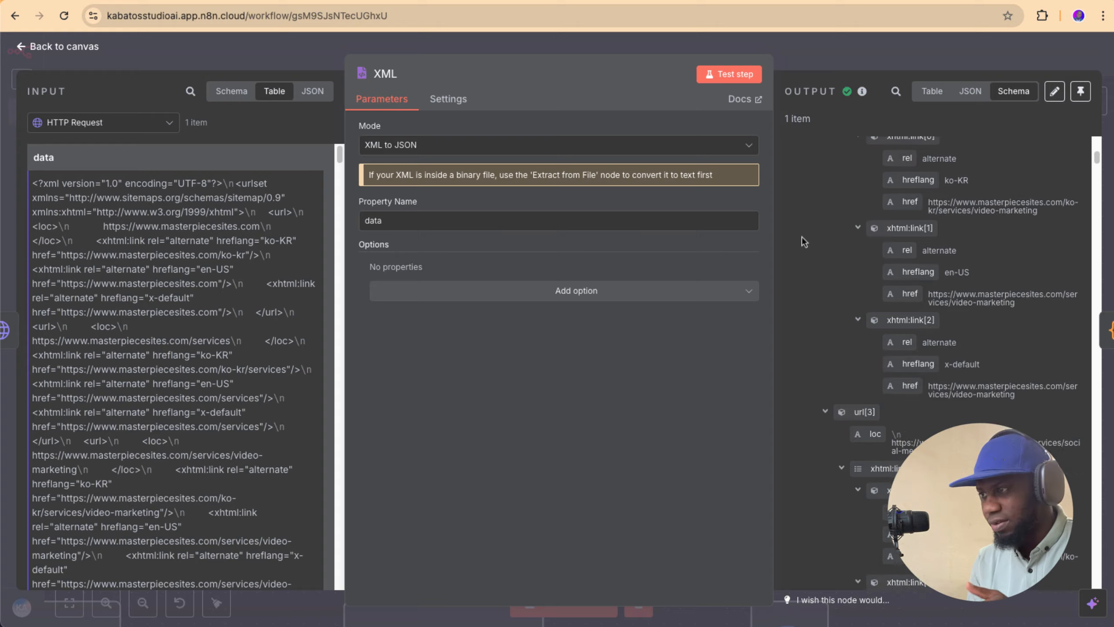
left_click(804, 69)
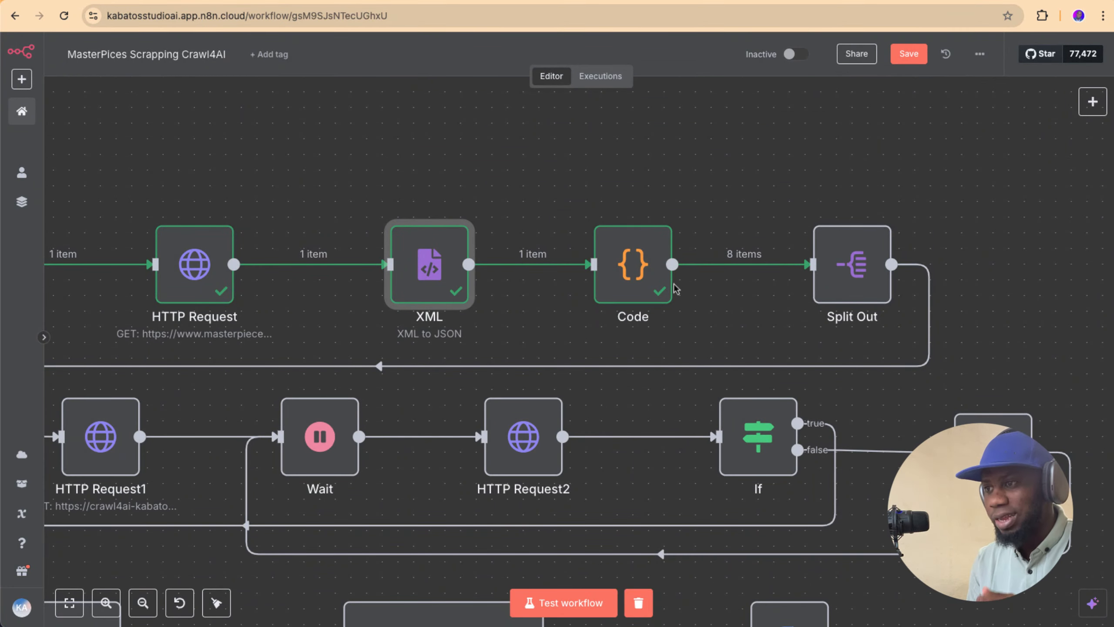
mouse_move(464, 321)
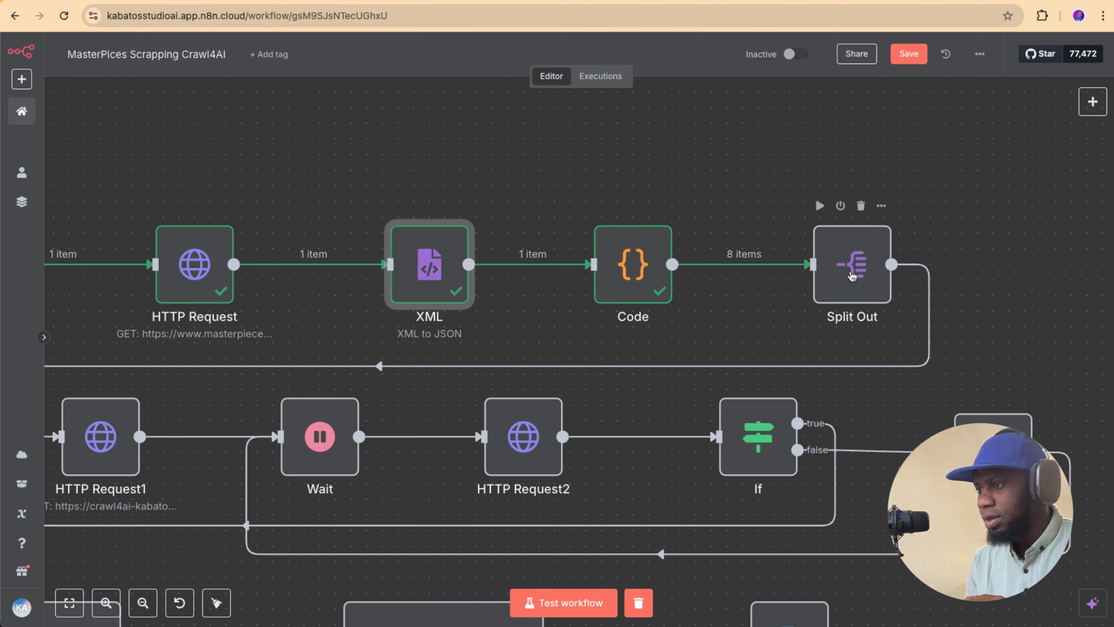
double_click(623, 252)
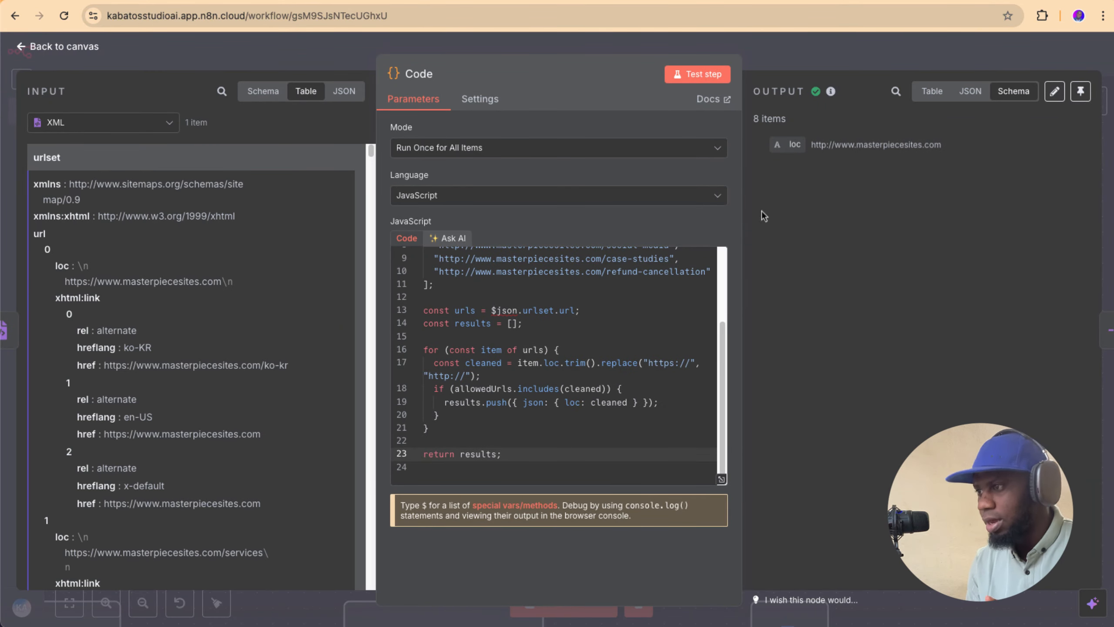
left_click(771, 40)
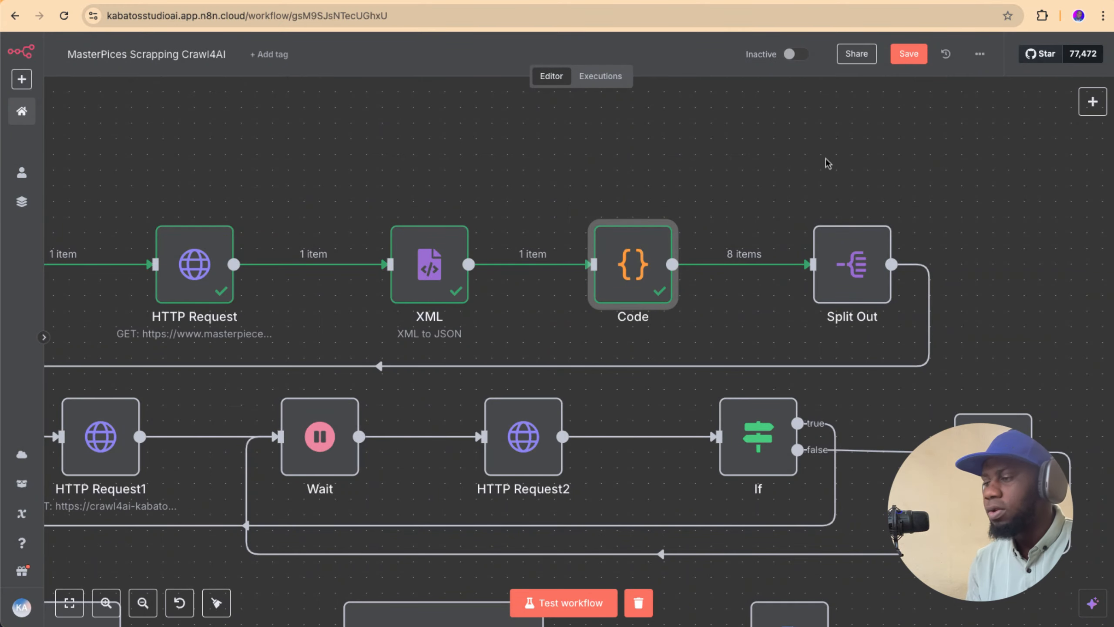
Step: In the Split Out node, clear Fields To Split Out, map the loc input field into it again, and test the node
mouse_move(666, 317)
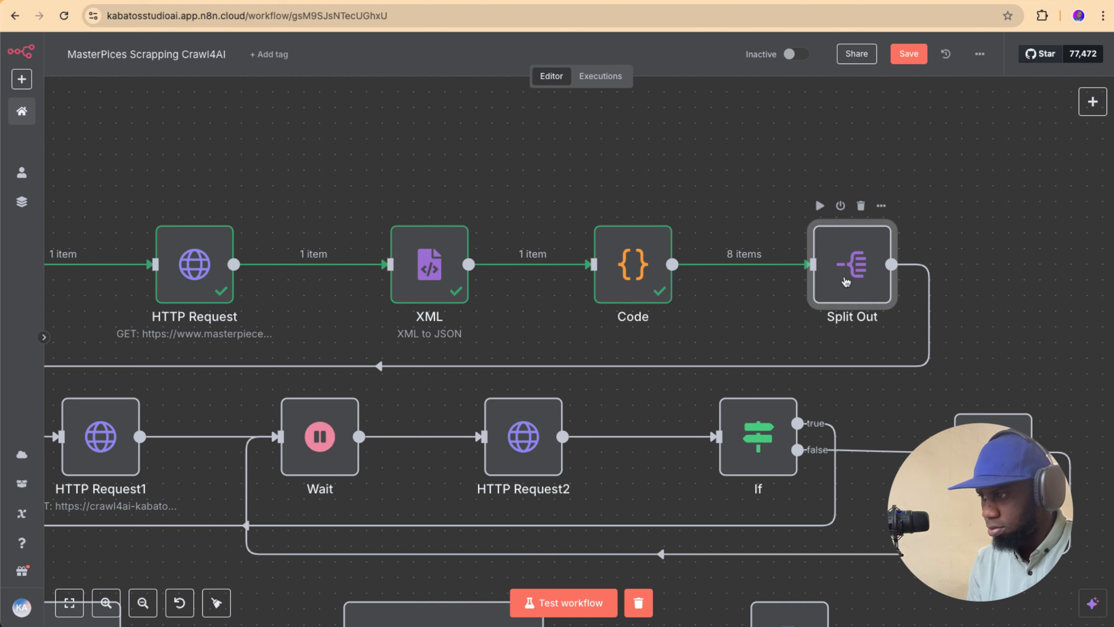
double_click(846, 280)
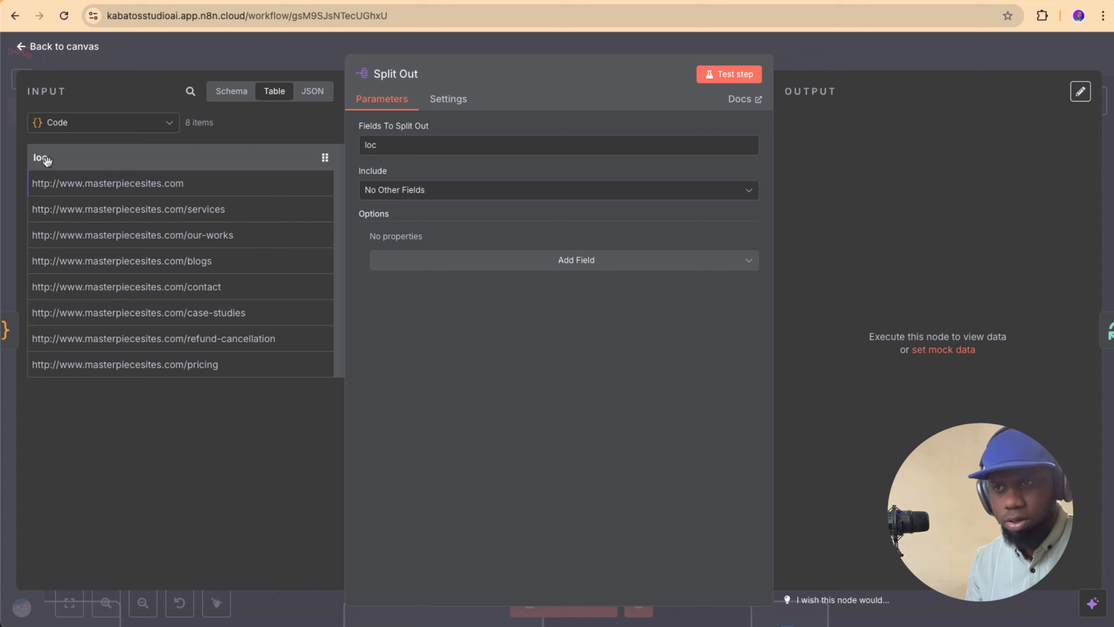
left_click_drag(47, 161, 365, 143)
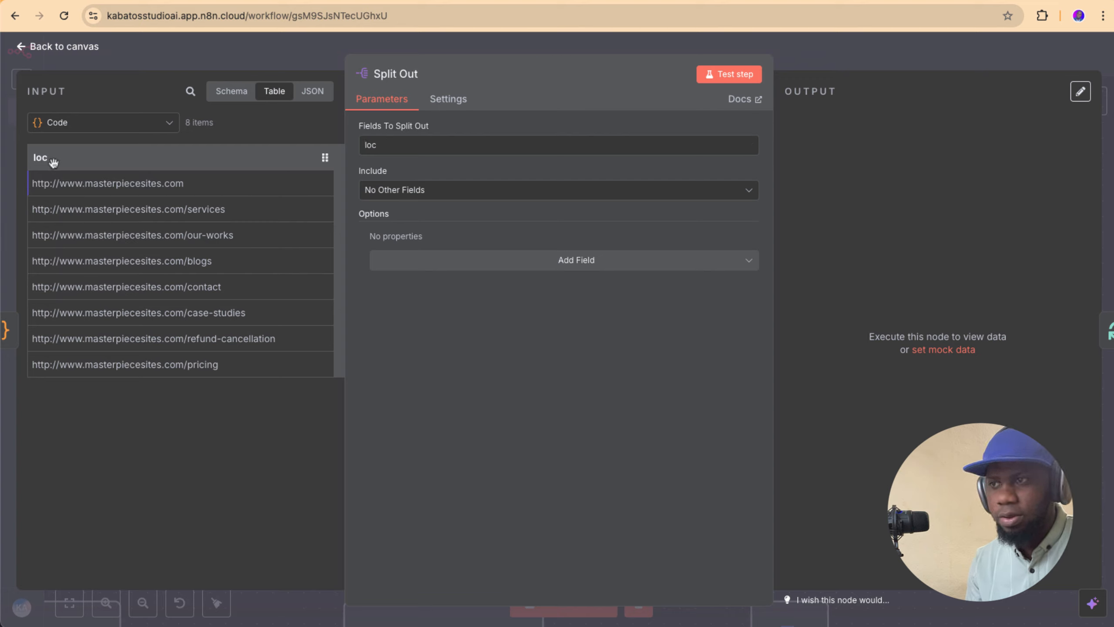
left_click_drag(379, 145, 356, 140)
key("BackSpace")
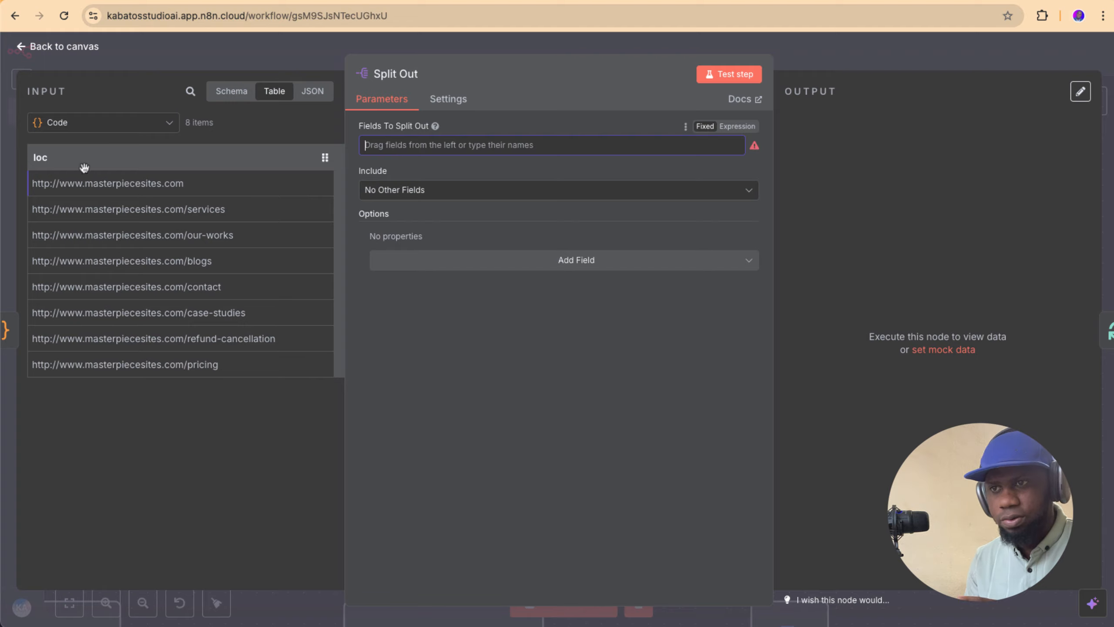
left_click_drag(42, 165, 421, 151)
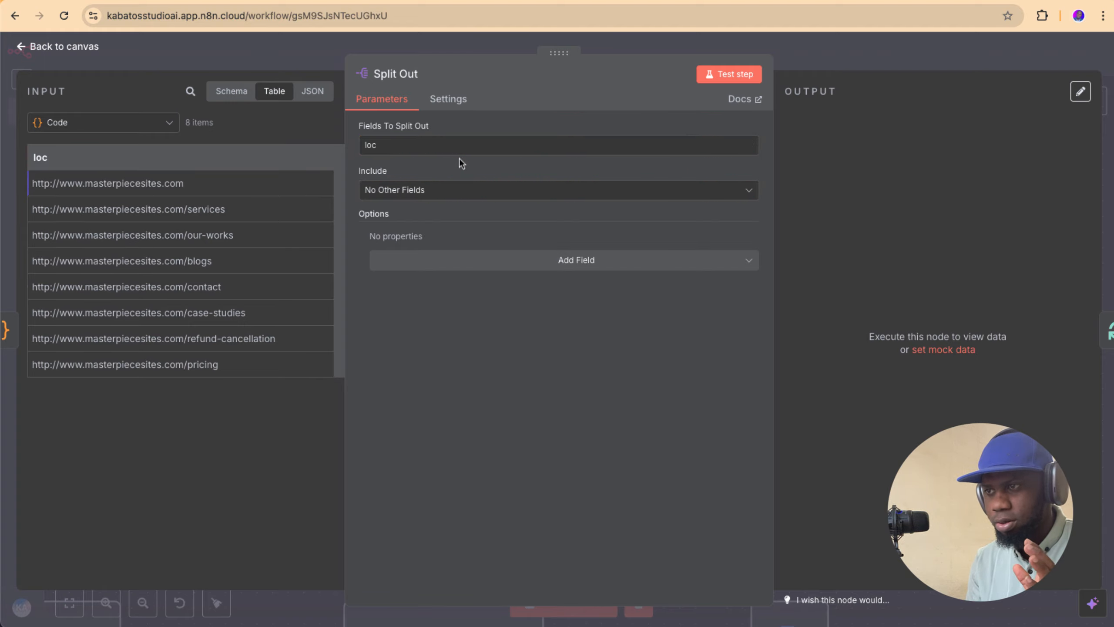
left_click(745, 78)
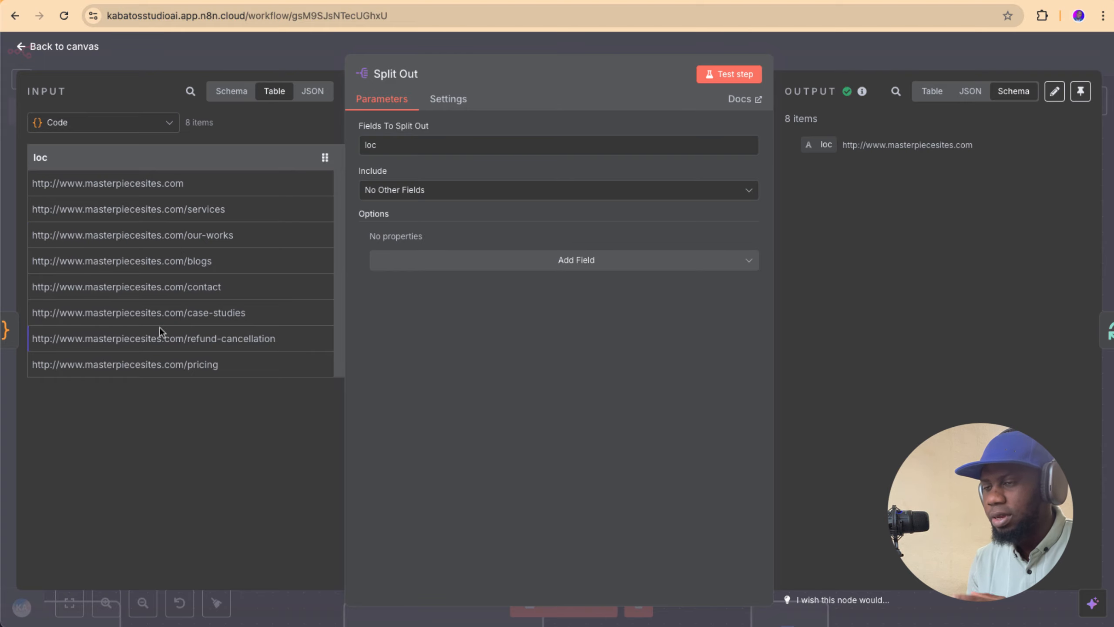
left_click(643, 51)
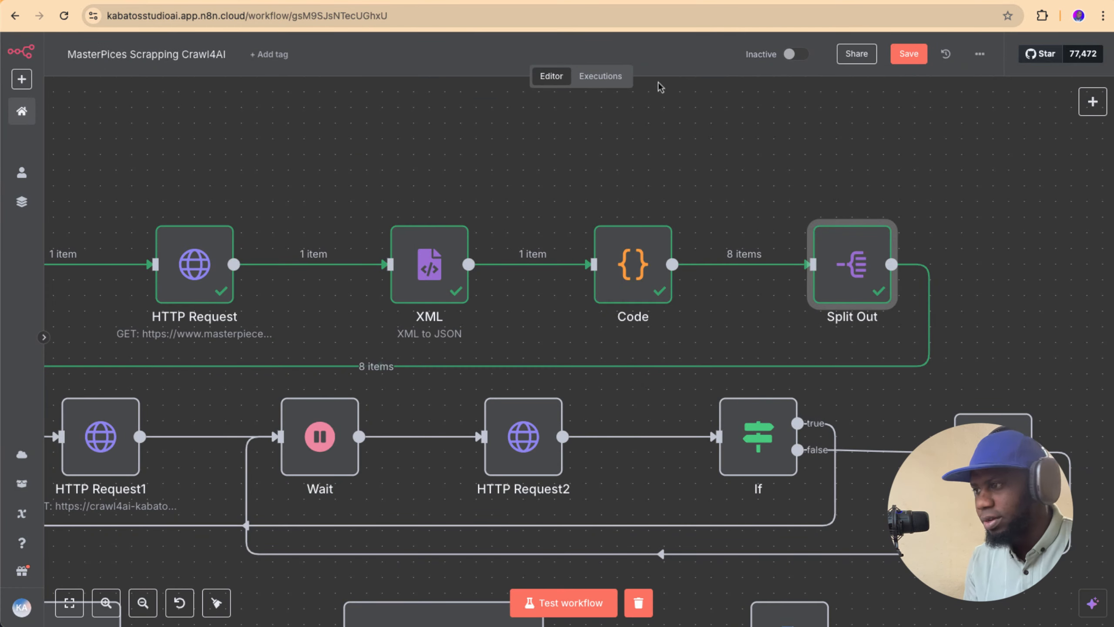
Step: Move the first HTTP Request node slightly closer to the XML node on the canvas
left_click_drag(707, 340, 937, 292)
left_click_drag(397, 249, 364, 272)
scroll(526, 300, "down", 1)
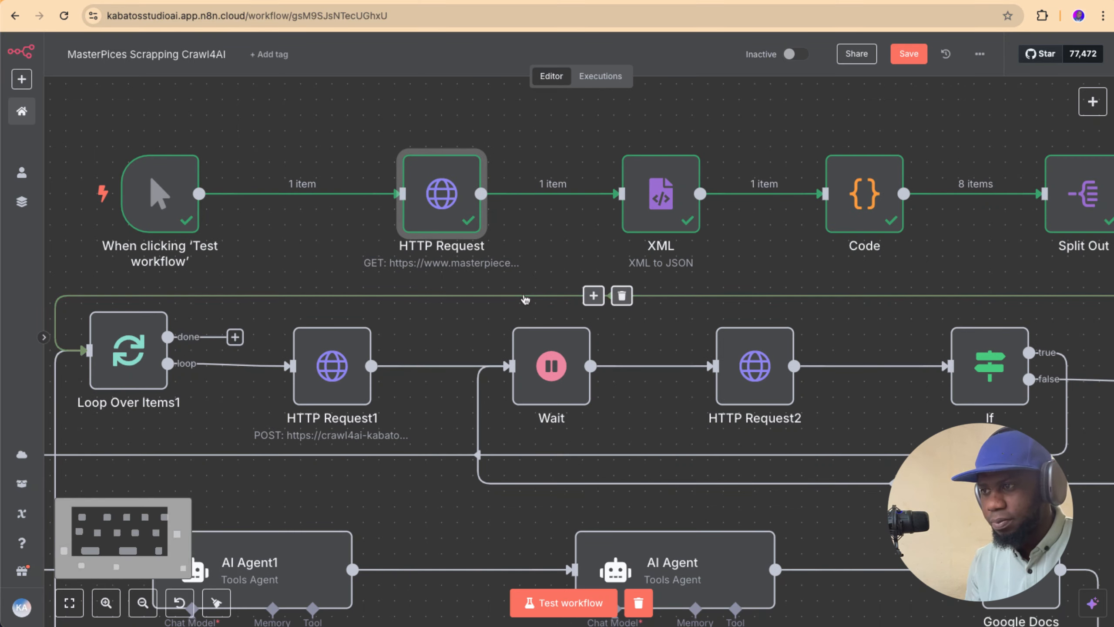
Step: Test the Loop Over Items1 node and inspect its Loop Branch output
scroll(525, 301, "down", 1)
scroll(525, 300, "down", 2)
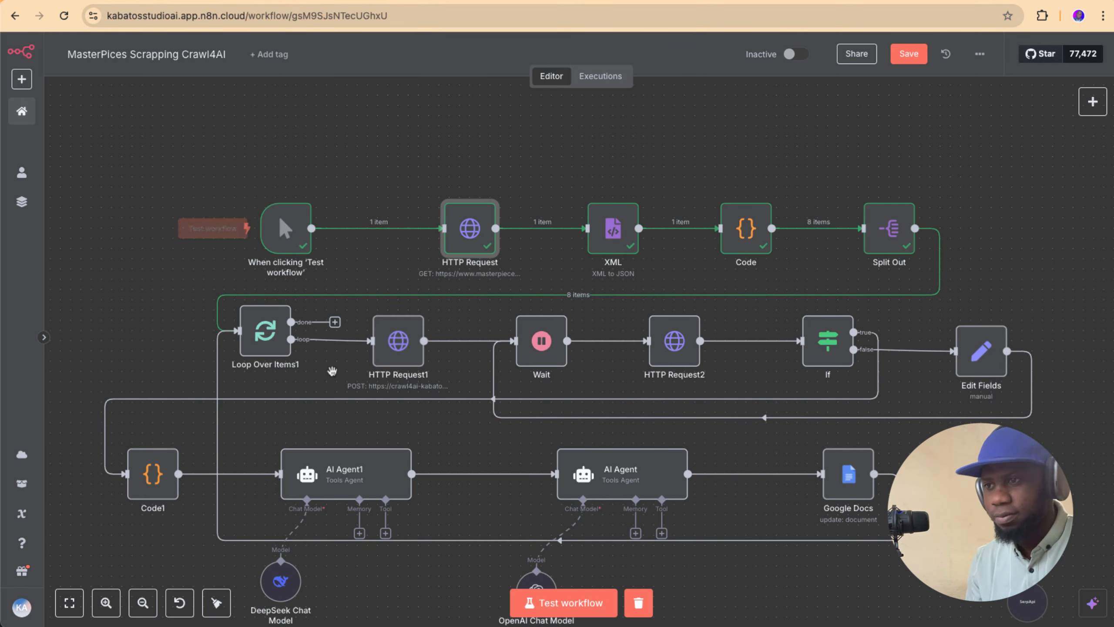
scroll(332, 369, "down", 1)
scroll(331, 368, "up", 5)
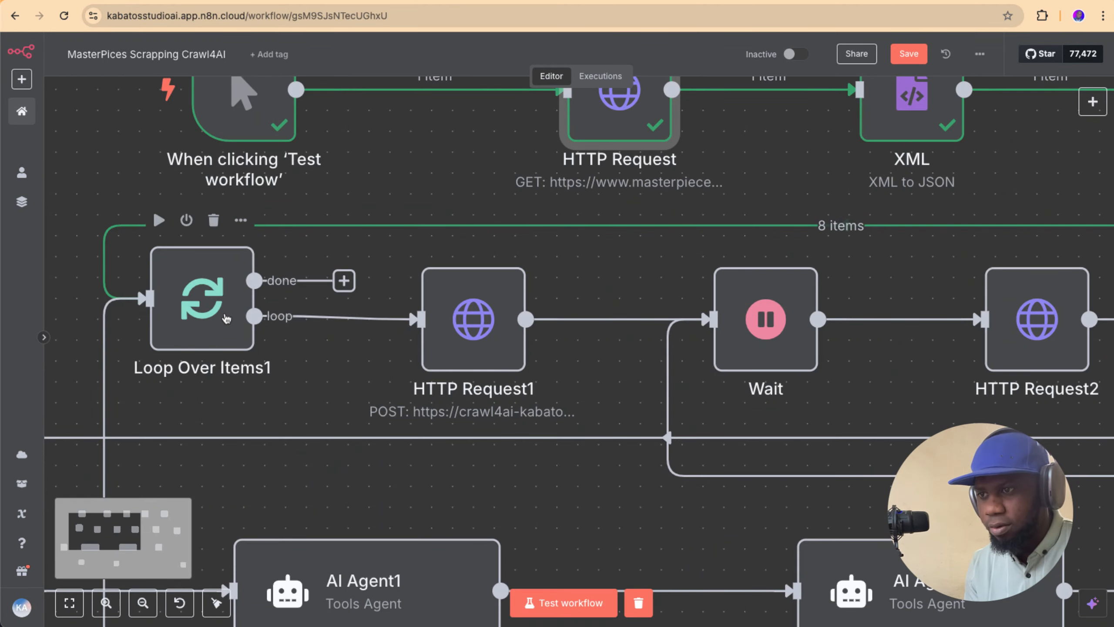
double_click(226, 318)
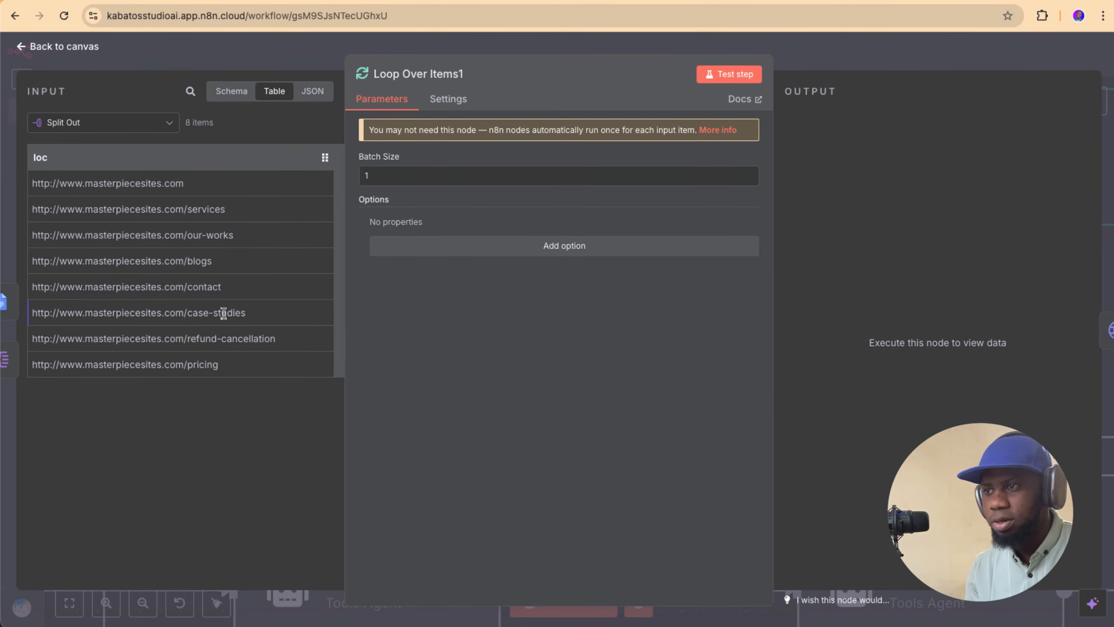
left_click(732, 75)
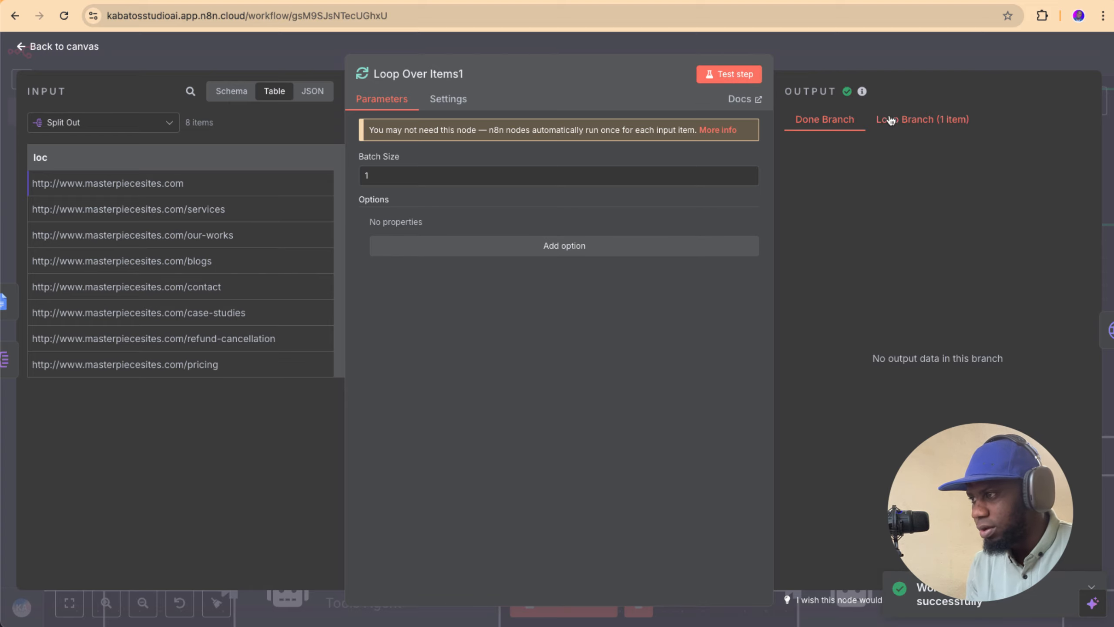
left_click(891, 120)
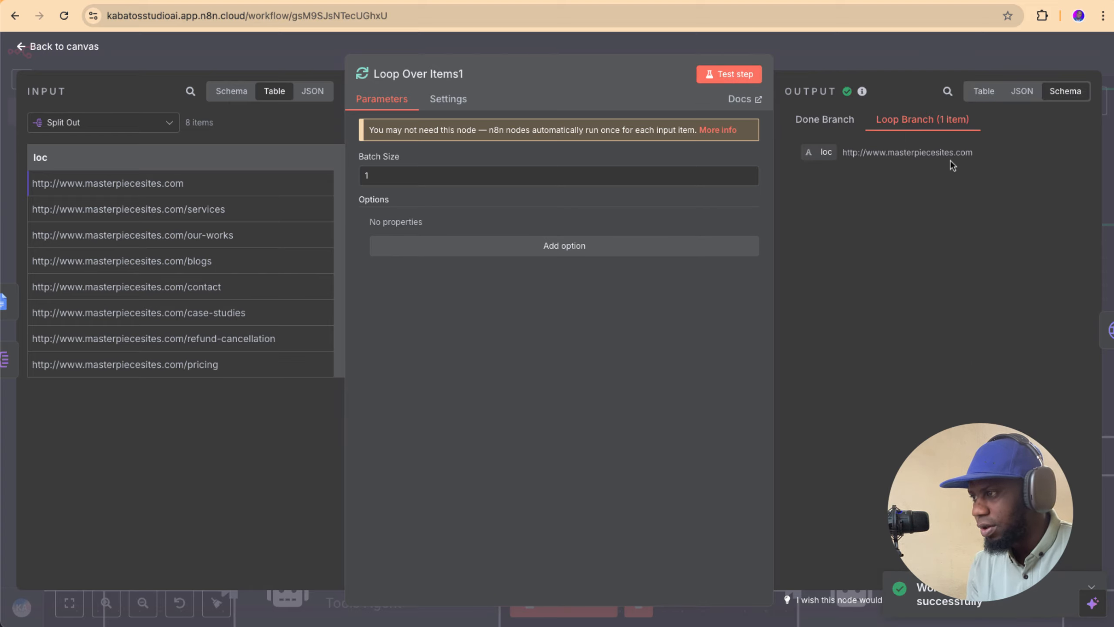
left_click(944, 64)
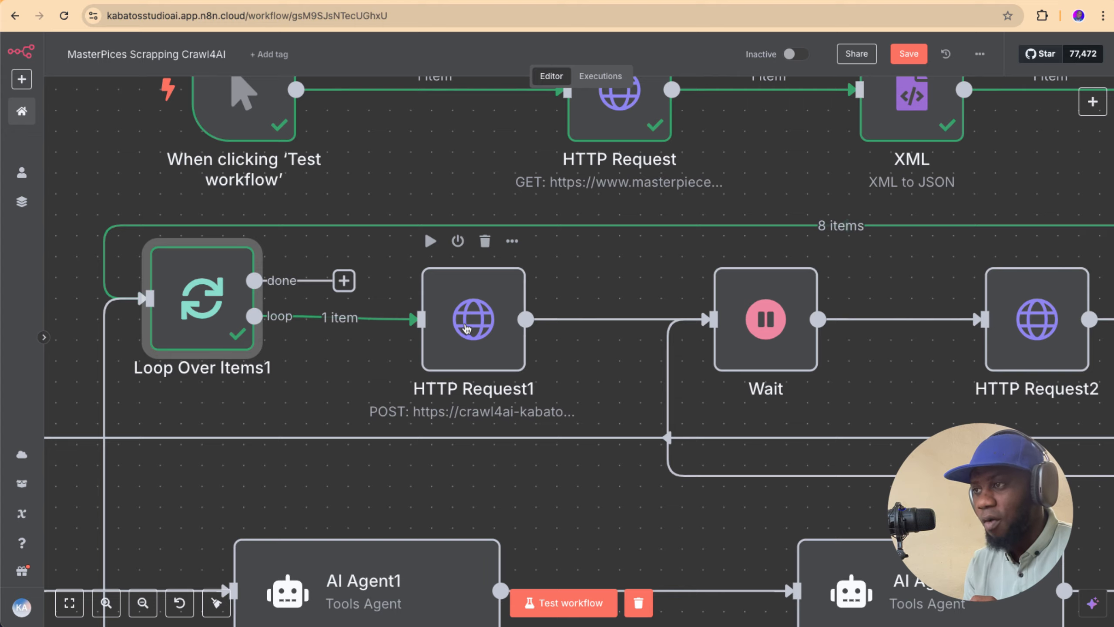
Step: Look at the HTTP Request1 node's parameters and the unclecode/crawl4ai repository on GitHub
left_click(467, 329)
double_click(466, 329)
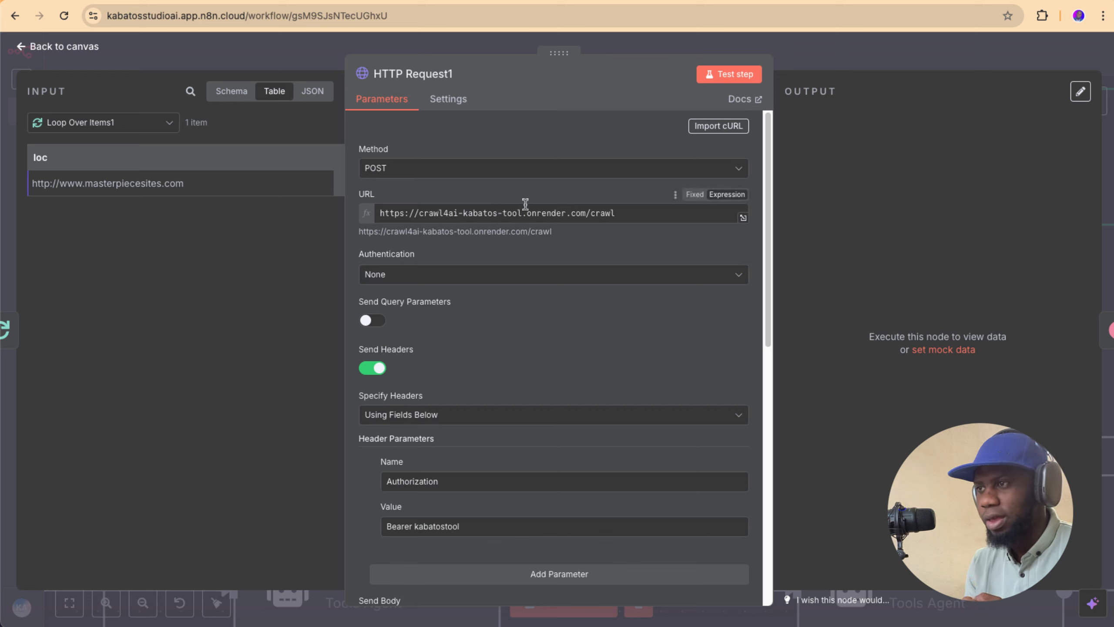
key("Escape")
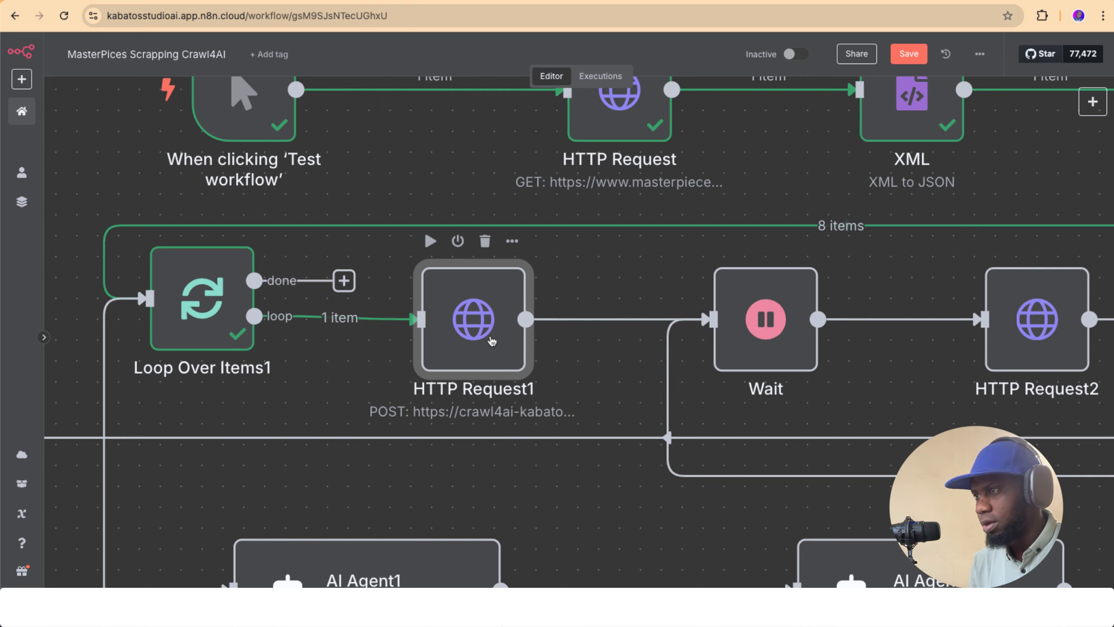
left_click(619, 1)
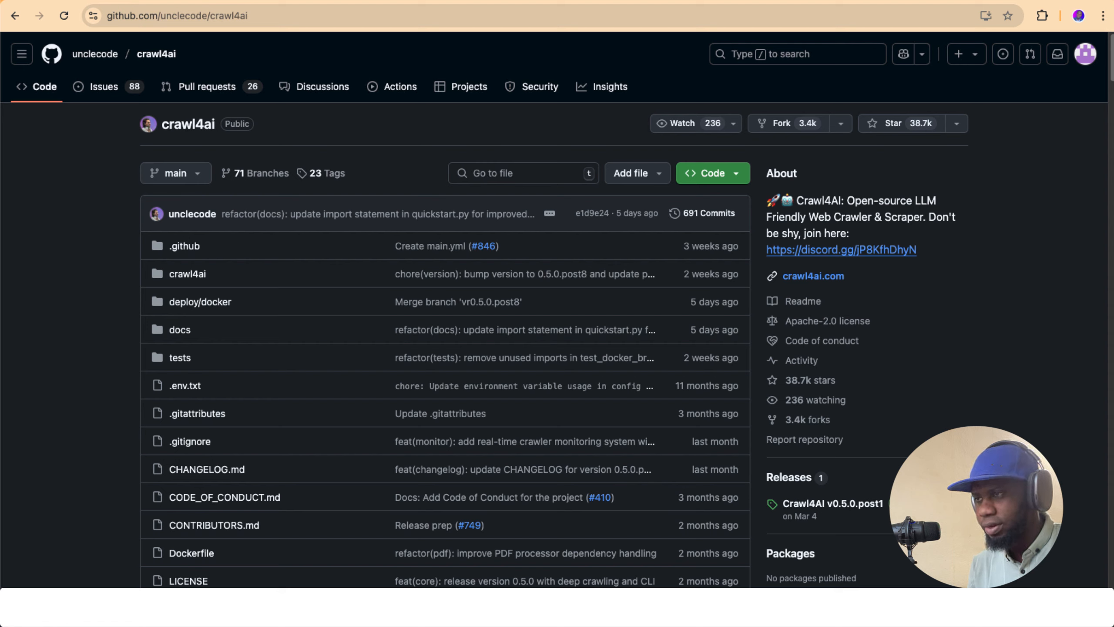
left_click(491, 0)
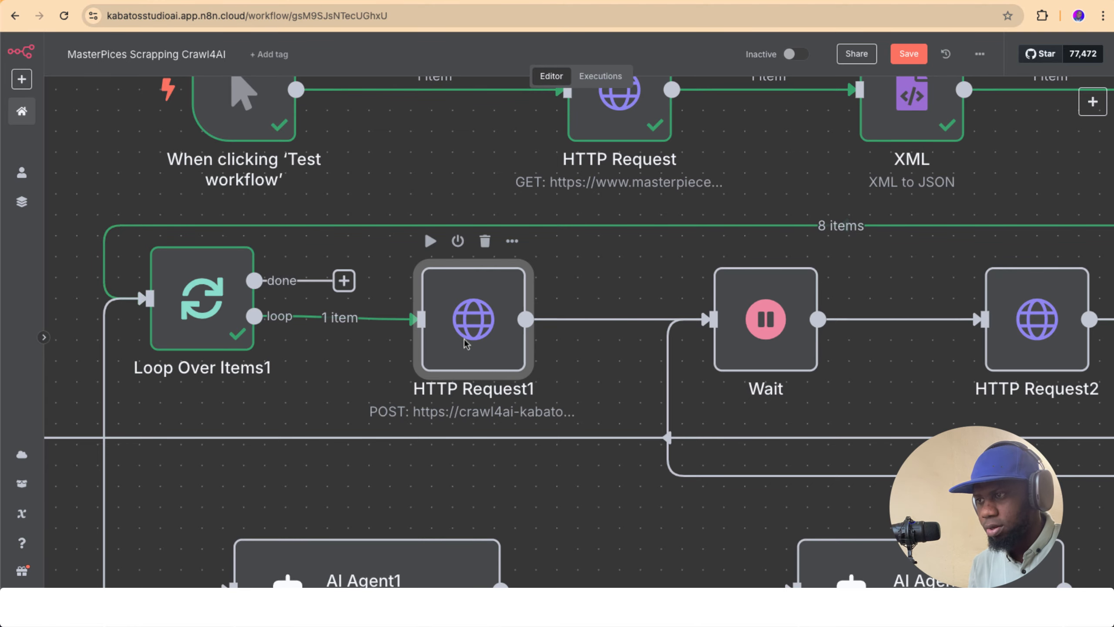
Step: Reopen the HTTP Request1 node and compare its method, URL and headers with the crawl request configuration in the Skool guide
double_click(466, 344)
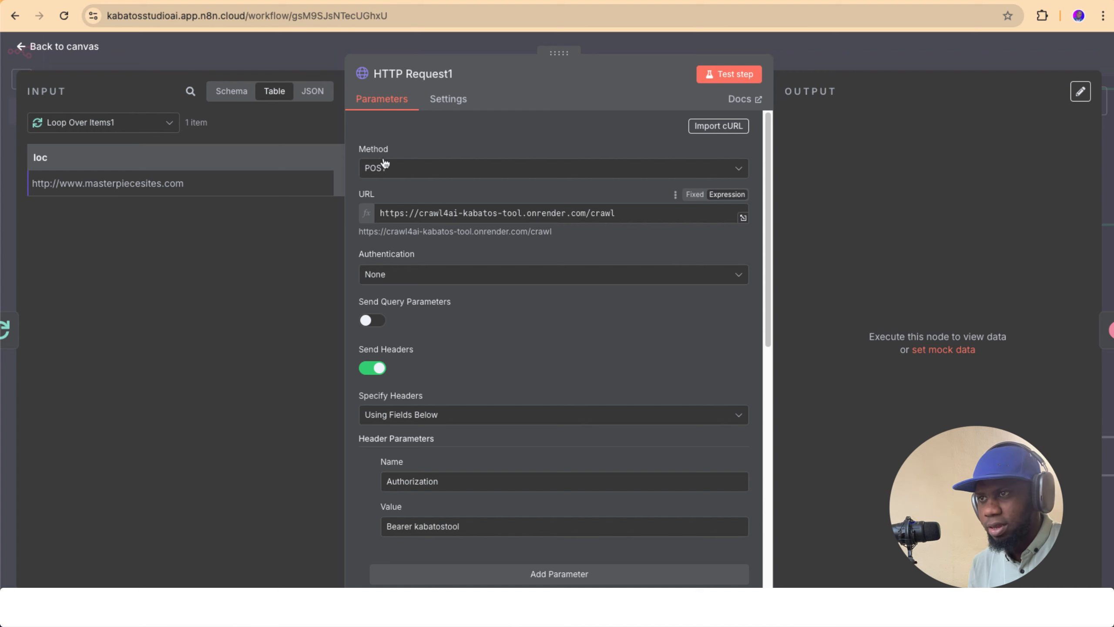
left_click(168, 1)
scroll(627, 389, "down", 10)
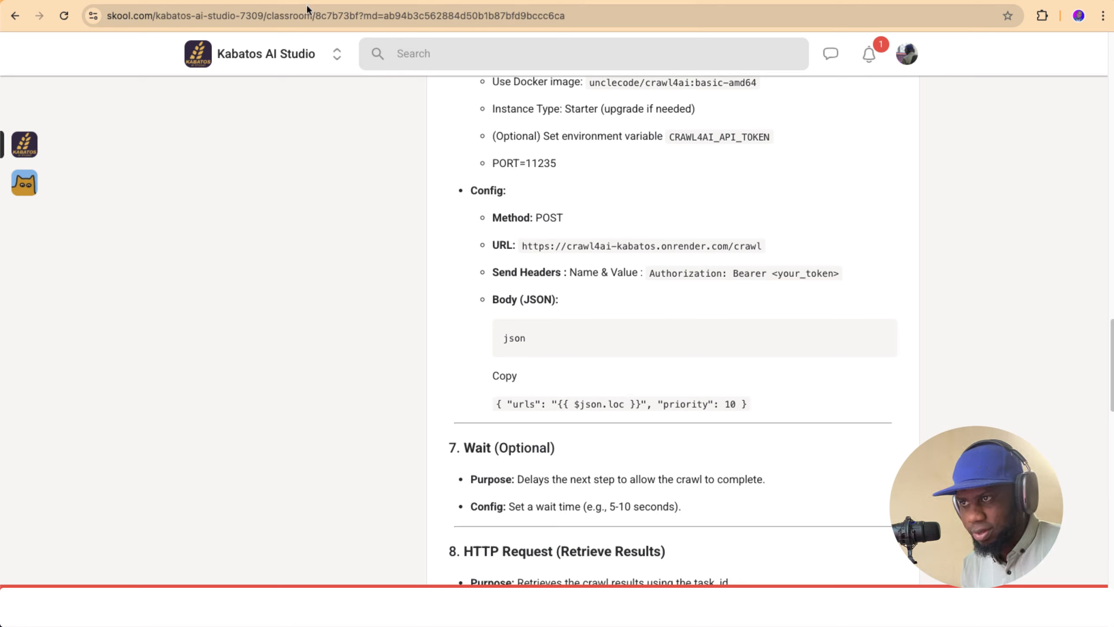
left_click(87, 1)
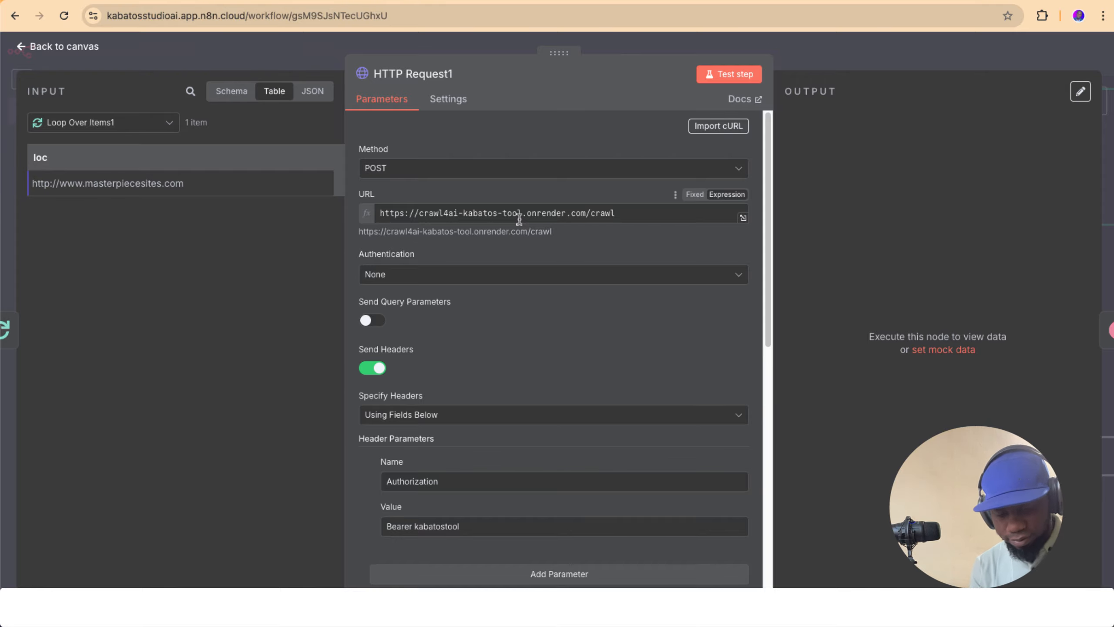
Step: Open the Render website in the browser
key("super+t")
type("render")
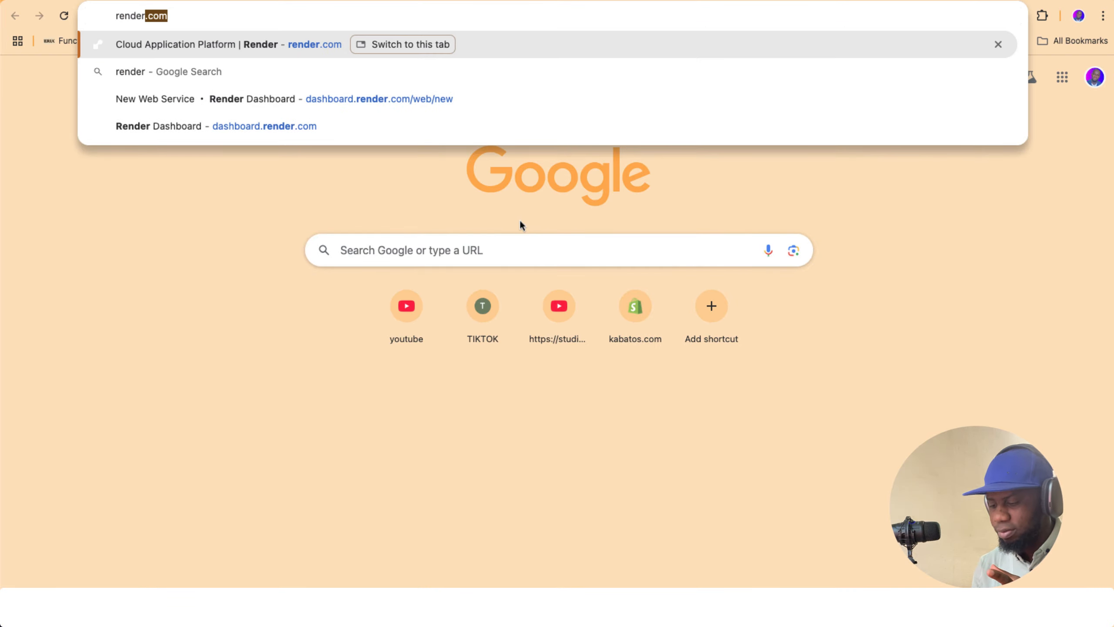
key("Return")
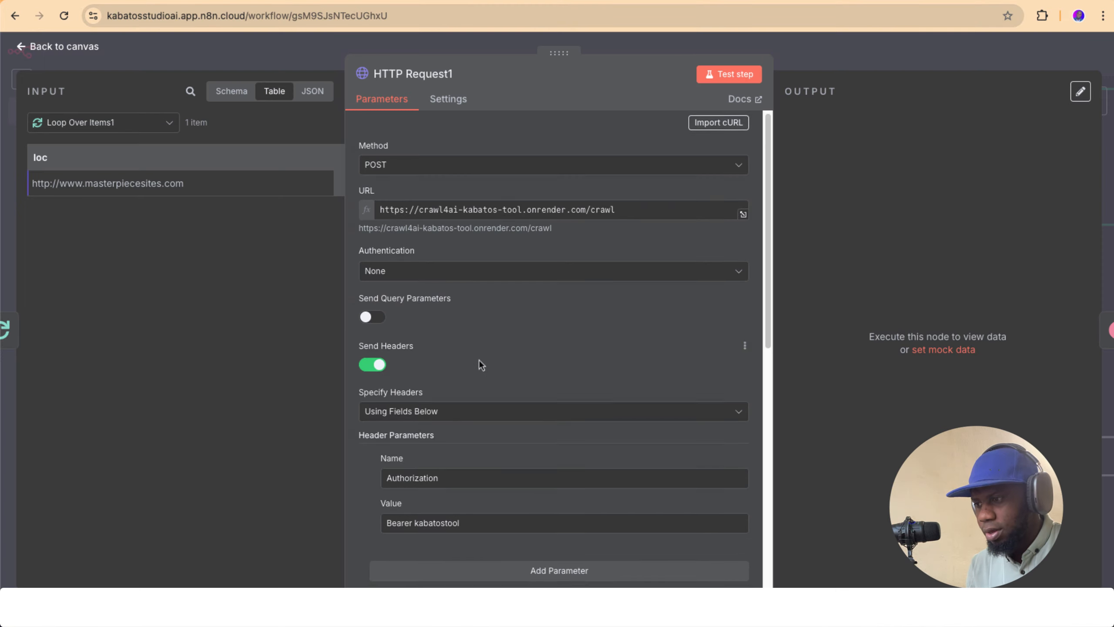
Step: Find the HTTP Request (Crawl via Render) section in the Skool guide and open its render.com link
scroll(479, 360, "down", 8)
scroll(479, 360, "up", 8)
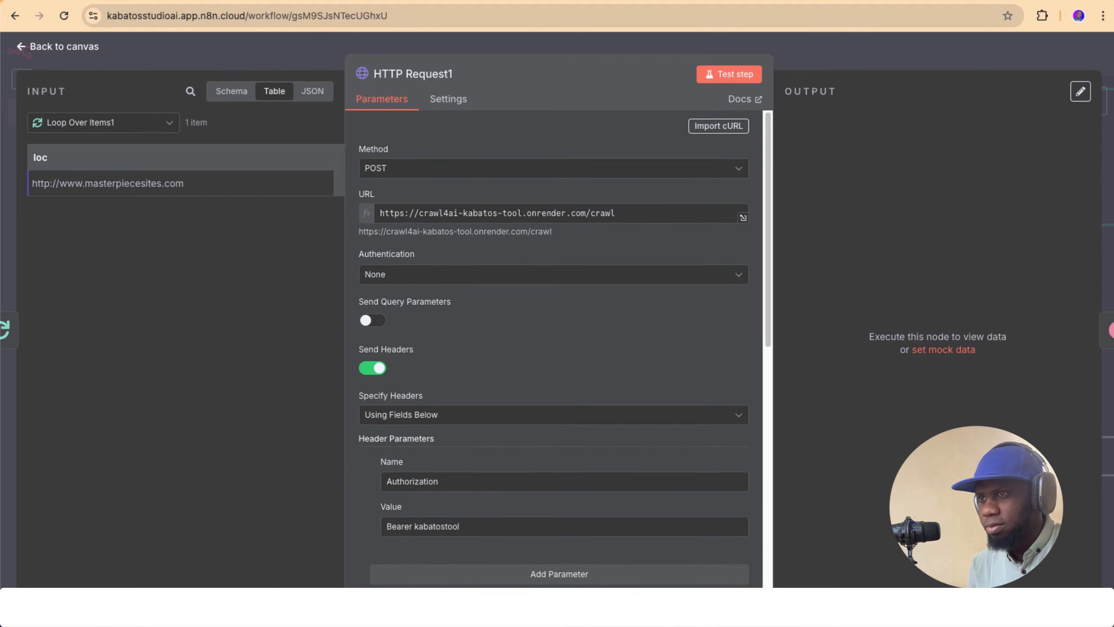
key("ctrl+Tab")
scroll(496, 388, "down", 7)
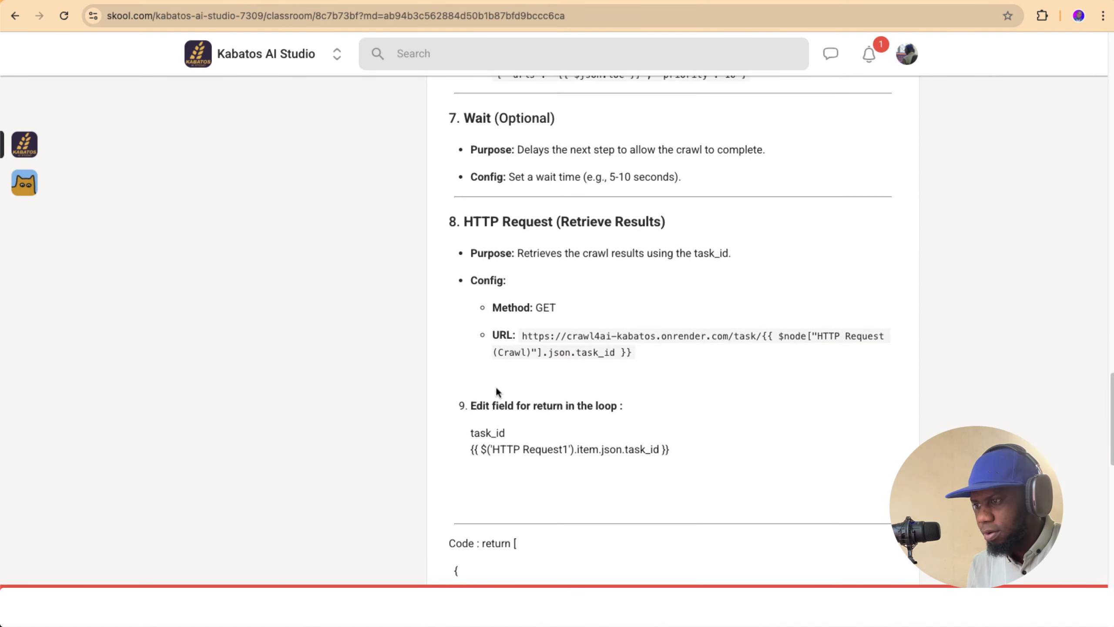
scroll(496, 388, "up", 5)
scroll(497, 391, "up", 10)
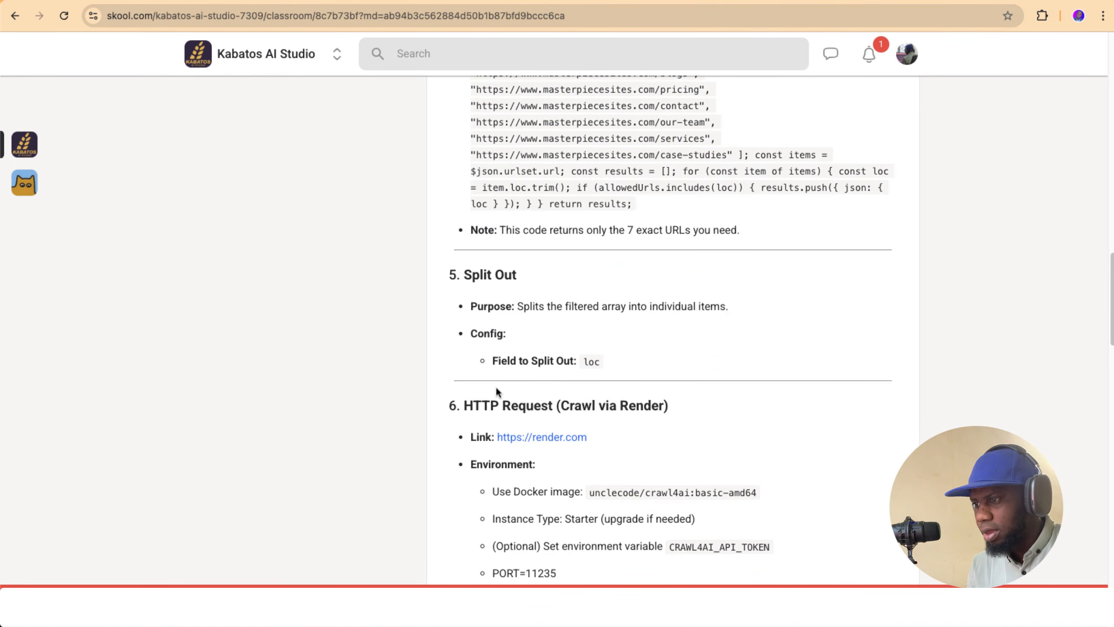
left_click(555, 443)
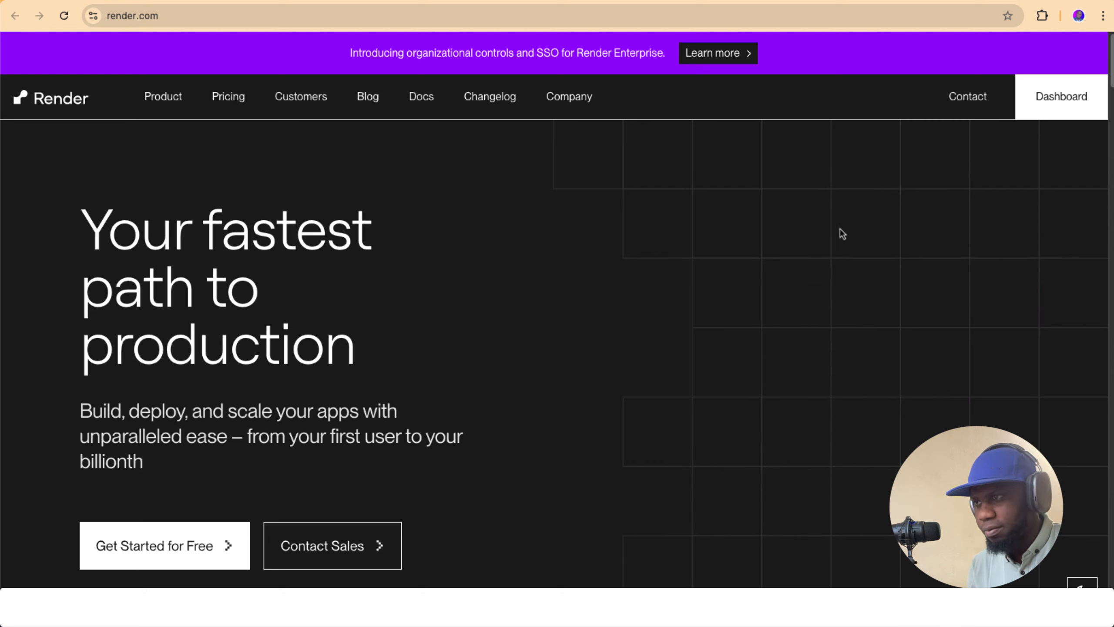
Step: Sign in to the Render dashboard with the studio's Google account
left_click(1084, 100)
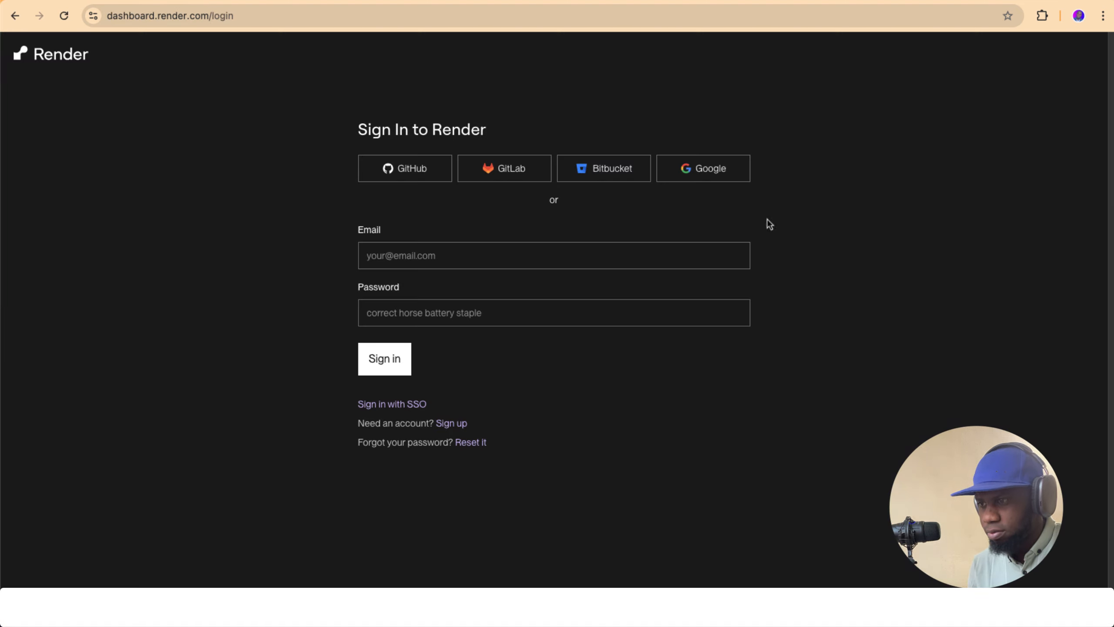
left_click(697, 168)
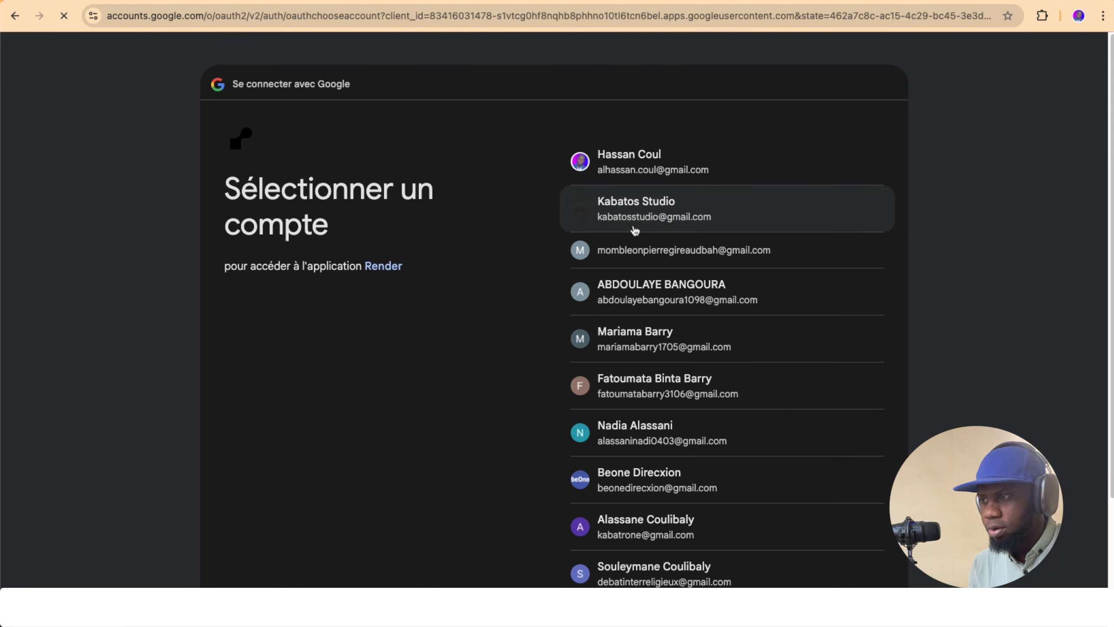
left_click(634, 229)
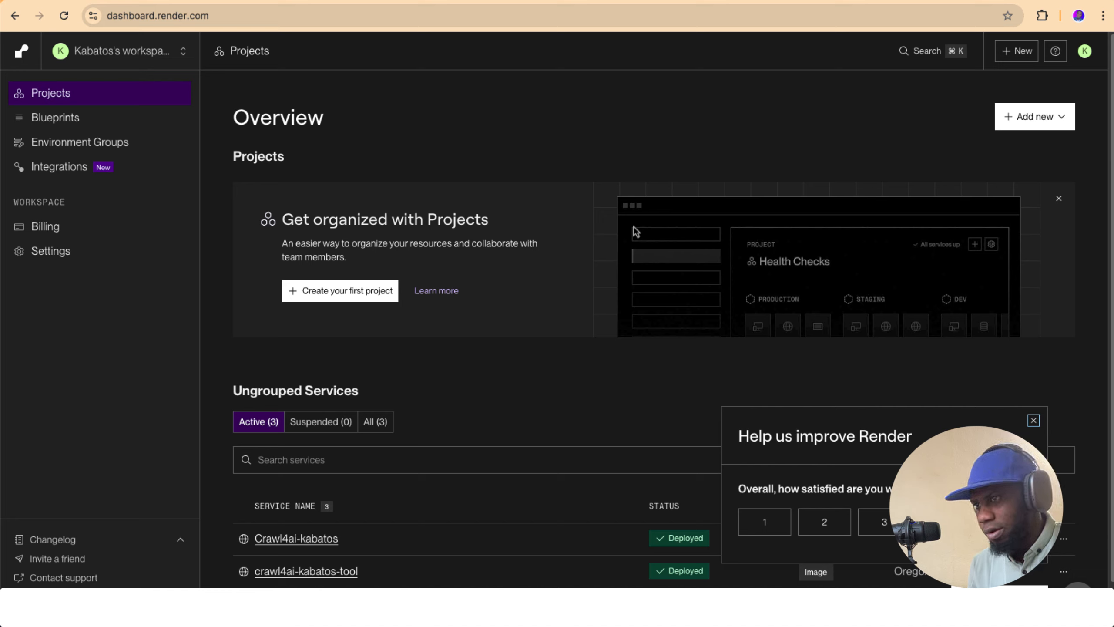
Step: Start creating a new Web Service from the Render dashboard
left_click(1006, 118)
left_click(943, 120)
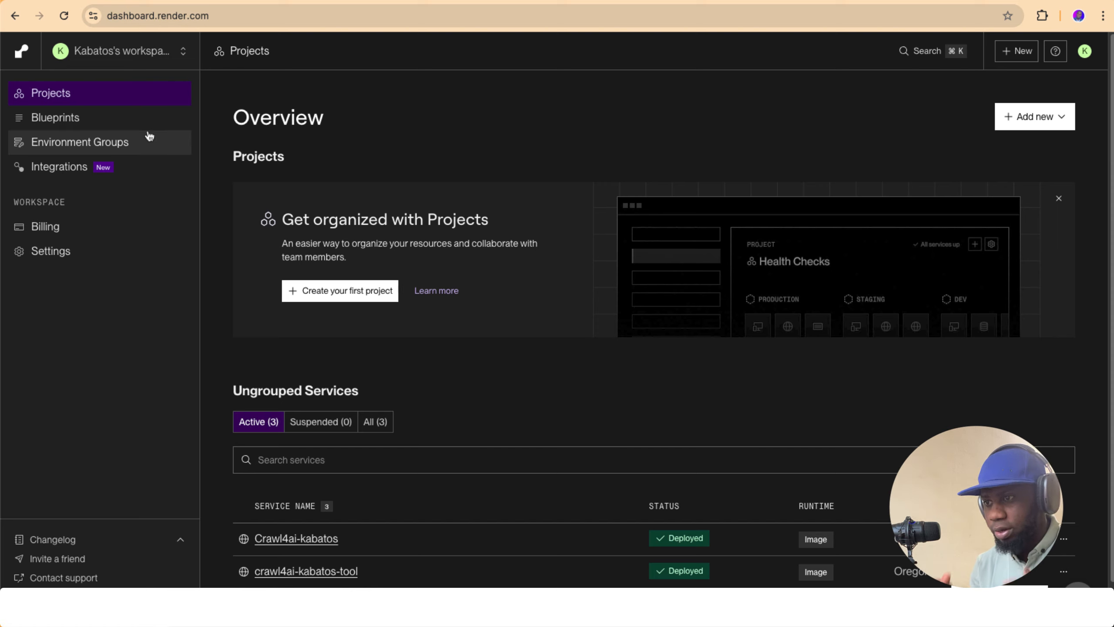
left_click(1013, 51)
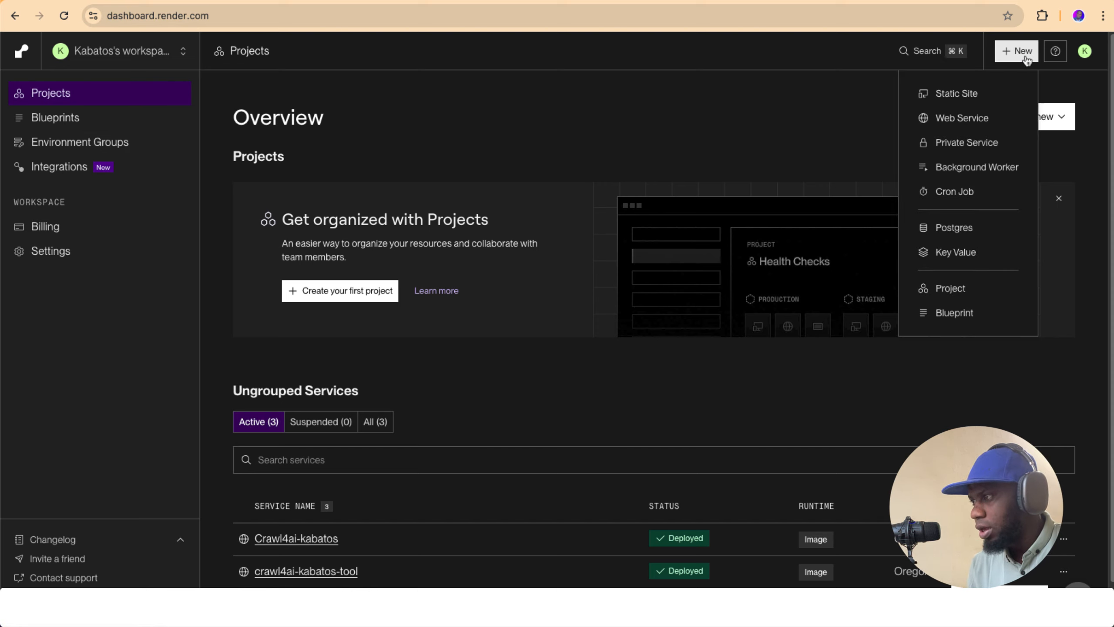
left_click(992, 121)
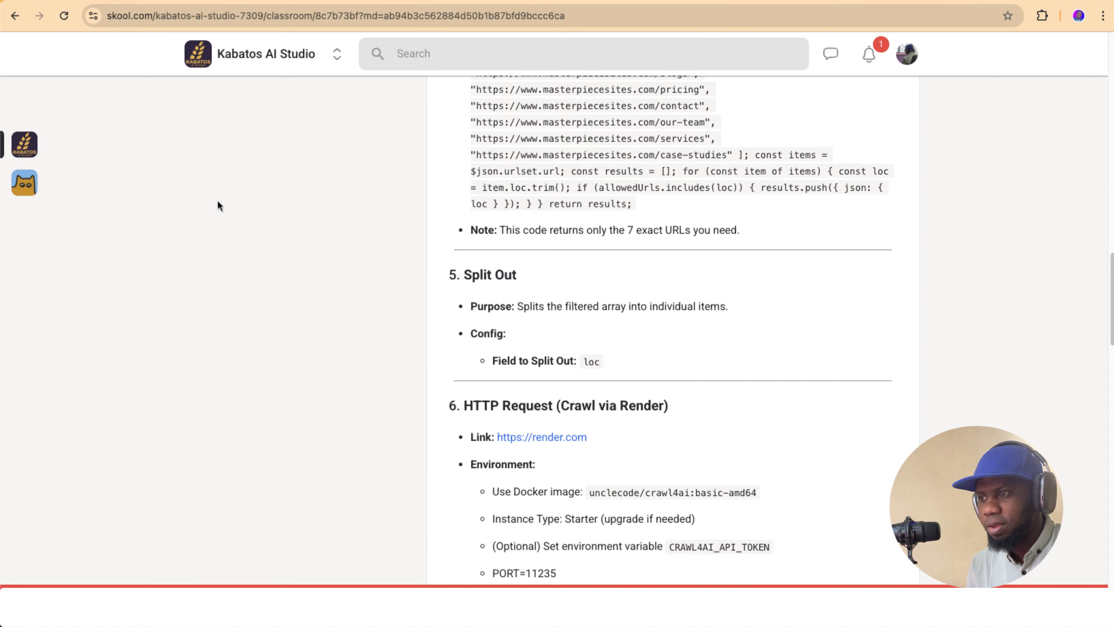
Step: Copy the Docker image name unclecode/crawl4ai:basic-amd64 from the crawl request section of the Skool guide
scroll(568, 324, "down", 2)
scroll(567, 324, "down", 5)
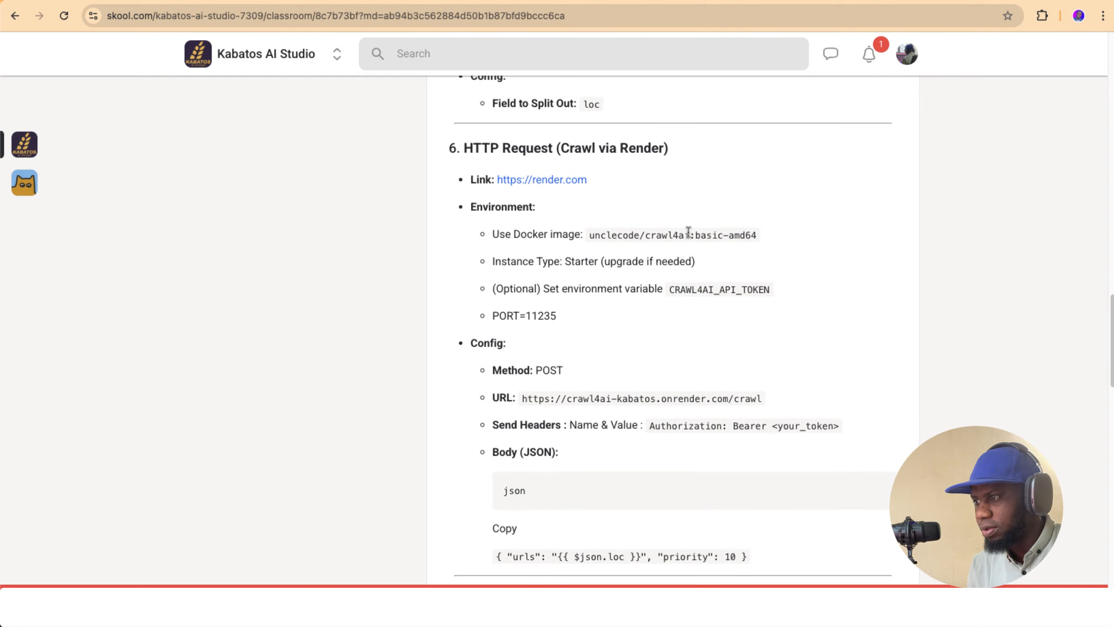
left_click_drag(759, 236, 589, 232)
key("super+c")
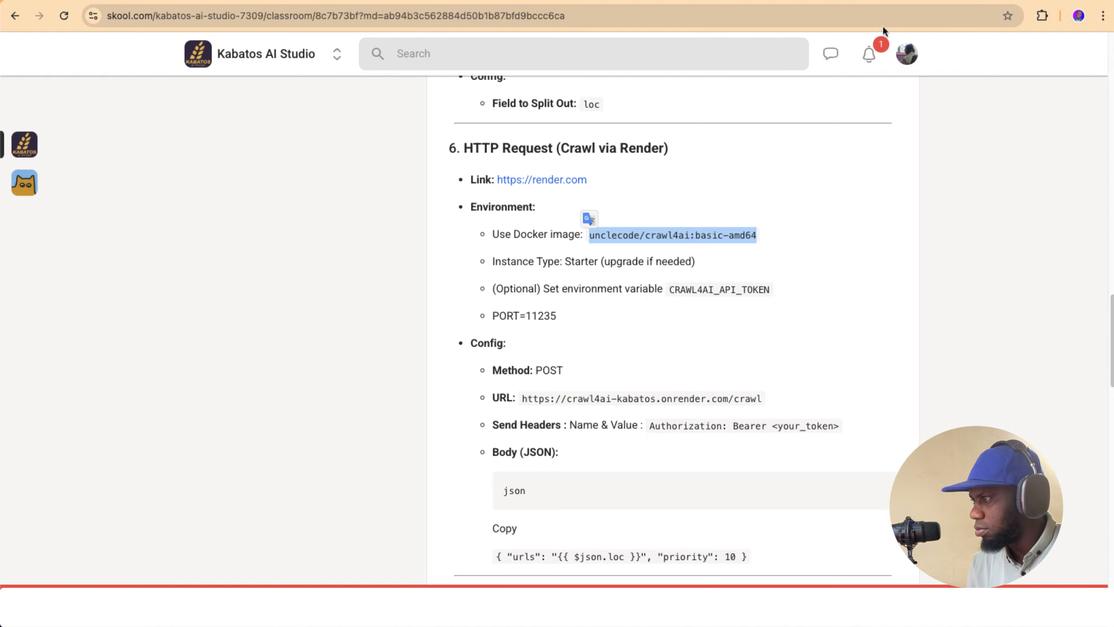
scroll(515, 281, "up", 15)
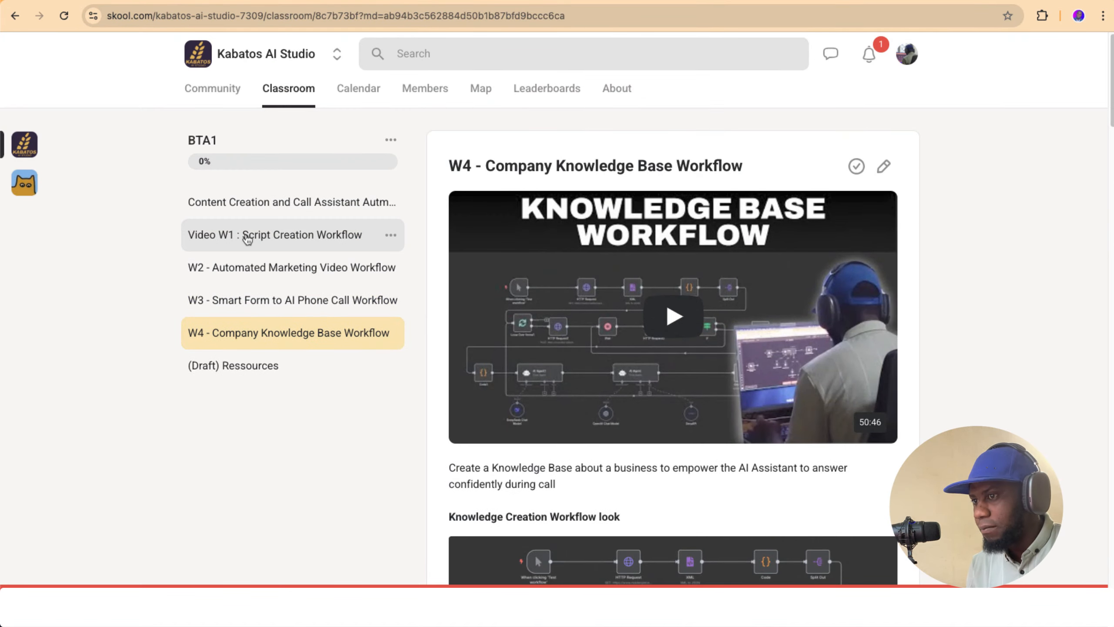
scroll(638, 214, "down", 6)
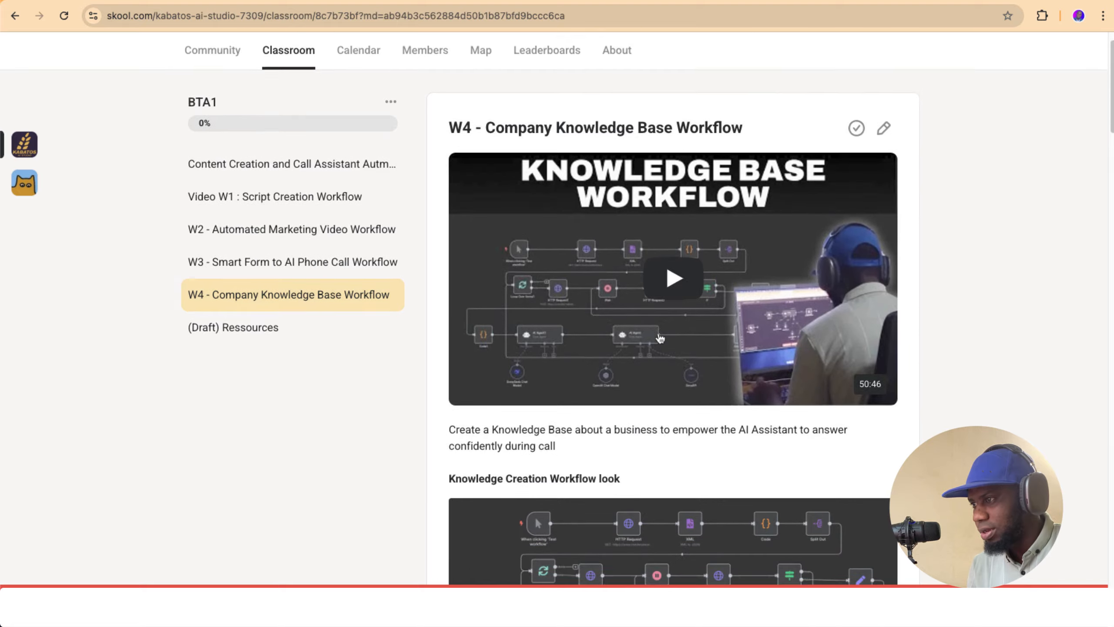
scroll(634, 209, "down", 7)
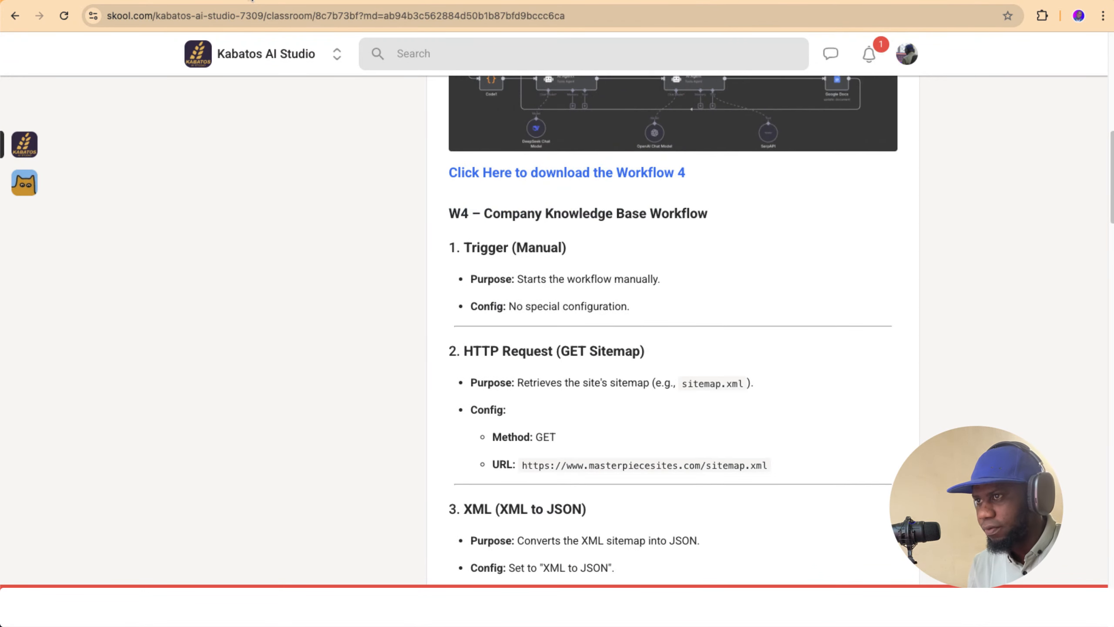
Step: Set the Render web service's source to the existing image unclecode/crawl4ai:basic-amd64 and connect it without a credential
left_click(252, 1)
key("super+v")
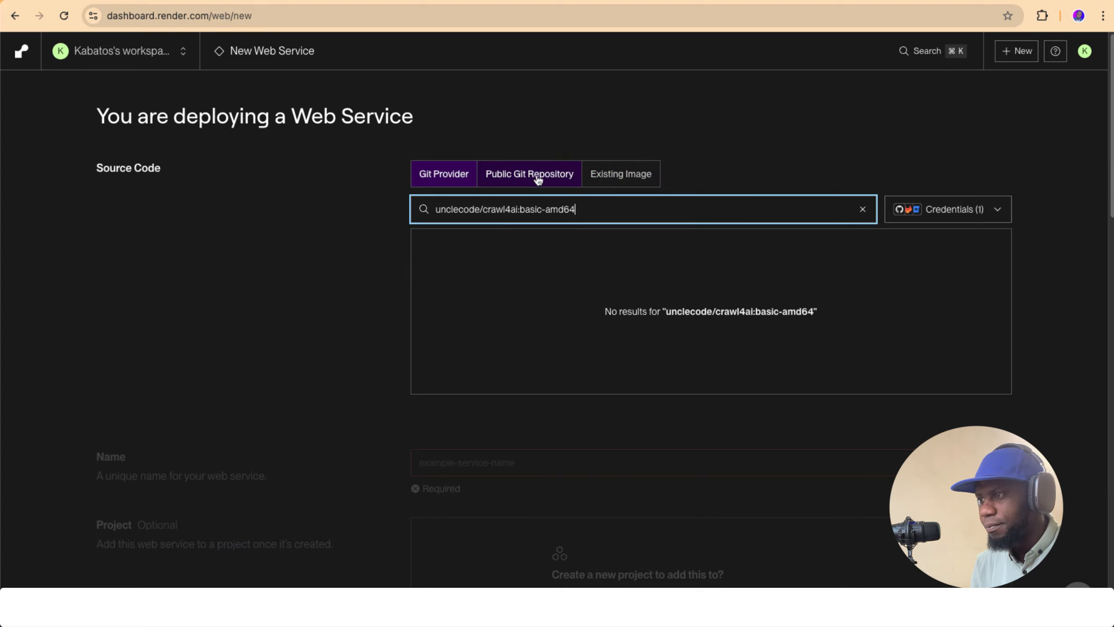
left_click(618, 184)
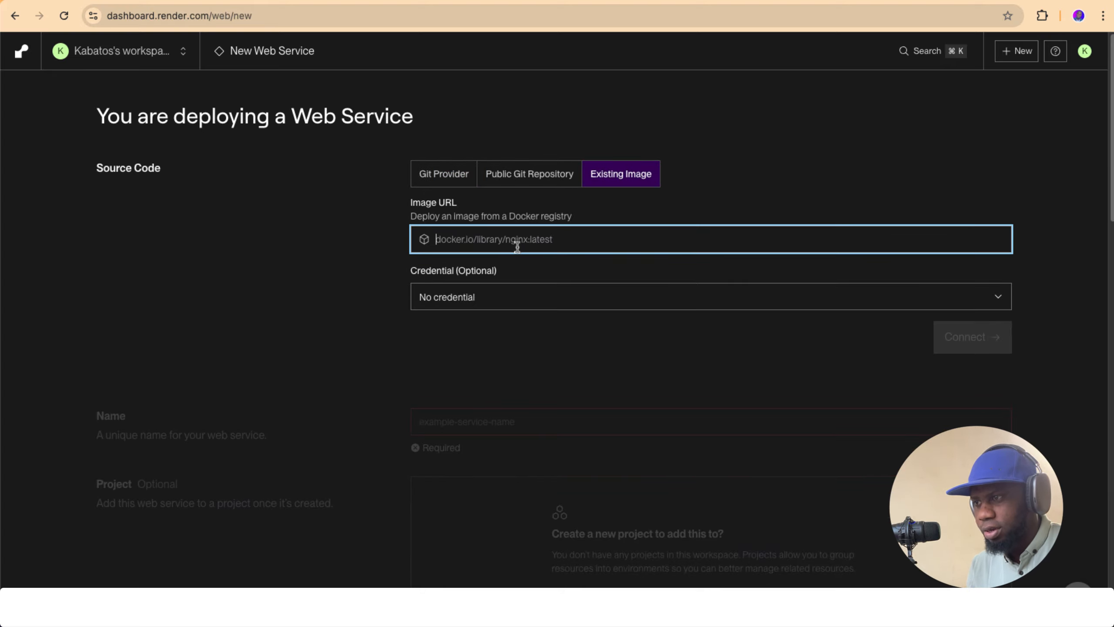
key("super+v")
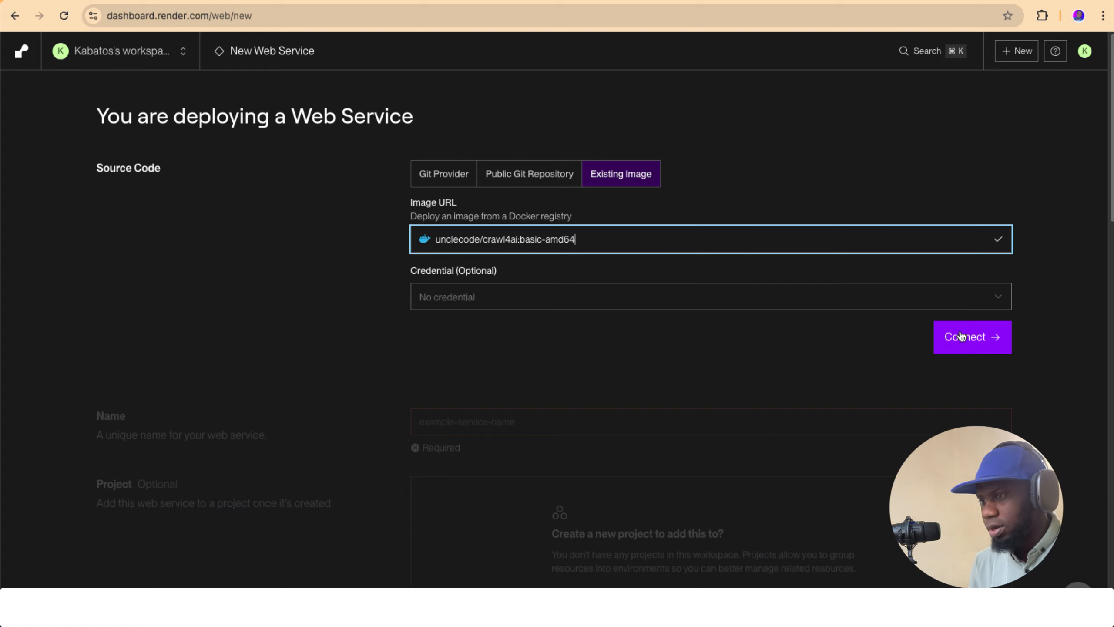
left_click(971, 341)
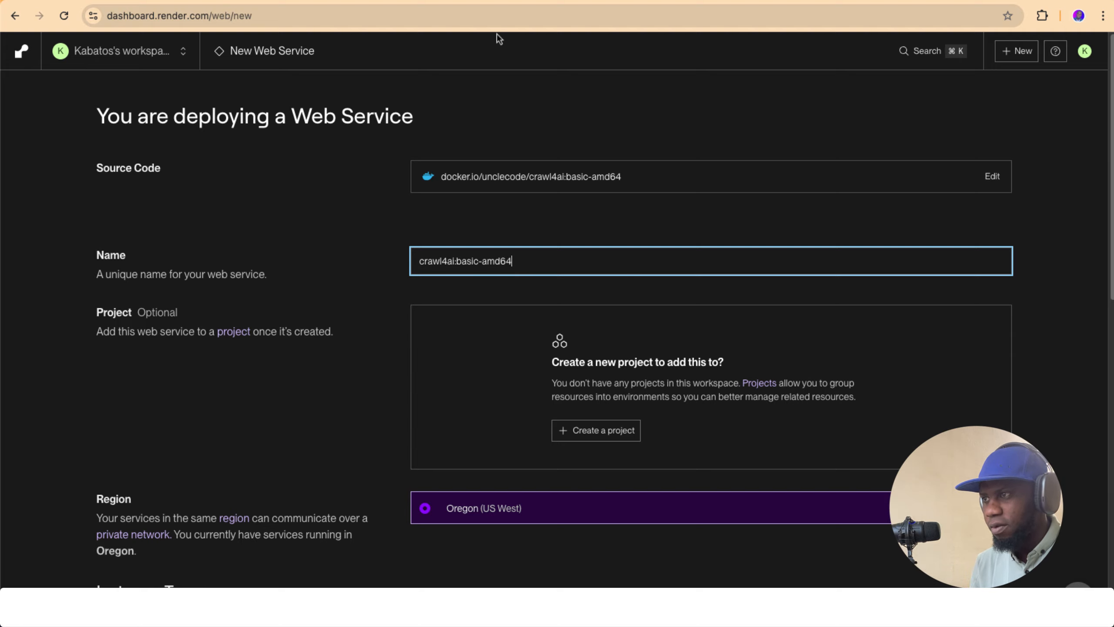
Step: Look at the unclecode/crawl4ai repository on GitHub and return to the Render web service form
left_click(578, 0)
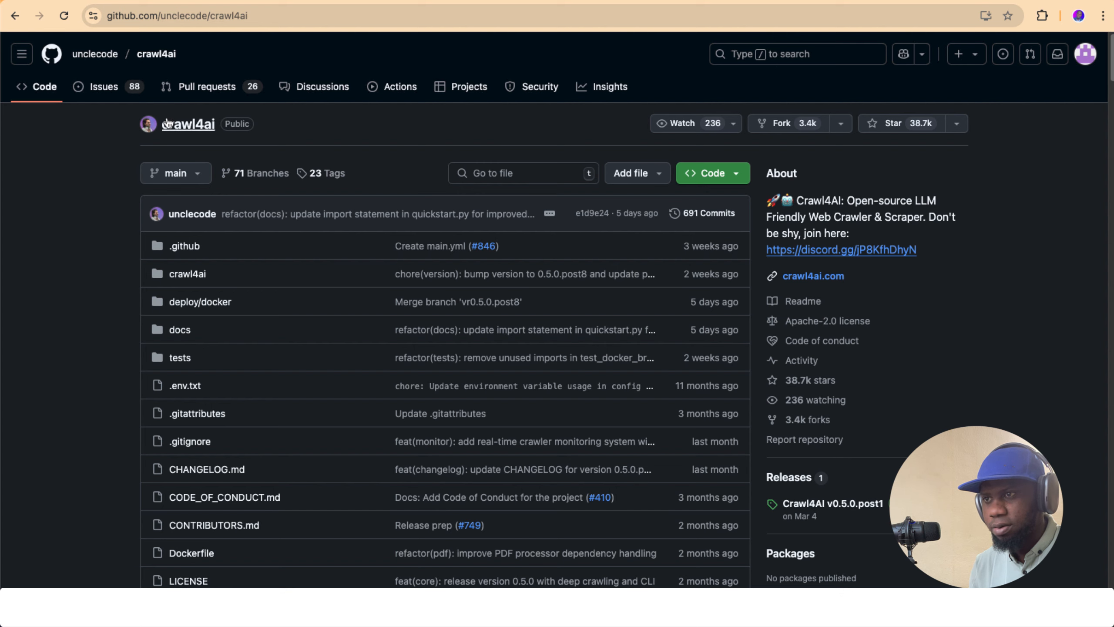
left_click(239, 1)
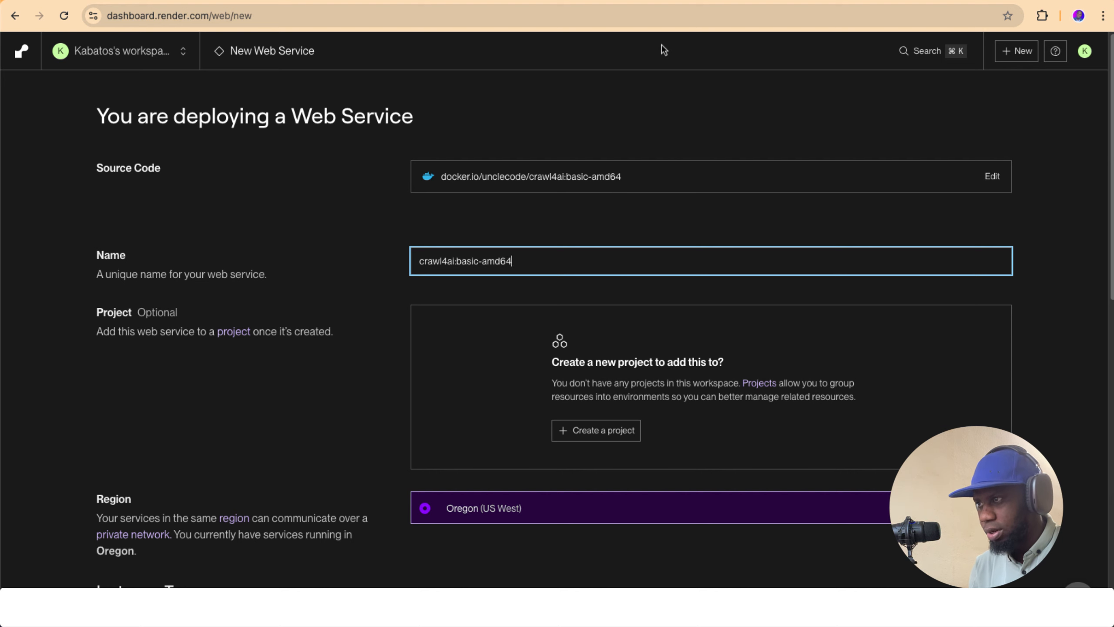
left_click(627, 1)
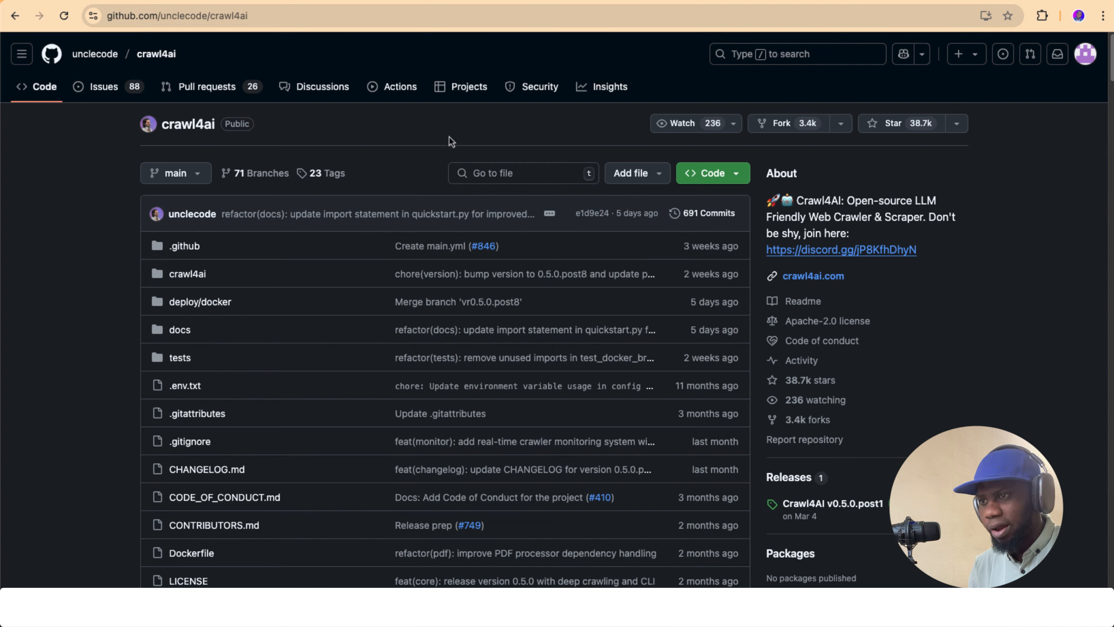
left_click(242, 1)
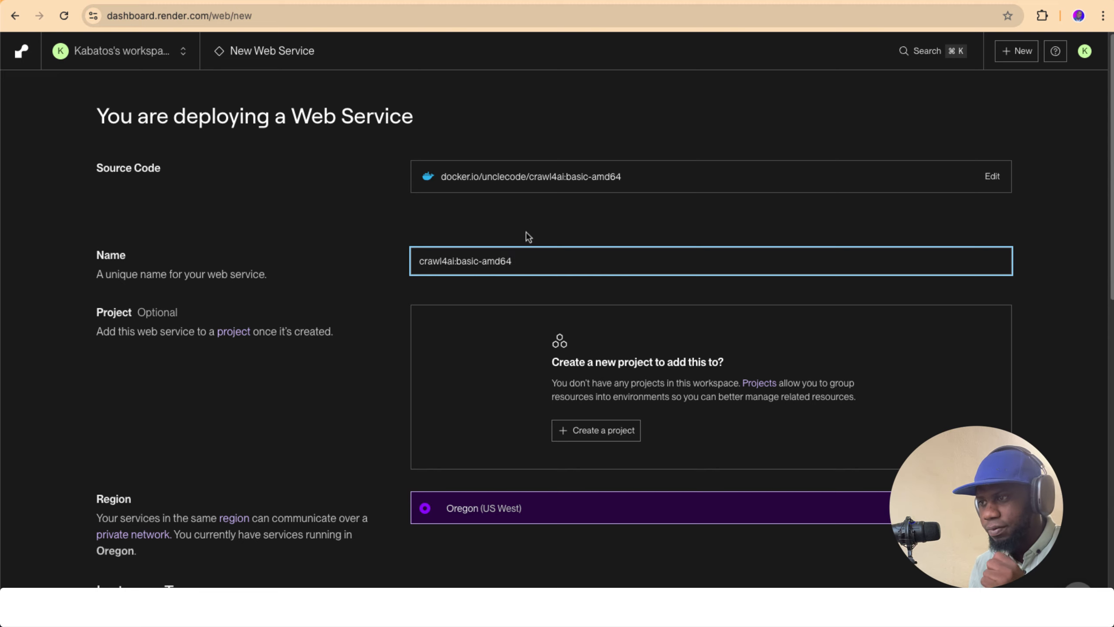
Step: Rename the web service Kabatos-crawl4ai-tool
scroll(528, 259, "down", 1)
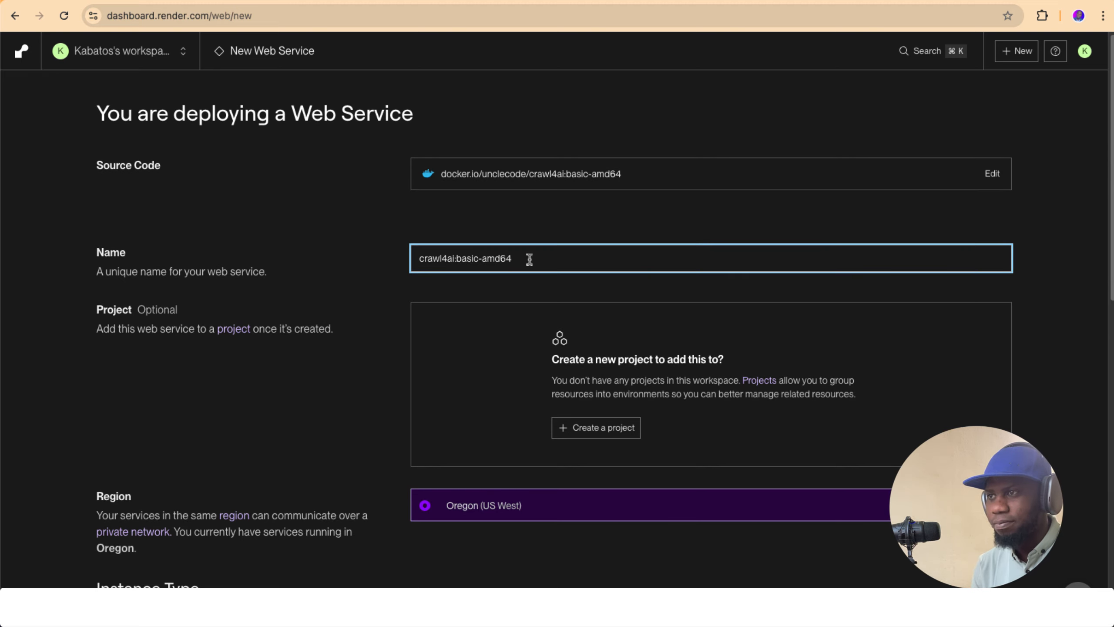
scroll(528, 259, "down", 2)
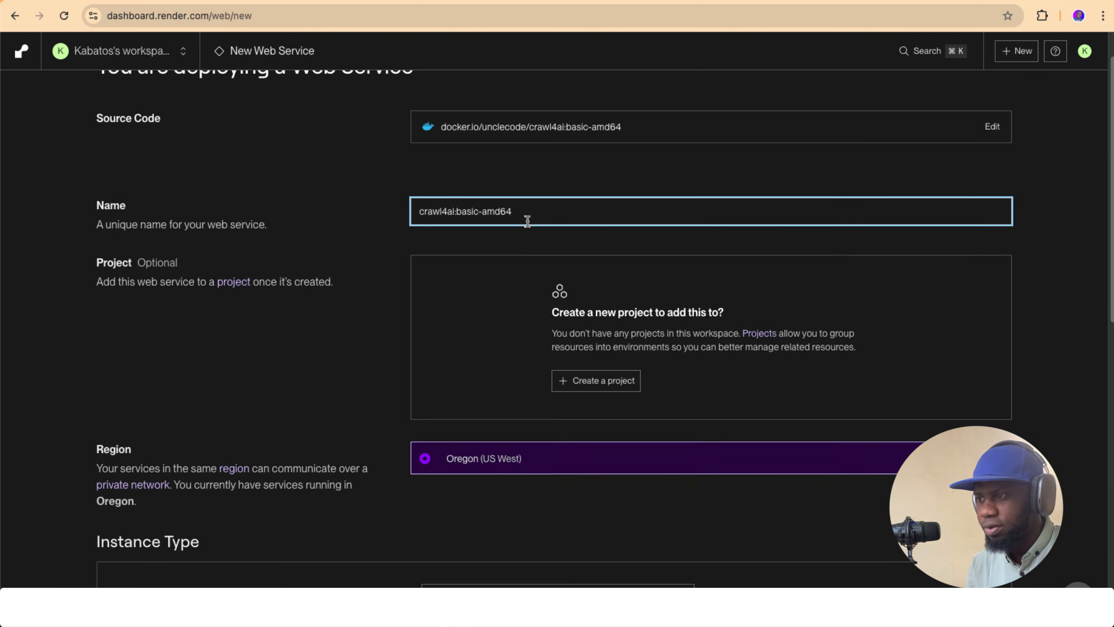
left_click_drag(527, 215, 387, 220)
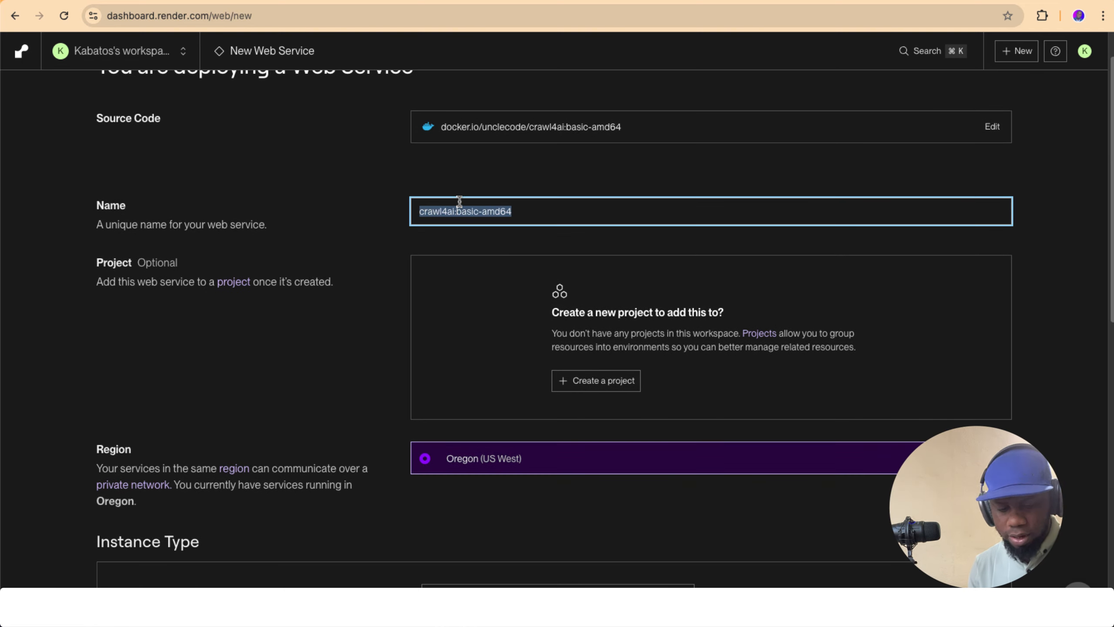
type("Kabatos-crawl4ai-tool")
left_click(438, 211)
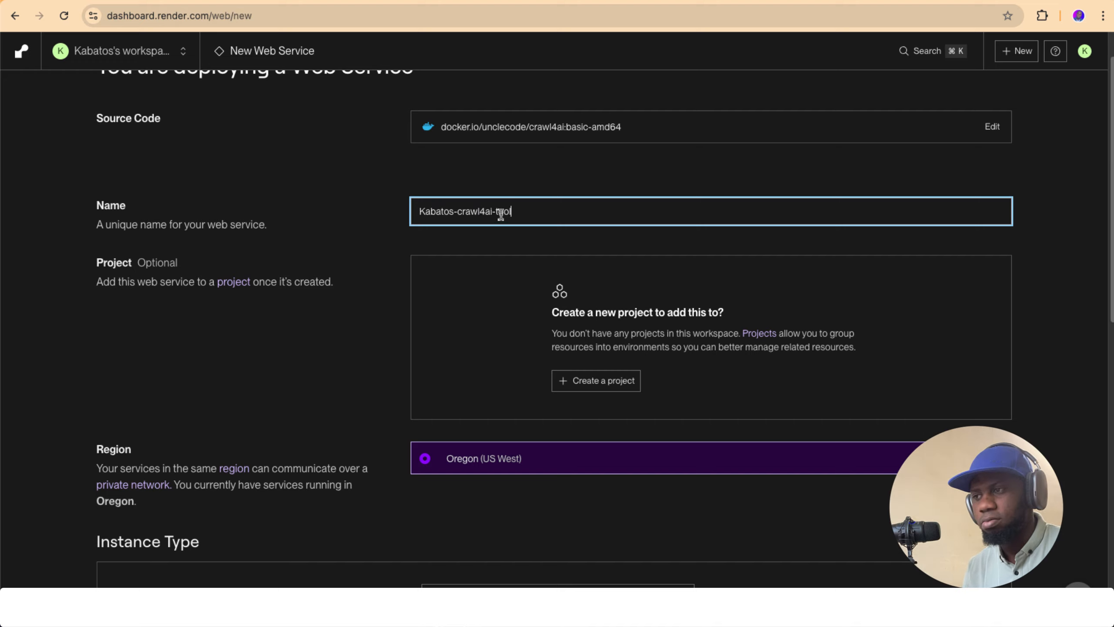
Step: Compare the Free instance type and choose Starter at $7 per month for the web service
scroll(503, 340, "down", 7)
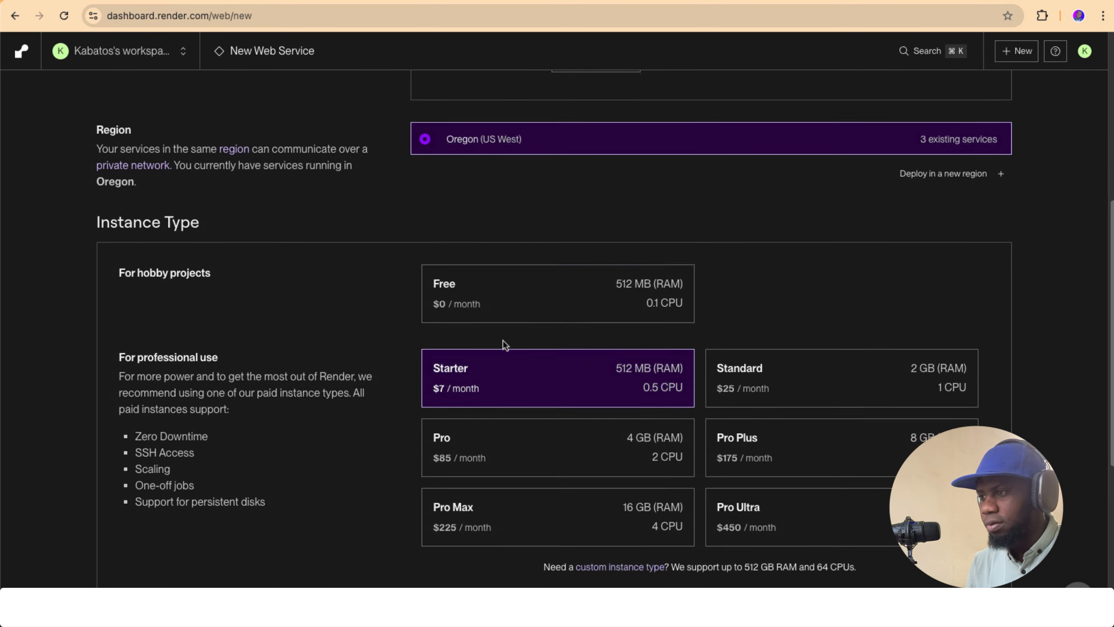
scroll(517, 299, "down", 1)
left_click(520, 257)
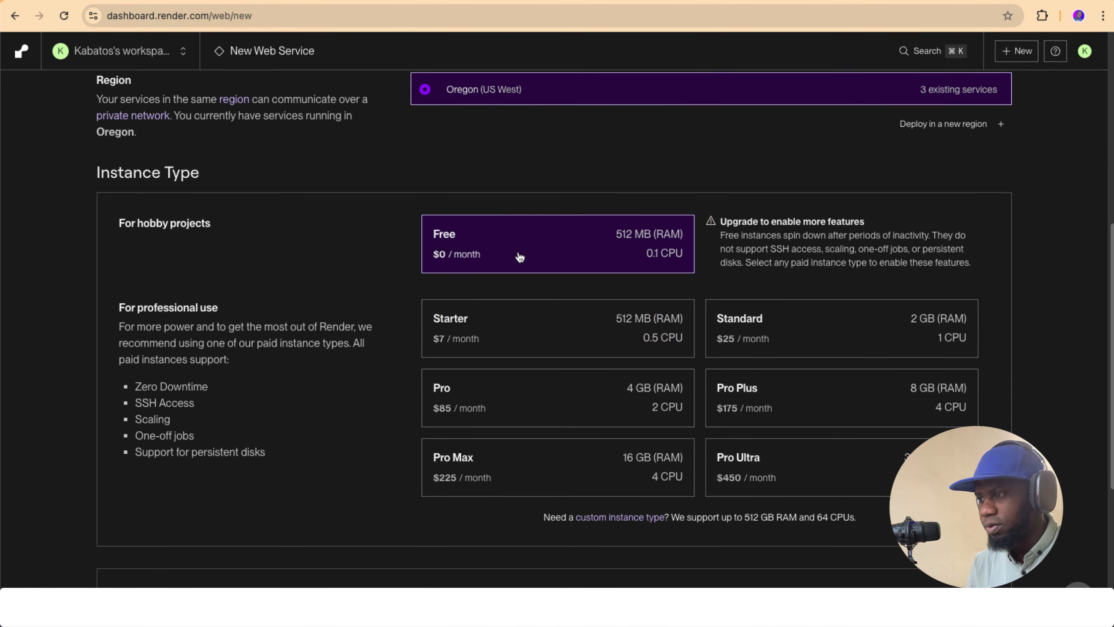
left_click(533, 322)
scroll(535, 307, "down", 1)
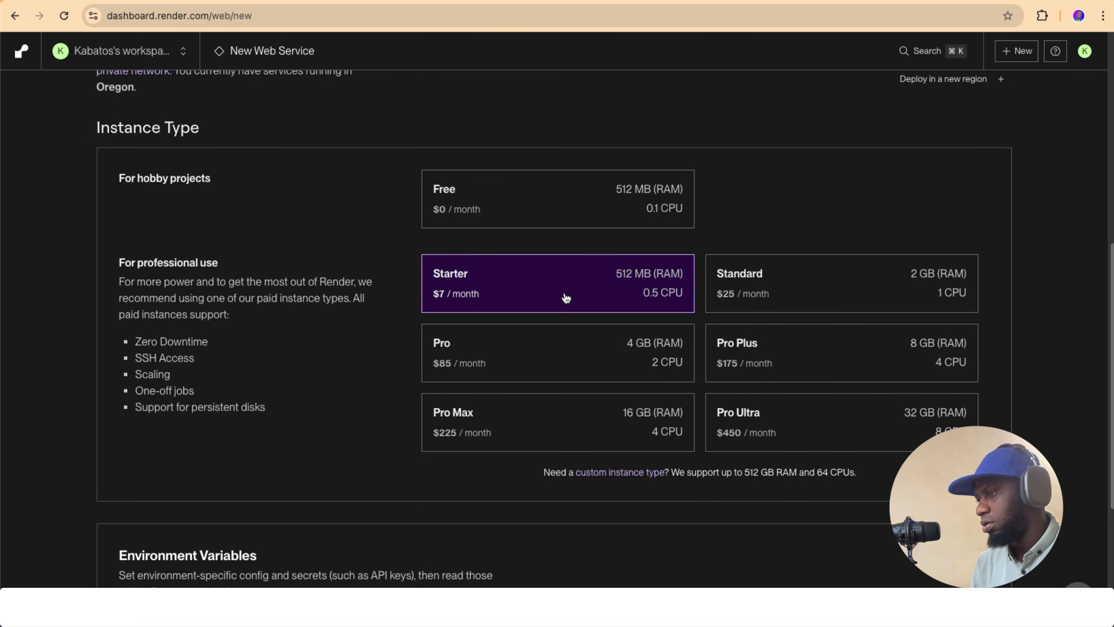
scroll(566, 299, "down", 3)
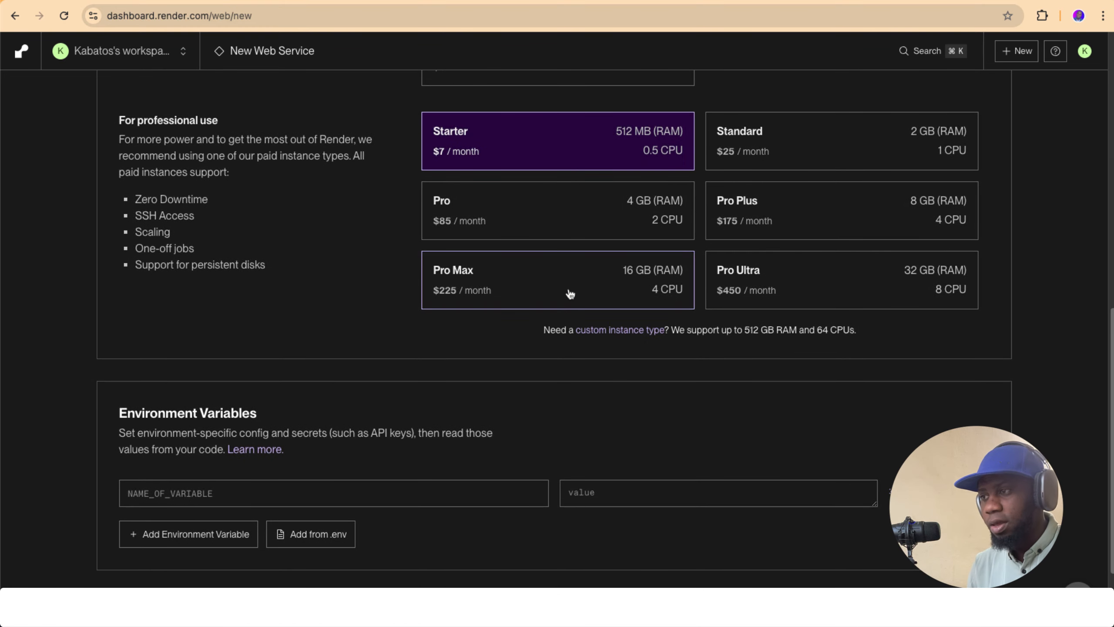
scroll(570, 294, "up", 1)
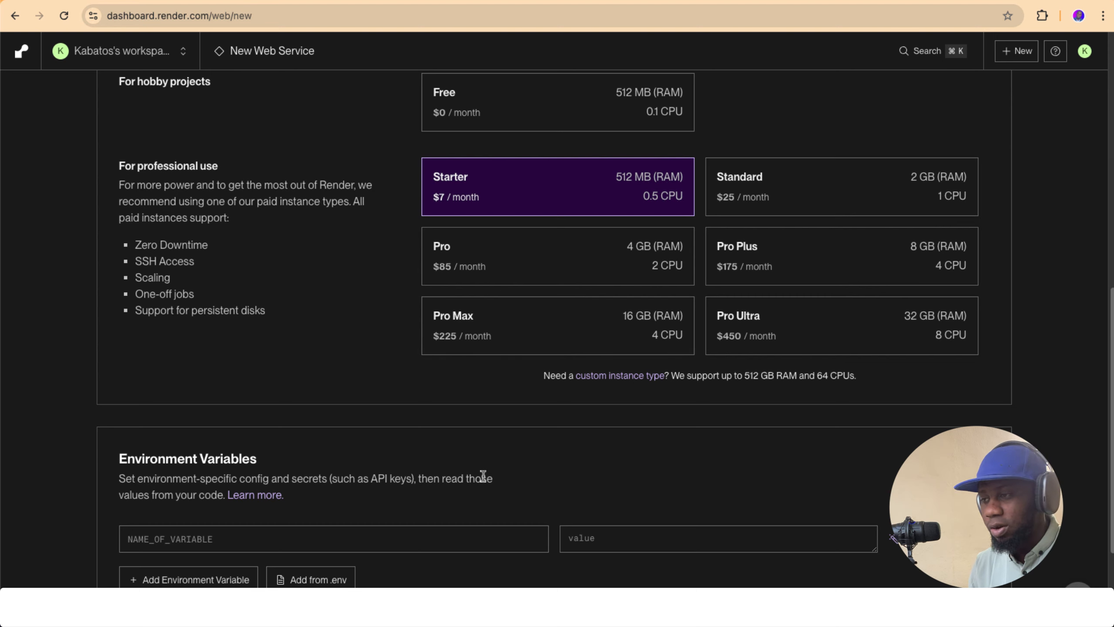
scroll(481, 475, "down", 1)
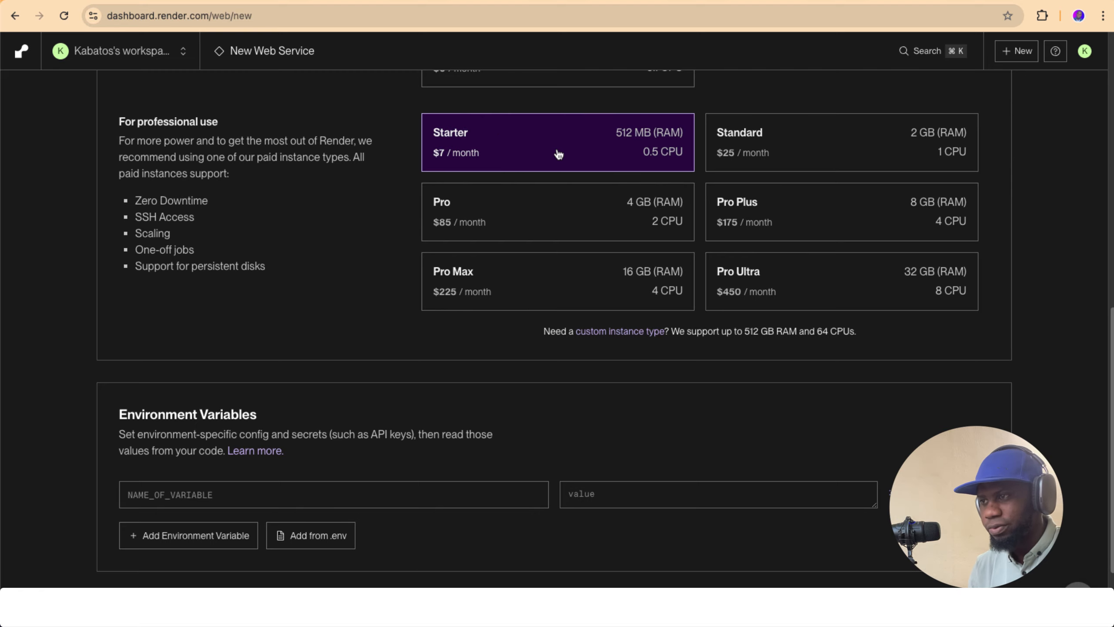
Step: Copy the environment variable name CRAWL4AI_API_TOKEN from the HTTP Request (Crawl via Render) section of the Skool lesson
scroll(418, 371, "down", 1)
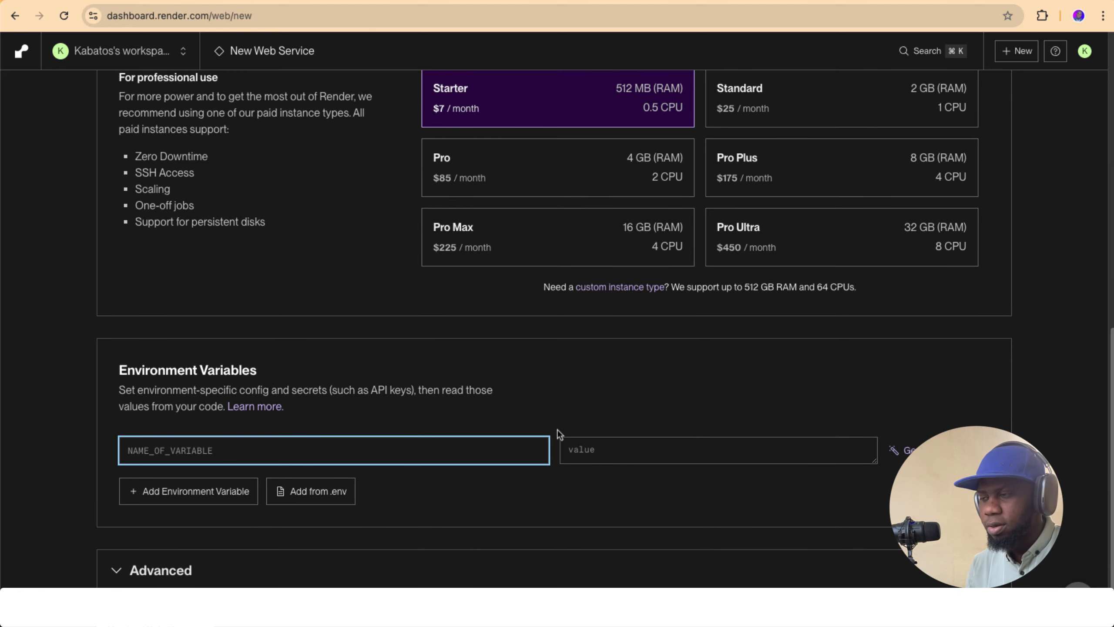
scroll(602, 392, "up", 5)
scroll(602, 392, "down", 5)
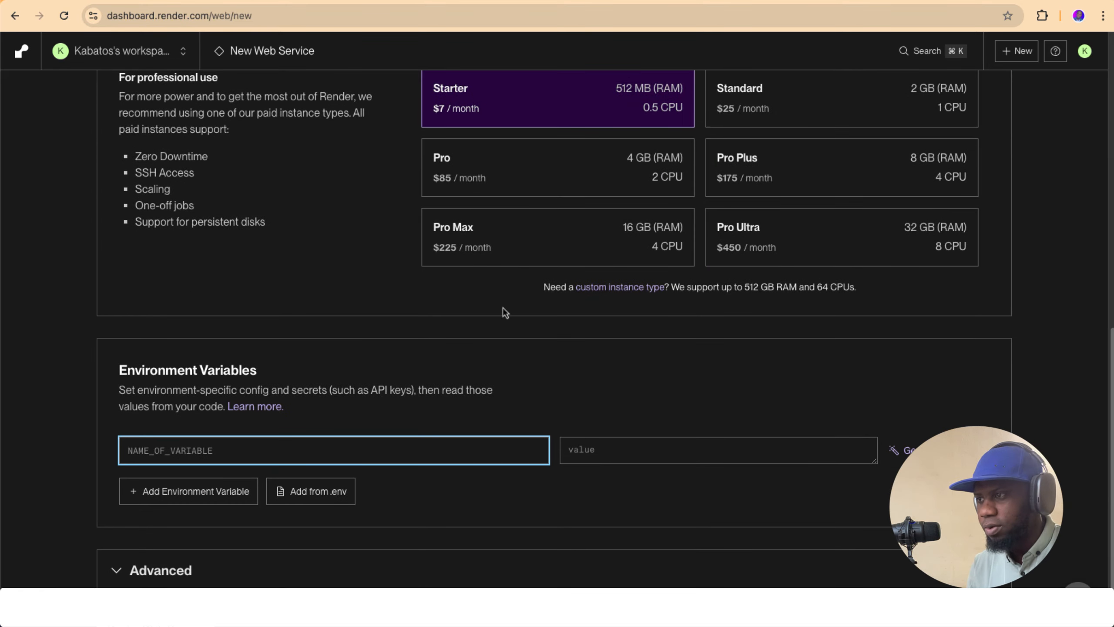
left_click(257, 454)
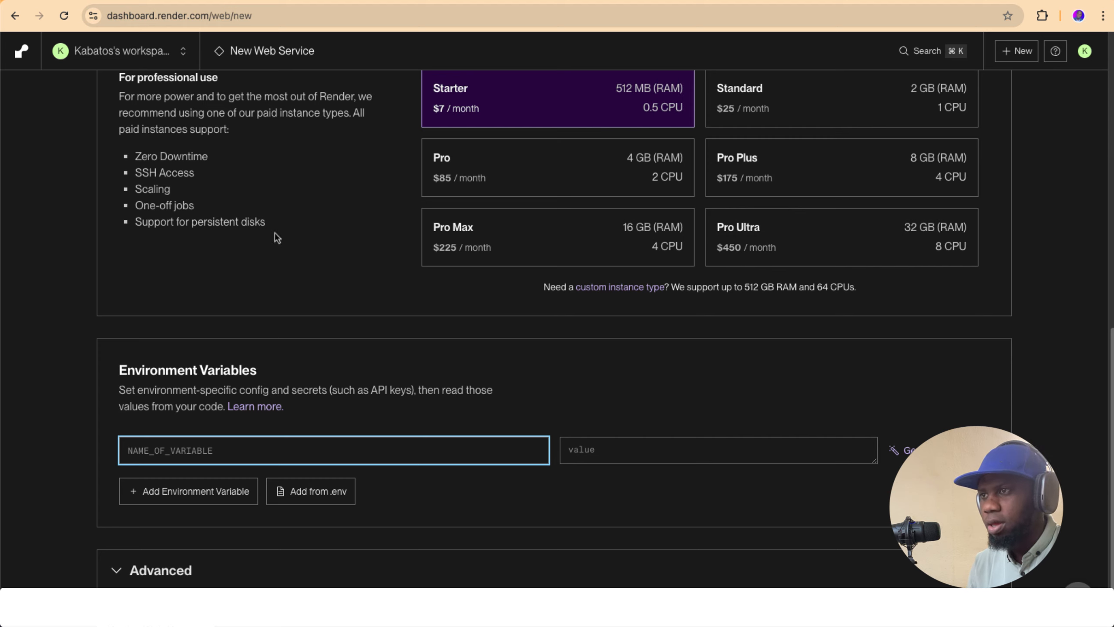
left_click(113, 1)
scroll(544, 409, "down", 6)
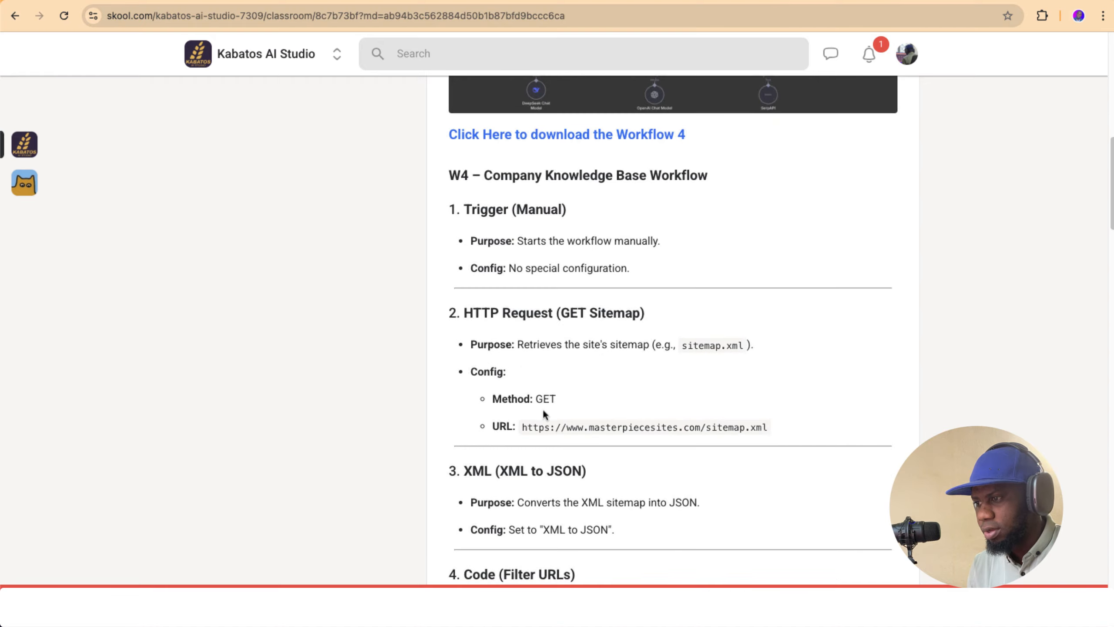
scroll(549, 422, "up", 6)
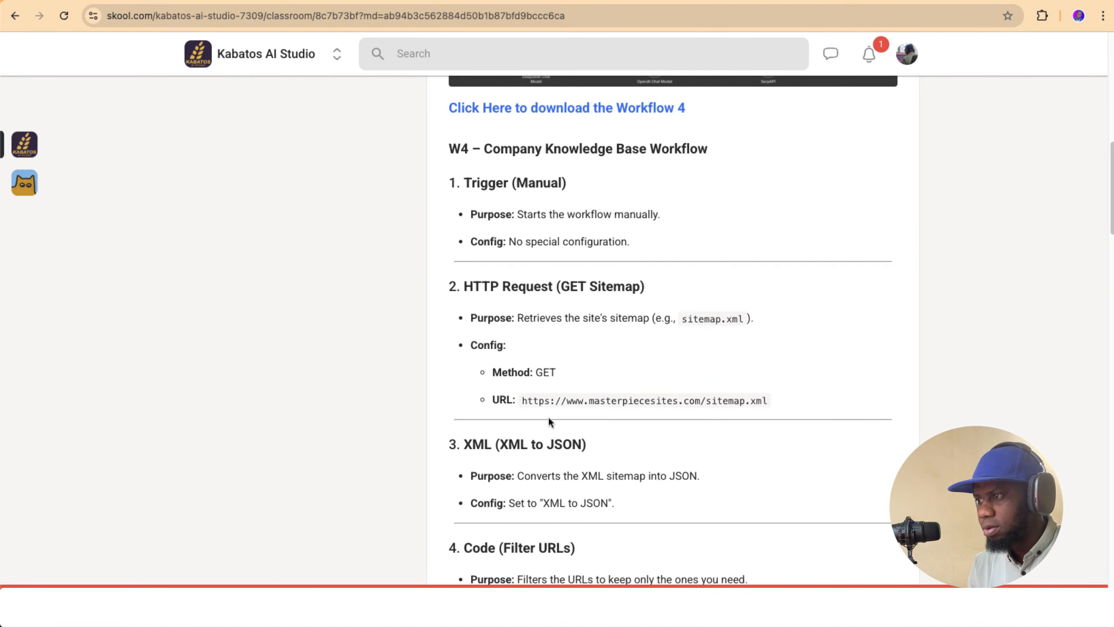
scroll(552, 388, "down", 15)
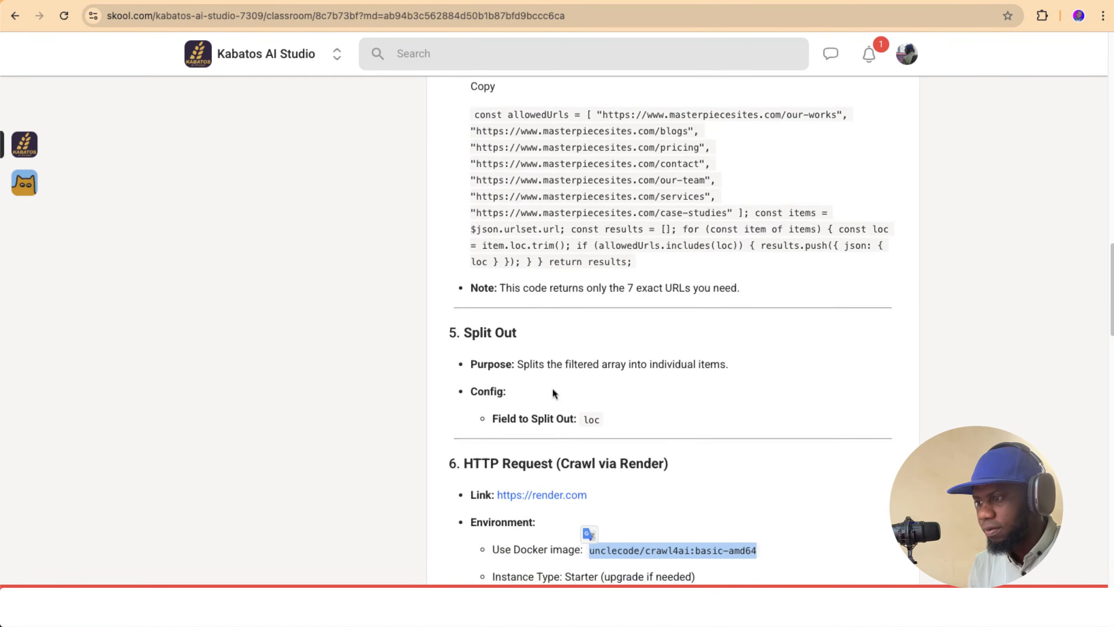
scroll(552, 388, "down", 3)
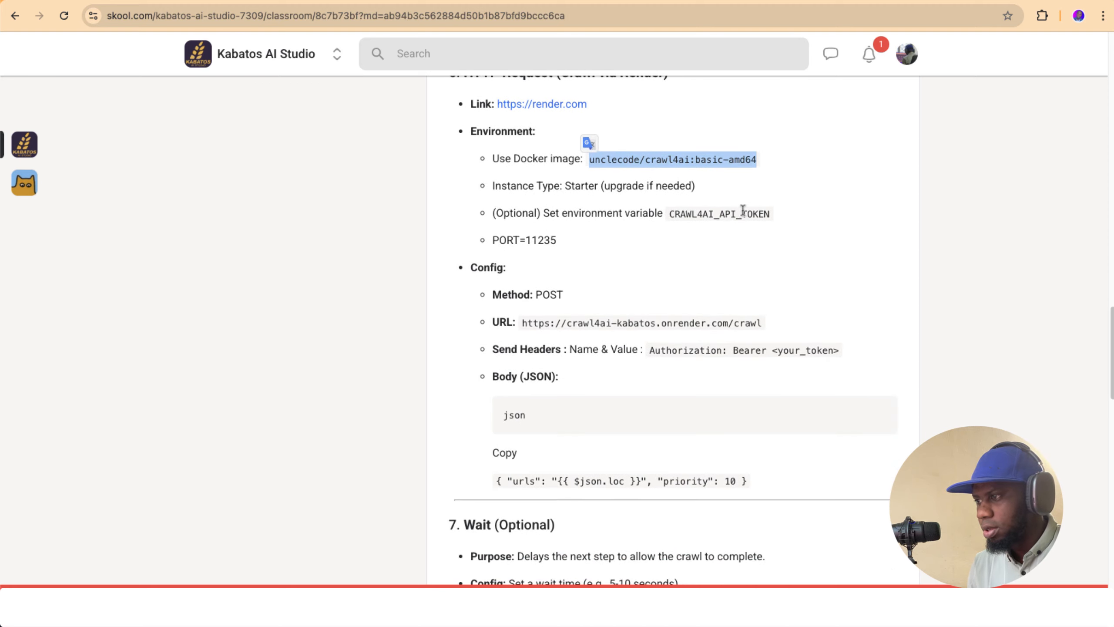
left_click_drag(771, 218, 670, 215)
key("super+c")
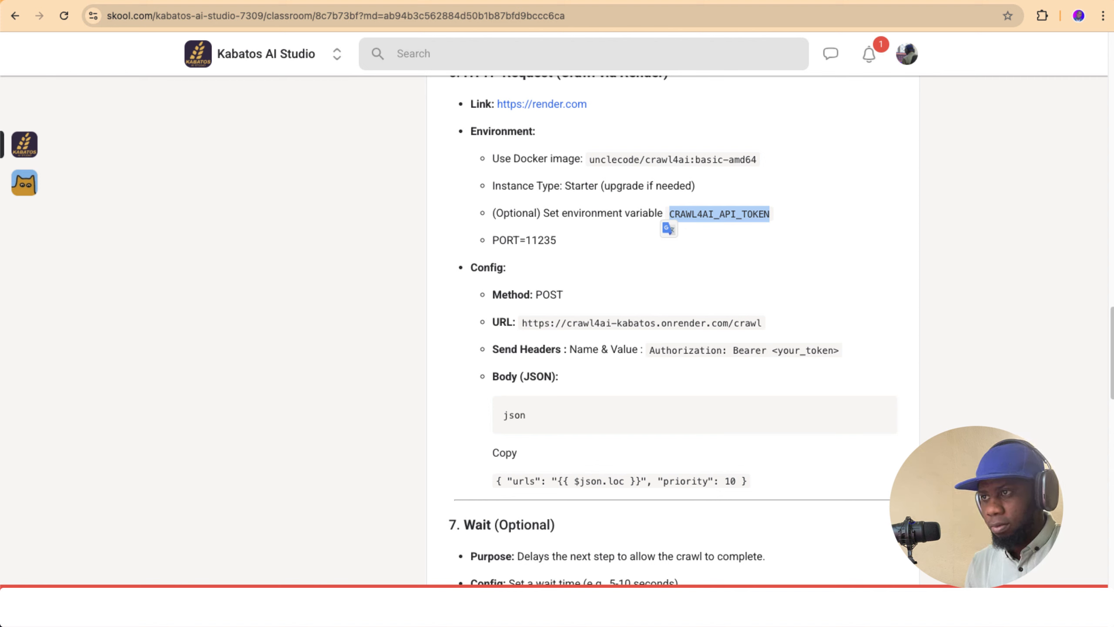
Step: In the Render web service form, paste CRAWL4AI_API_TOKEN as the first environment variable's name
left_click(351, 1)
left_click(257, 1)
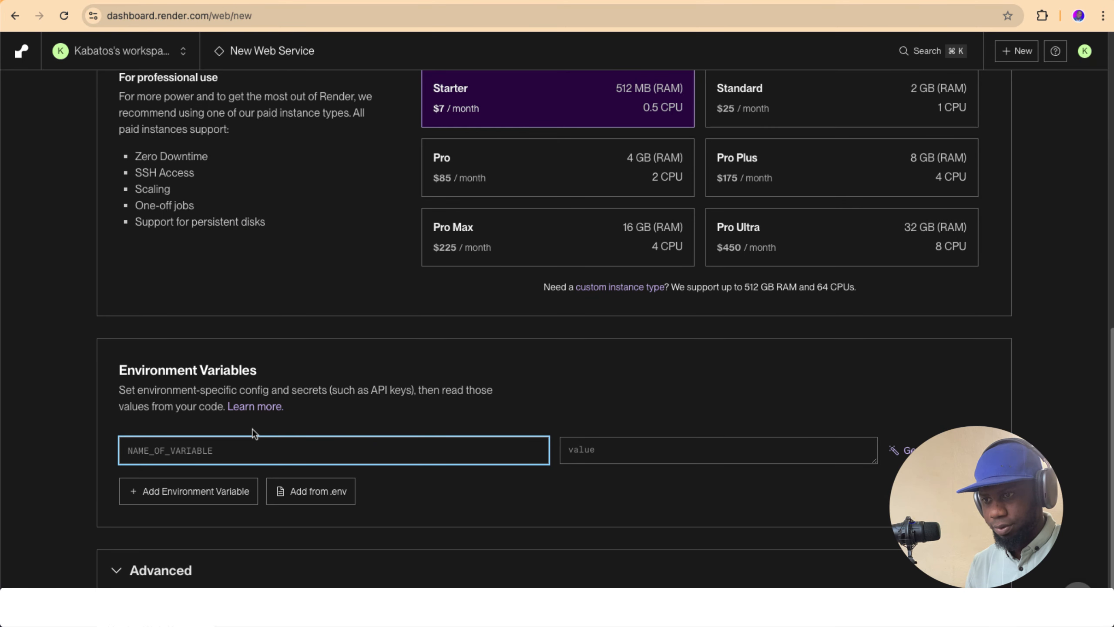
left_click(249, 448)
key("super+v")
Step: Generate a token value for CRAWL4AI_API_TOKEN and view the Authorization header in n8n's HTTP Request1 node before returning to Render
left_click(643, 455)
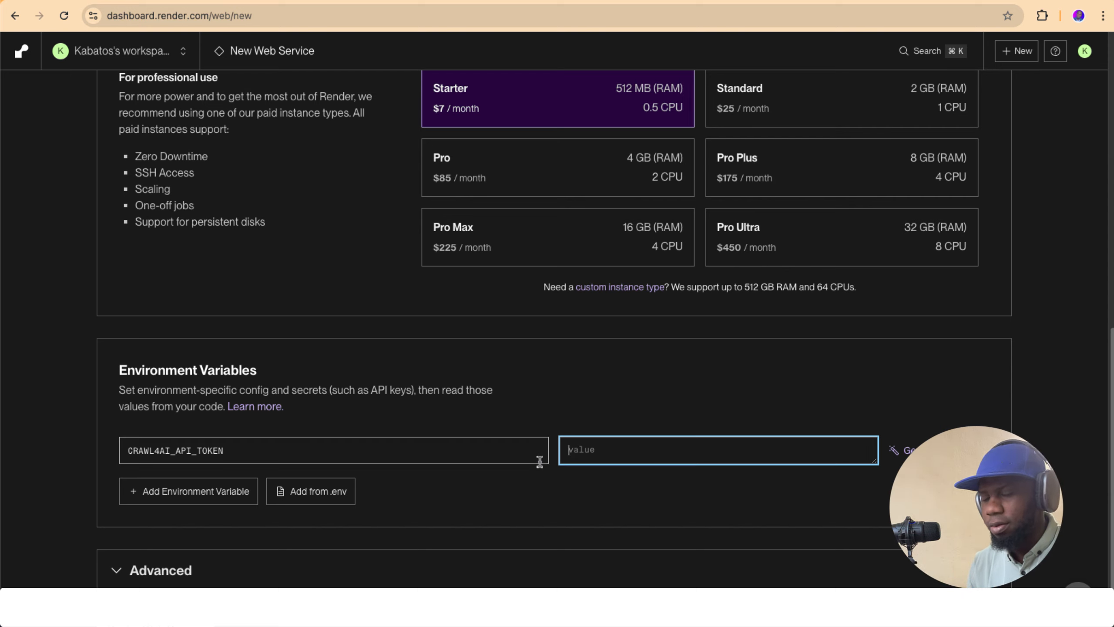
left_click(903, 450)
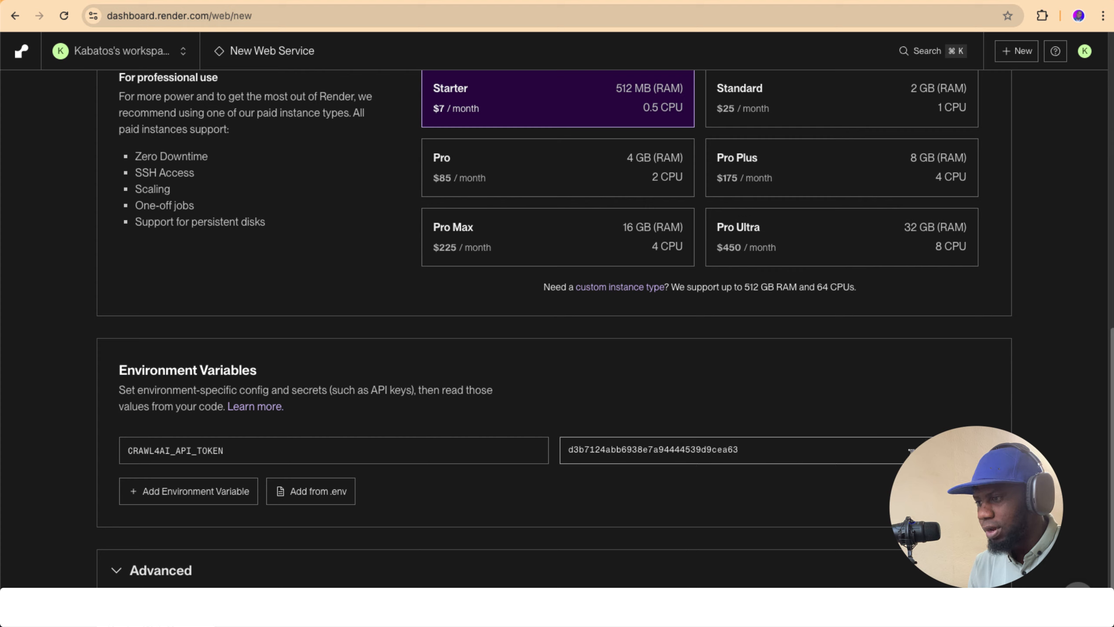
left_click(784, 452)
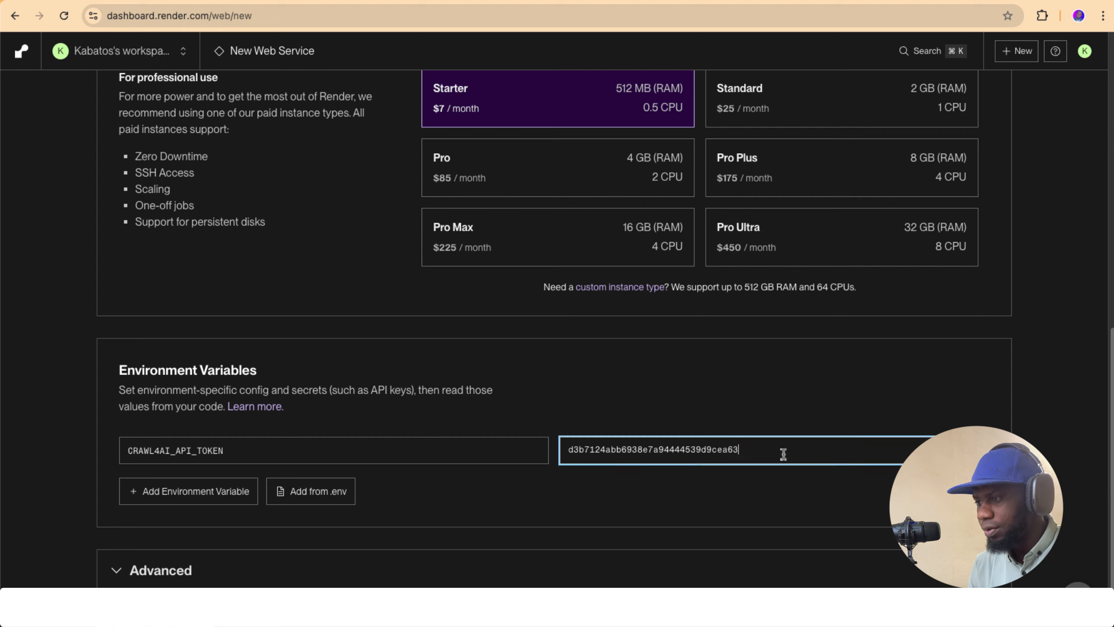
double_click(711, 450)
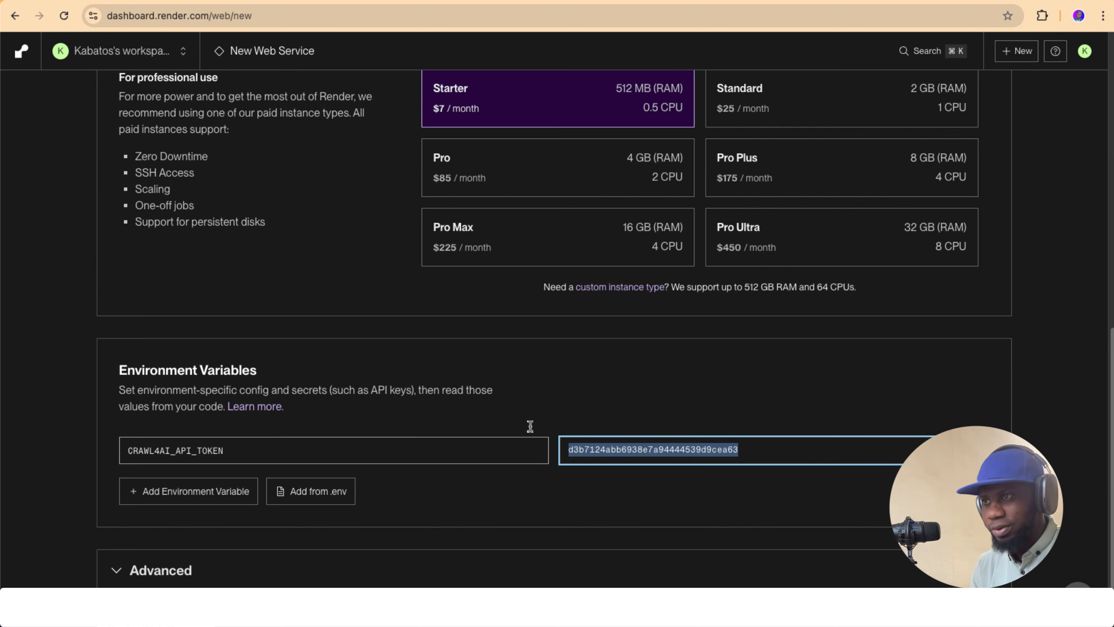
left_click(489, 1)
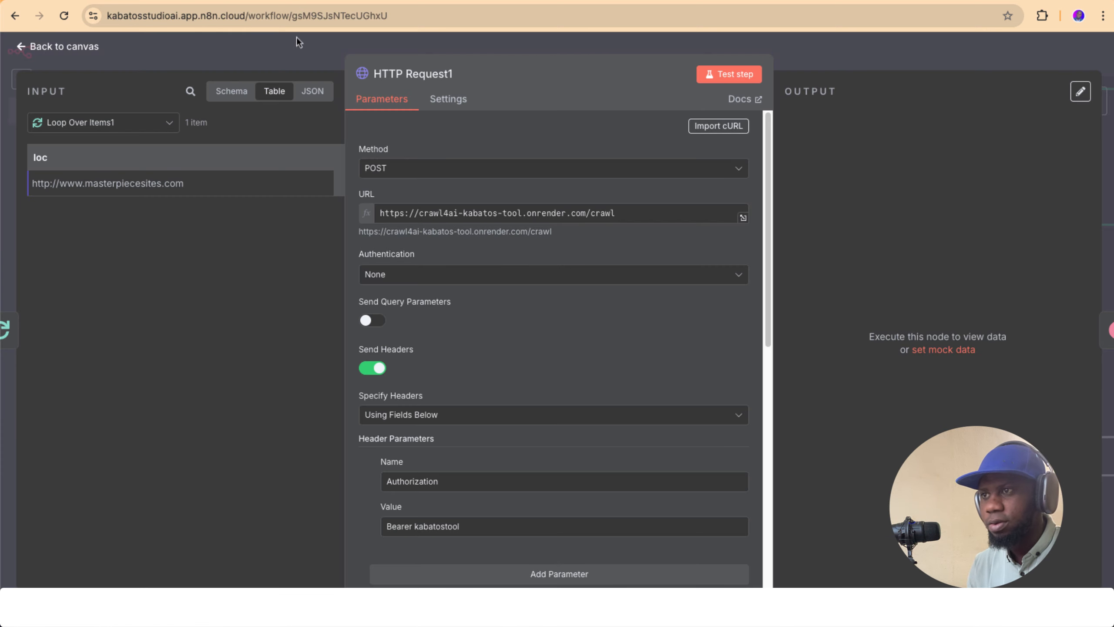
left_click(397, 1)
scroll(395, 426, "down", 1)
Step: Add a second environment variable named PORT with value 11235, checking both against the Skool lesson
left_click(167, 451)
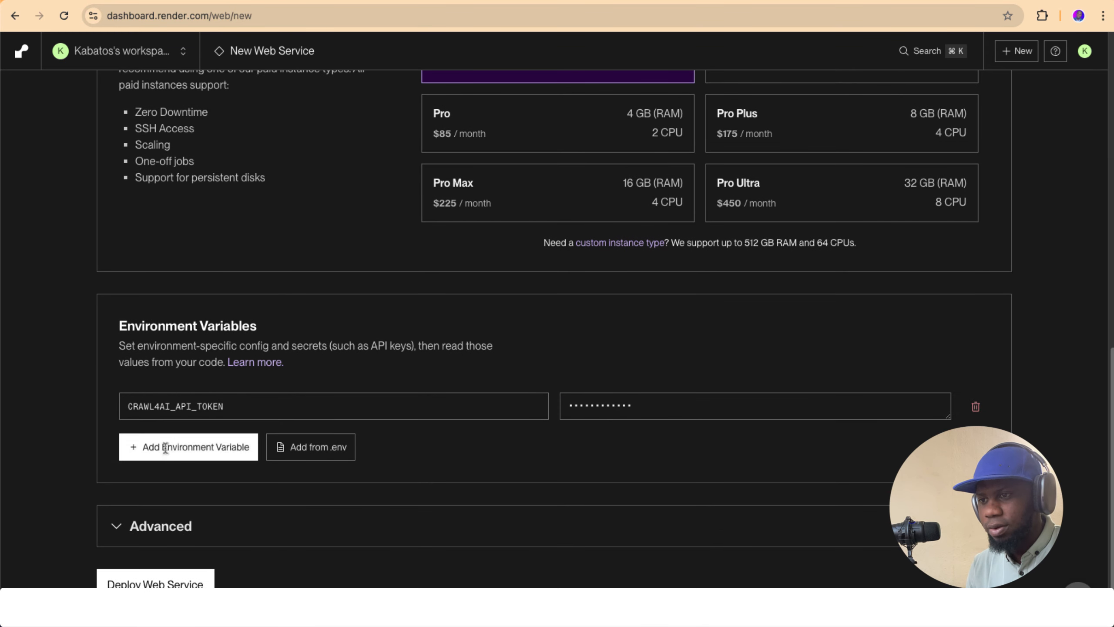
left_click(142, 1)
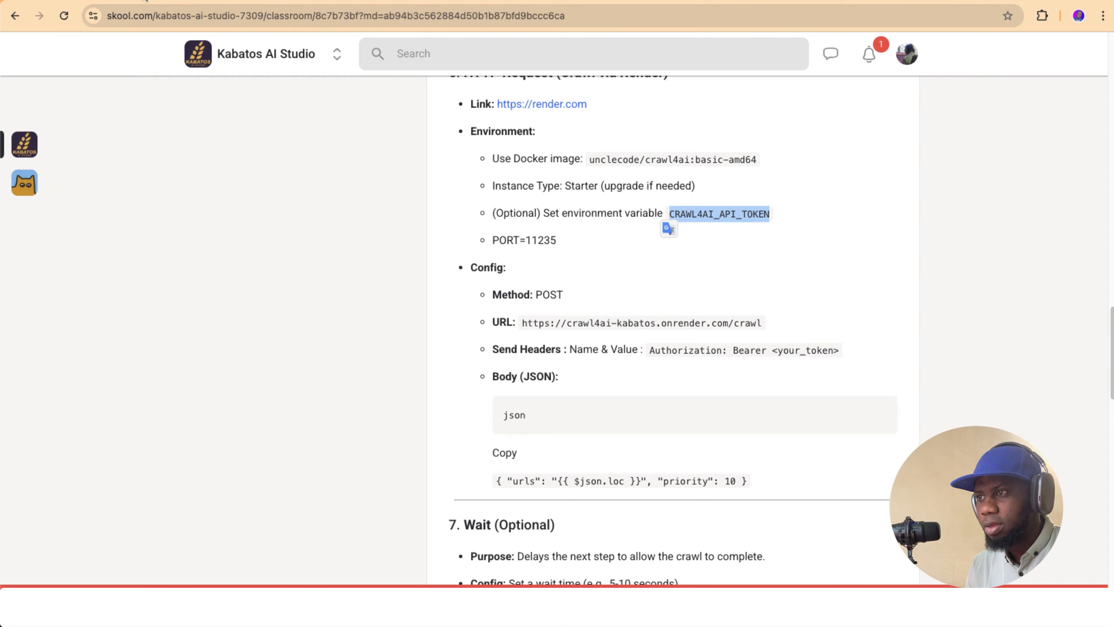
left_click(554, 297)
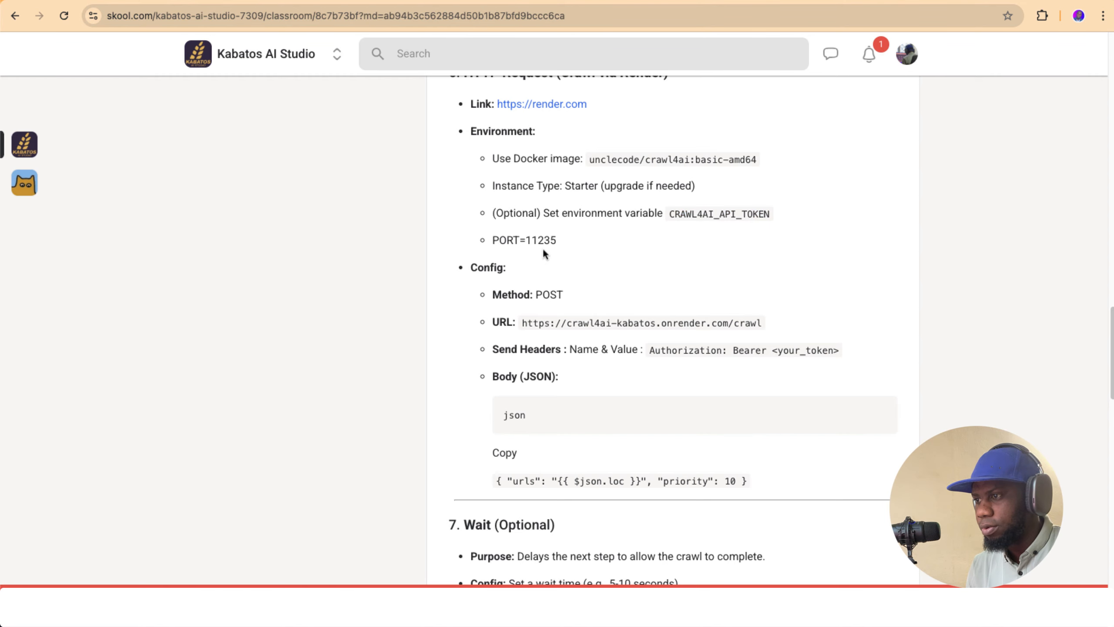
double_click(509, 240)
key("super+c")
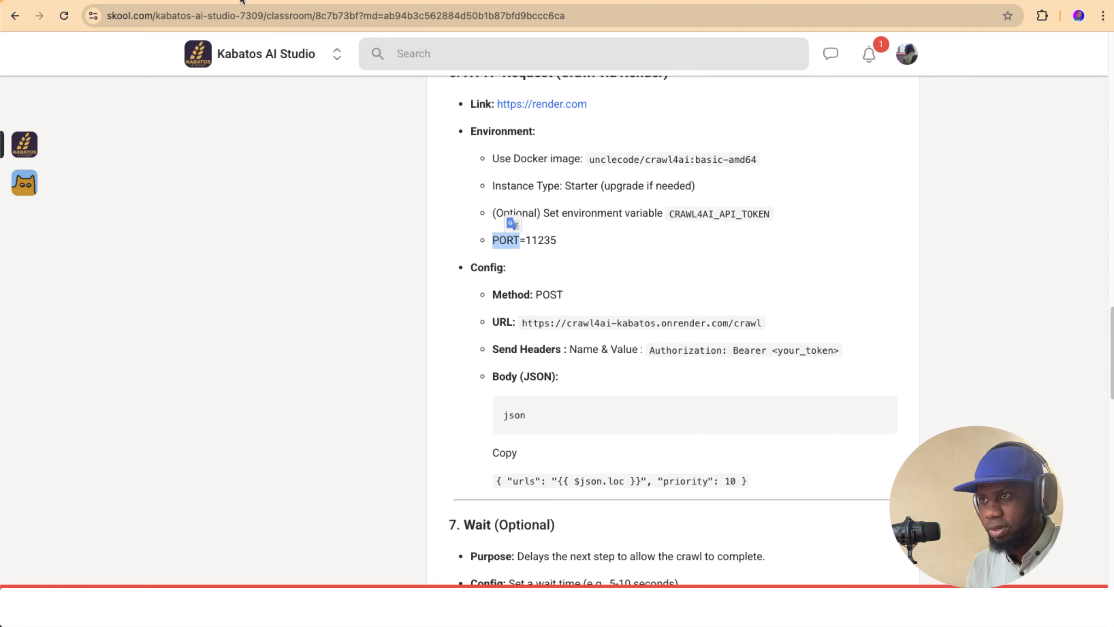
left_click(241, 1)
key("super+v")
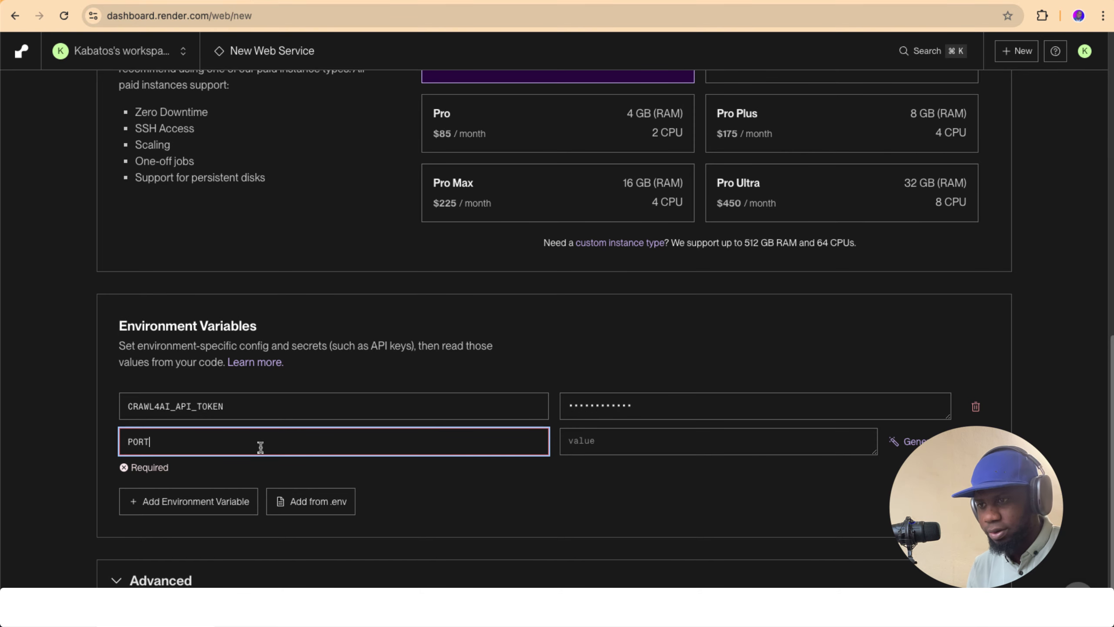
left_click(643, 436)
type("11235")
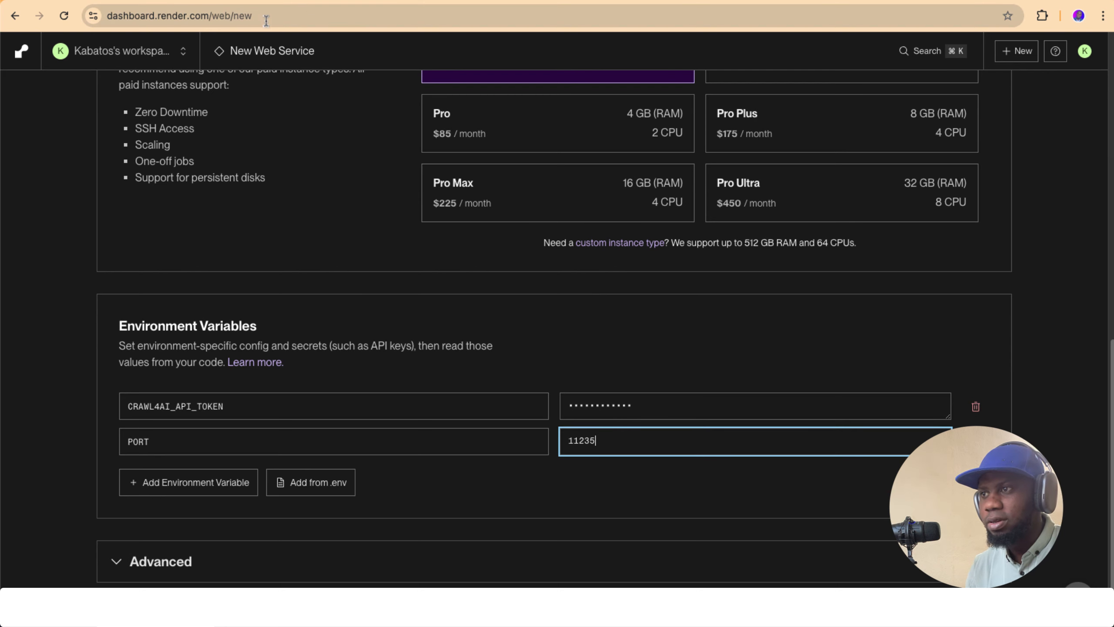
left_click(307, 1)
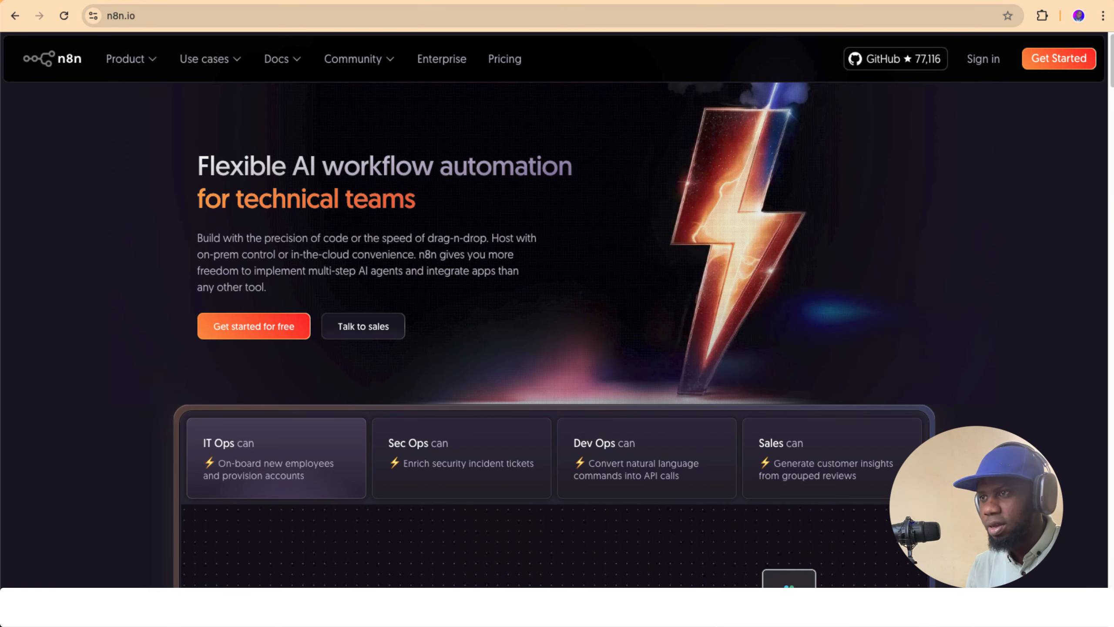
left_click(237, 1)
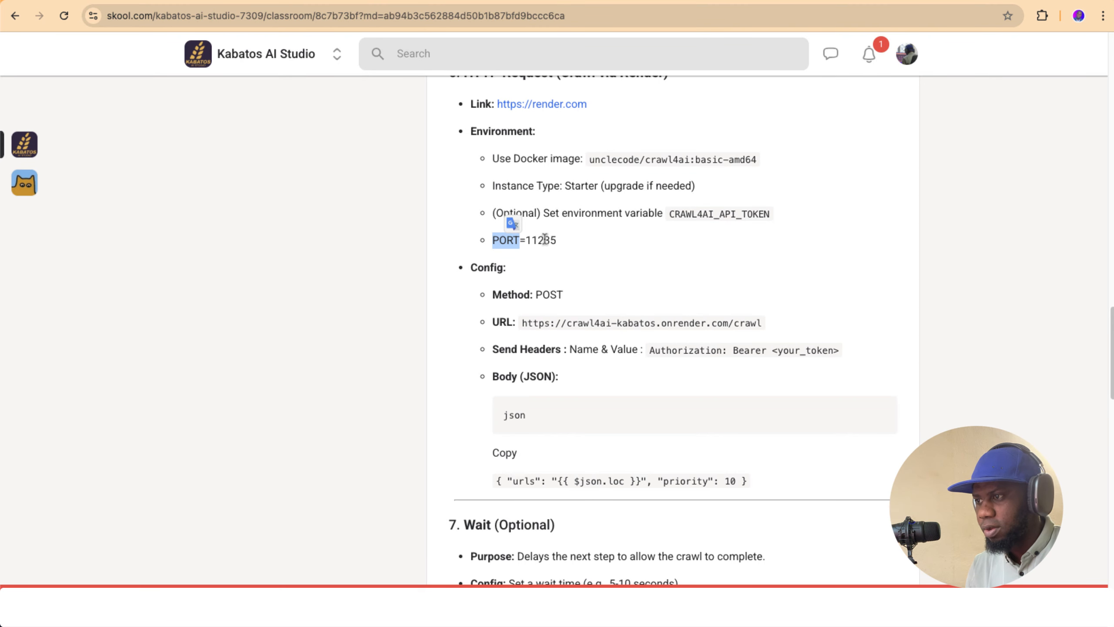
left_click(236, 1)
left_click(569, 440)
Step: Review the source image, name, instance type and environment variables, and deploy the web service
scroll(407, 472, "down", 1)
scroll(407, 472, "down", 1)
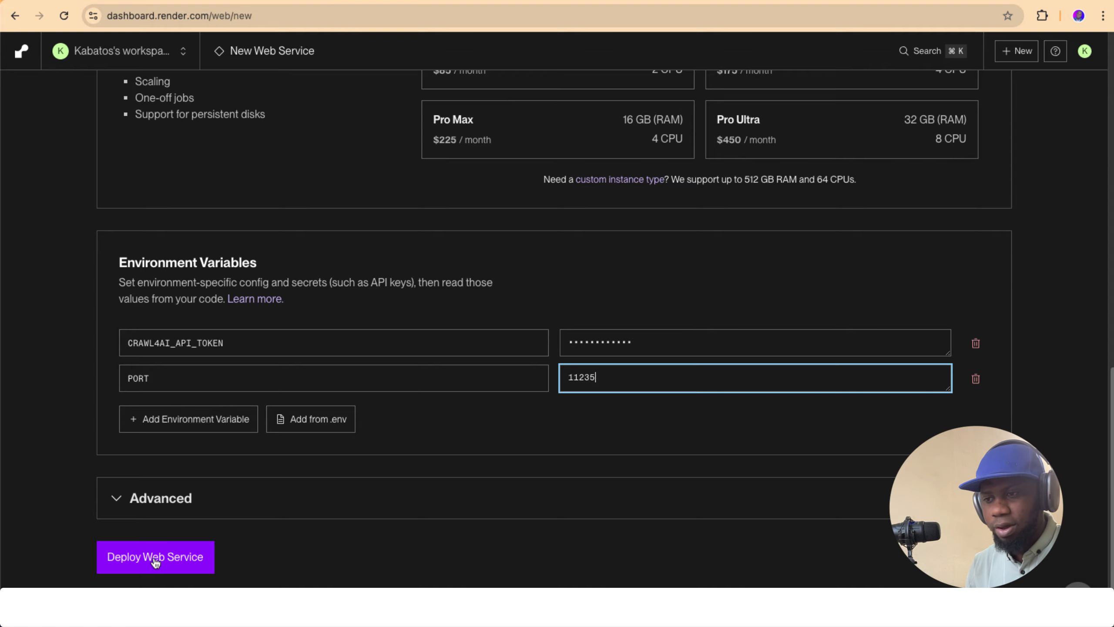
scroll(244, 418, "up", 20)
scroll(252, 395, "down", 18)
scroll(259, 376, "up", 20)
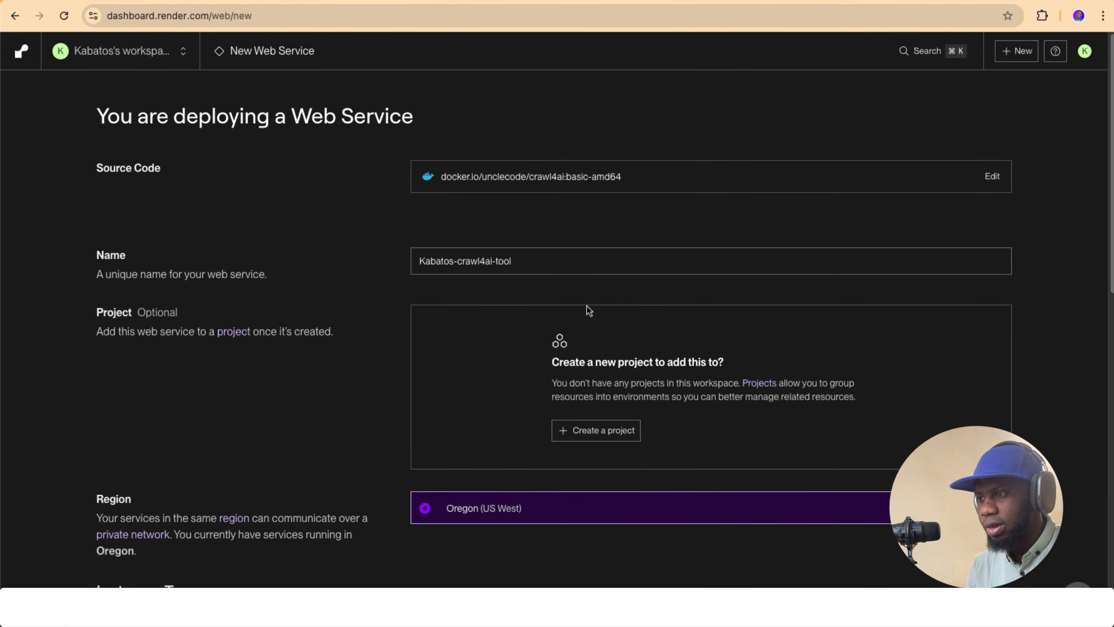
scroll(435, 243, "down", 1)
scroll(509, 266, "down", 1)
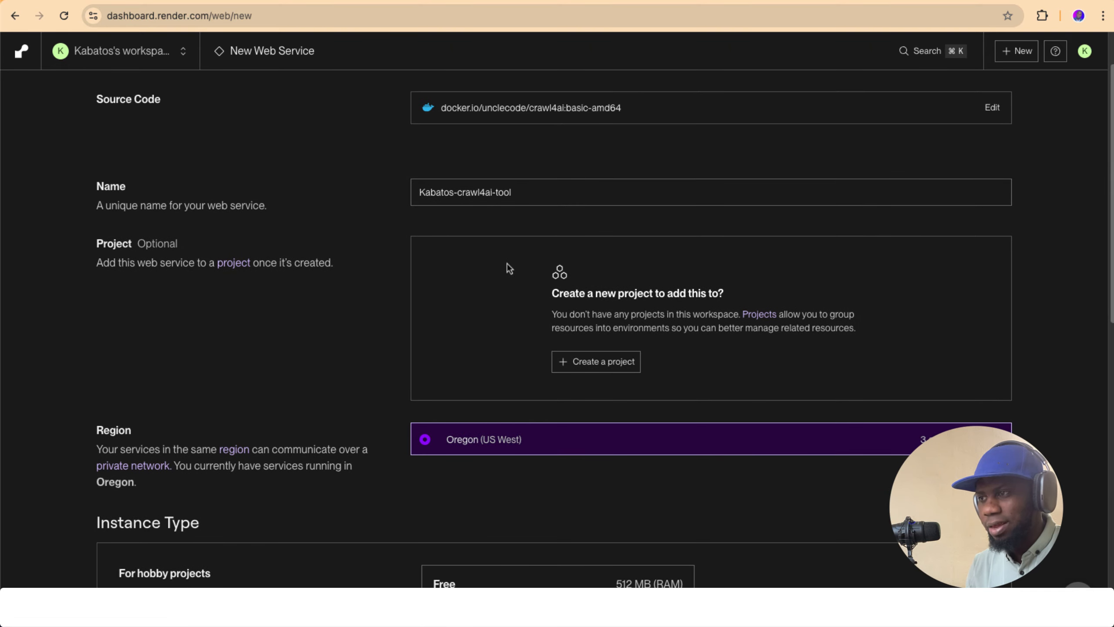
scroll(497, 365, "down", 8)
scroll(494, 373, "down", 7)
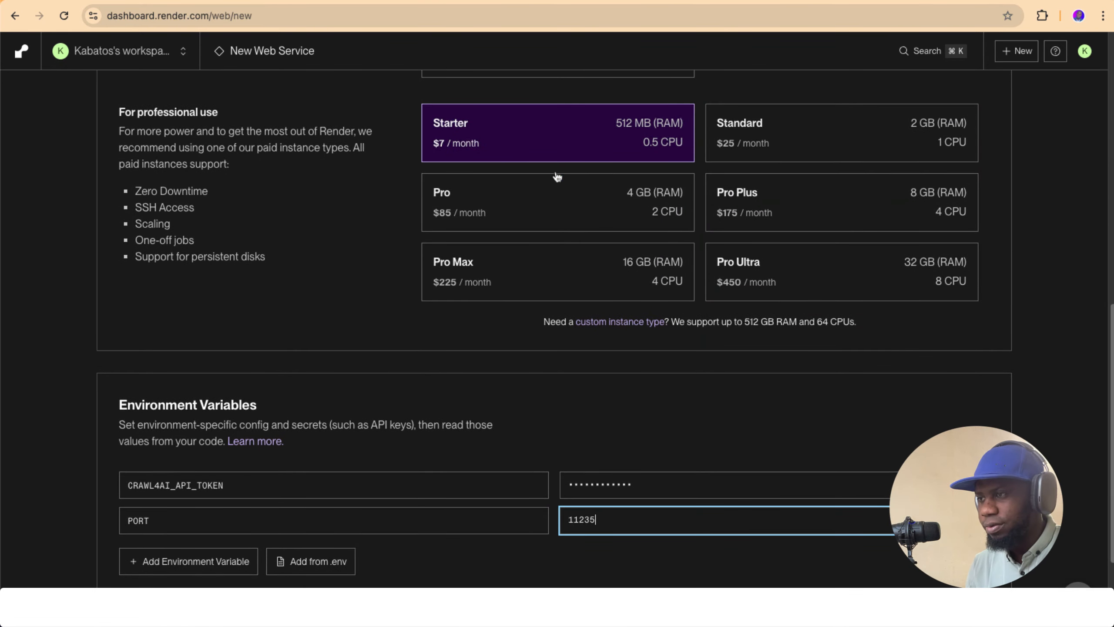
scroll(557, 177, "down", 1)
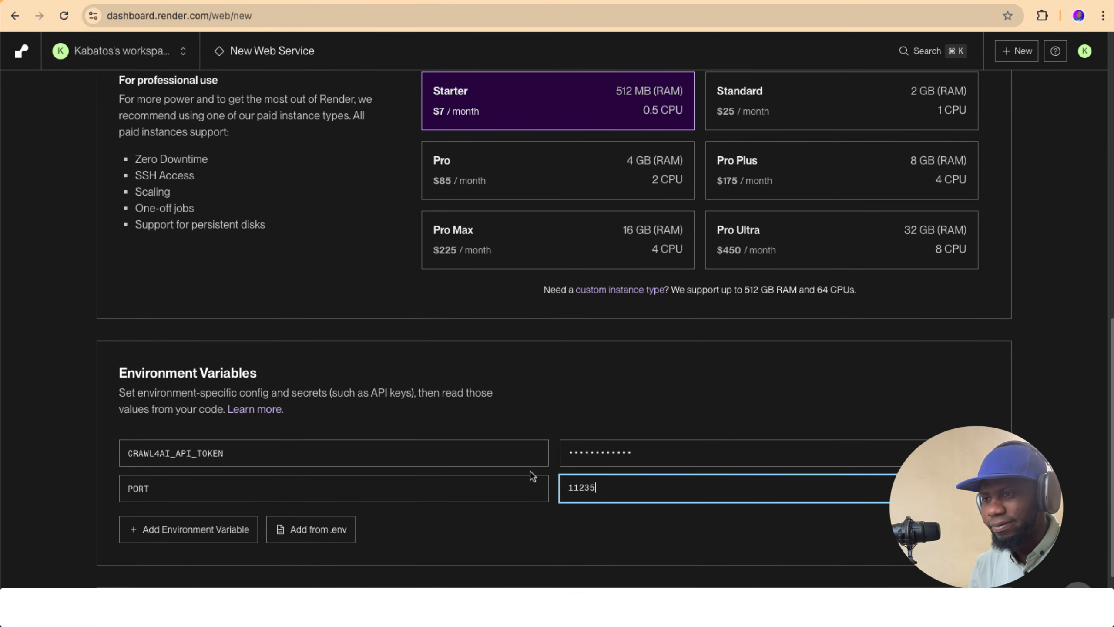
scroll(209, 577, "down", 3)
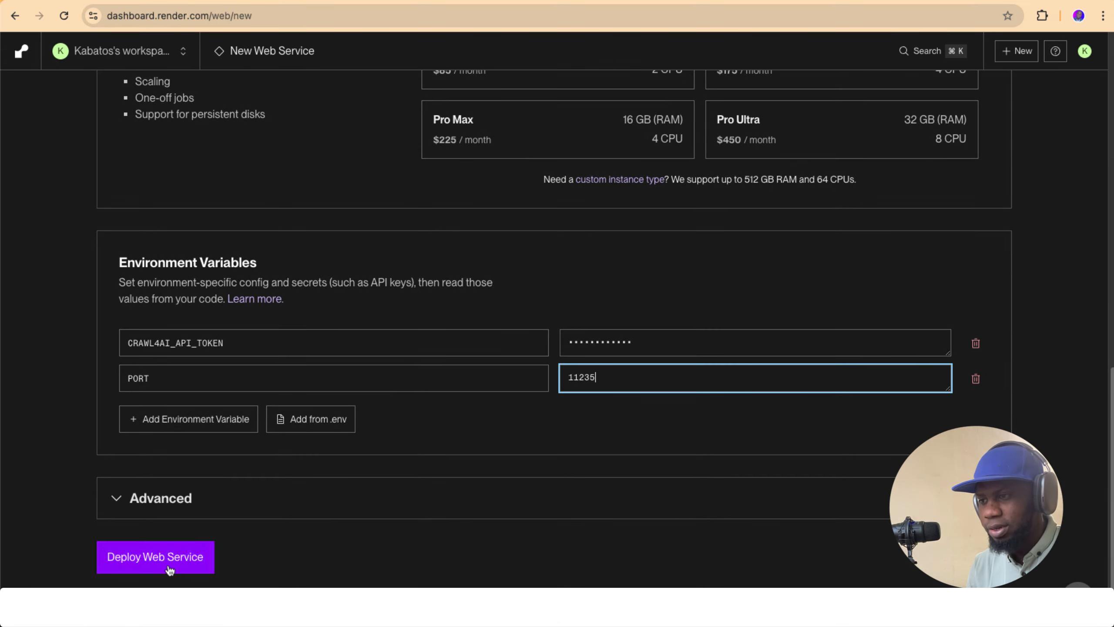
left_click(193, 551)
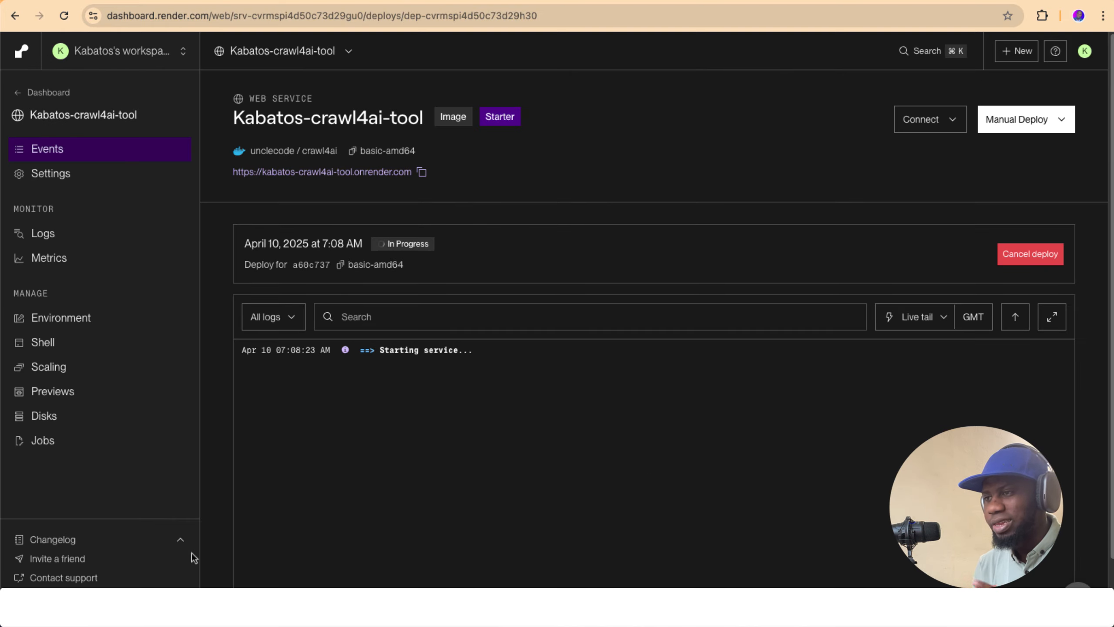
left_click(422, 170)
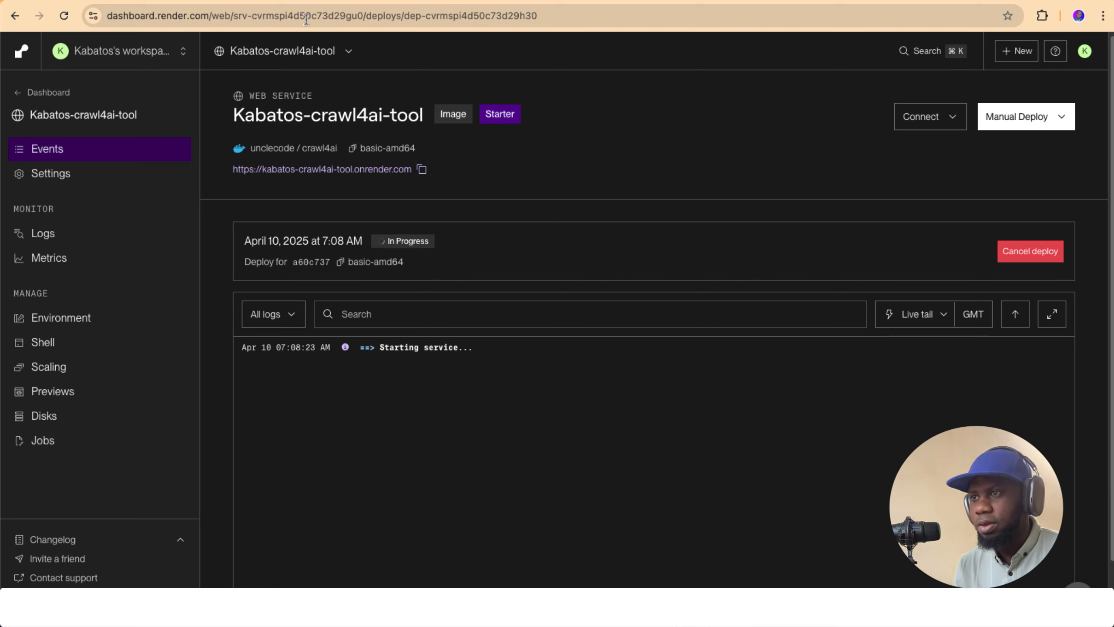
left_click(513, 1)
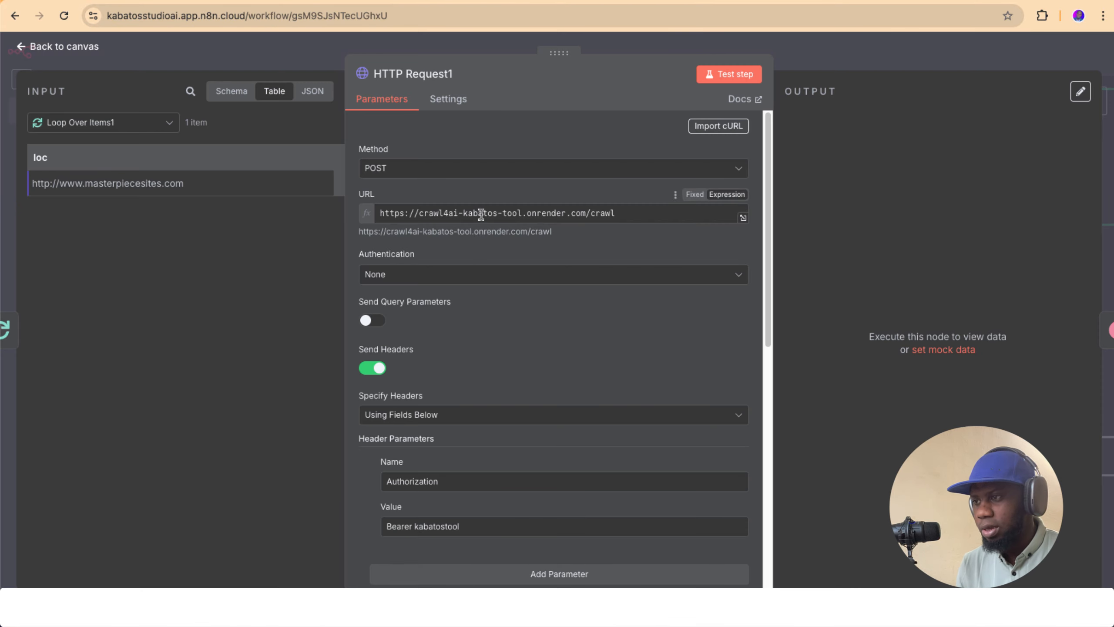
triple_click(573, 212)
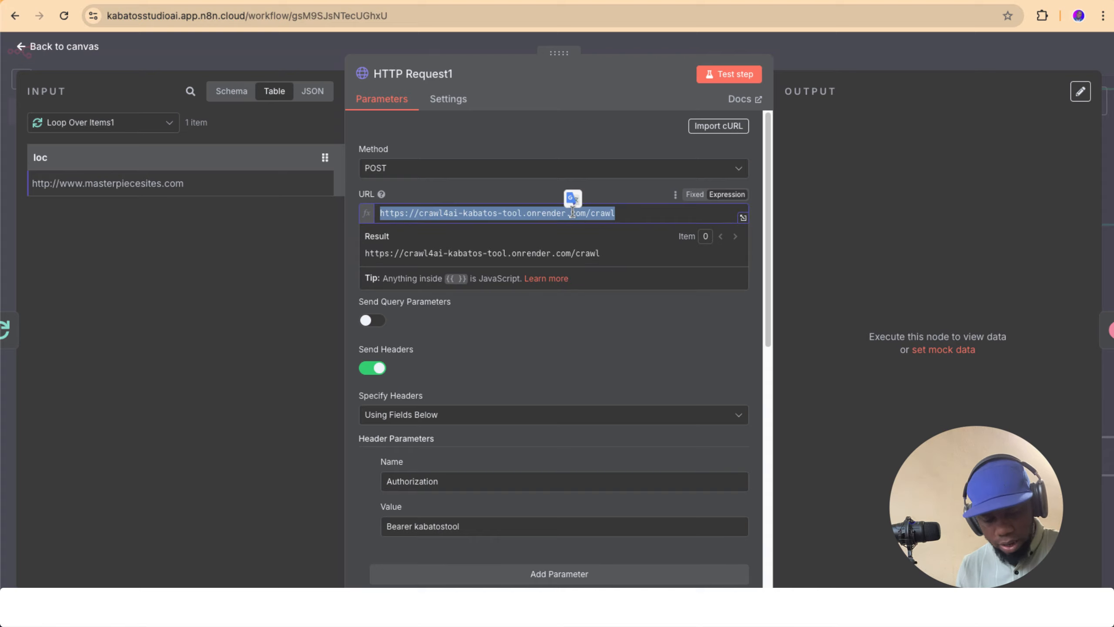
key("ctrl+v")
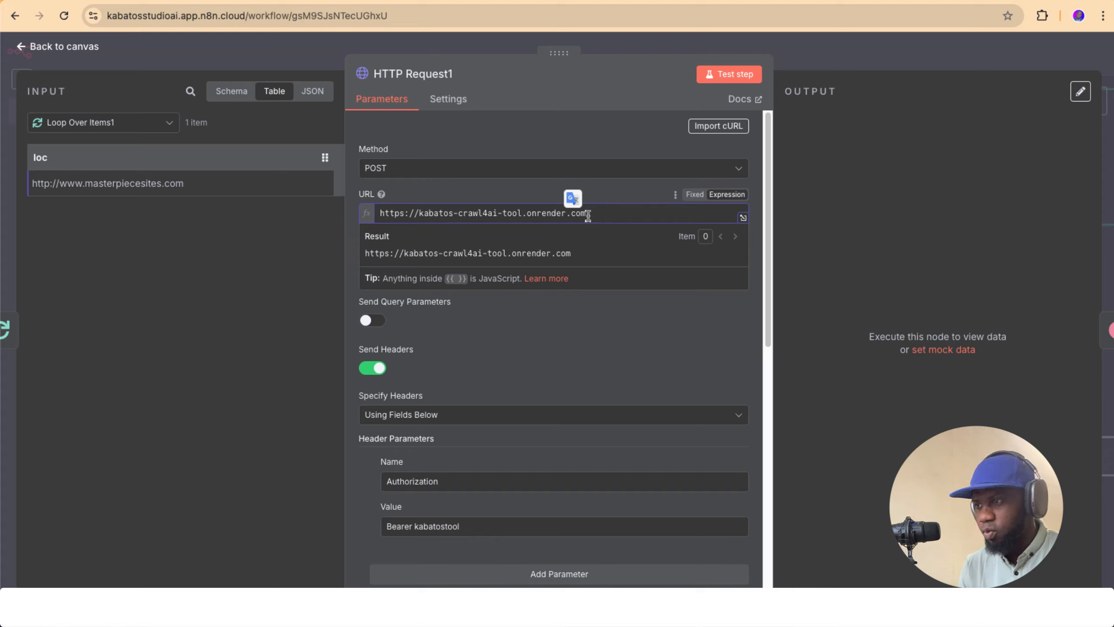
left_click(150, 1)
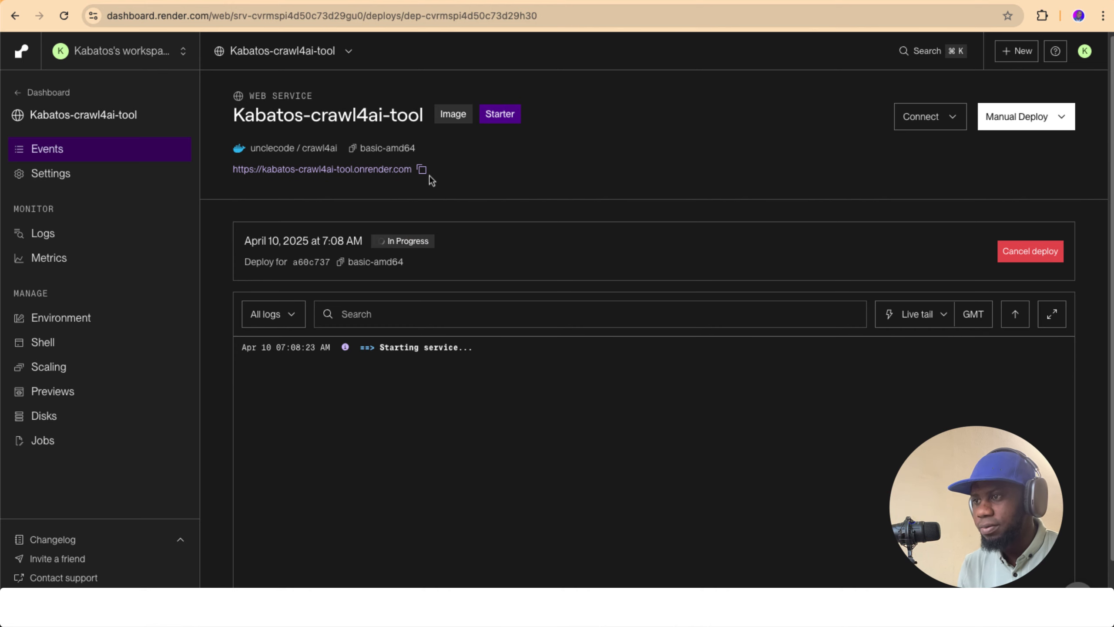
left_click(475, 3)
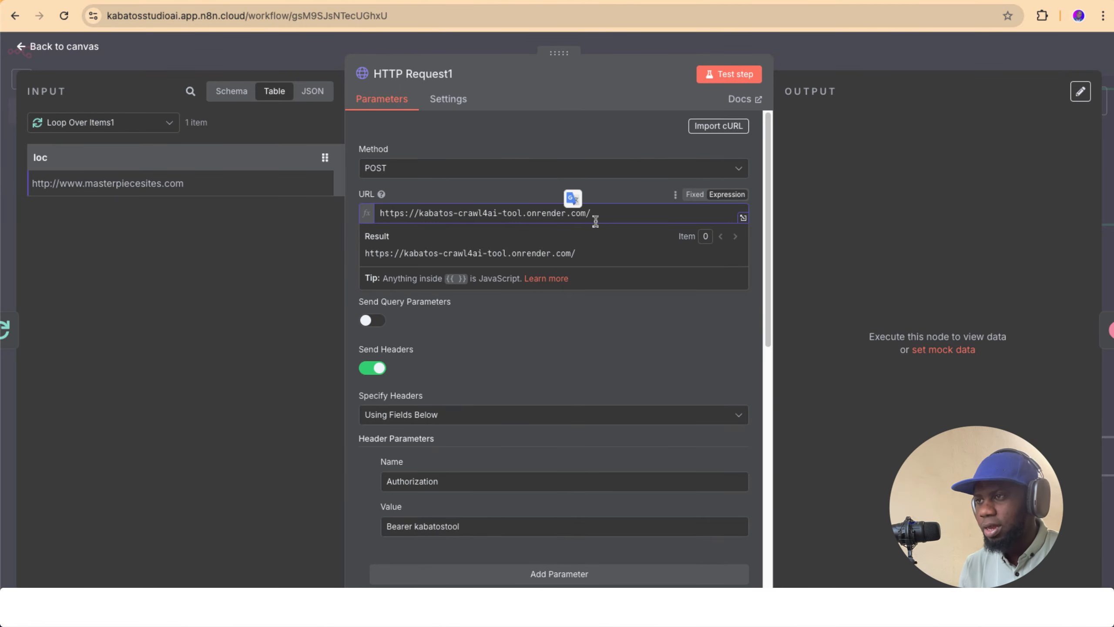
type("crawl")
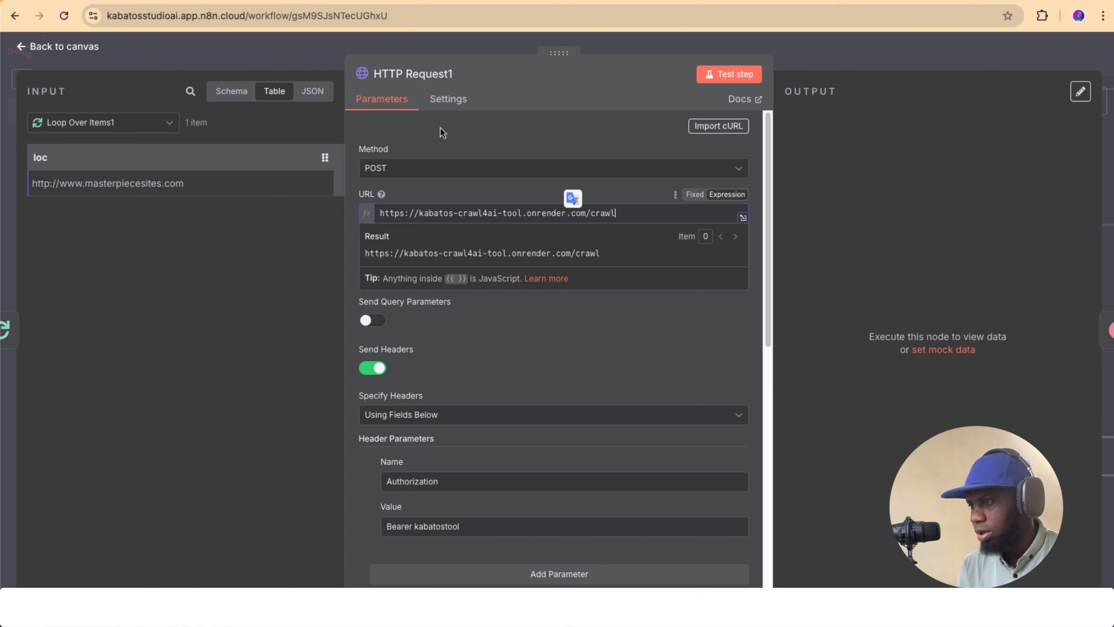
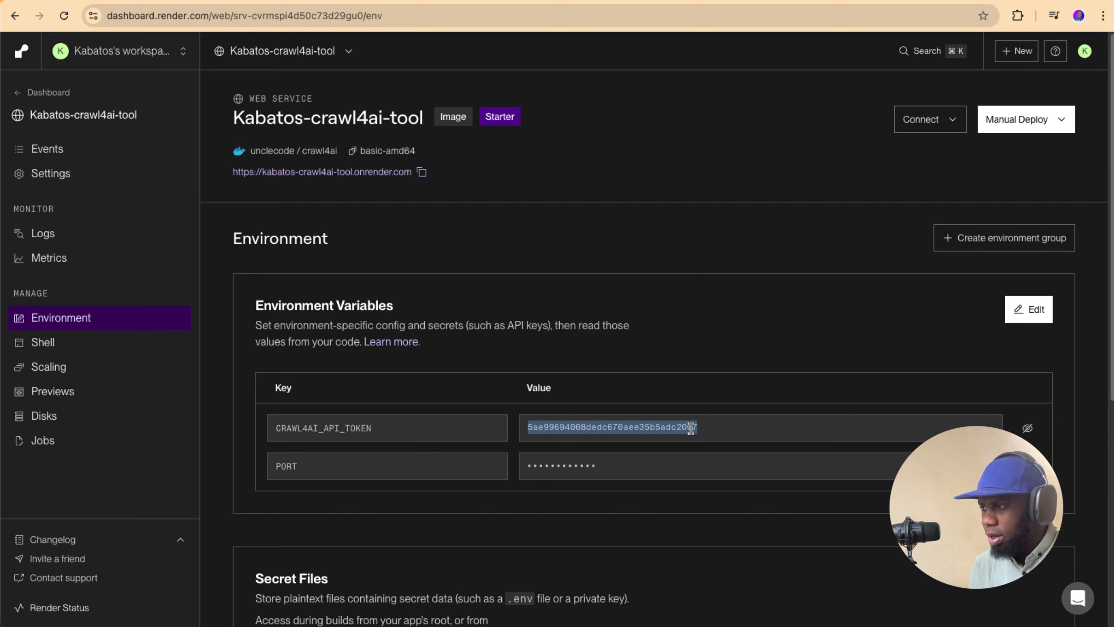
Step: Replace the CRAWL4AI_API_TOKEN value in the service's environment variables with a new API token and save the change
left_click(1026, 310)
left_click(580, 425)
double_click(581, 423)
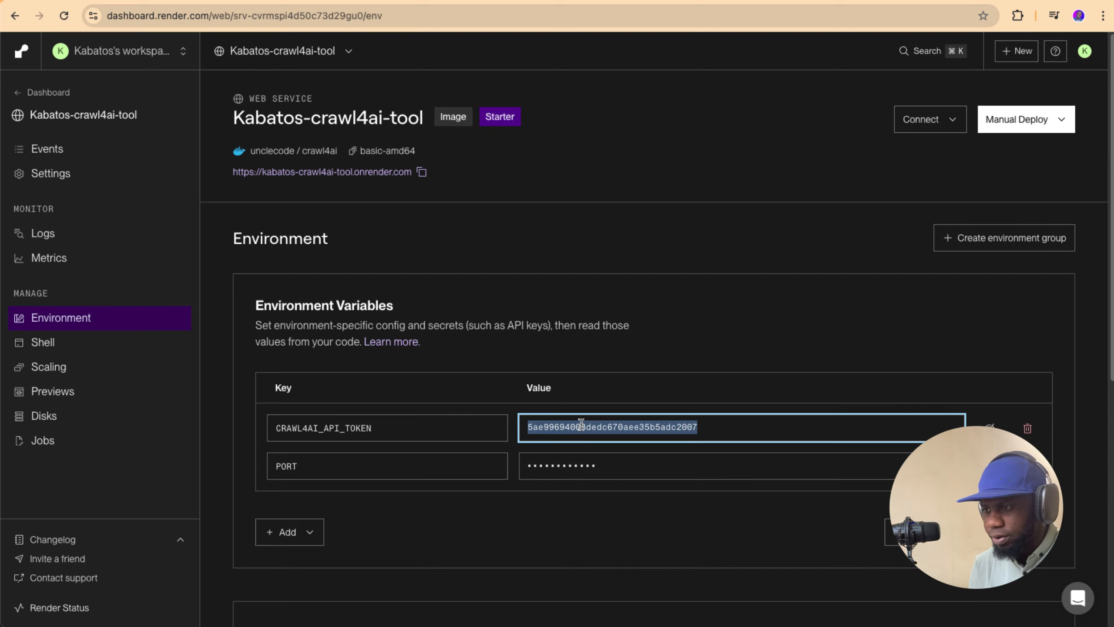
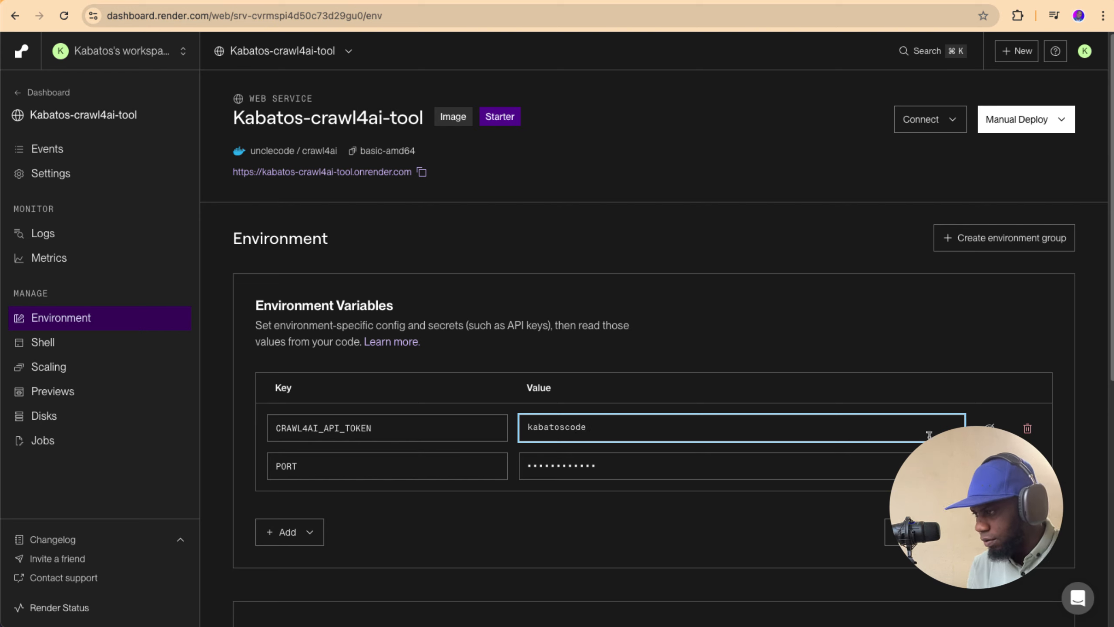
left_click(982, 532)
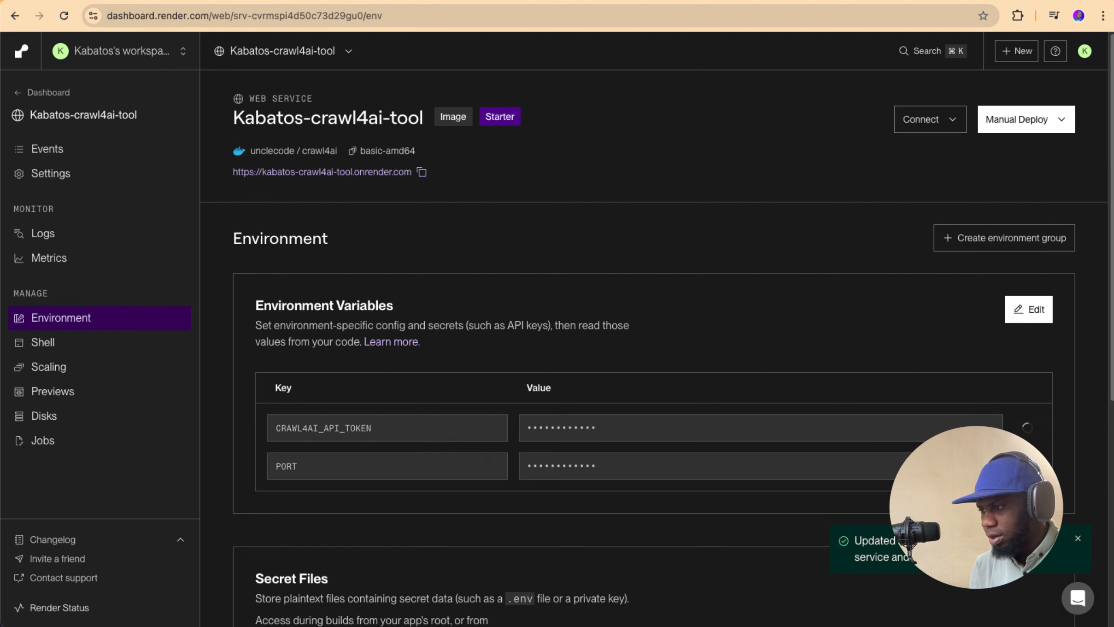
Step: Copy the saved API token value and check the service's latest deployment logs
double_click(581, 428)
key("ctrl+c")
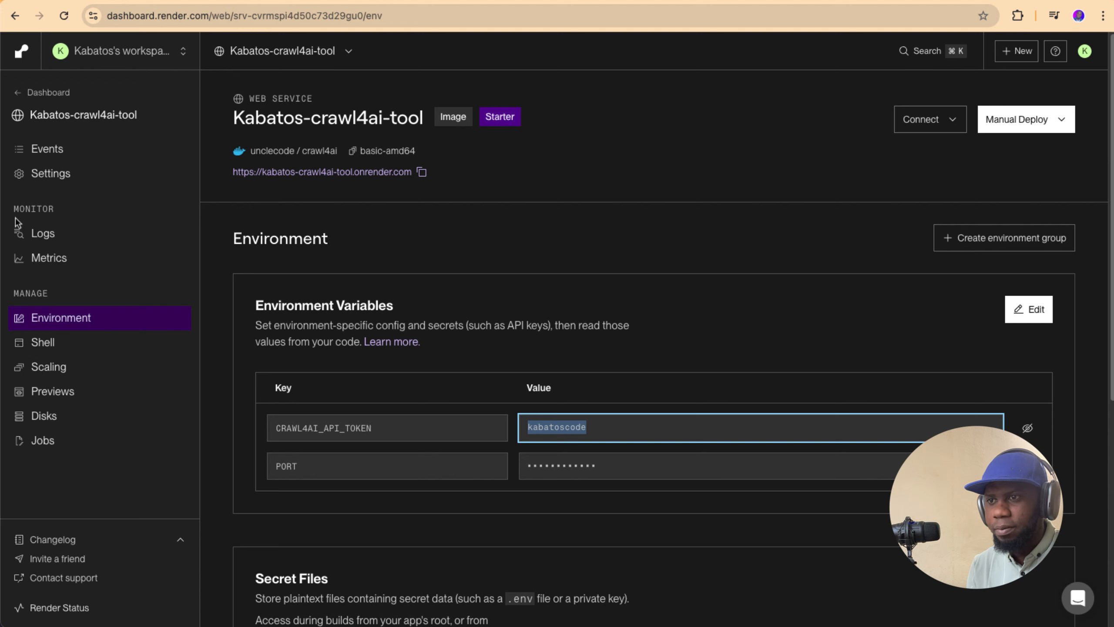
left_click(29, 238)
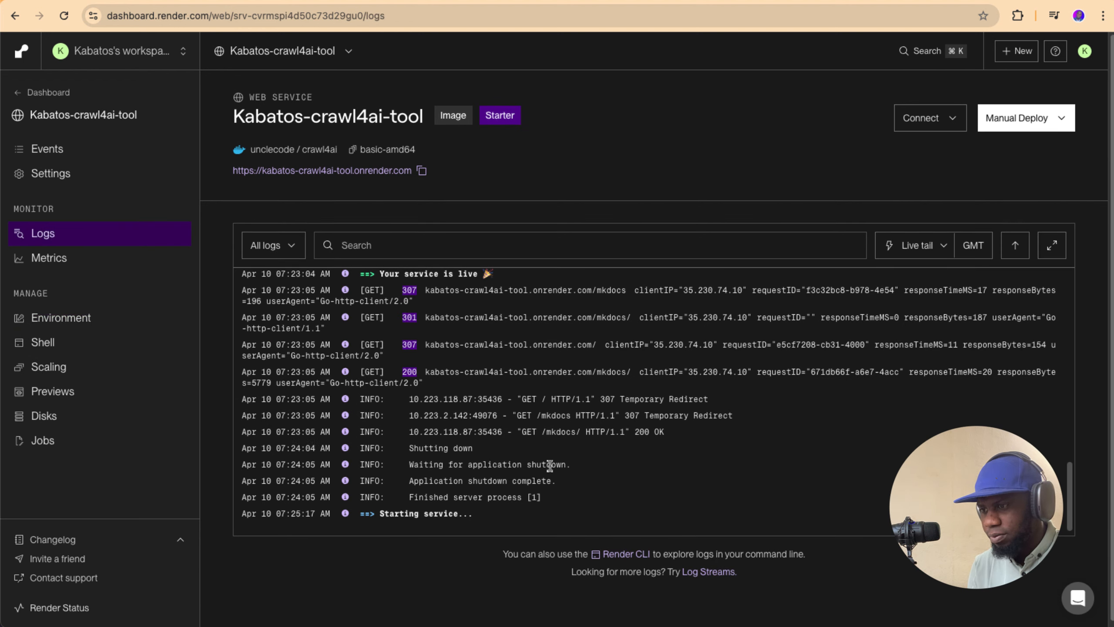
scroll(550, 466, "down", 1)
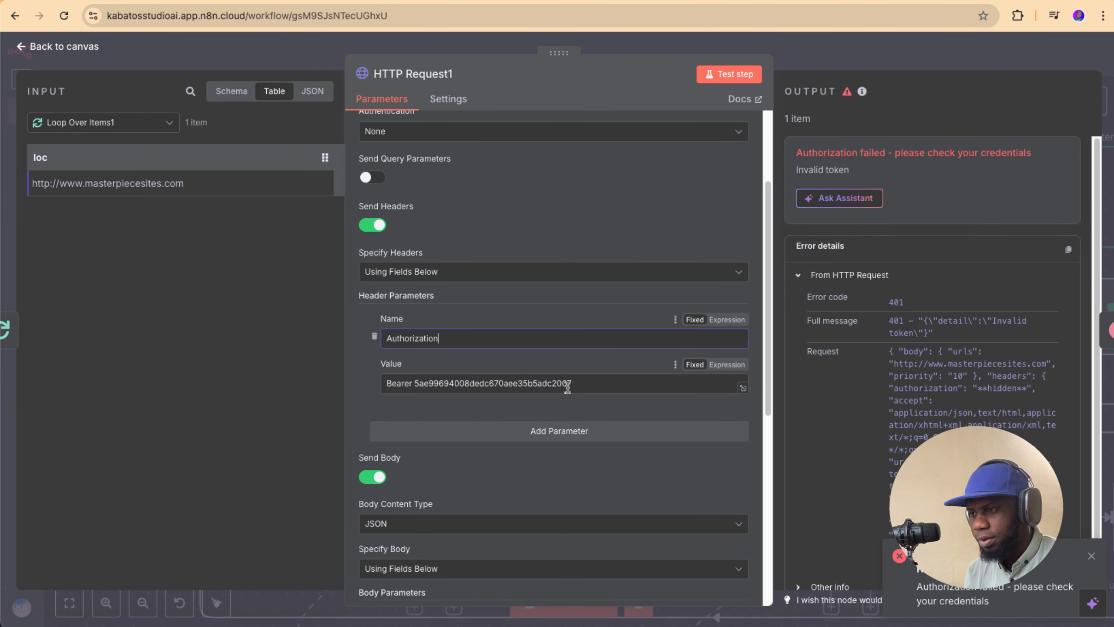
Step: In n8n's HTTP Request1 node, replace the API token after Bearer in the Authorization header and test the step
double_click(567, 384)
key("ctrl+v")
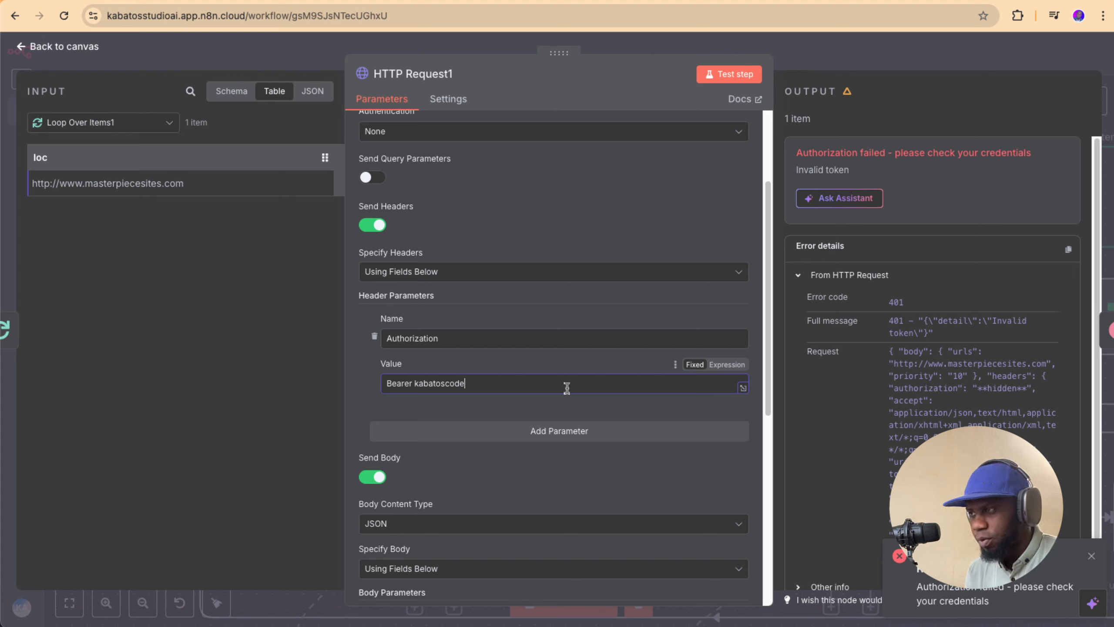
left_click(731, 75)
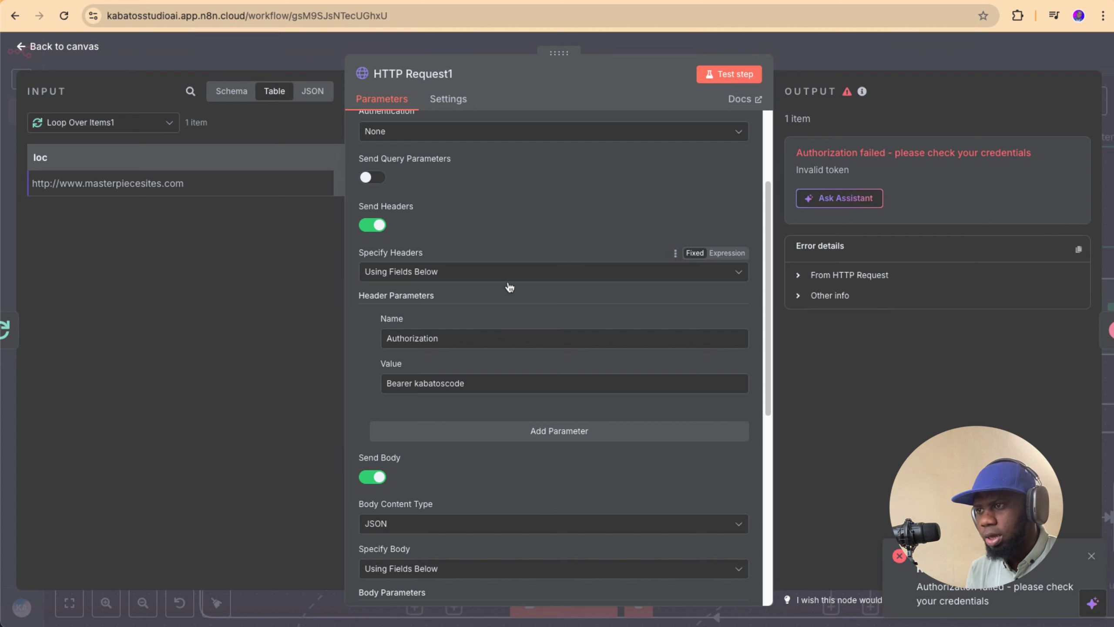
scroll(509, 287, "up", 3)
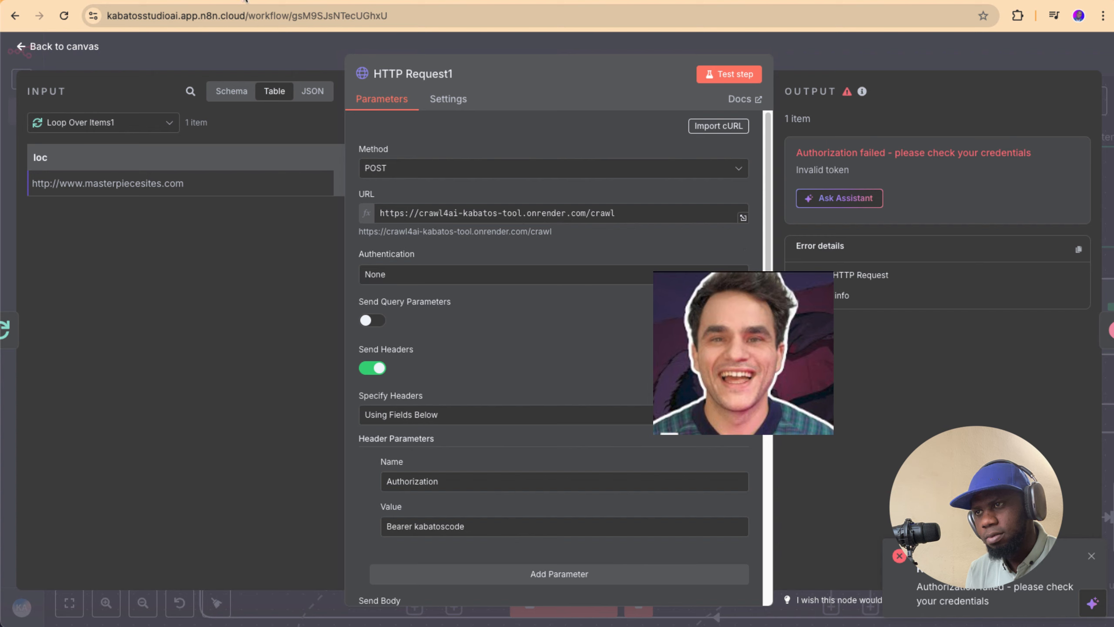
left_click(244, 2)
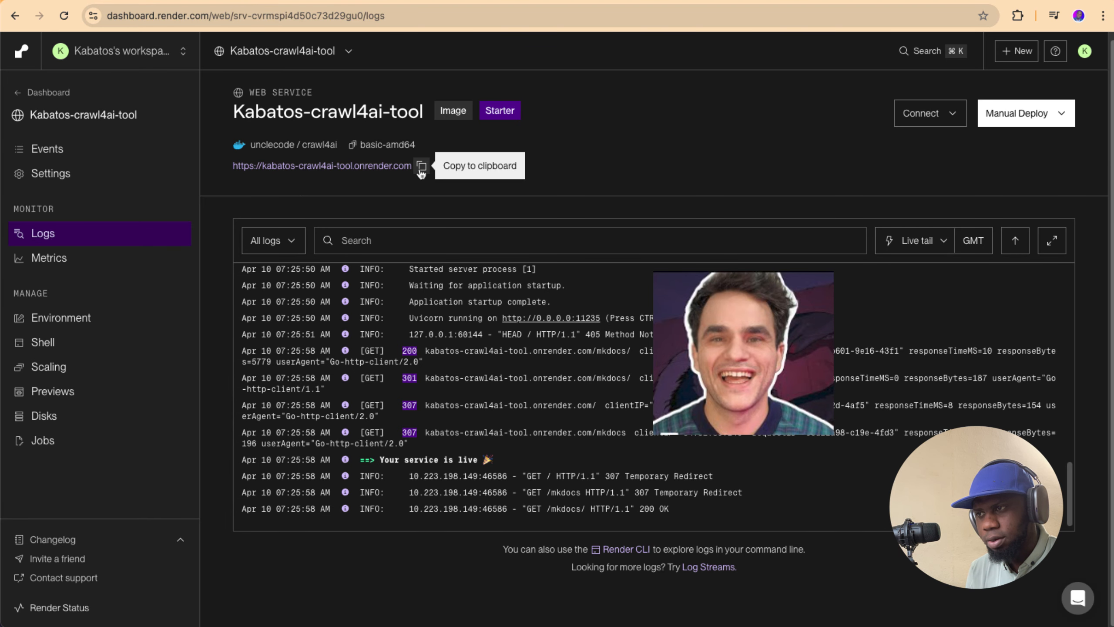
left_click(421, 166)
left_click(328, 3)
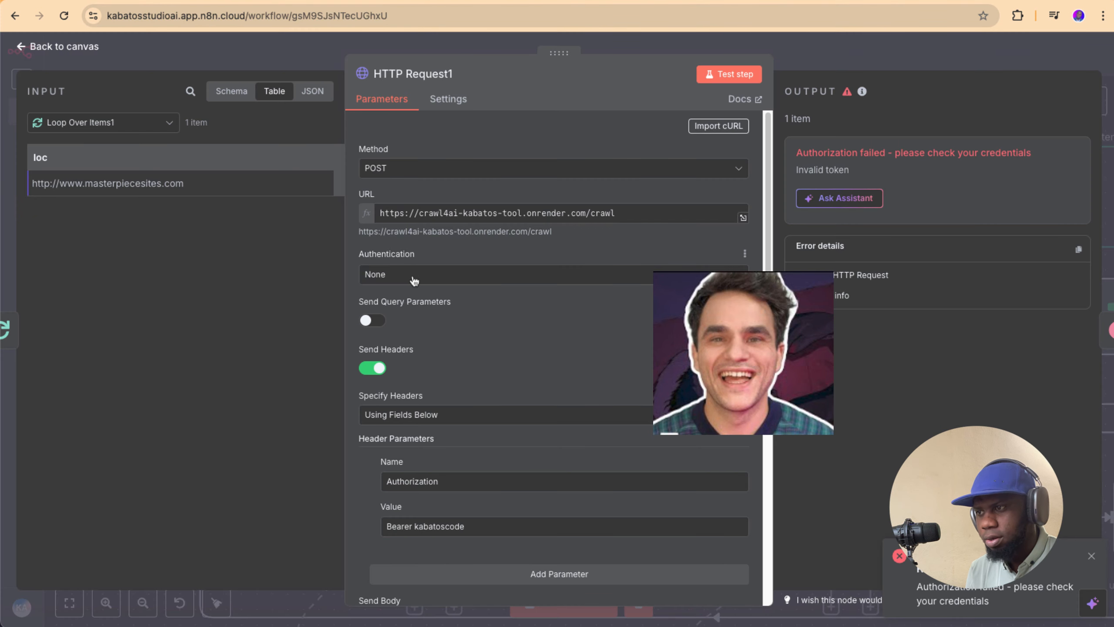
left_click_drag(585, 214, 363, 222)
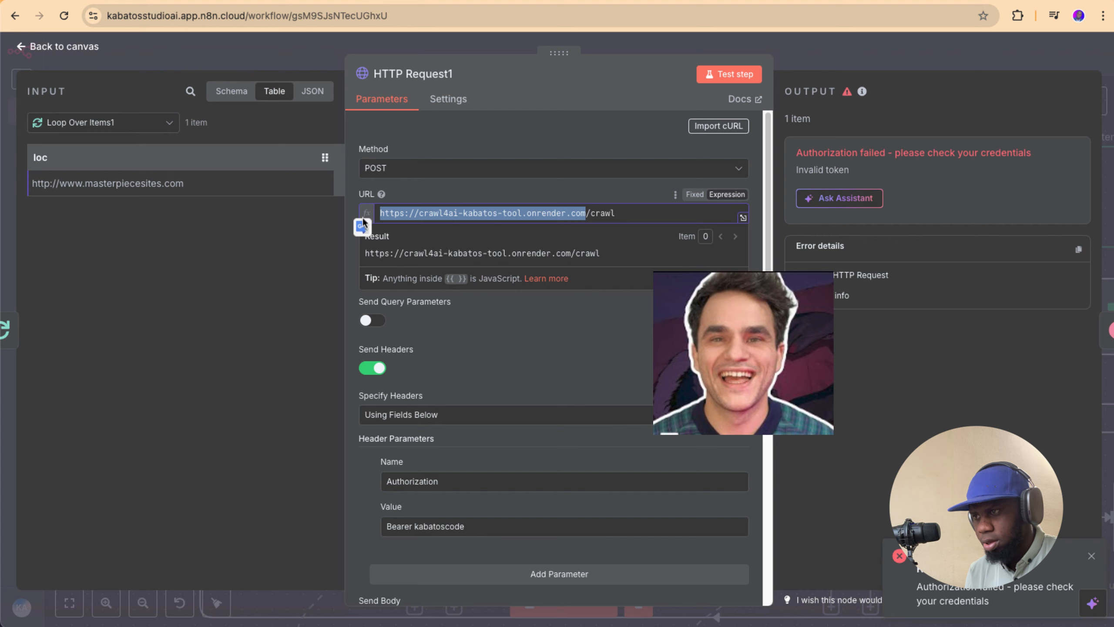
key("super+v")
left_click(726, 81)
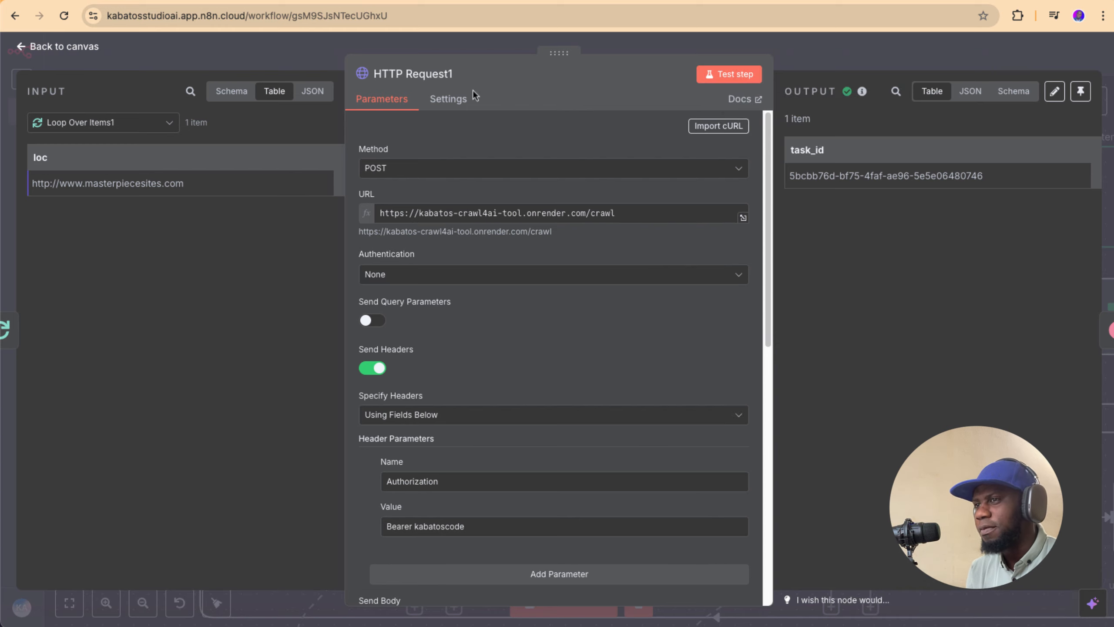
Step: Revisit the service address on Render, copy it, and return to the HTTP Request1 node to compare its URL
left_click(248, 1)
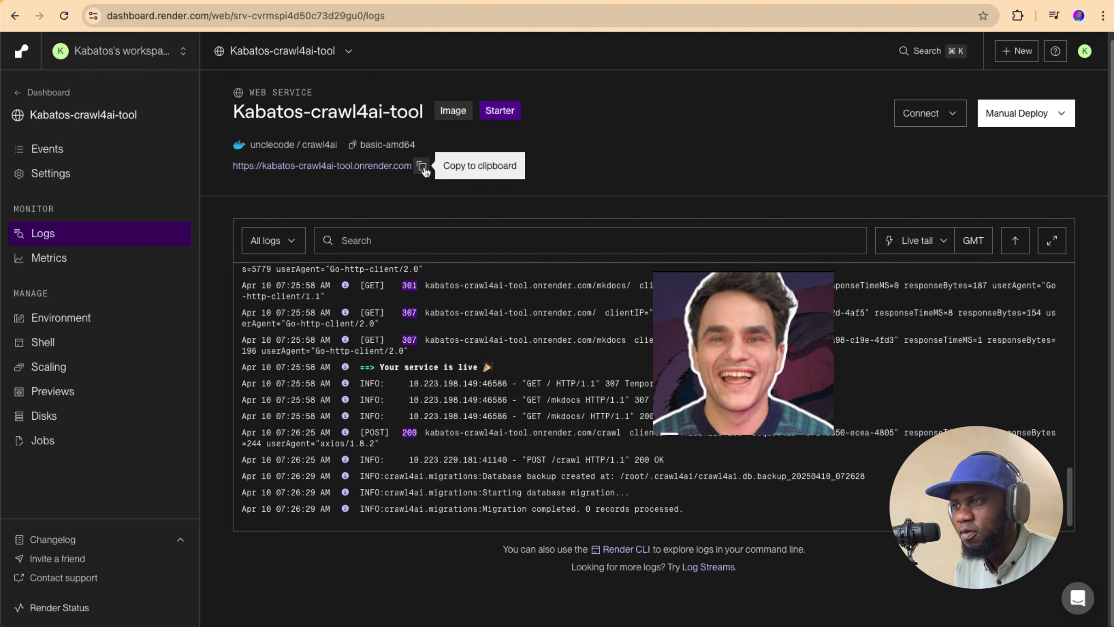
left_click(423, 168)
left_click(367, 1)
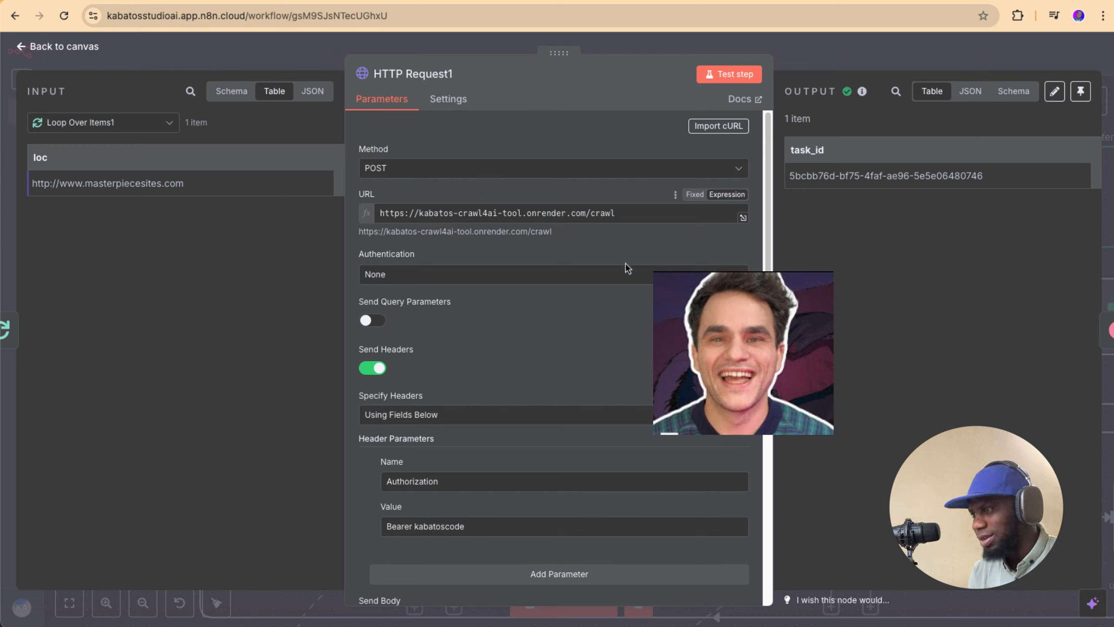
Step: Enlarge the HTTP Request1 output area, view the output as JSON, and review the node's body parameters before closing it
left_click_drag(772, 210, 702, 210)
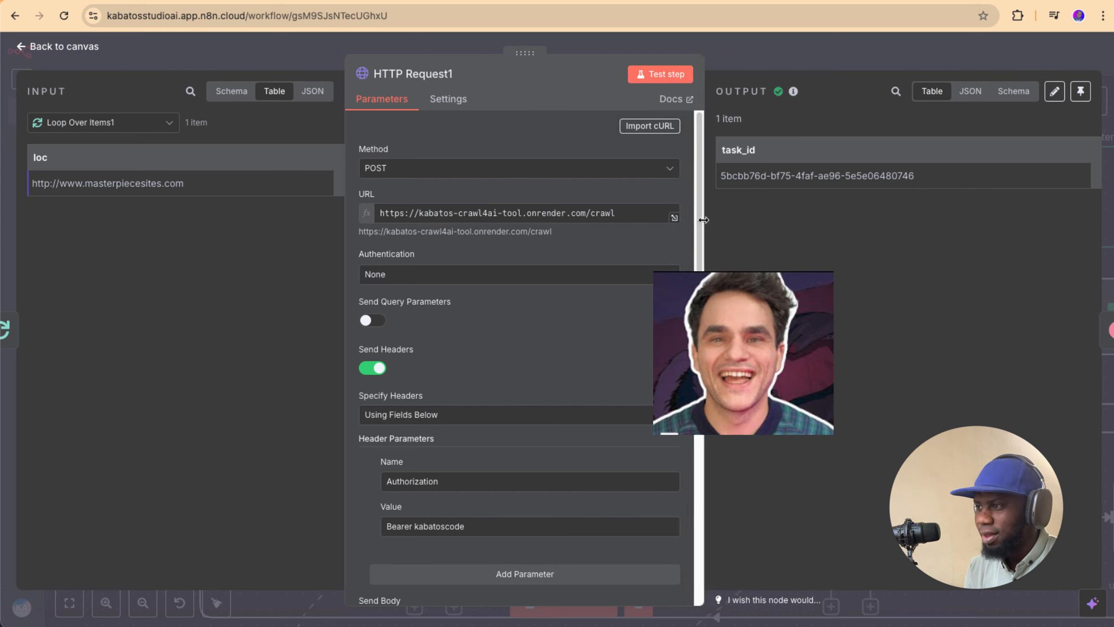
left_click(975, 92)
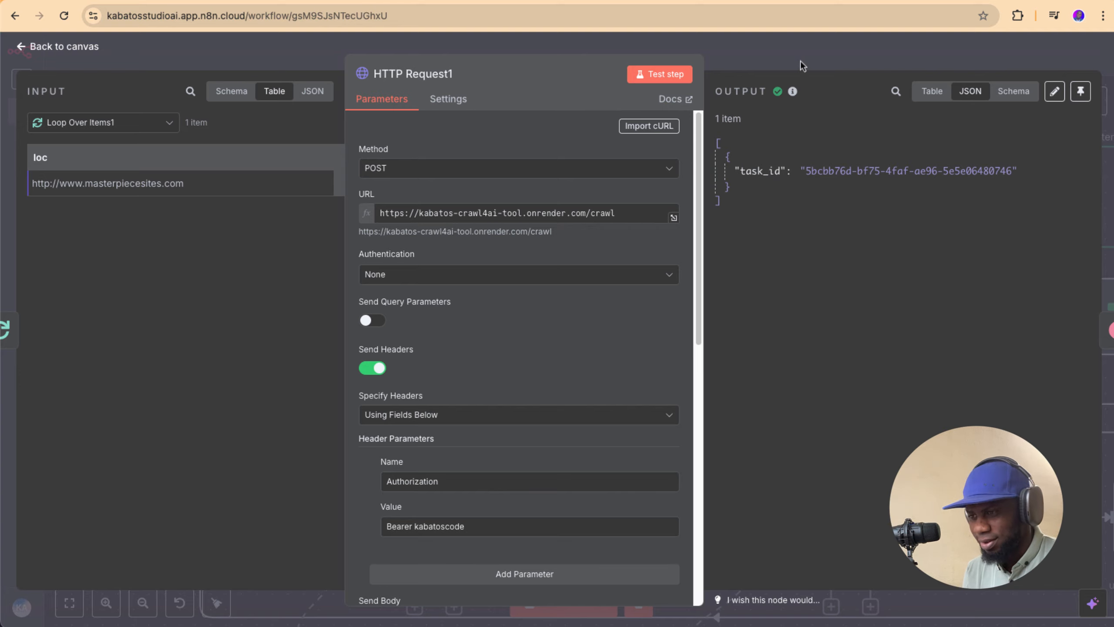
scroll(625, 362, "down", 10)
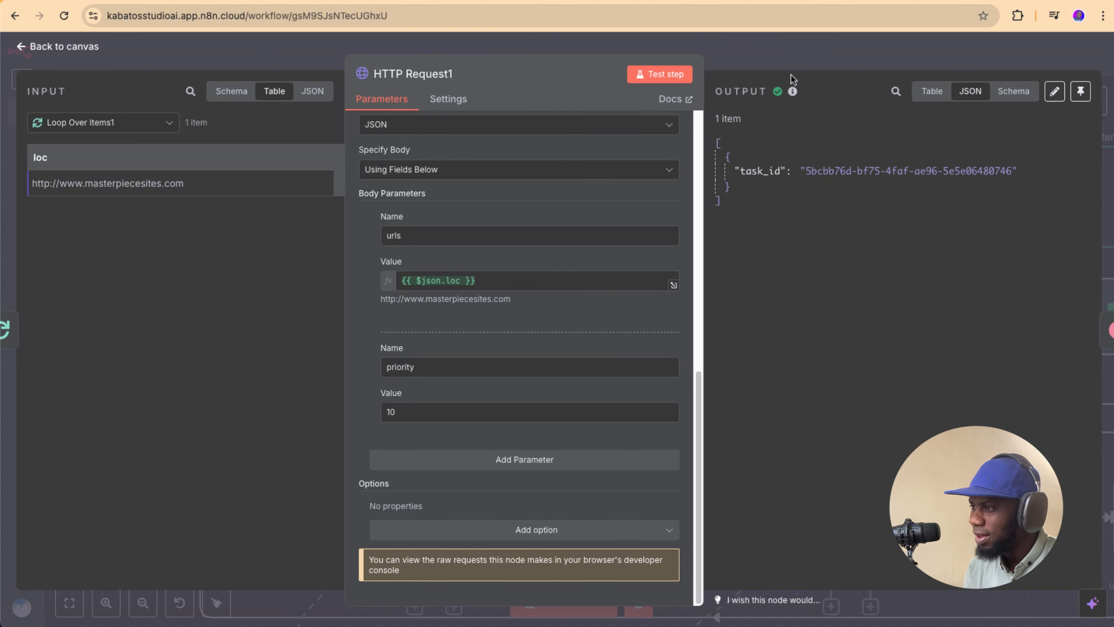
left_click(796, 66)
Step: Set the Wait node's wait amount to 10 seconds and return to the canvas
left_click_drag(783, 353, 589, 356)
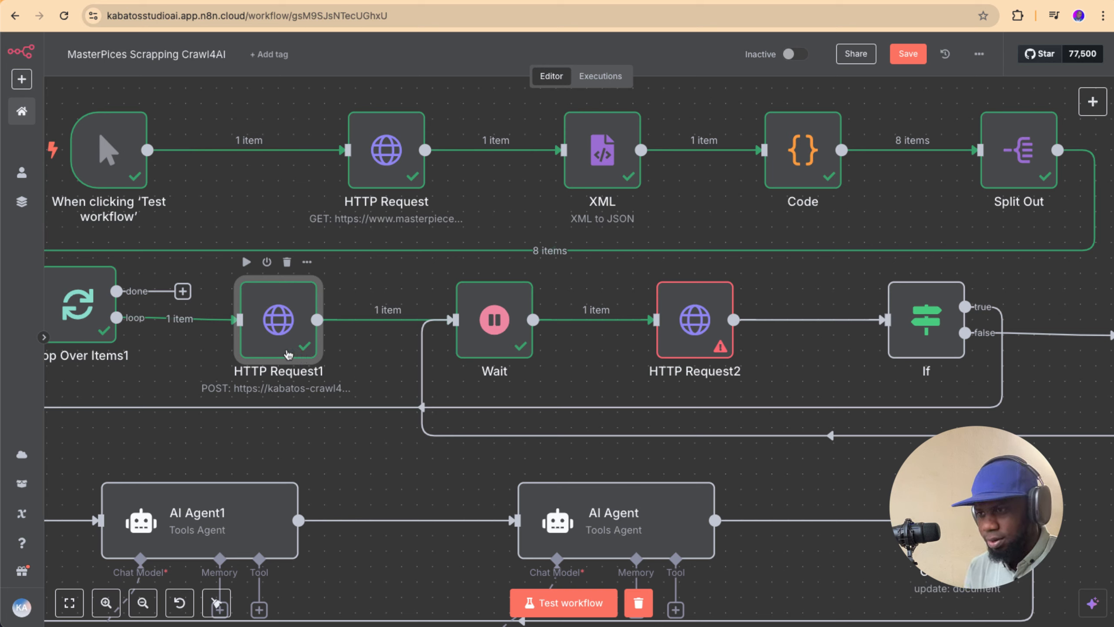
mouse_move(322, 342)
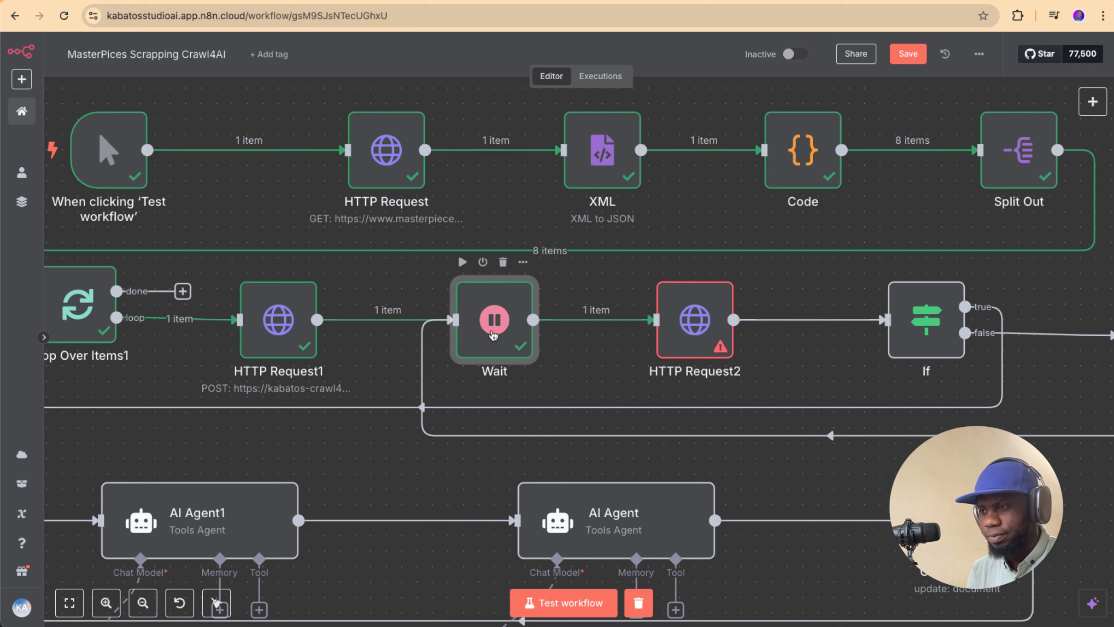
double_click(493, 334)
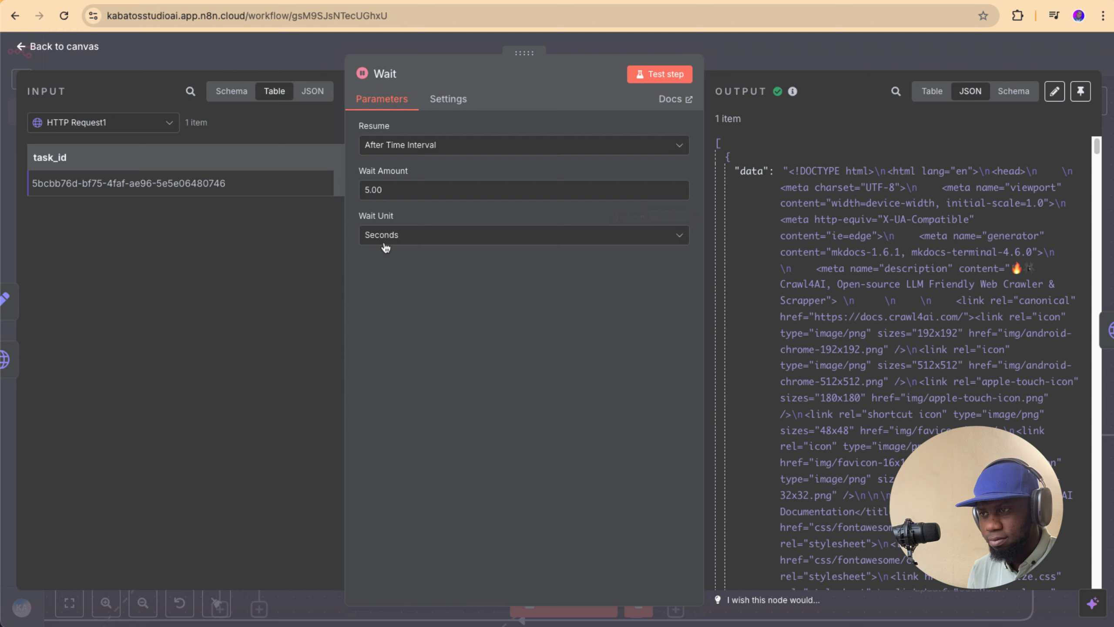
left_click(368, 190)
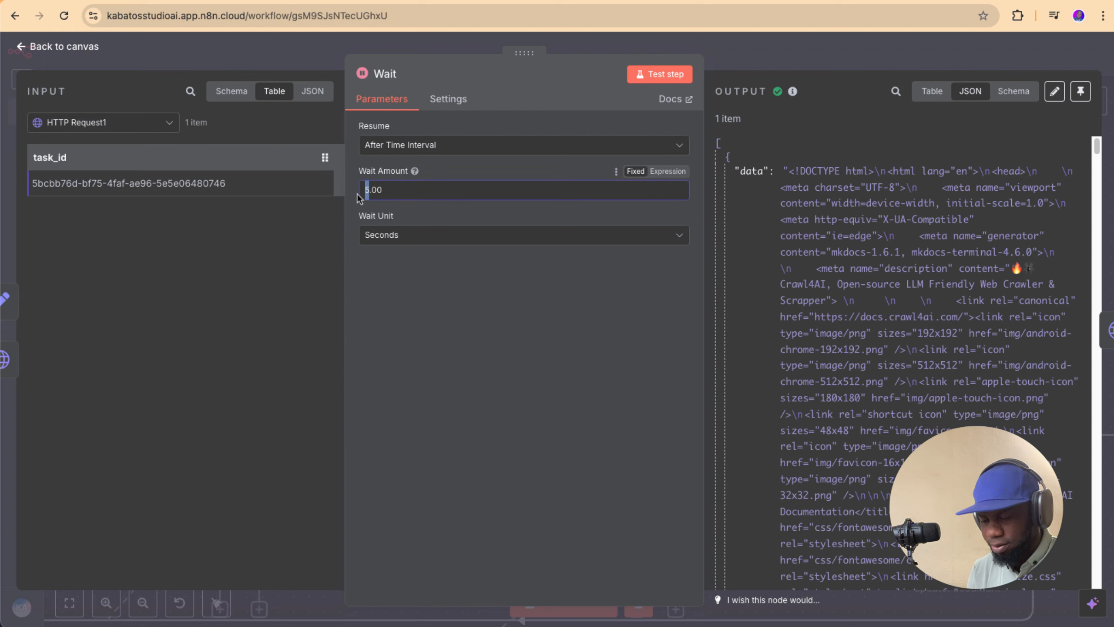
type("10")
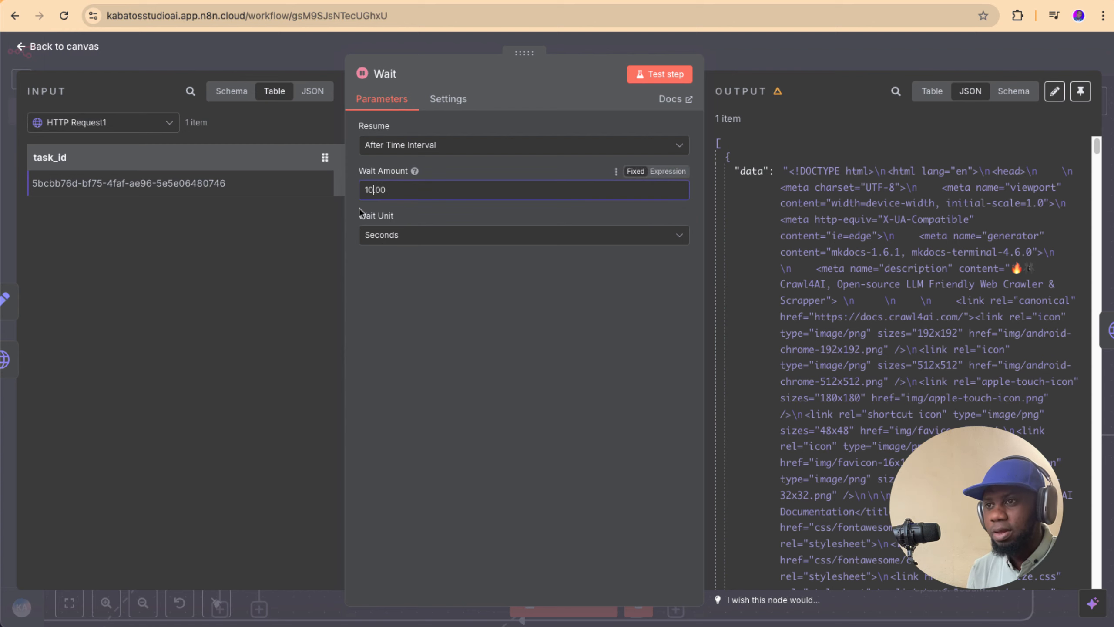
left_click(332, 51)
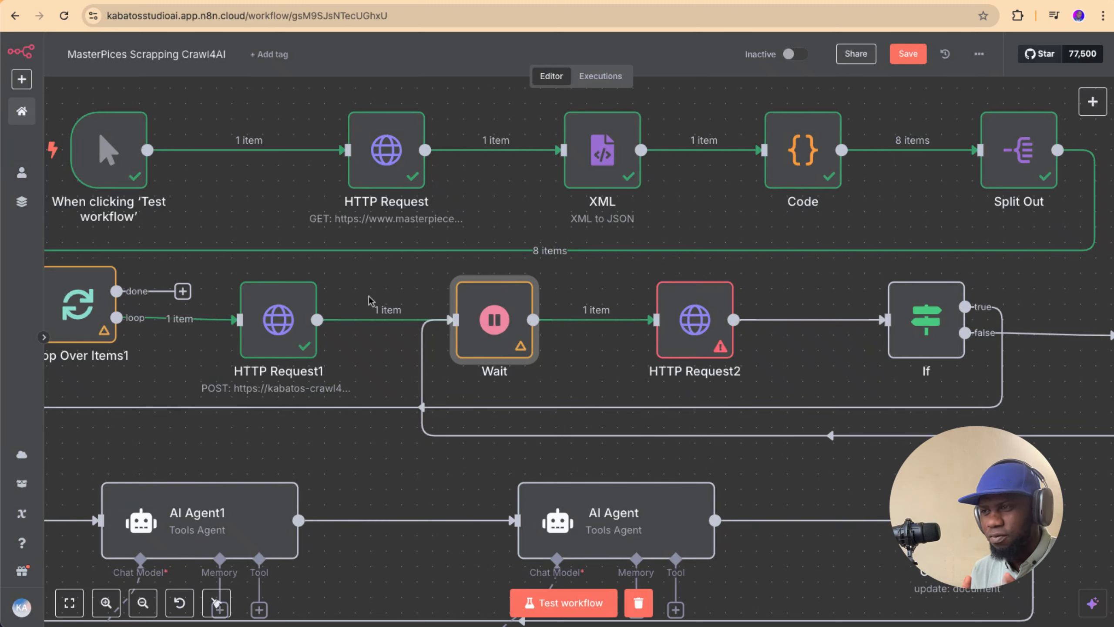
Step: Open the Code node and examine the blogs address in its allowedUrls list
mouse_move(481, 320)
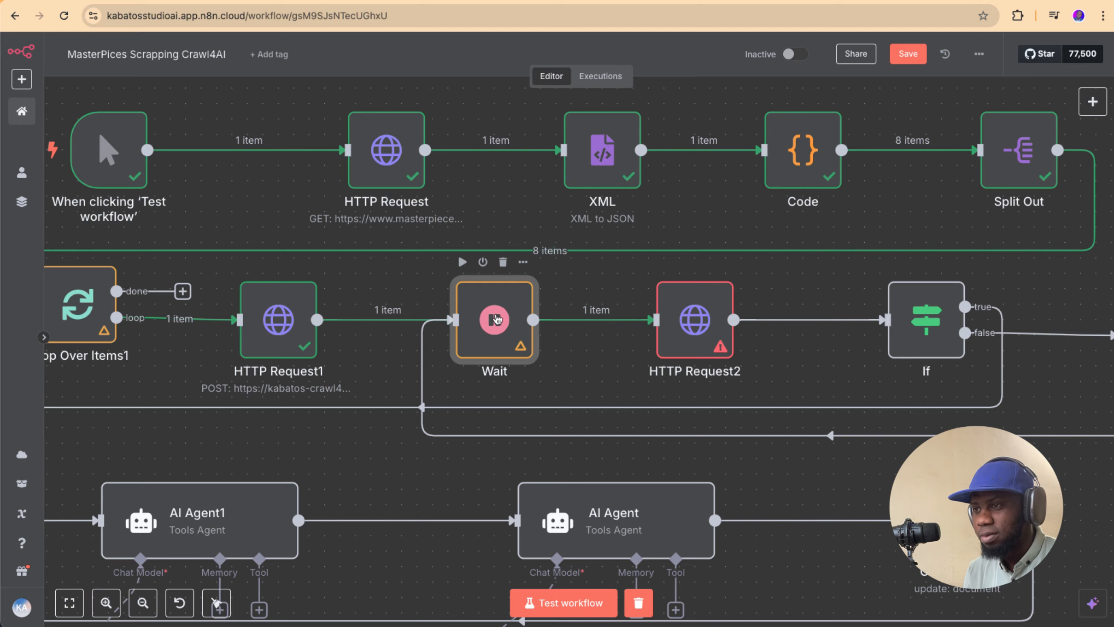
double_click(803, 149)
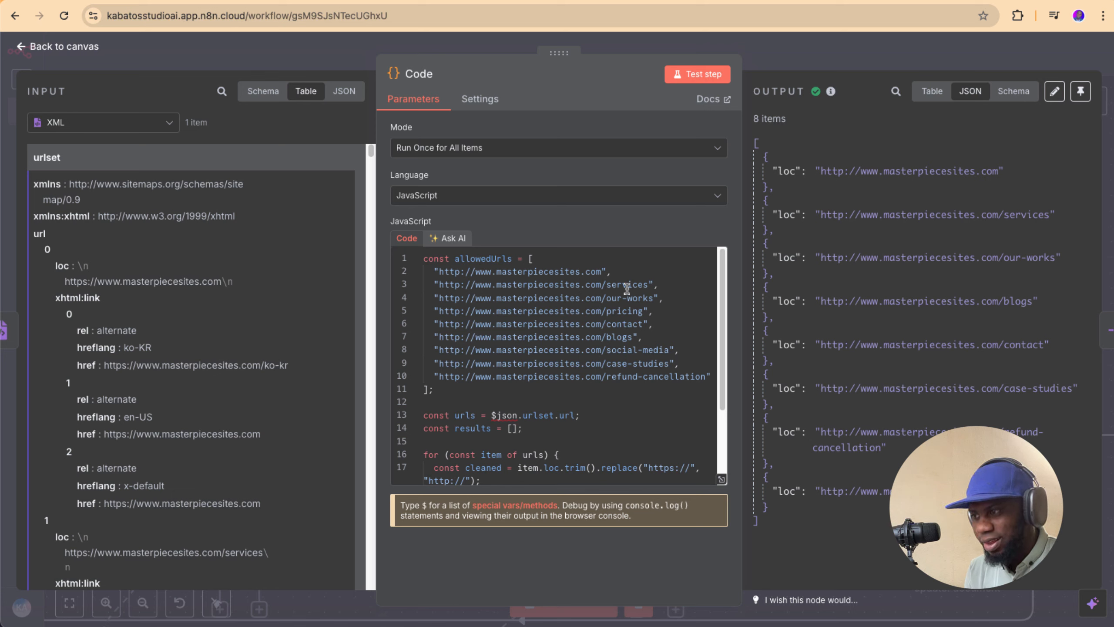
double_click(621, 338)
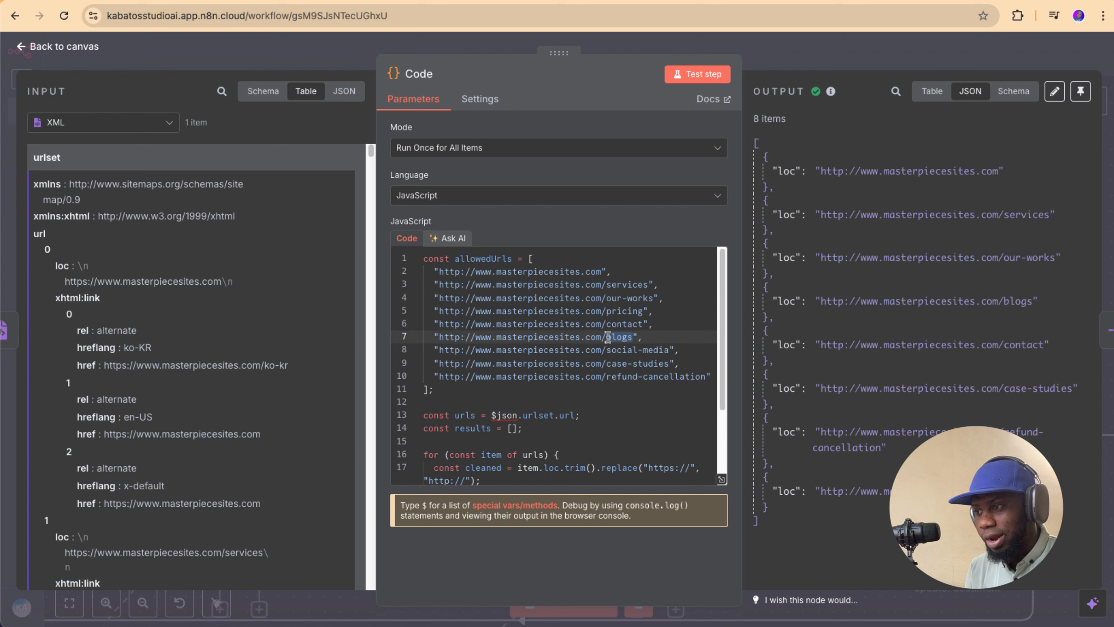
left_click(607, 337)
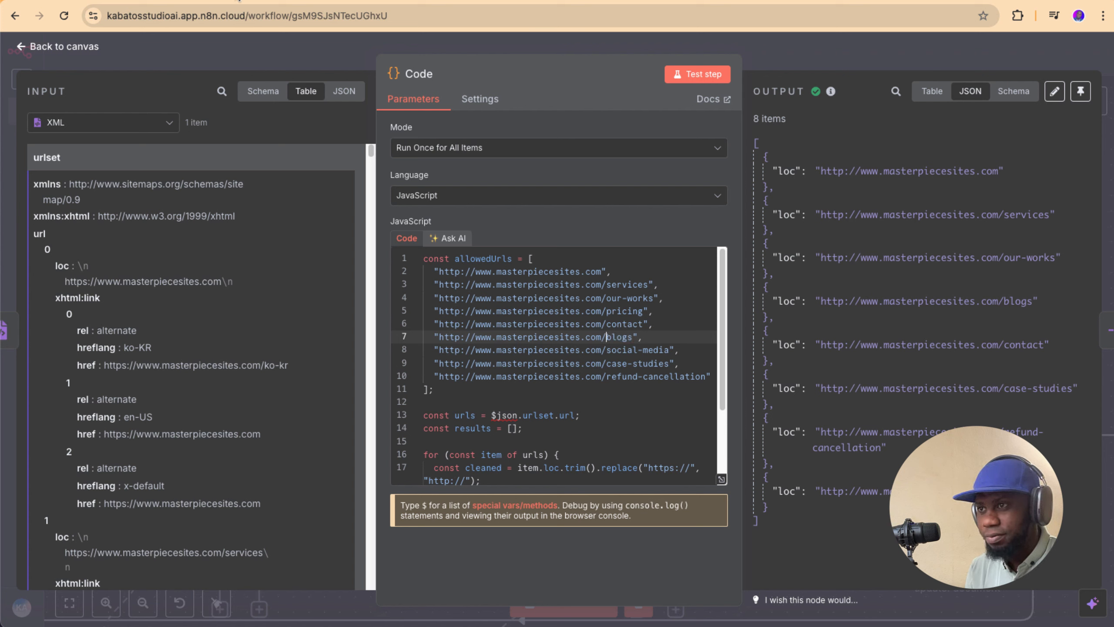
Step: Open the Blogs page of the Masterpiece Sites website and look through its posts and footer
left_click(250, 0)
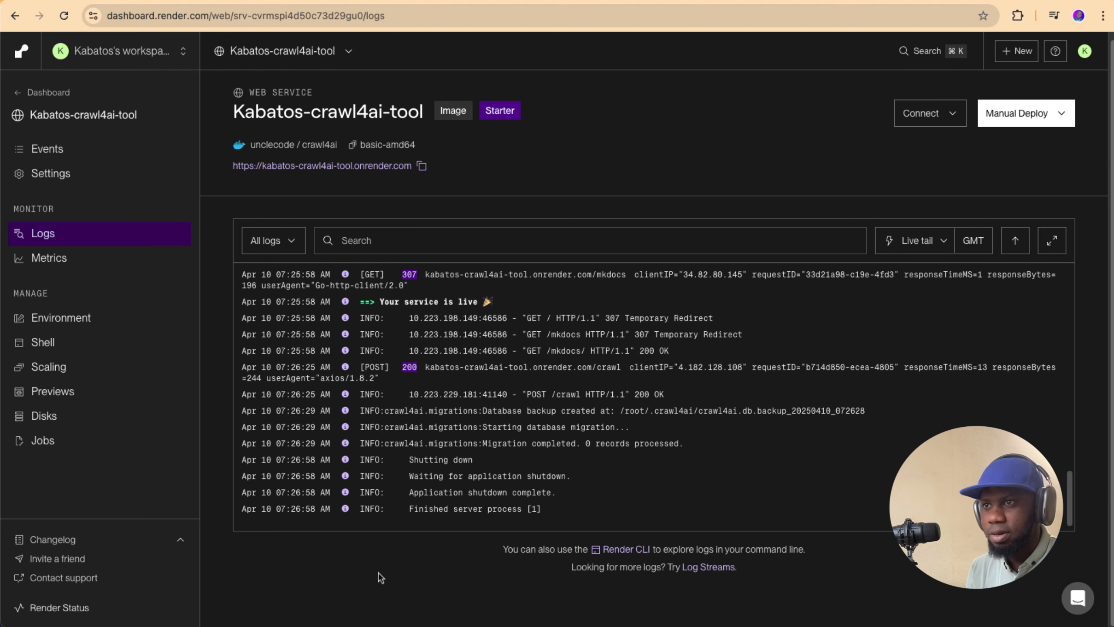
left_click(325, 56)
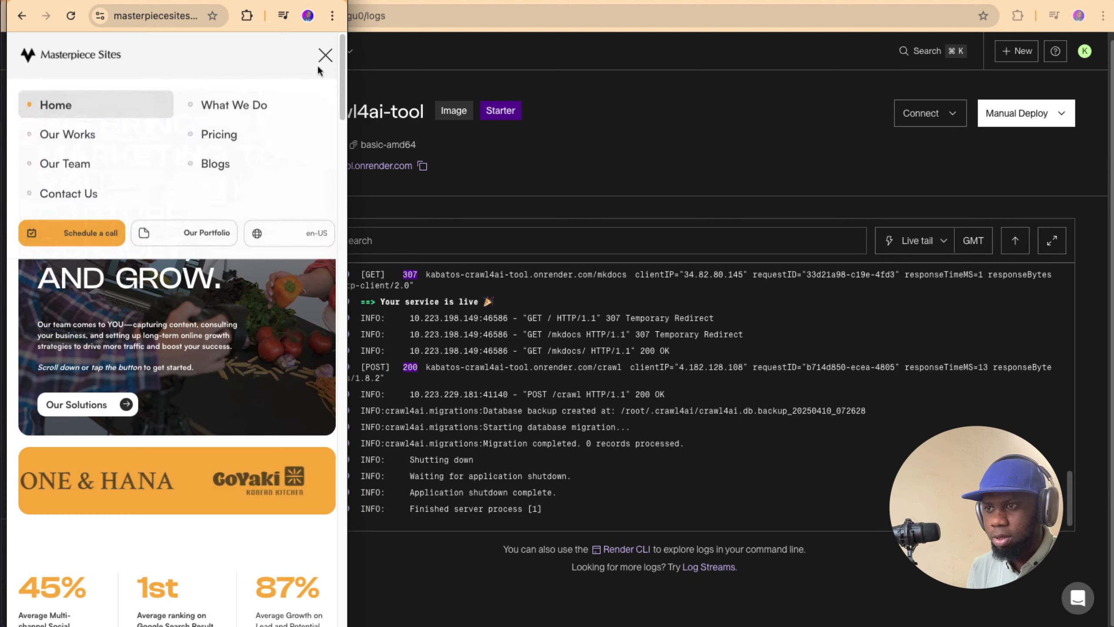
left_click(212, 176)
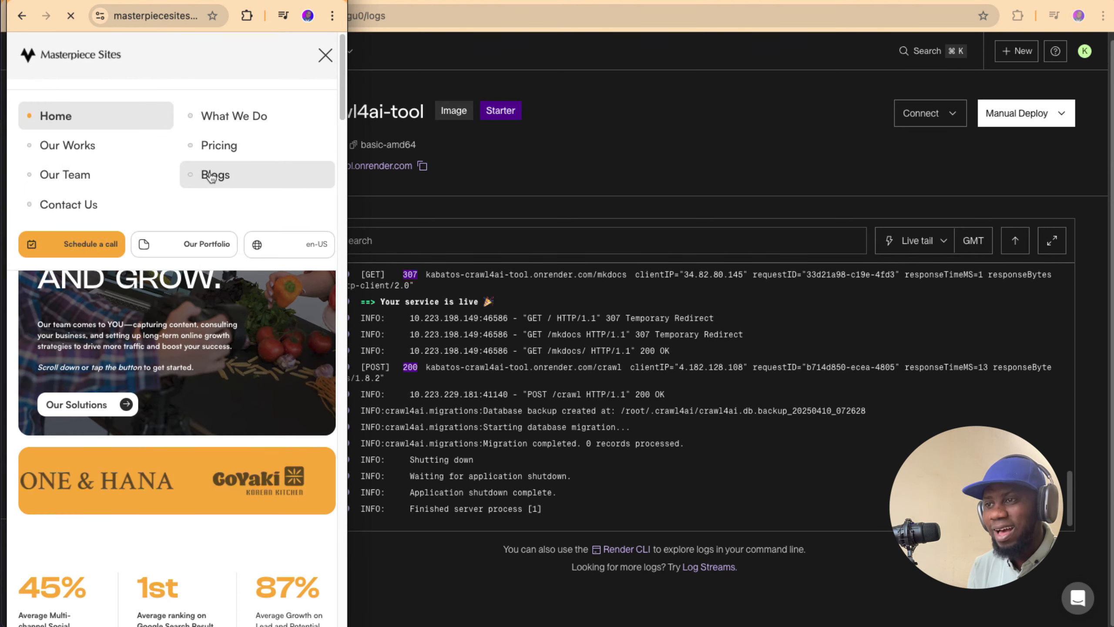
scroll(149, 400, "down", 10)
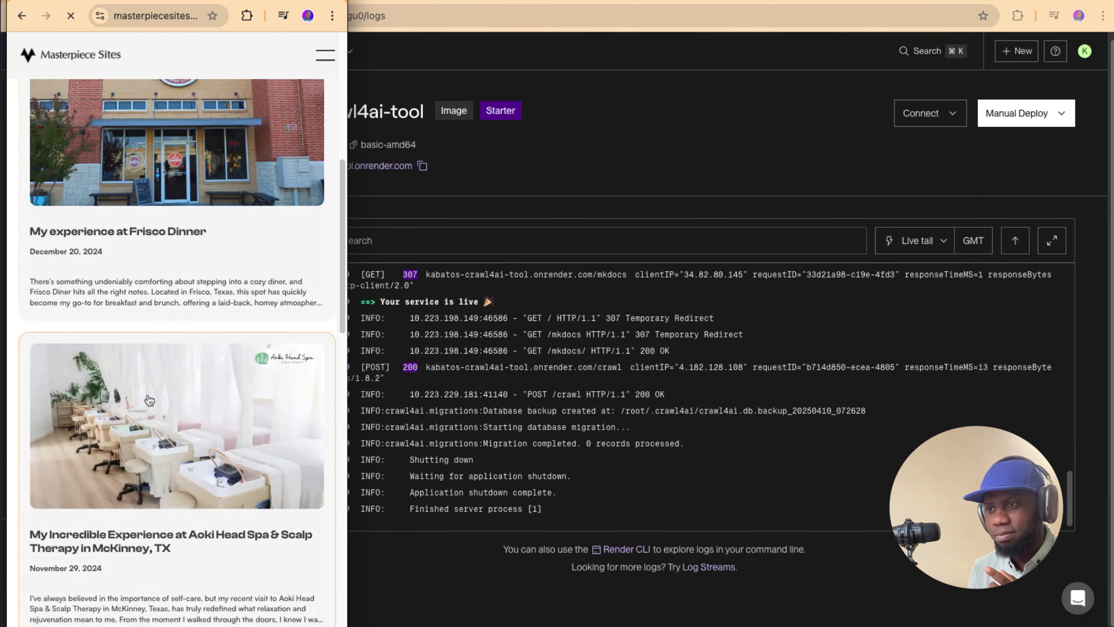
scroll(150, 400, "down", 15)
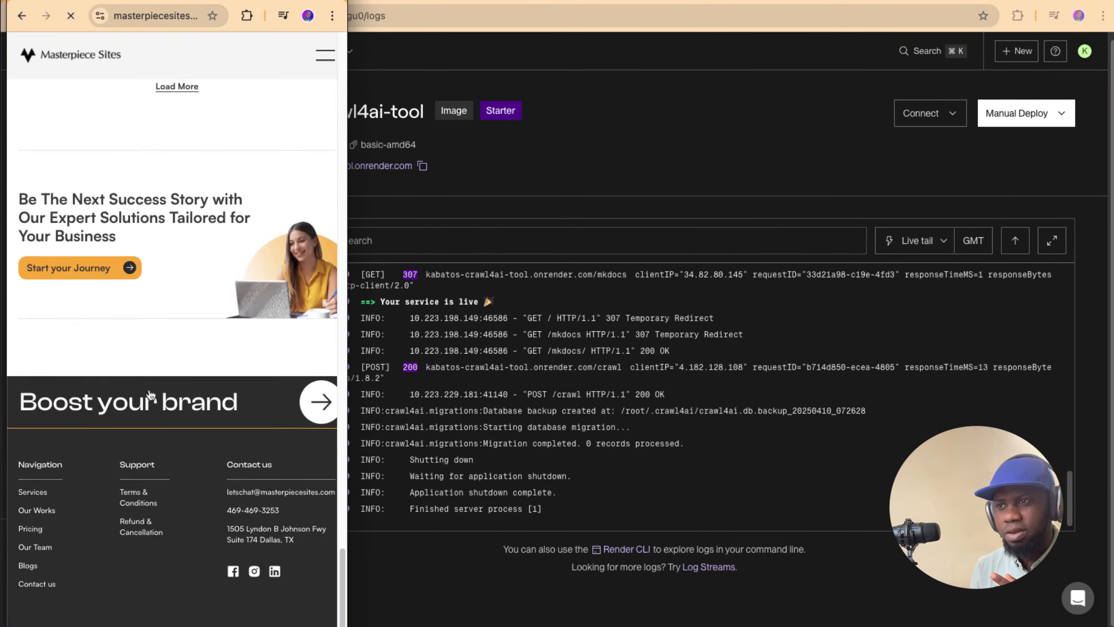
scroll(150, 396, "up", 20)
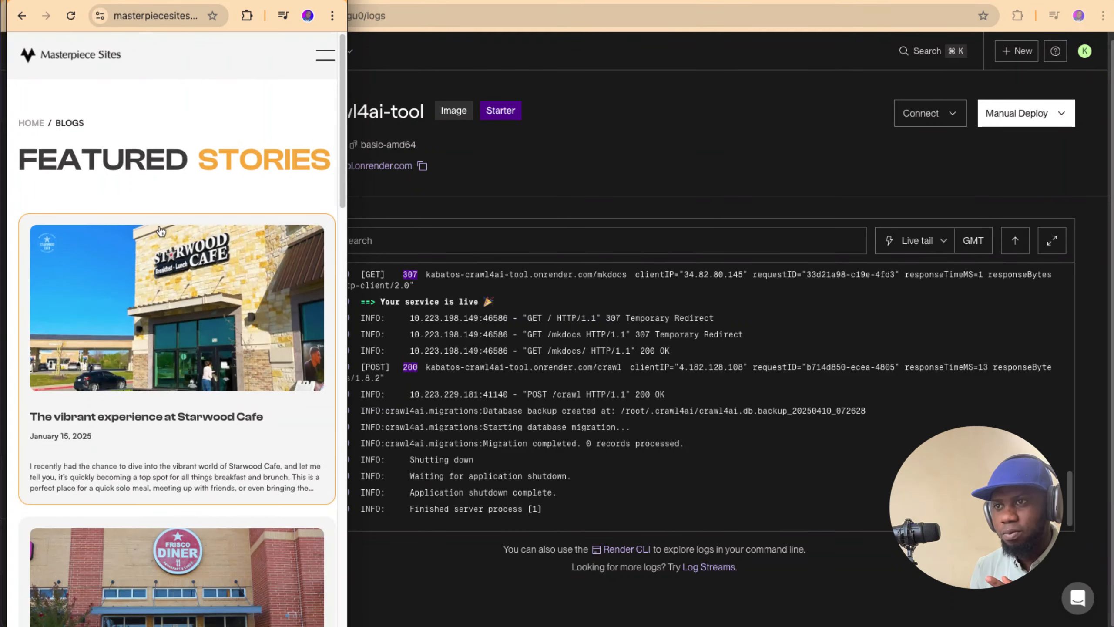
Step: Finish looking through the Featured Stories page, switch back to the n8n workflow and close the Code node
scroll(132, 428, "down", 1)
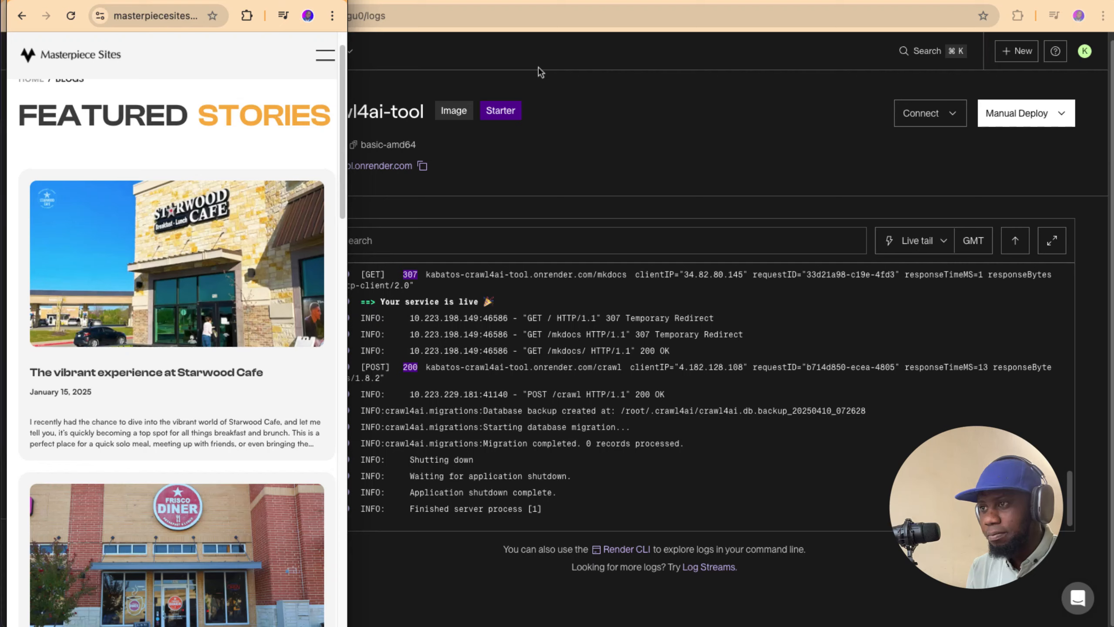
left_click(541, 71)
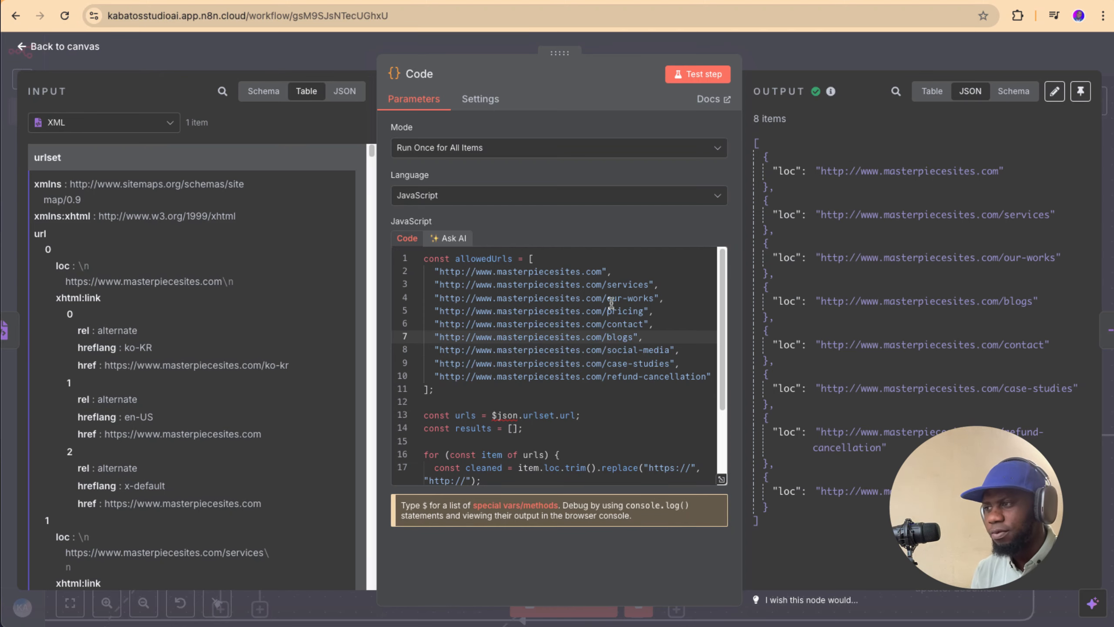
left_click(761, 46)
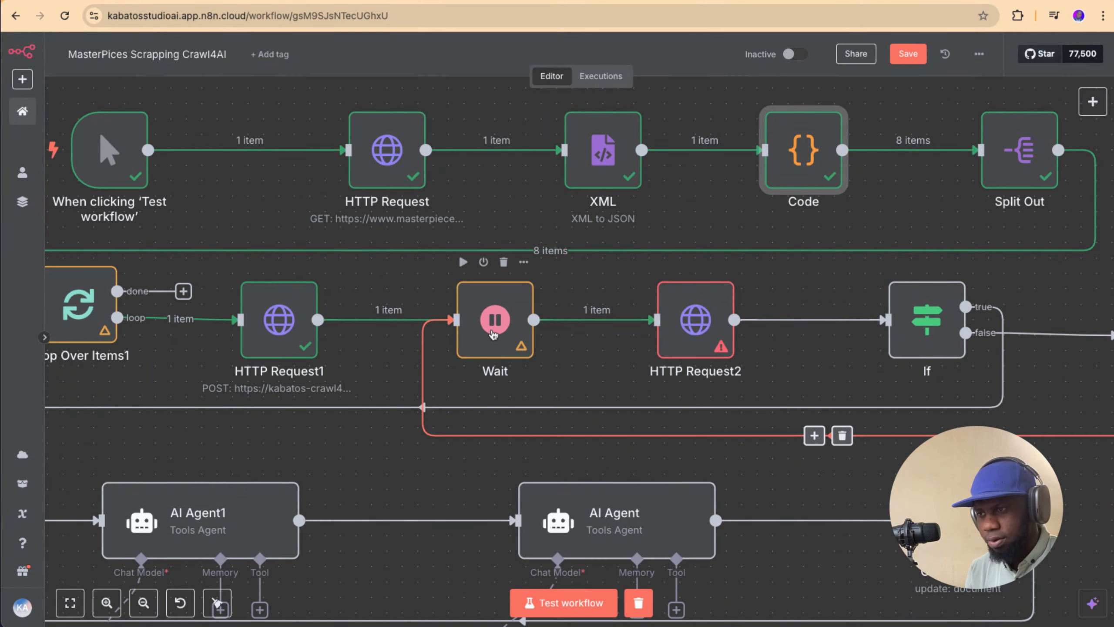
Step: Test the Wait node with its 10-second delay and check the task_id in its output before closing it
left_click(483, 324)
double_click(483, 323)
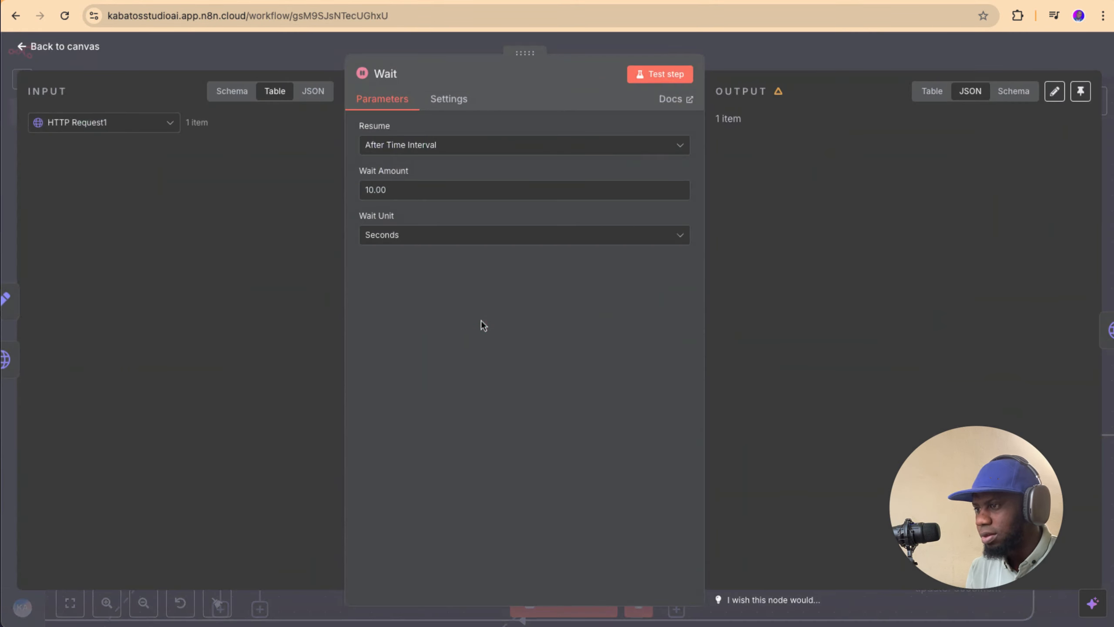
left_click(660, 75)
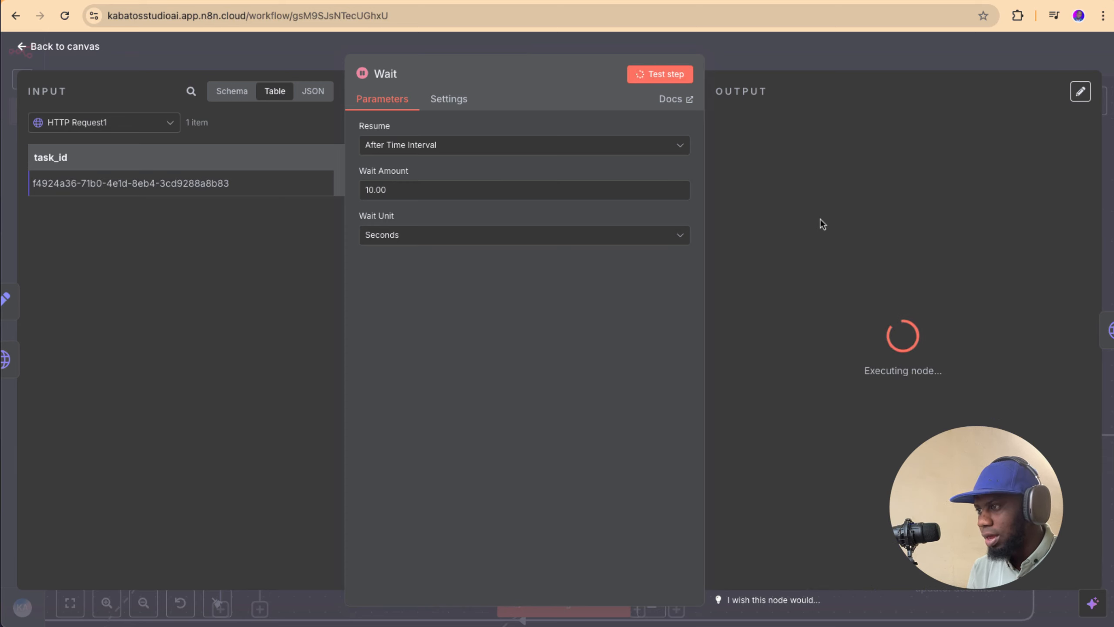
left_click(818, 63)
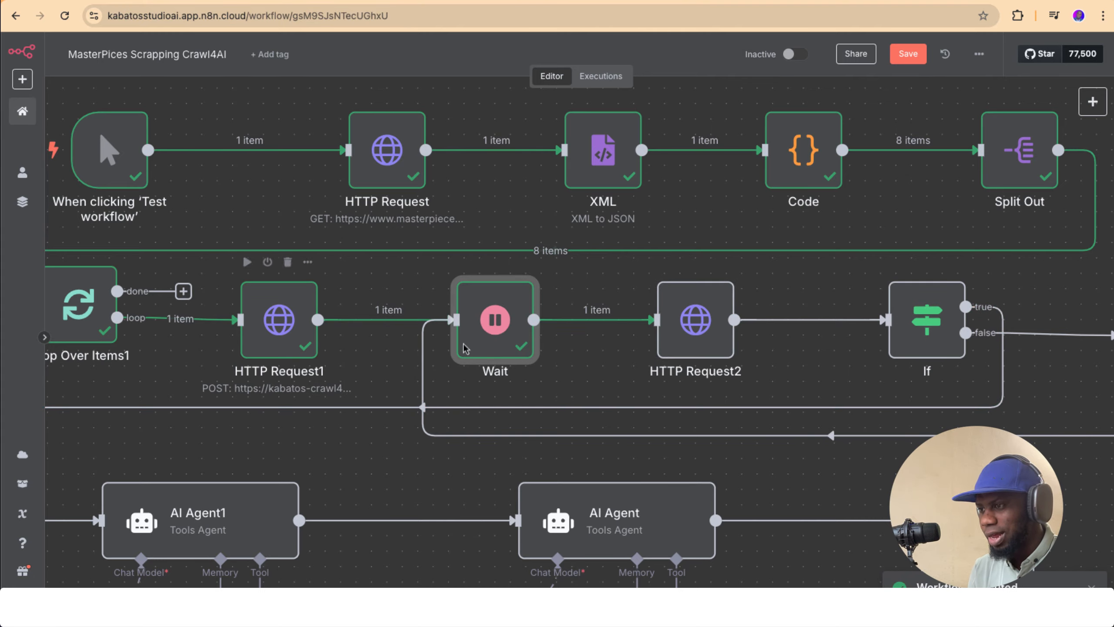
double_click(519, 329)
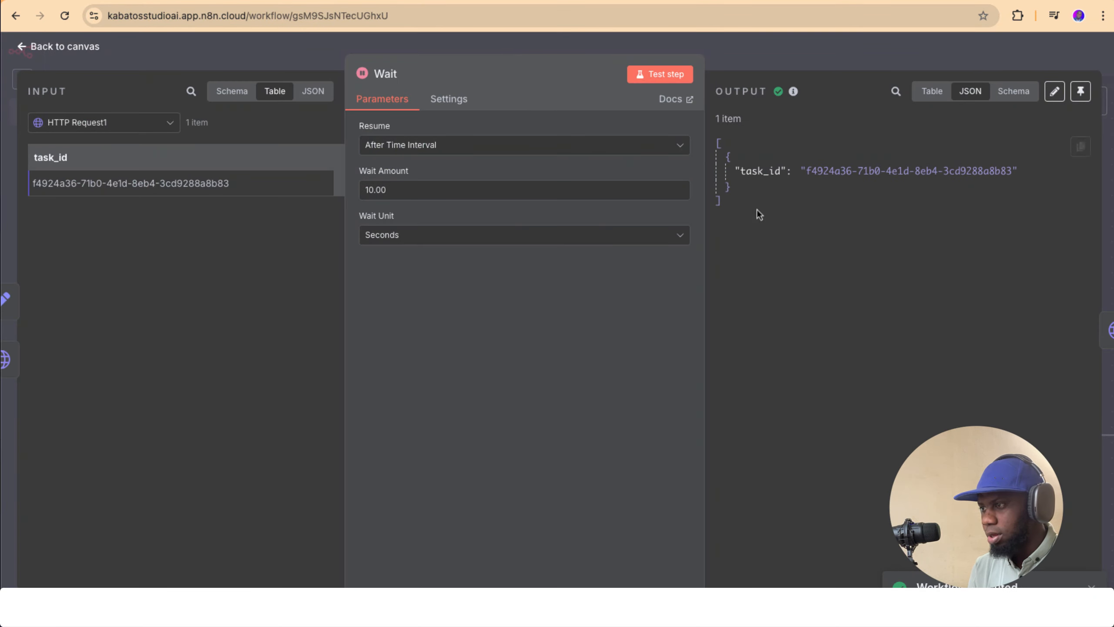
left_click(783, 66)
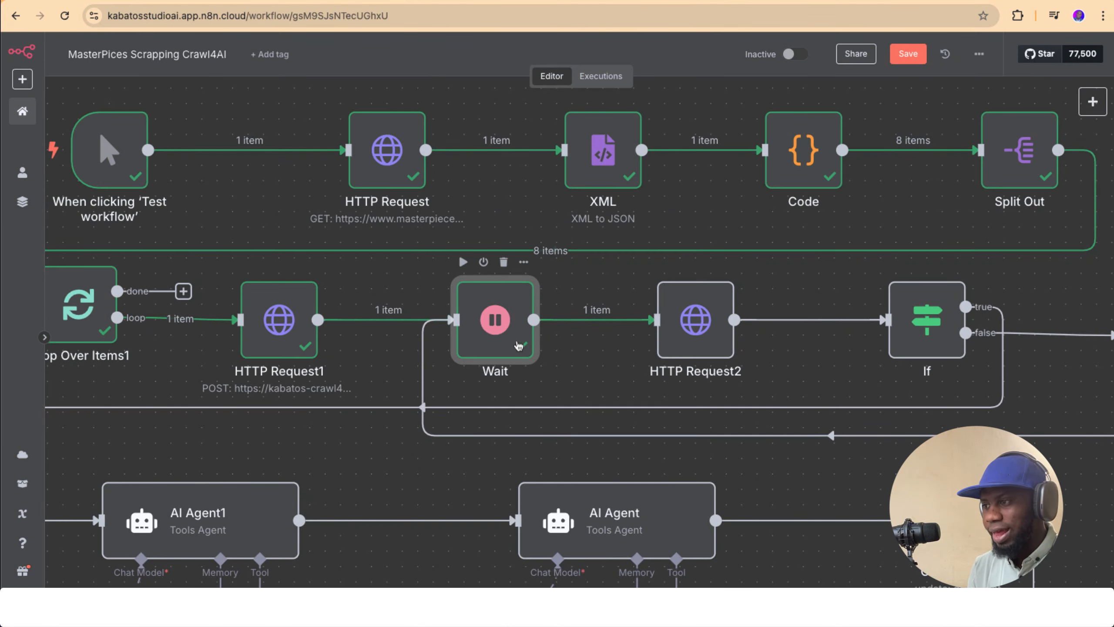
Step: Check the Crawl4AI service logs on Render and open the HTTP Request2 node in the n8n workflow
left_click(693, 322)
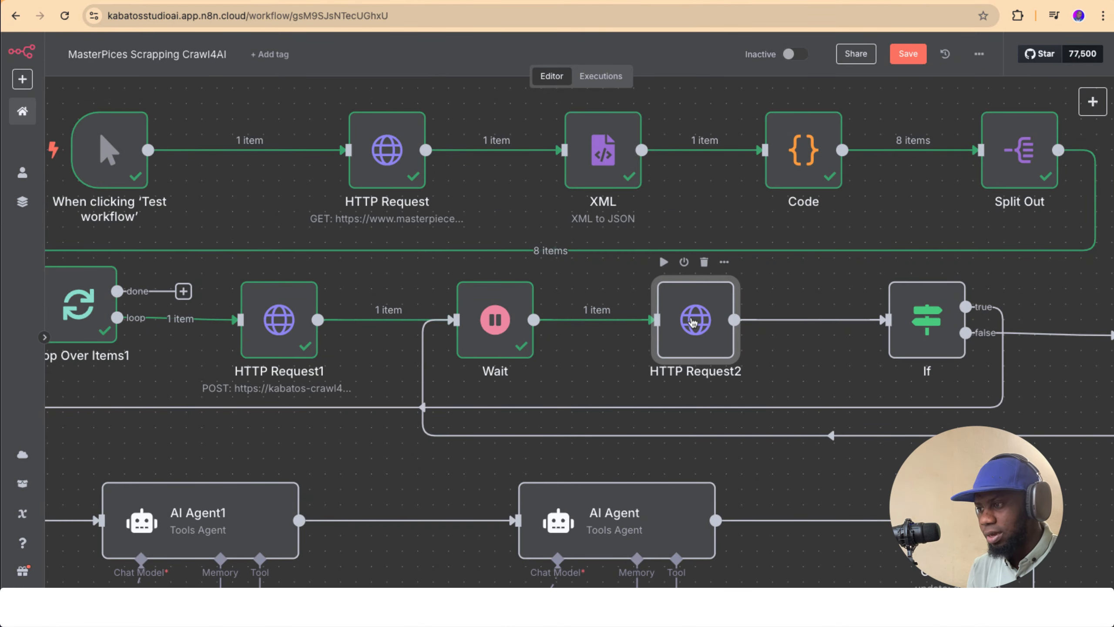
double_click(692, 322)
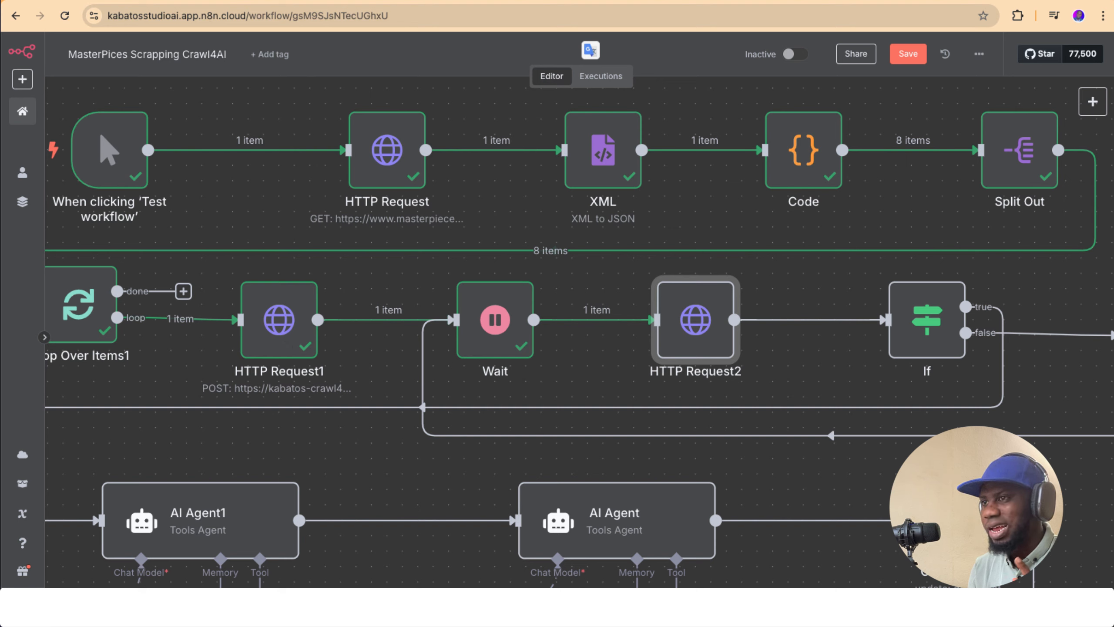
key("ctrl+Tab")
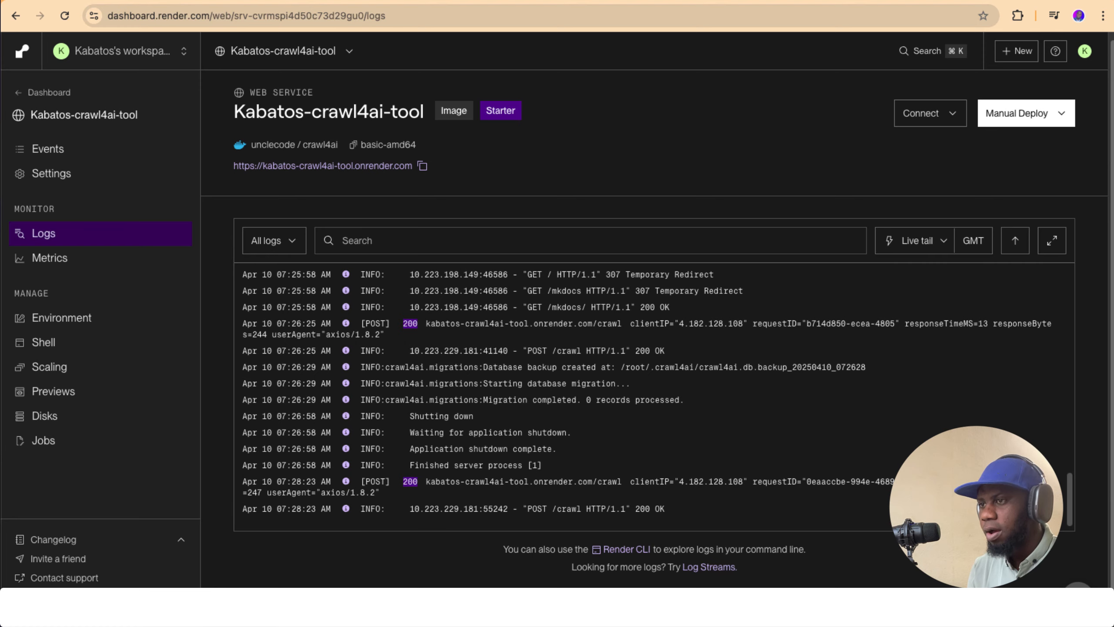
left_click(379, 0)
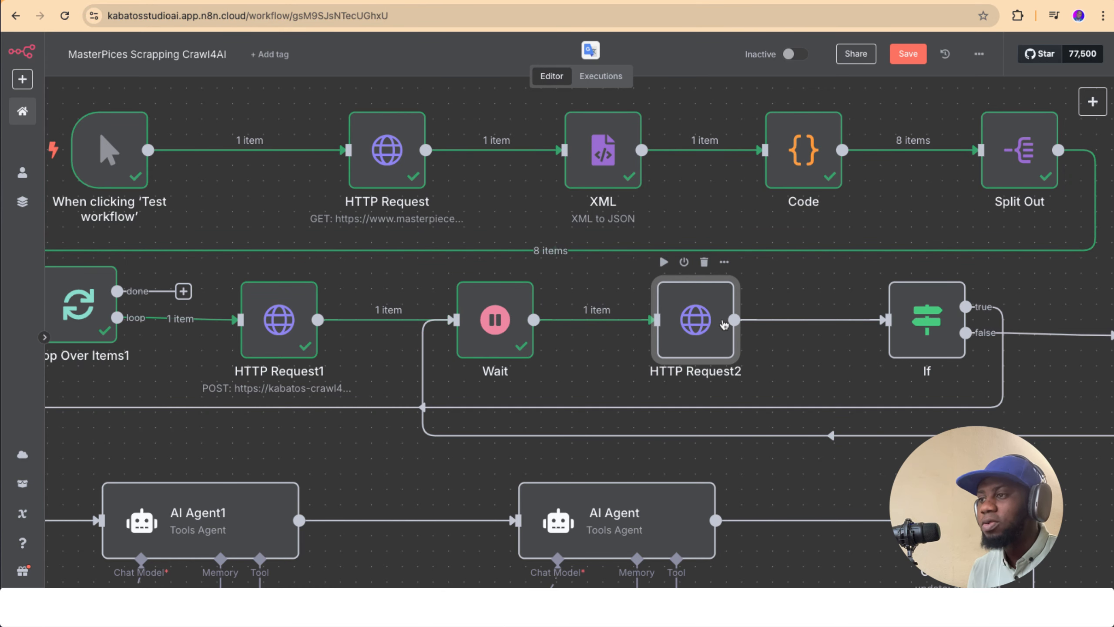
double_click(692, 324)
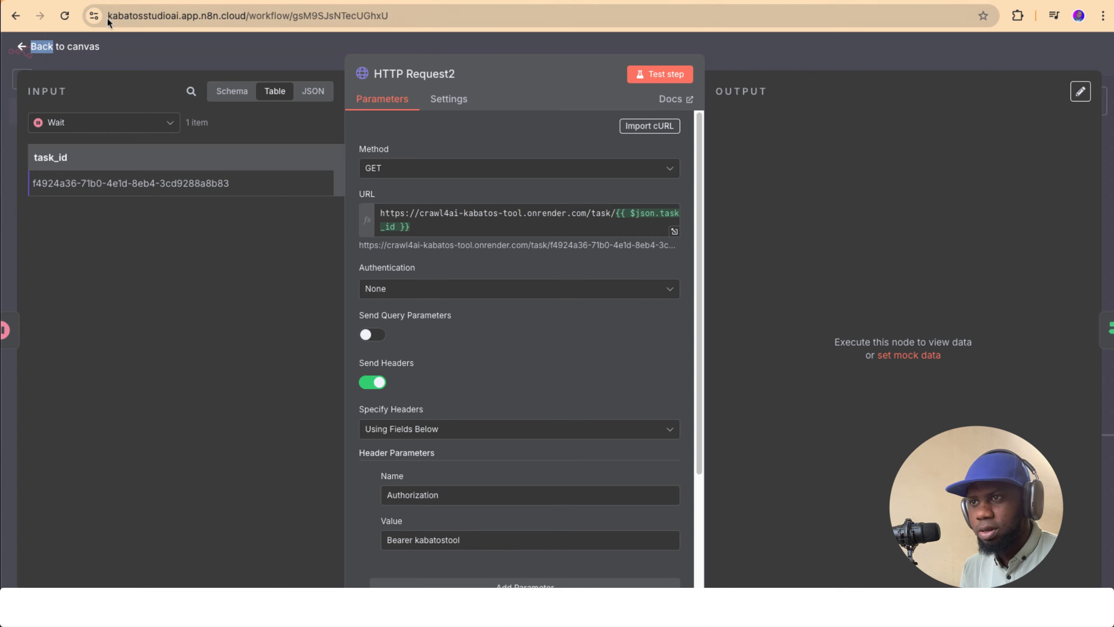
Step: Look up the method and URL format for HTTP Request (Retrieve Results) in the Skool classroom guide
left_click(115, 1)
scroll(564, 401, "down", 3)
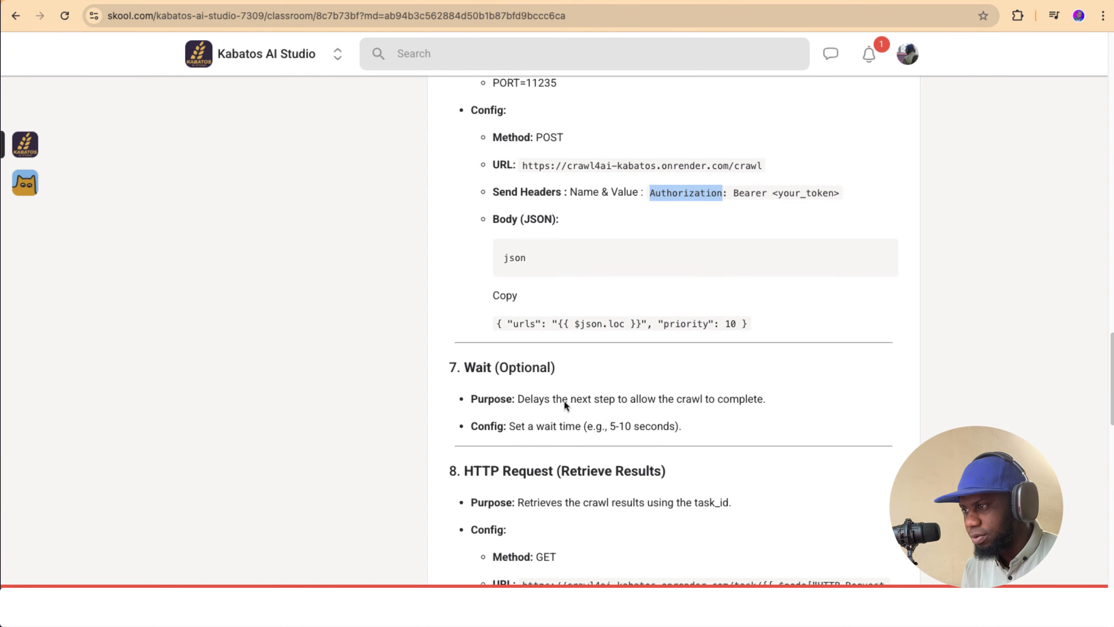
scroll(564, 401, "down", 6)
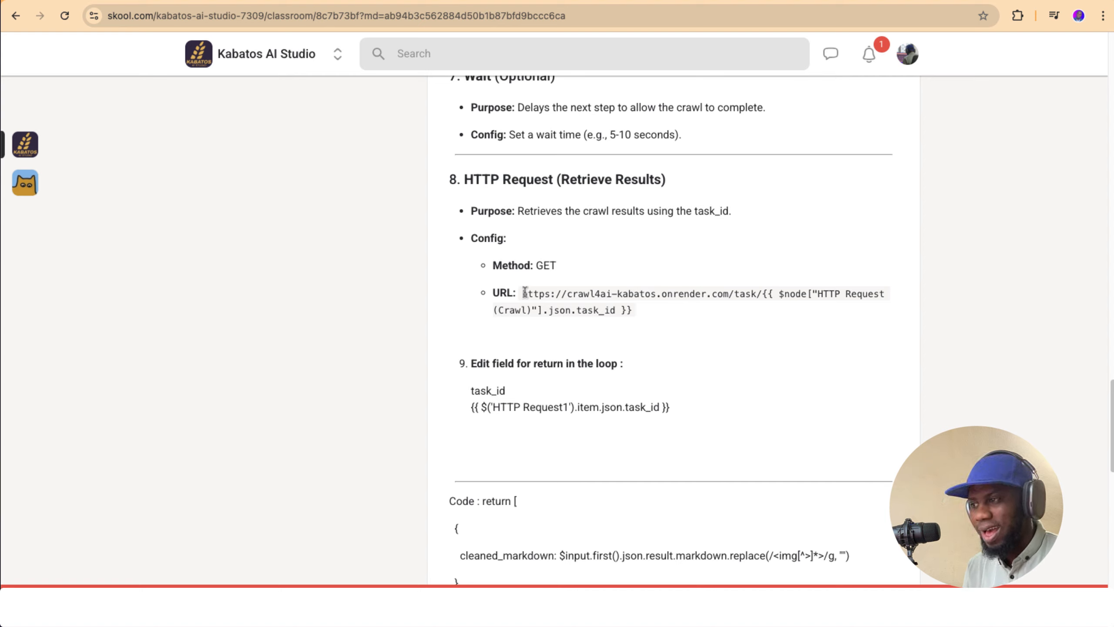
left_click(264, 2)
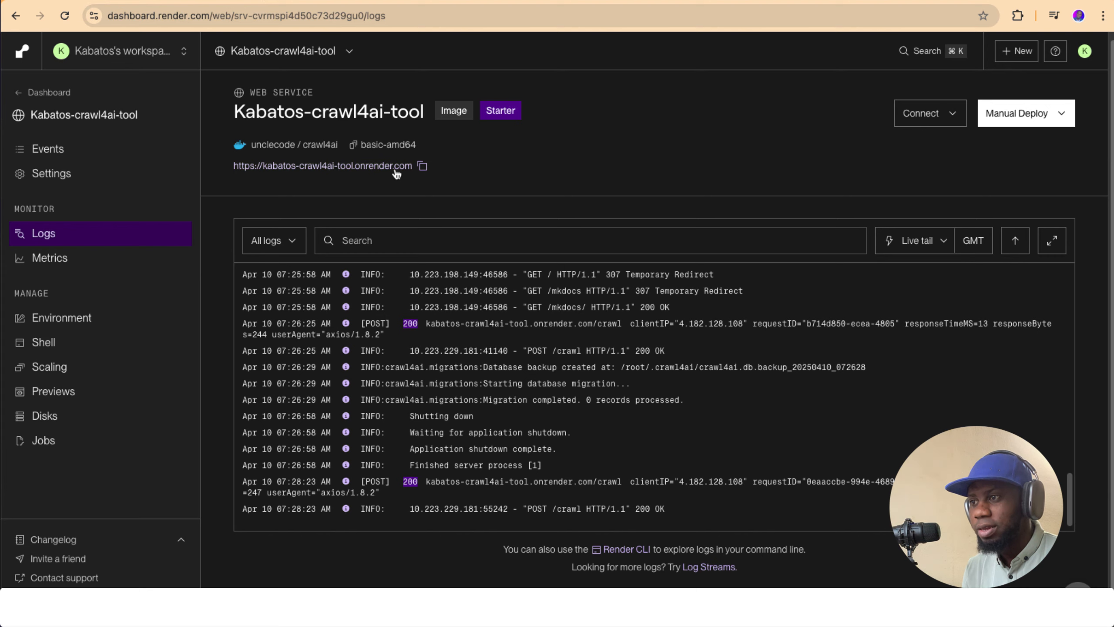
left_click(423, 167)
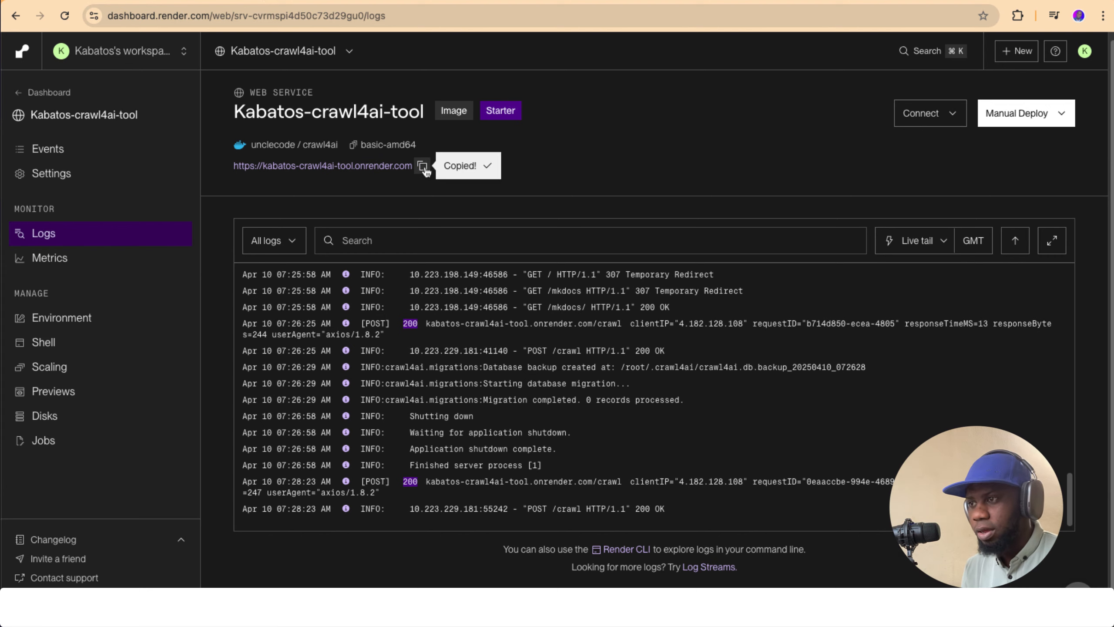
left_click(366, 1)
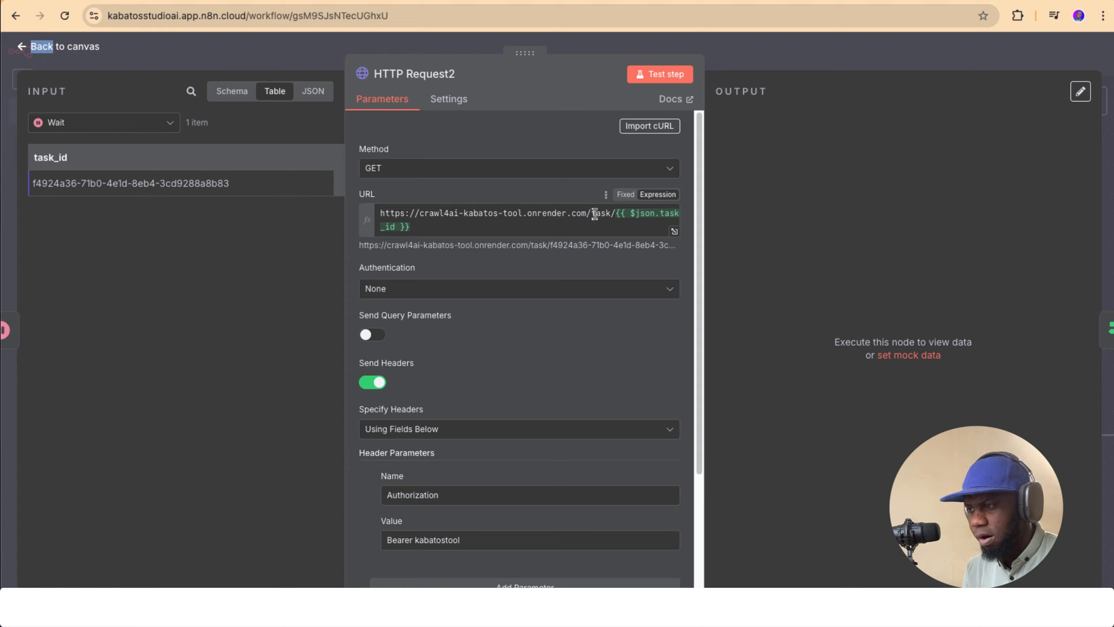
left_click_drag(587, 213, 371, 220)
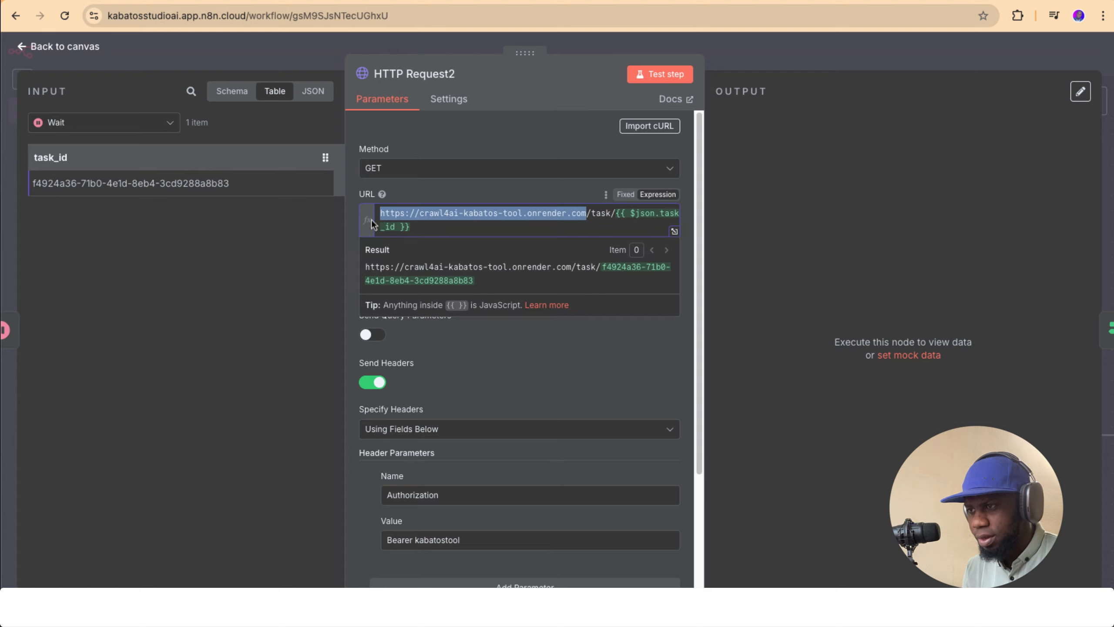
key("super+v")
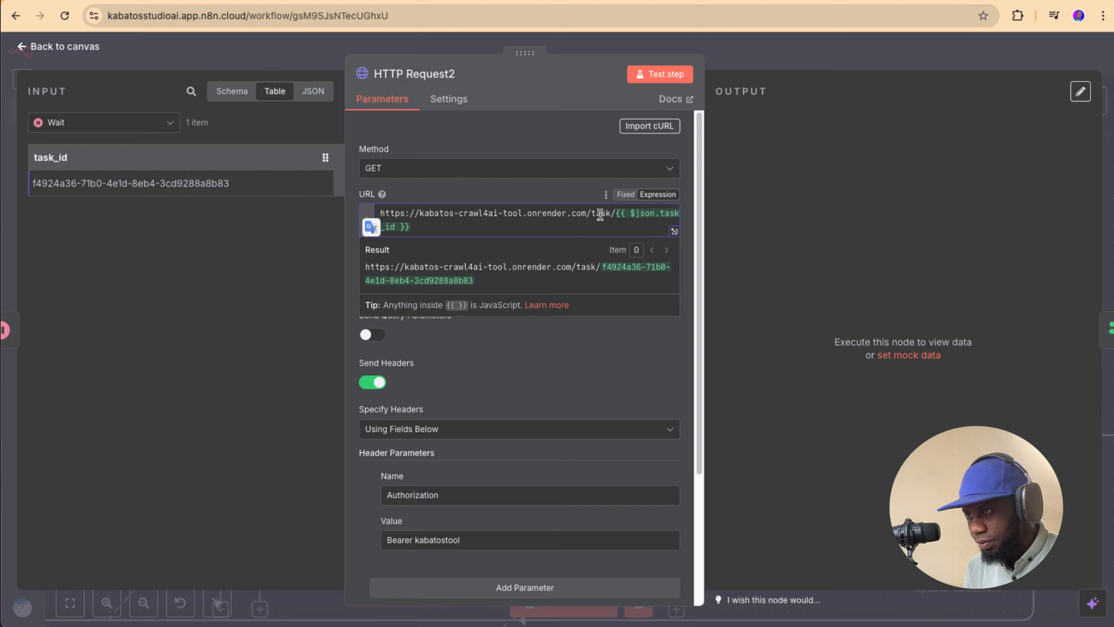
key("Escape")
Step: Open the HTTP Request1 node to review its /crawl URL, and return to the canvas
left_click(301, 324)
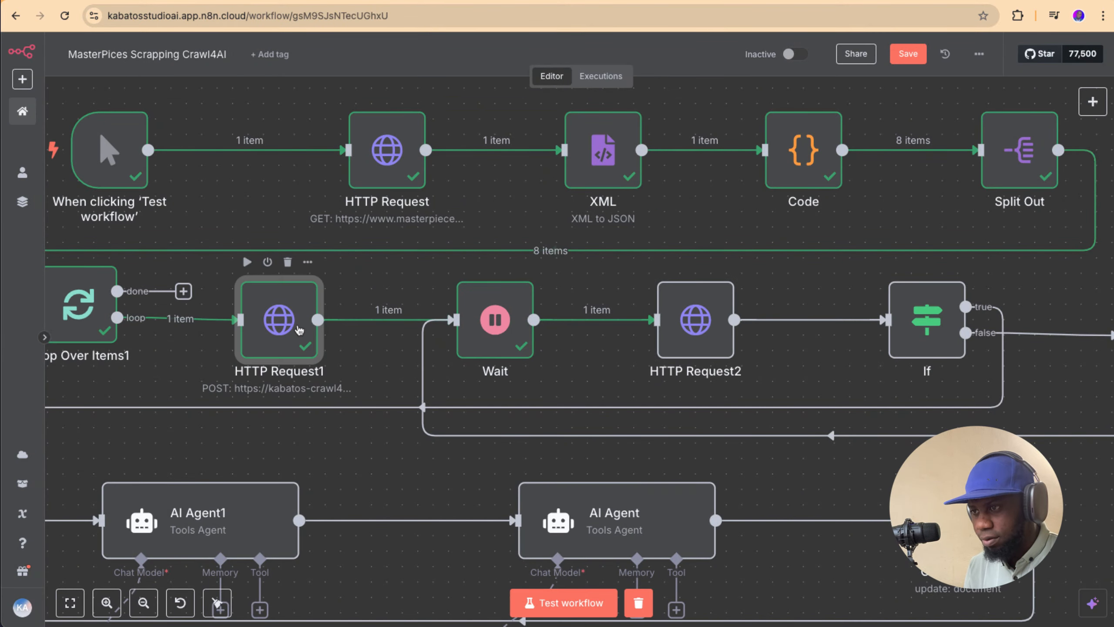
key("Return")
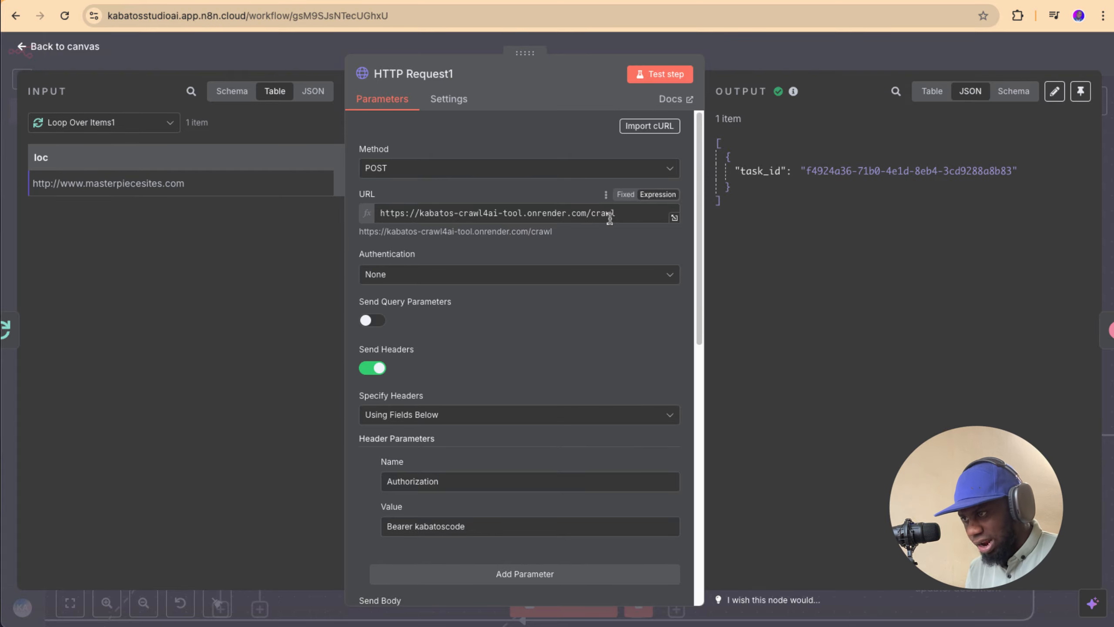
left_click(577, 52)
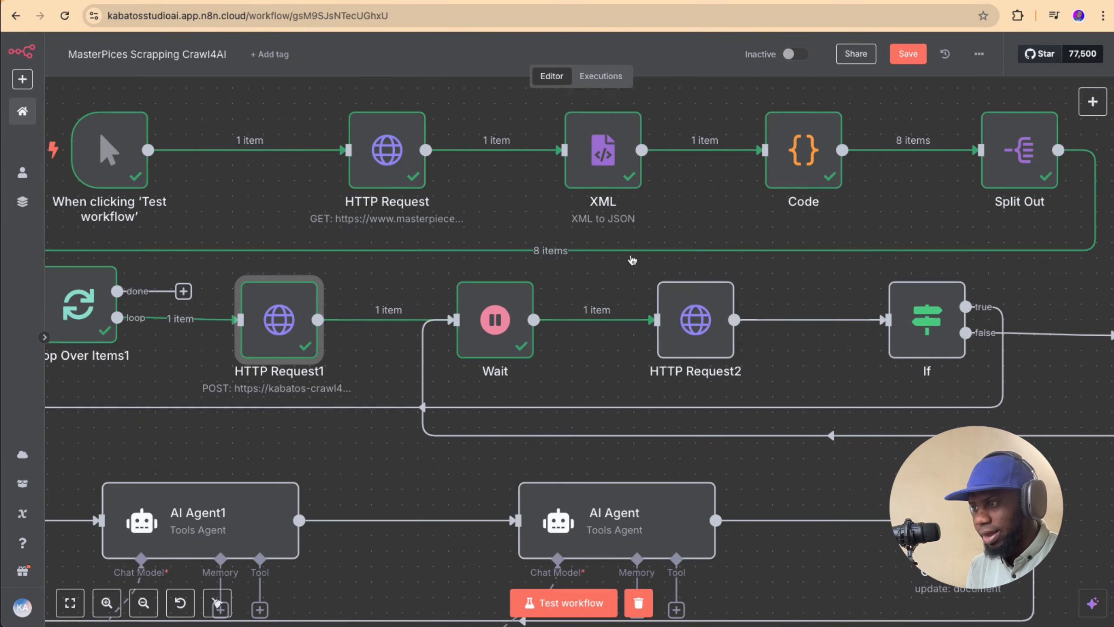
Step: Replace the expression after /task/ in HTTP Request2's URL with the task_id field from the Wait node's input
left_click(684, 316)
key("Return")
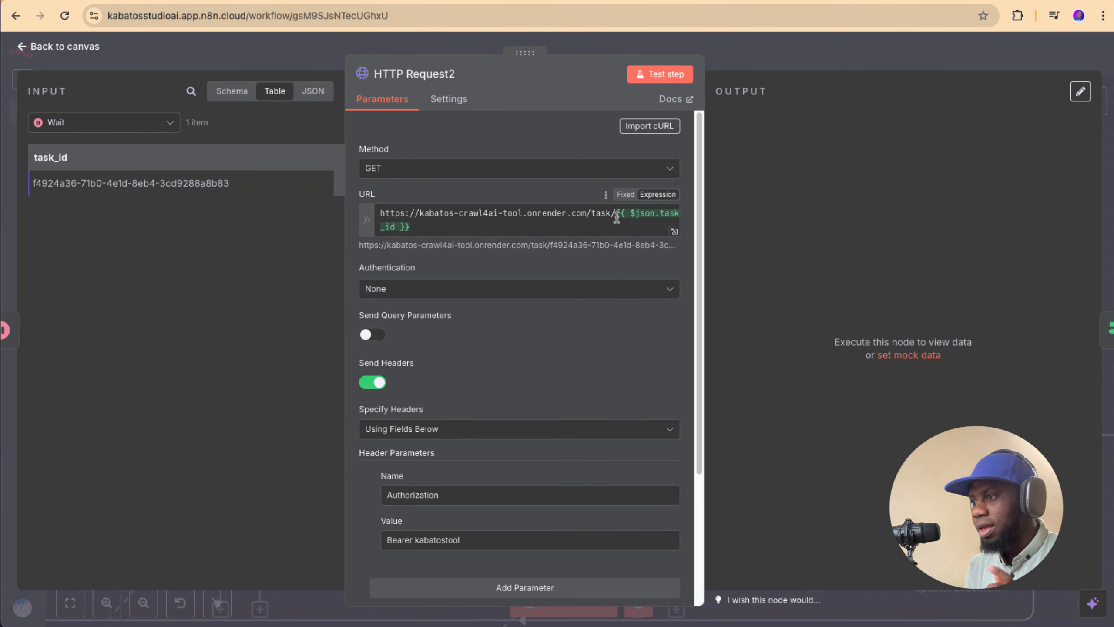
left_click_drag(615, 215, 618, 225)
key("BackSpace")
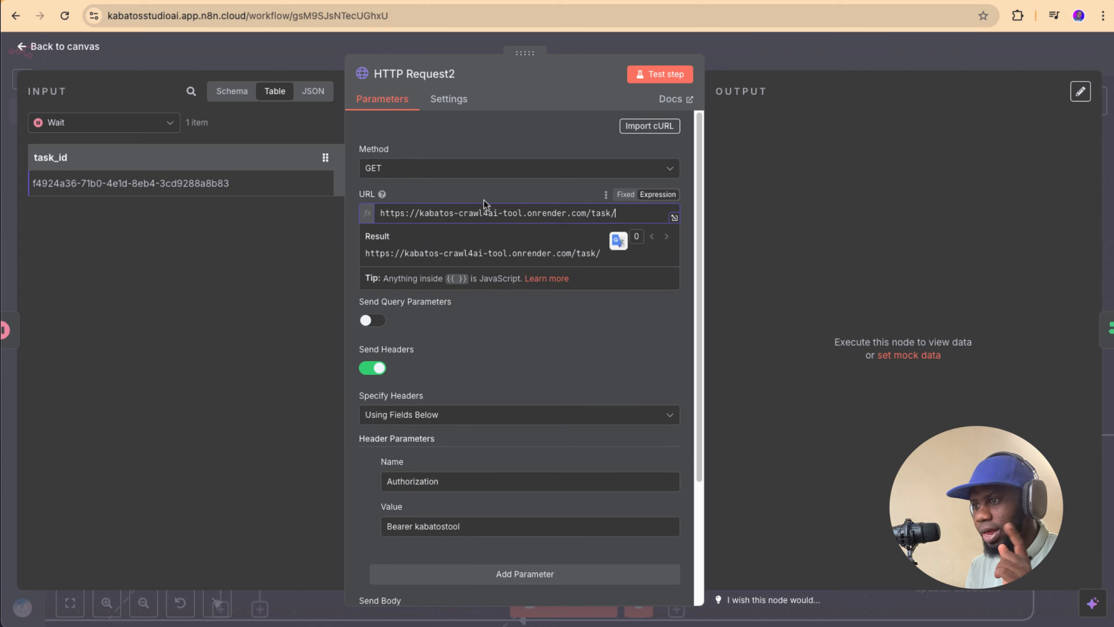
left_click_drag(61, 162, 614, 216)
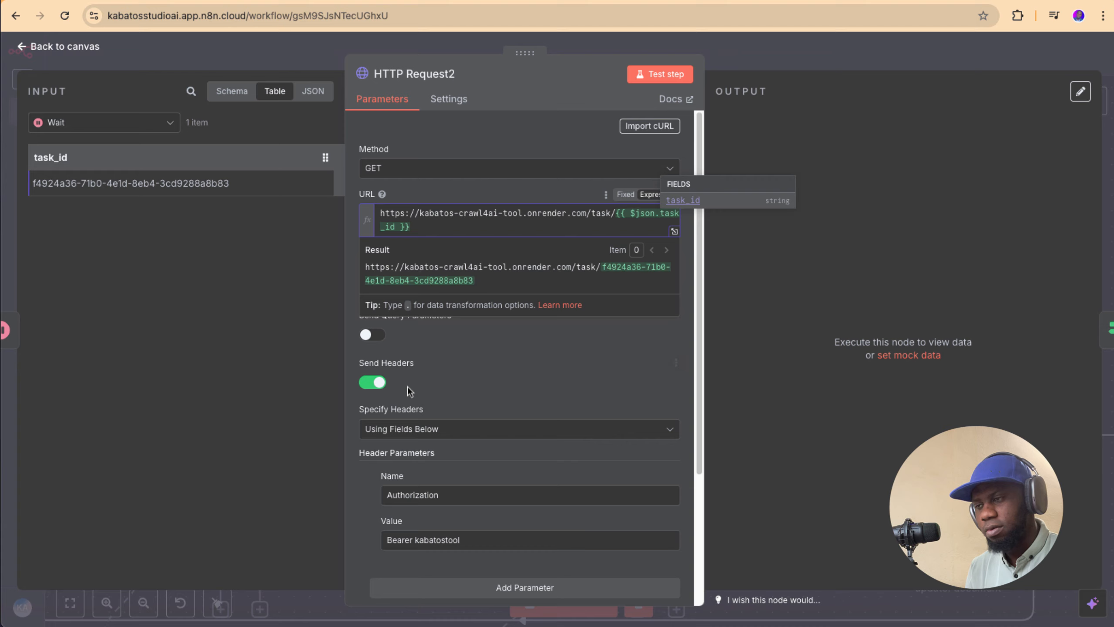
left_click(512, 152)
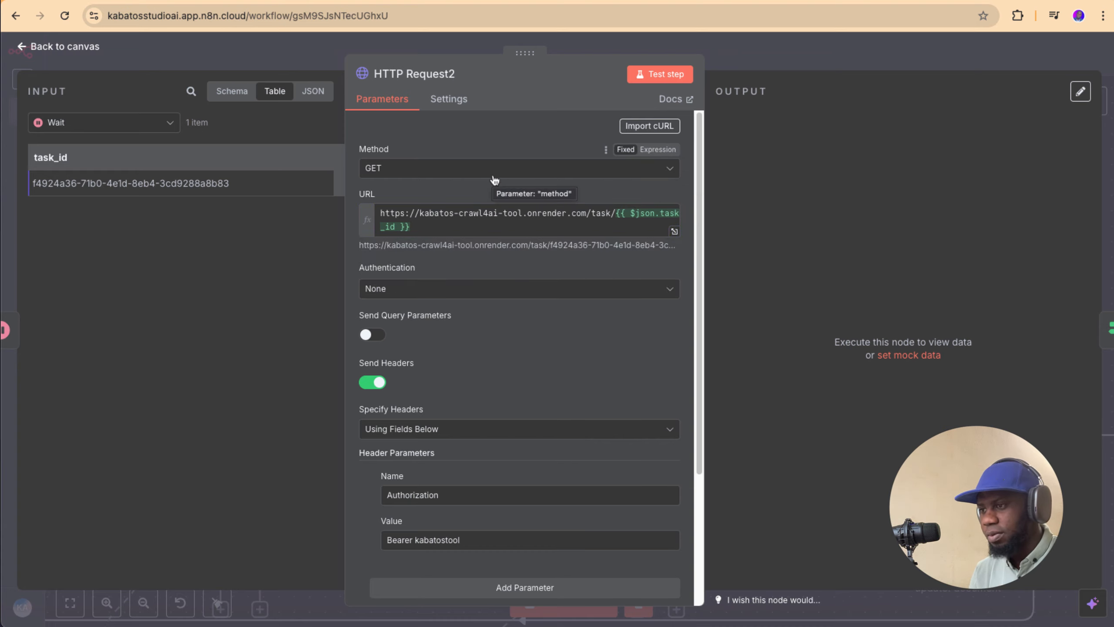
Step: Replace the bearer token in HTTP Request2's Authorization header with the CRAWL4AI_API_TOKEN value copied from Render's environment variables
scroll(468, 373, "down", 3)
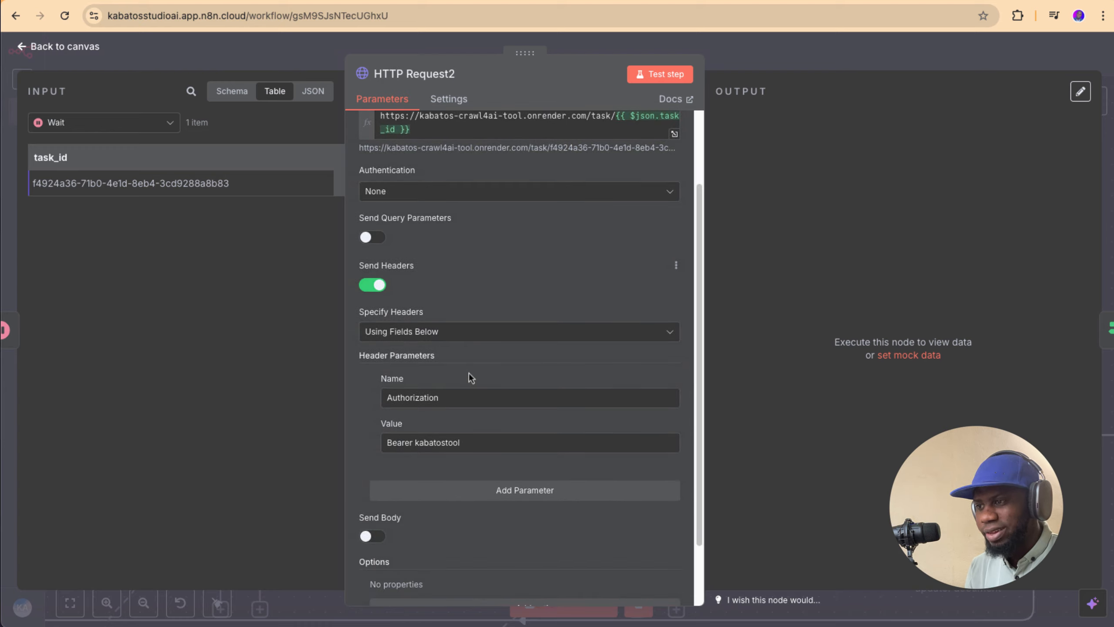
double_click(446, 406)
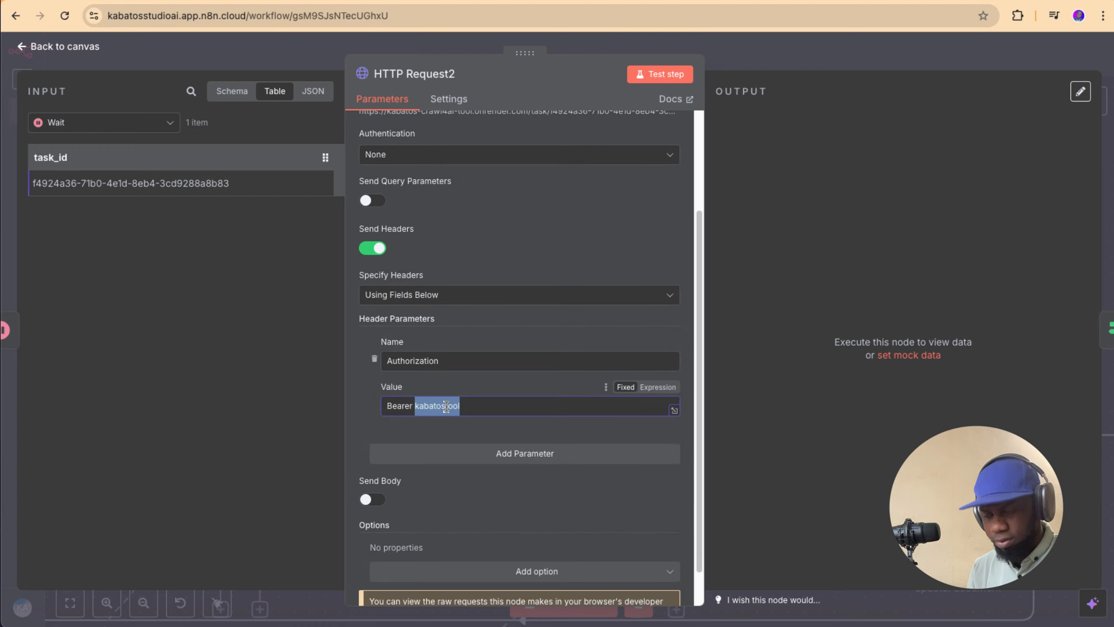
key("BackSpace")
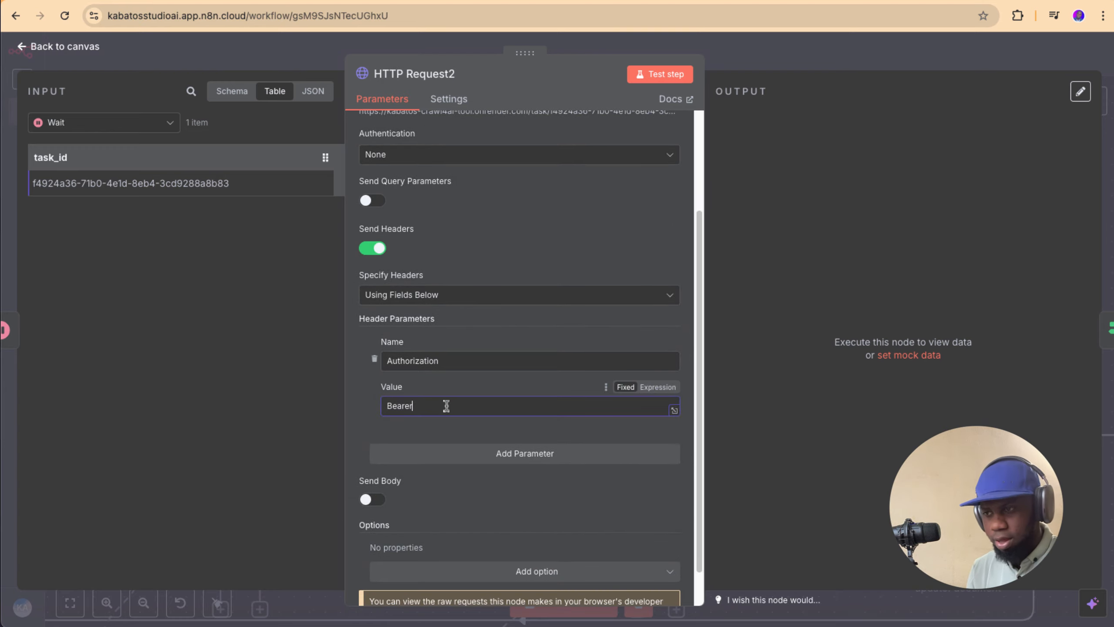
left_click(237, 1)
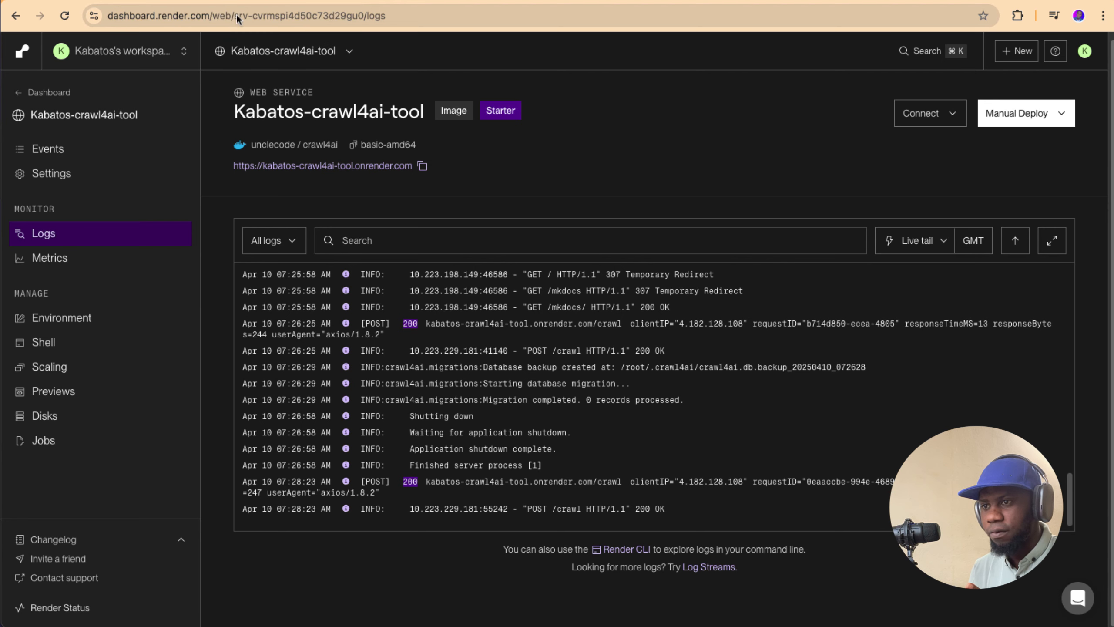
left_click(79, 326)
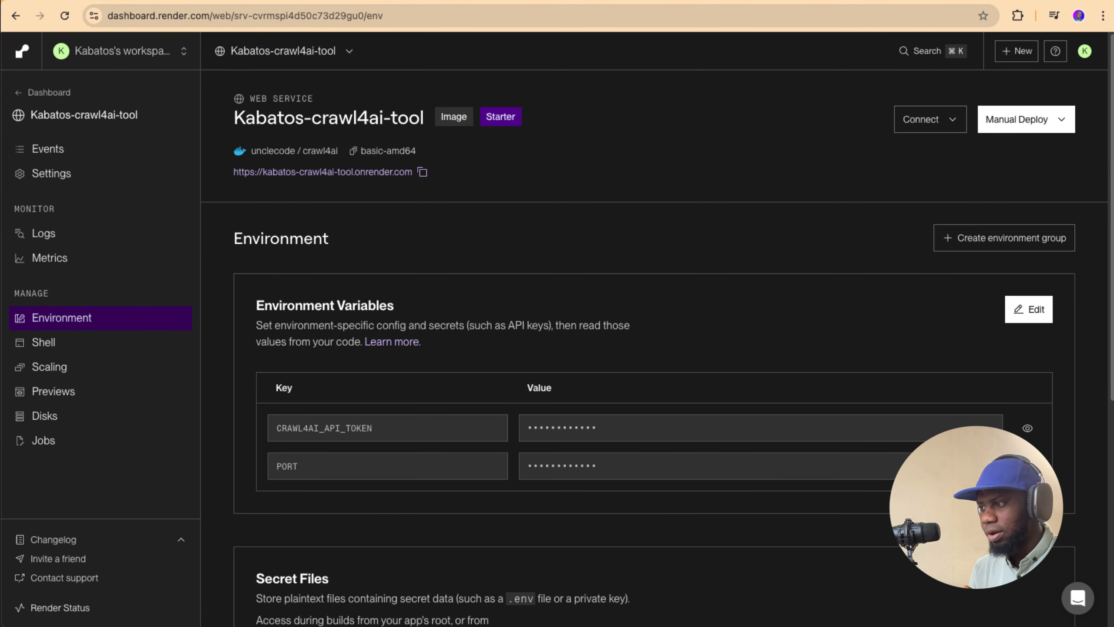
left_click(1028, 429)
double_click(558, 425)
key("super+c")
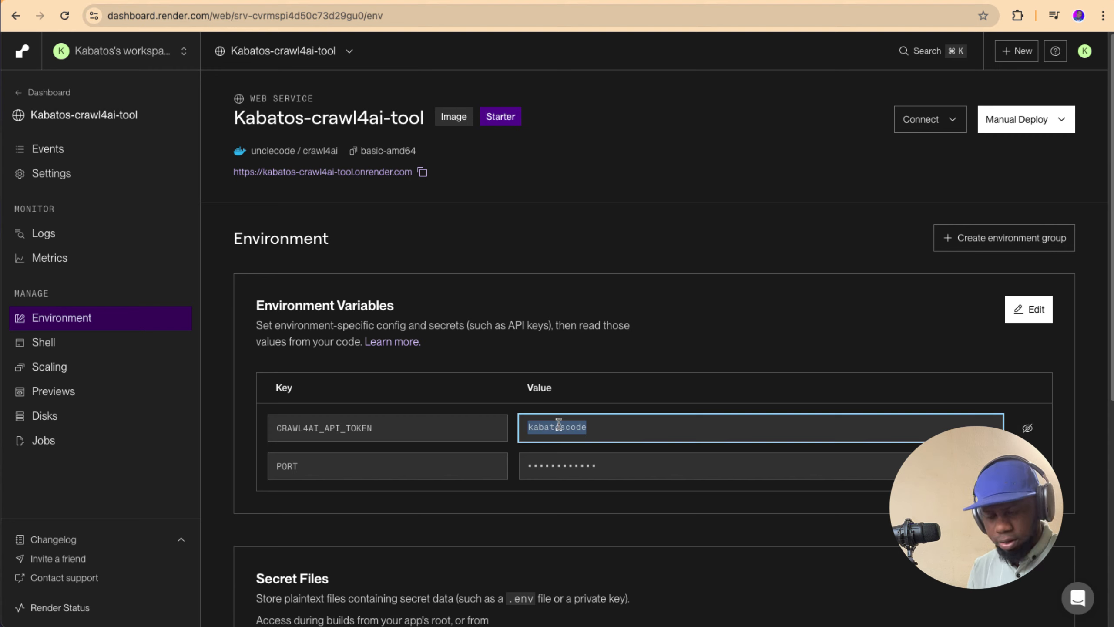
left_click(391, 1)
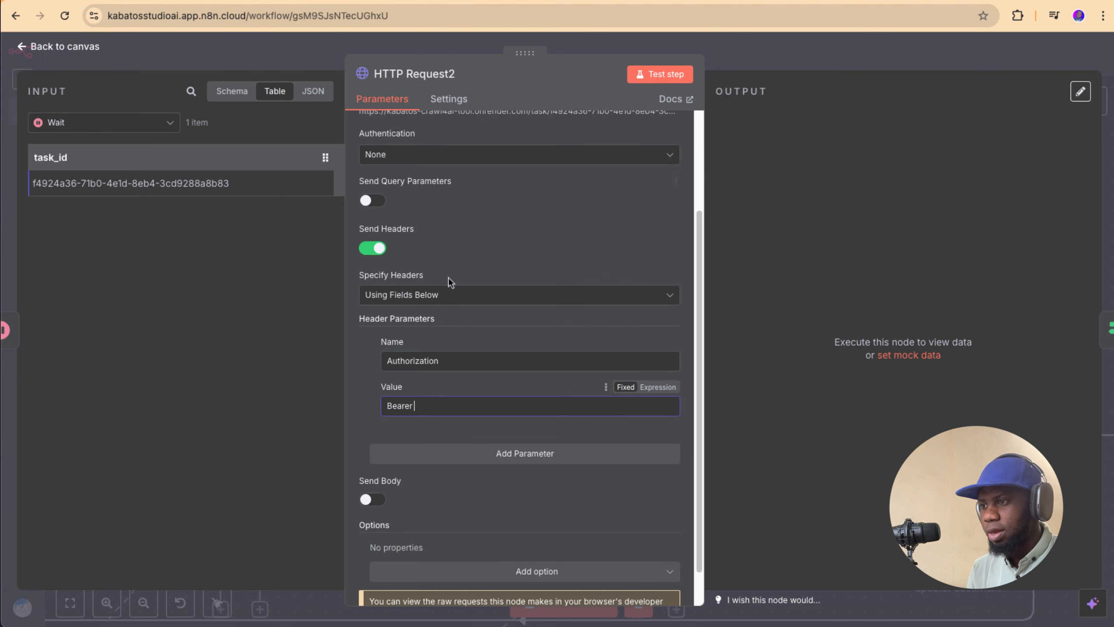
key("super+v")
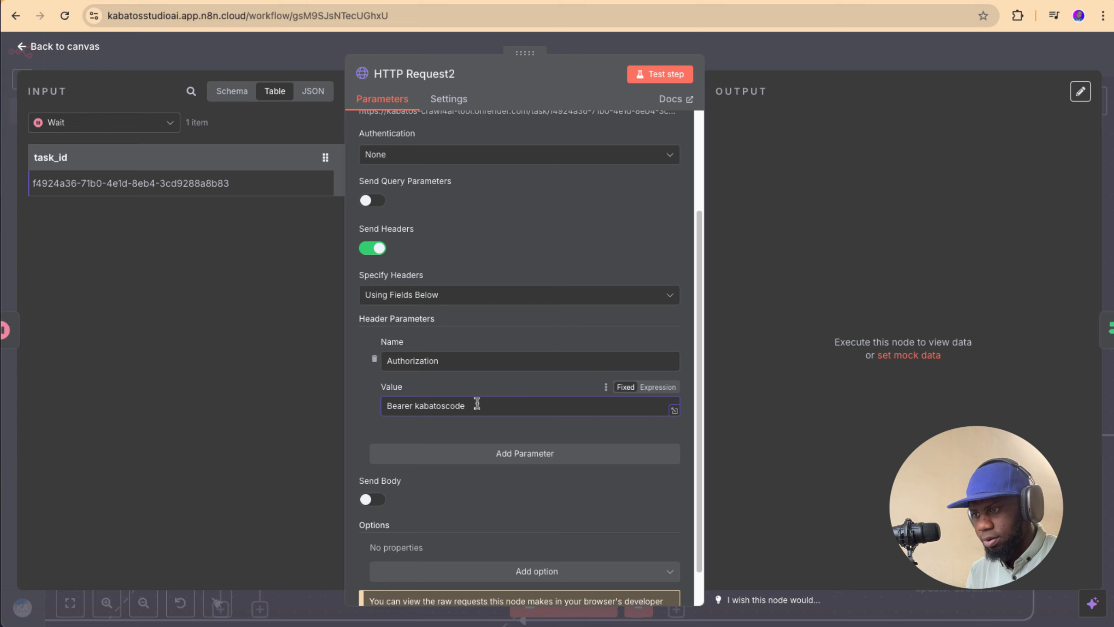
Step: Test the HTTP Request2 node, inspect its JSON output for the crawl status and result, and return to the canvas
scroll(485, 419, "down", 1)
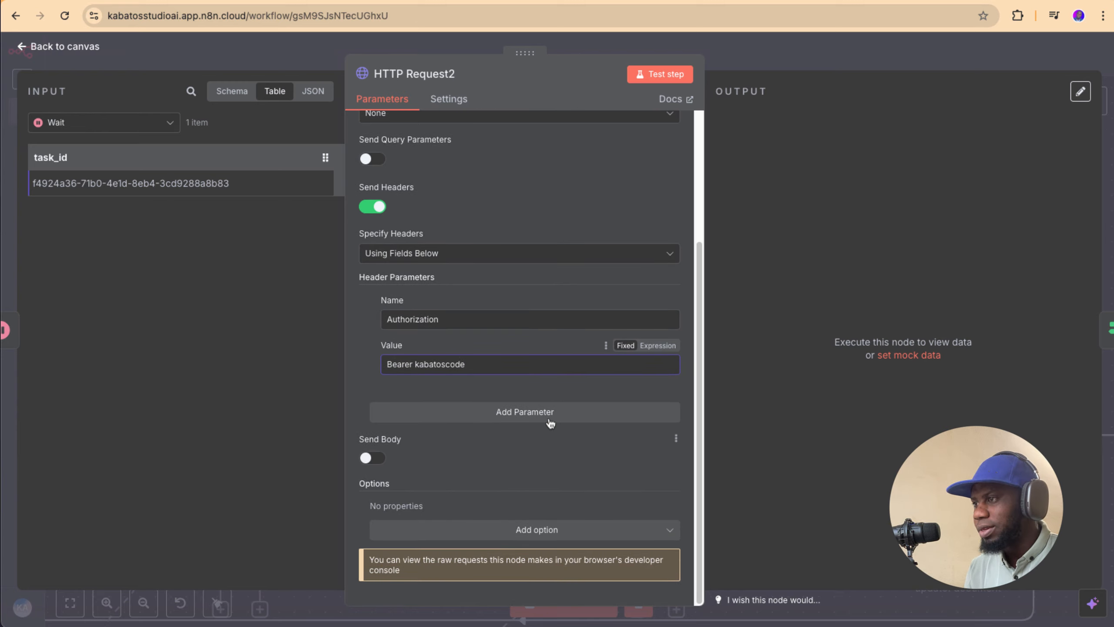
scroll(550, 423, "up", 4)
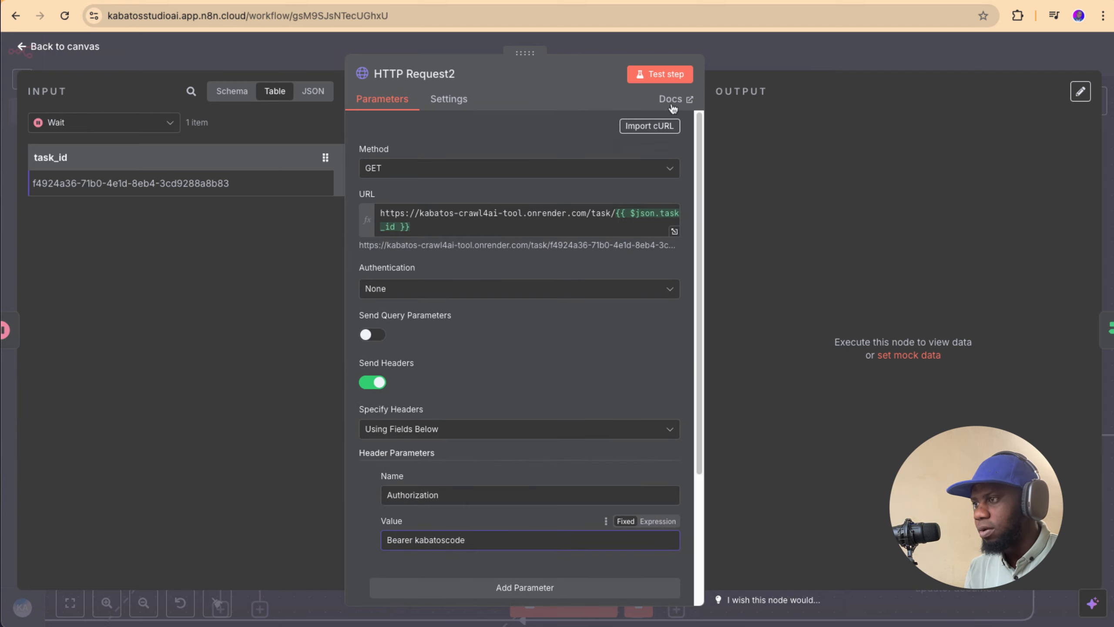
left_click(683, 75)
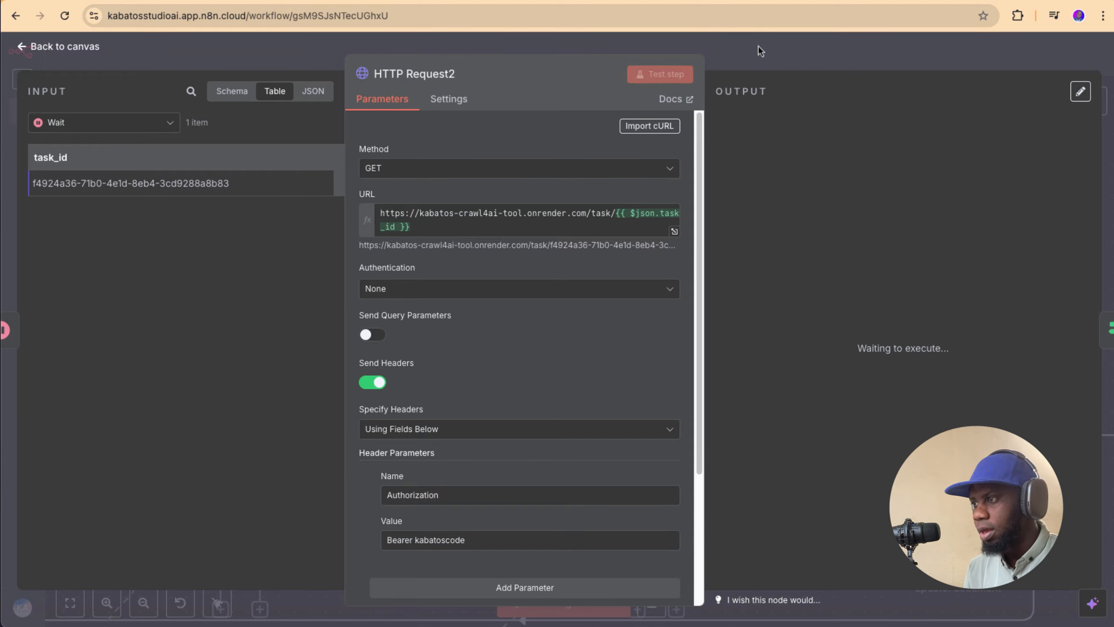
left_click(758, 46)
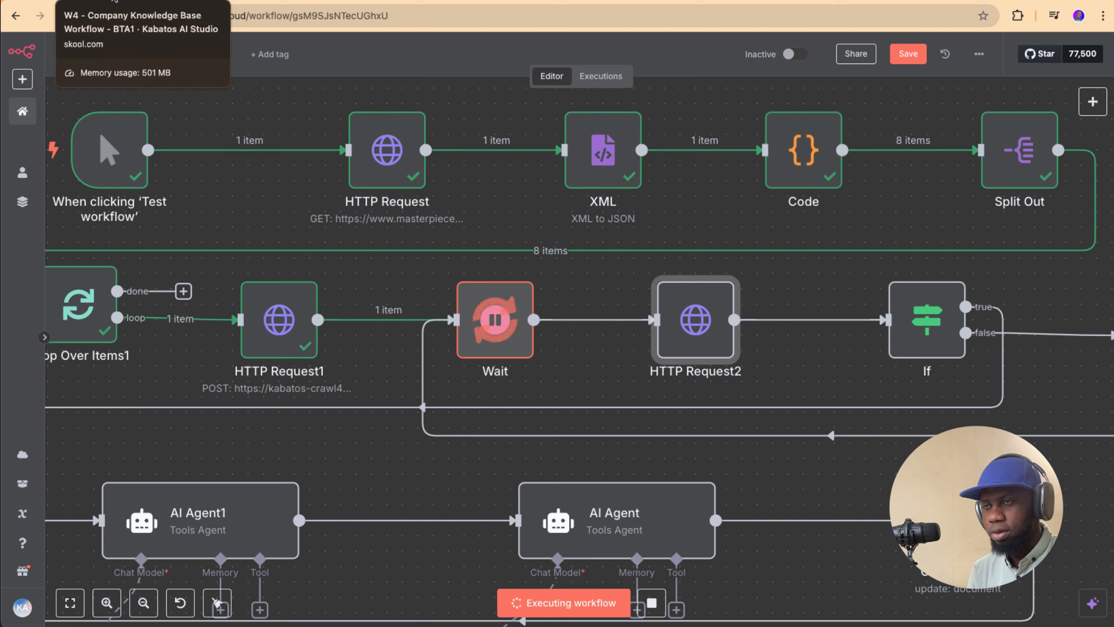
key("super+grave")
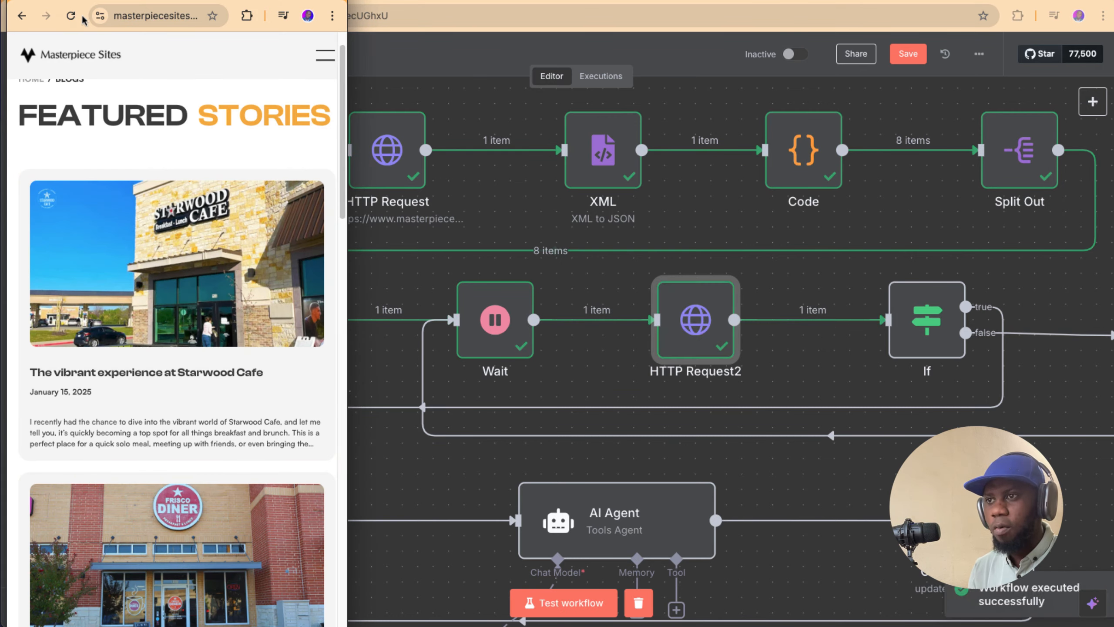
left_click(705, 333)
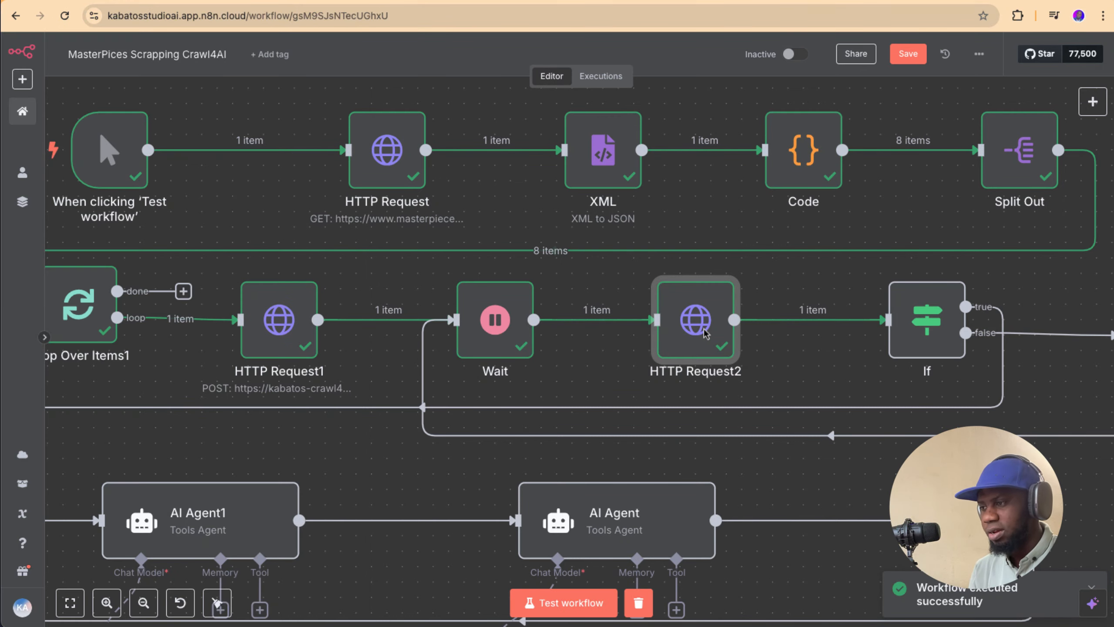
double_click(706, 332)
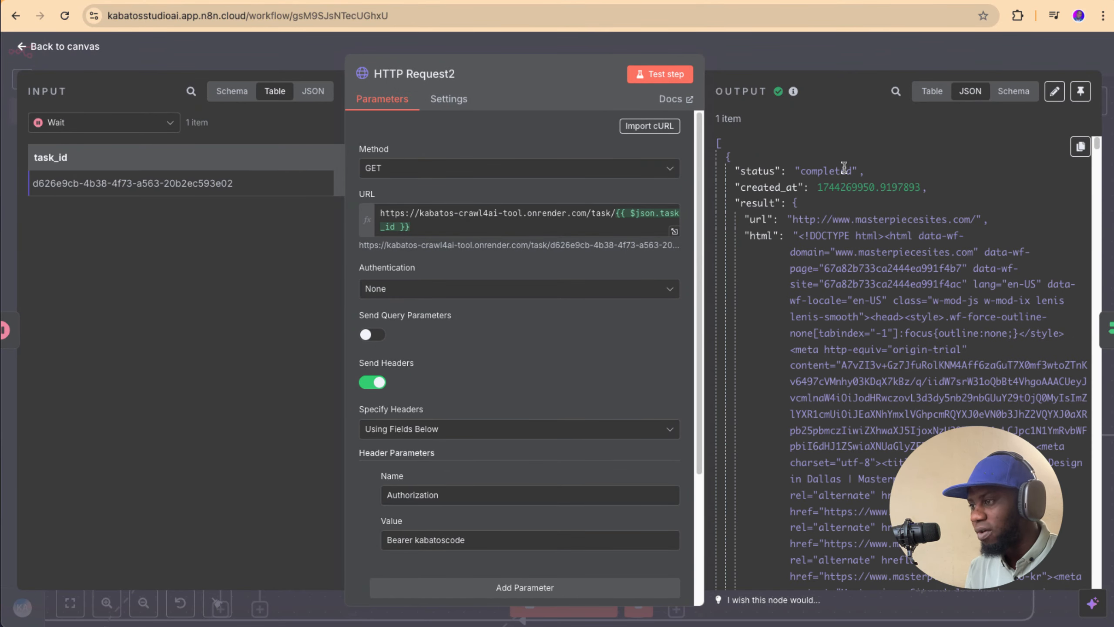
left_click(830, 61)
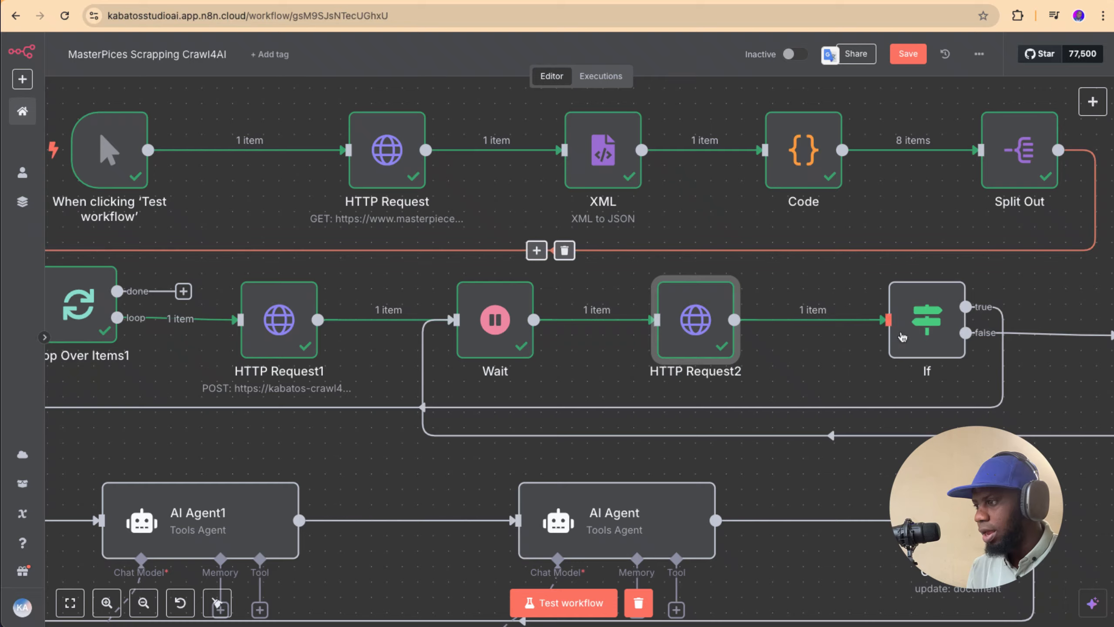
Step: In the If node, re-enter the condition's first value as the status field from HTTP Request2's input, and close the node
double_click(931, 327)
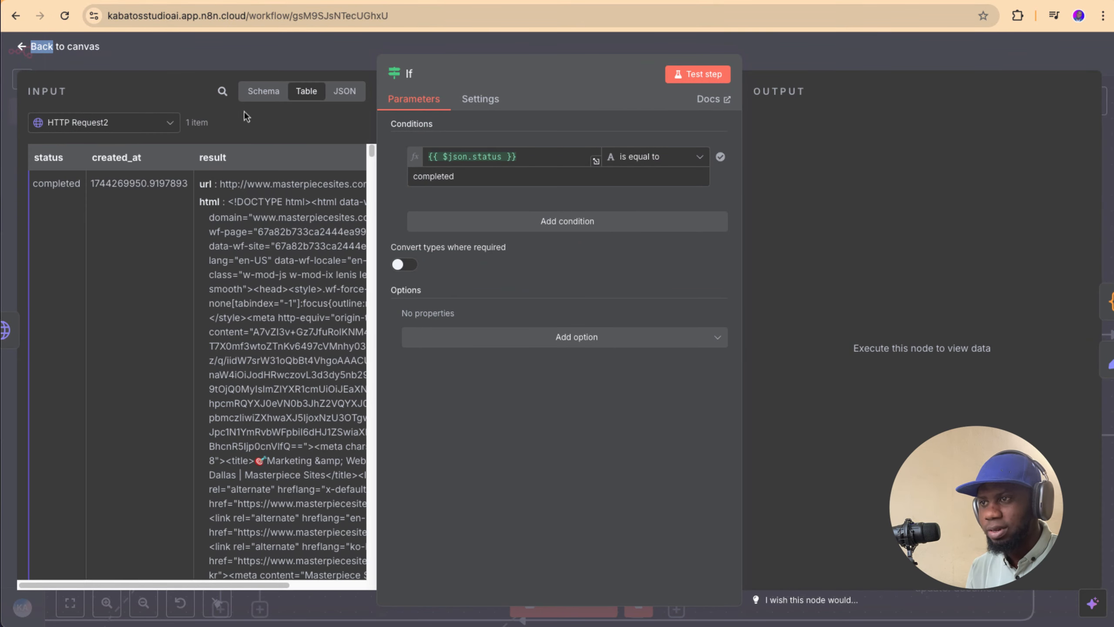
left_click(263, 91)
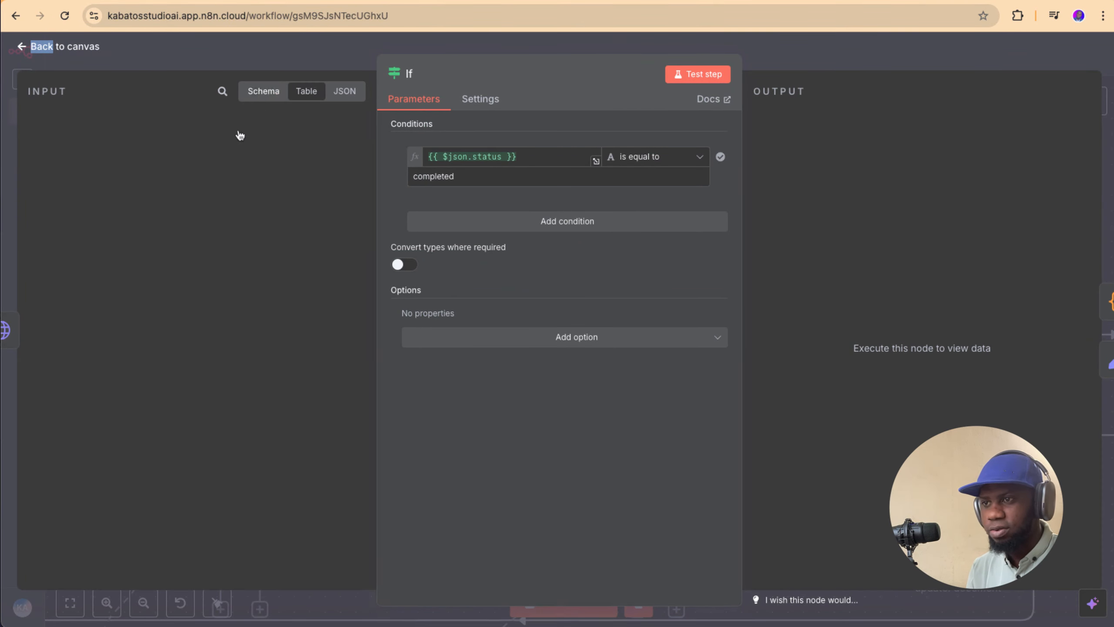
left_click(344, 100)
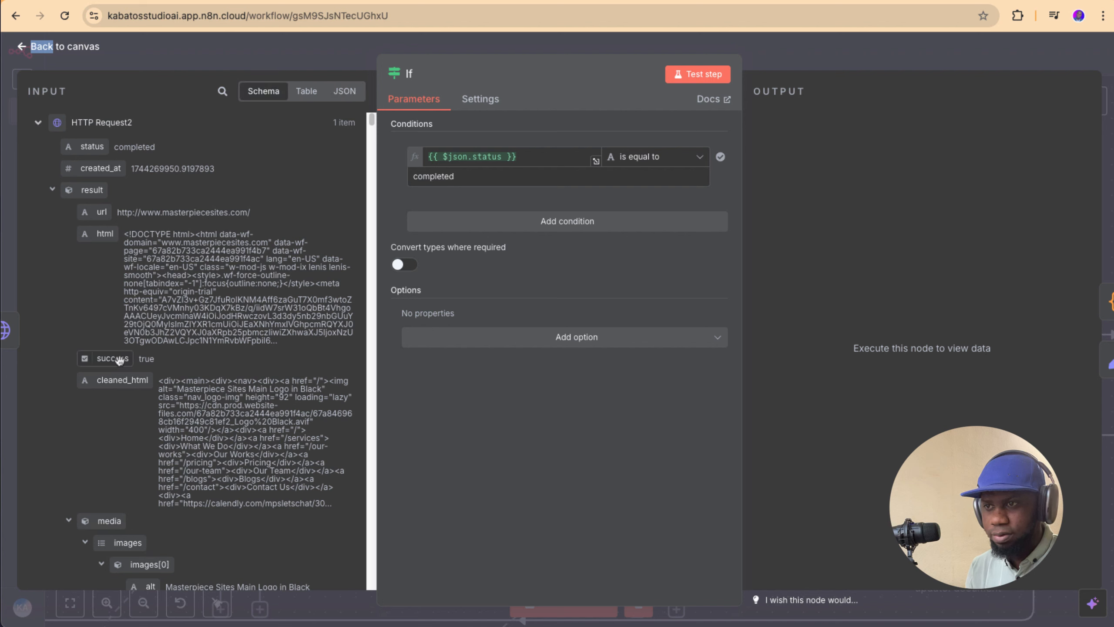
scroll(119, 360, "down", 1)
scroll(117, 359, "up", 1)
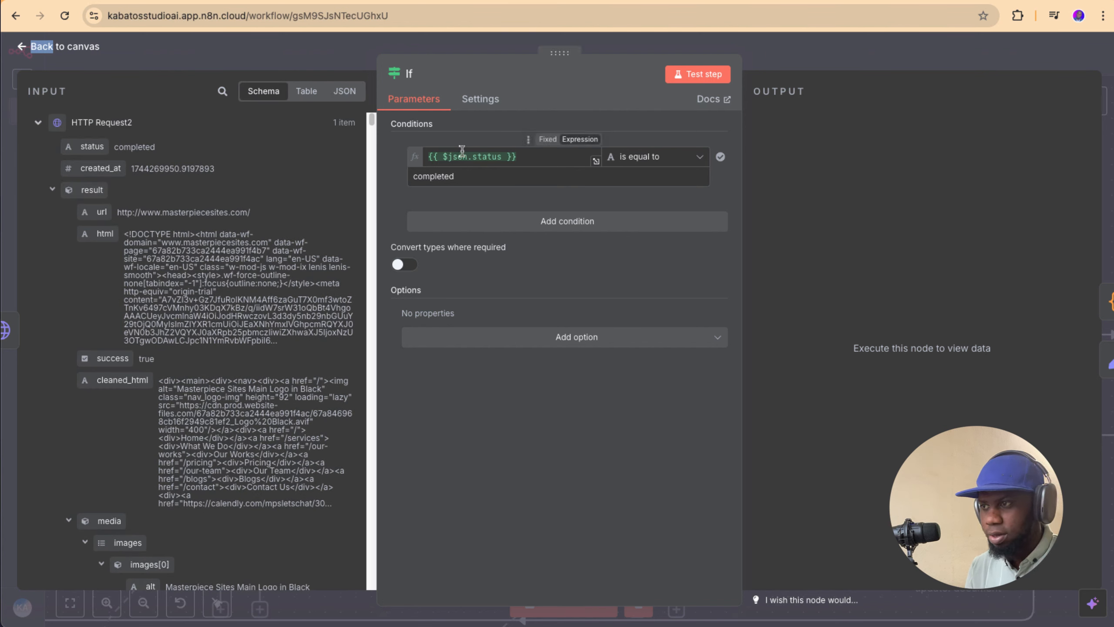
left_click_drag(518, 156, 424, 157)
key("BackSpace")
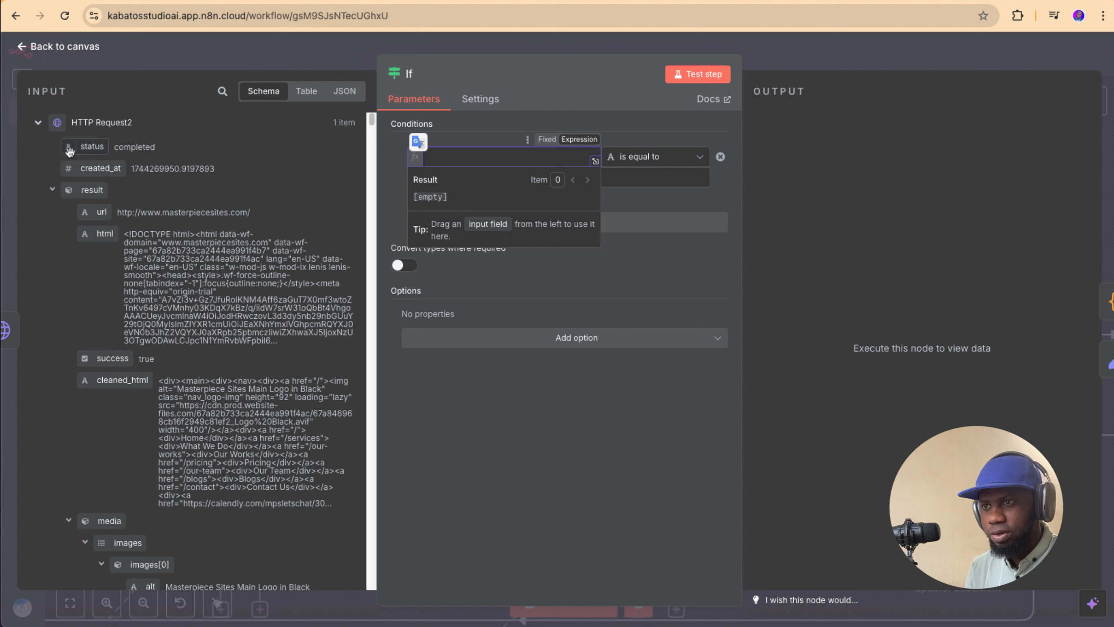
left_click_drag(70, 151, 466, 154)
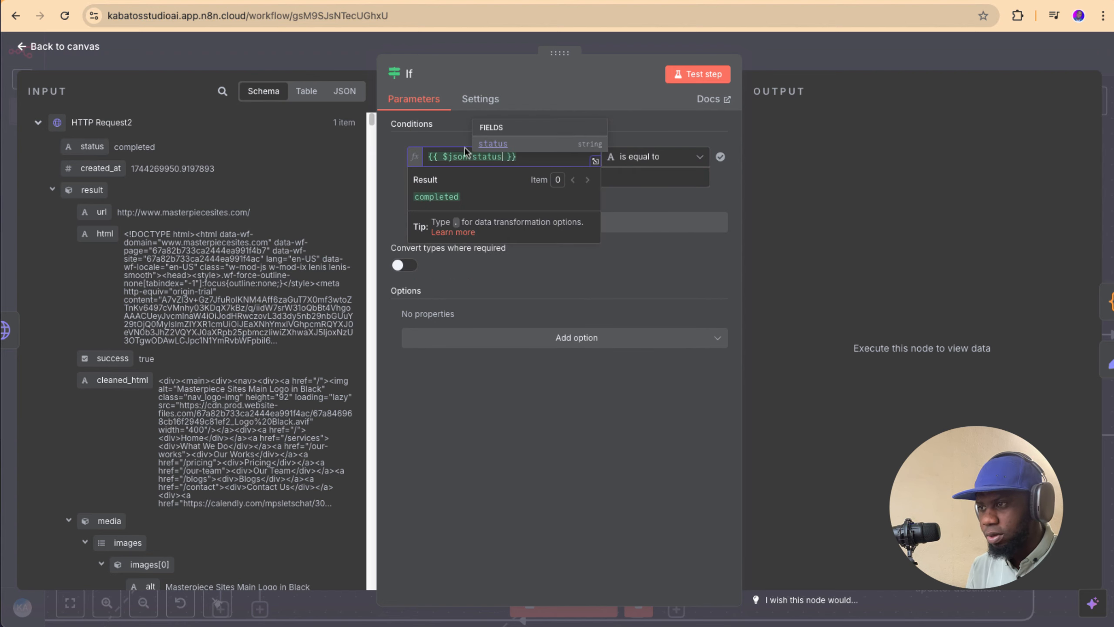
left_click(394, 163)
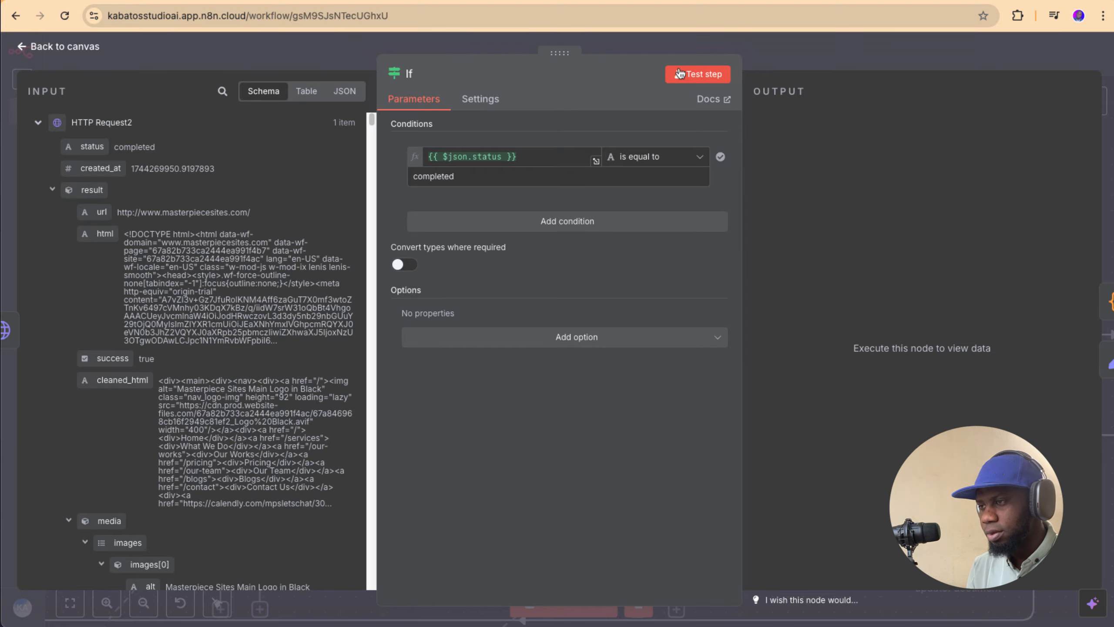
left_click(778, 66)
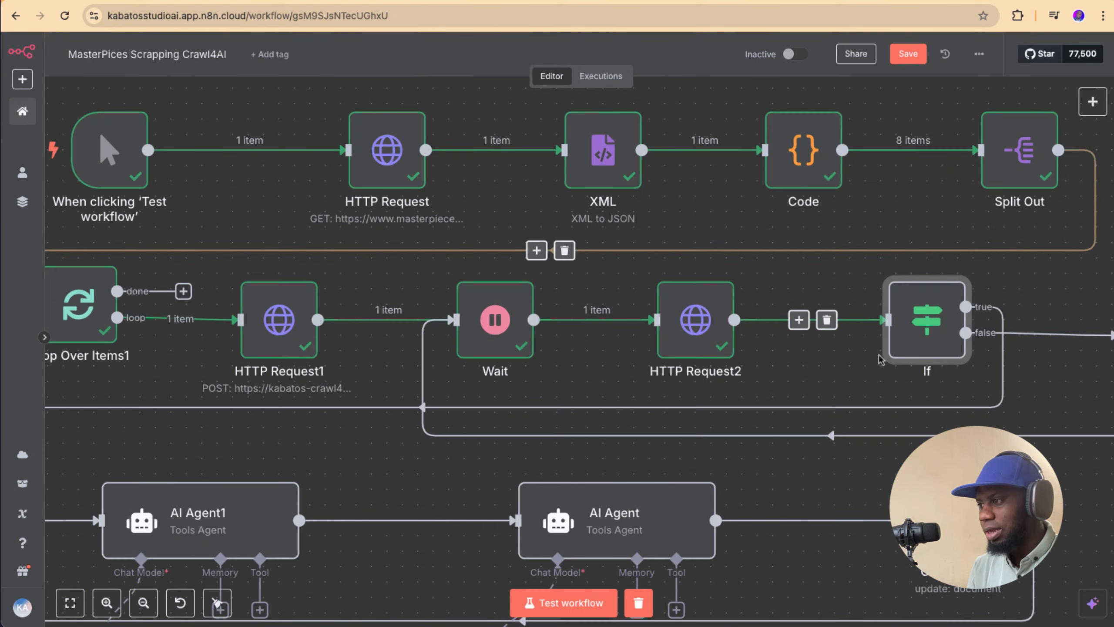
Step: Disconnect the Code1 node, move it aside, and connect the If node's true output directly to AI Agent1
scroll(789, 474, "down", 5)
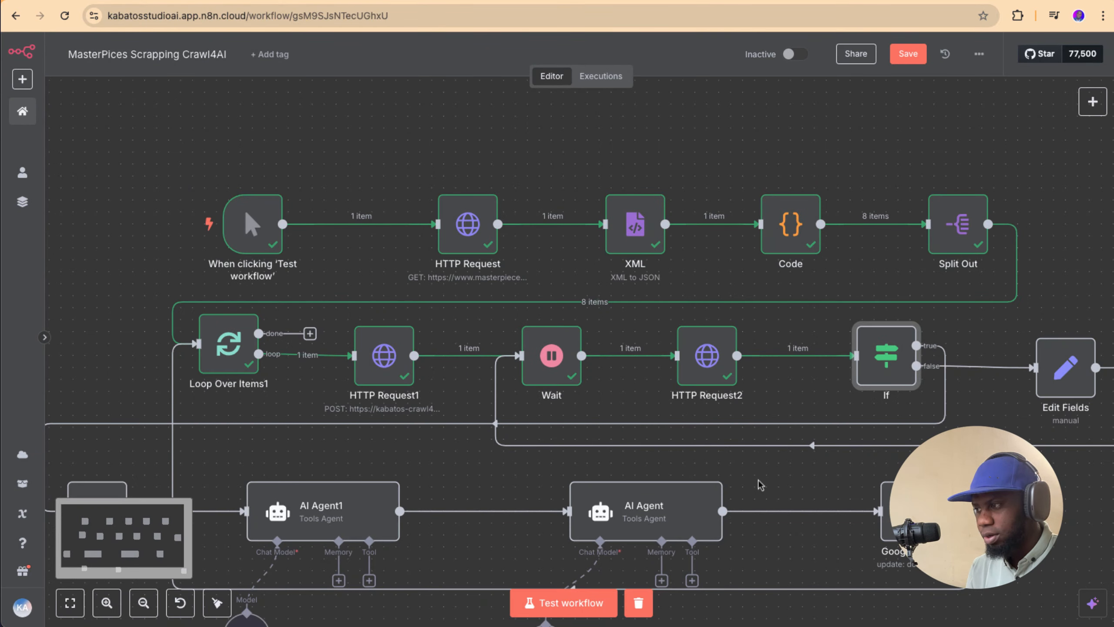
left_click_drag(811, 467, 812, 375)
scroll(837, 379, "down", 2)
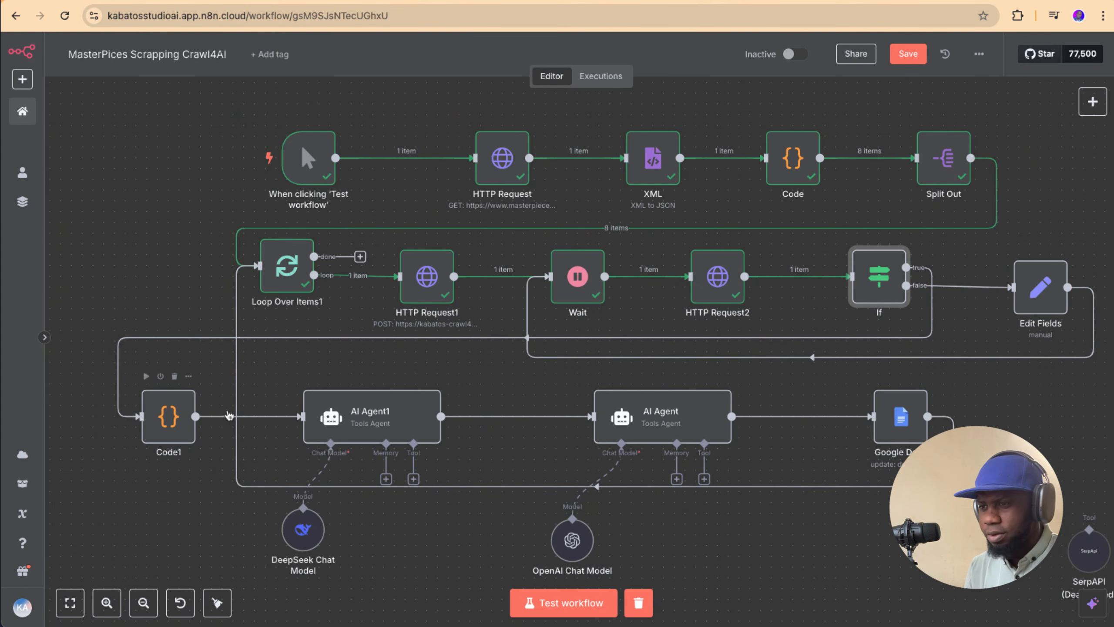
left_click(259, 416)
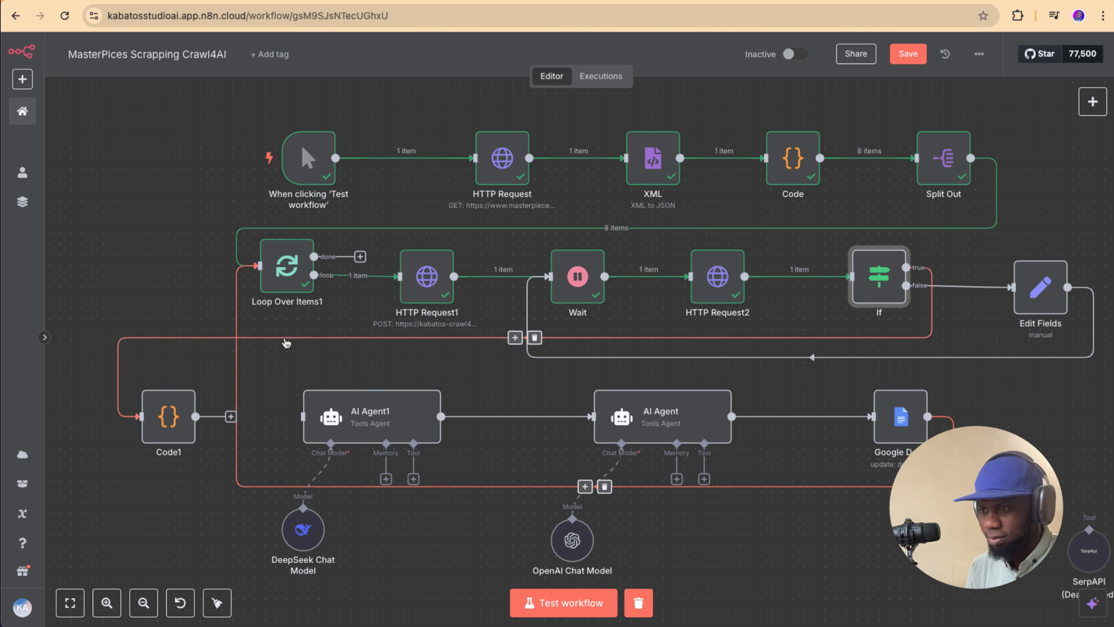
left_click(536, 339)
left_click_drag(168, 432, 104, 217)
left_click_drag(210, 427, 303, 416)
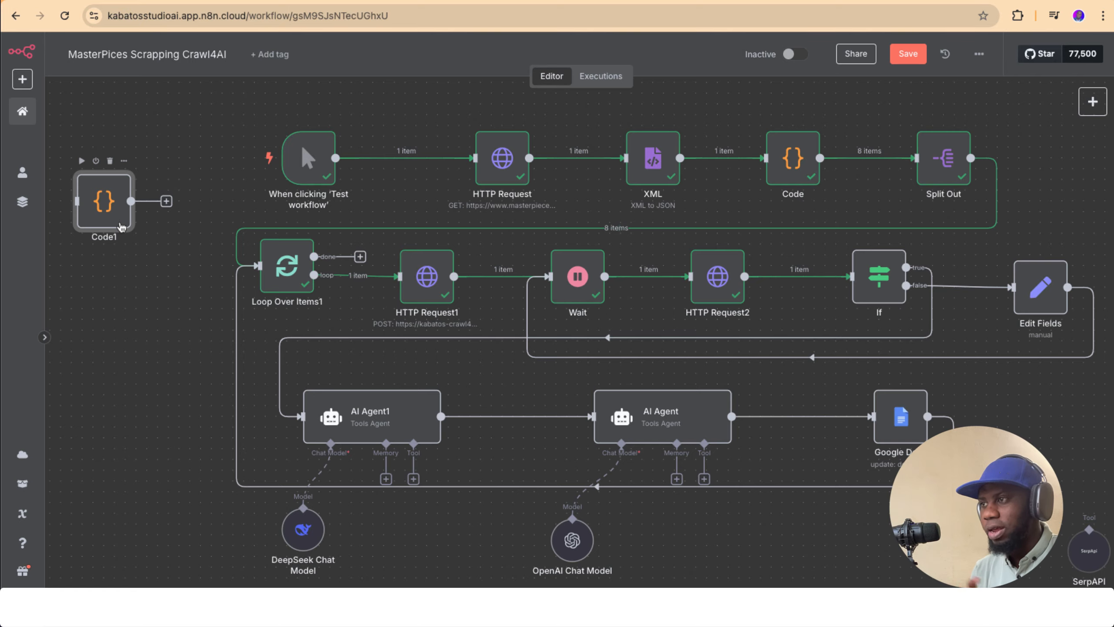
Step: Look through the images on the Masterpiece Sites blog page, and review the img-removing JavaScript in the Code1 node
left_click(262, 610)
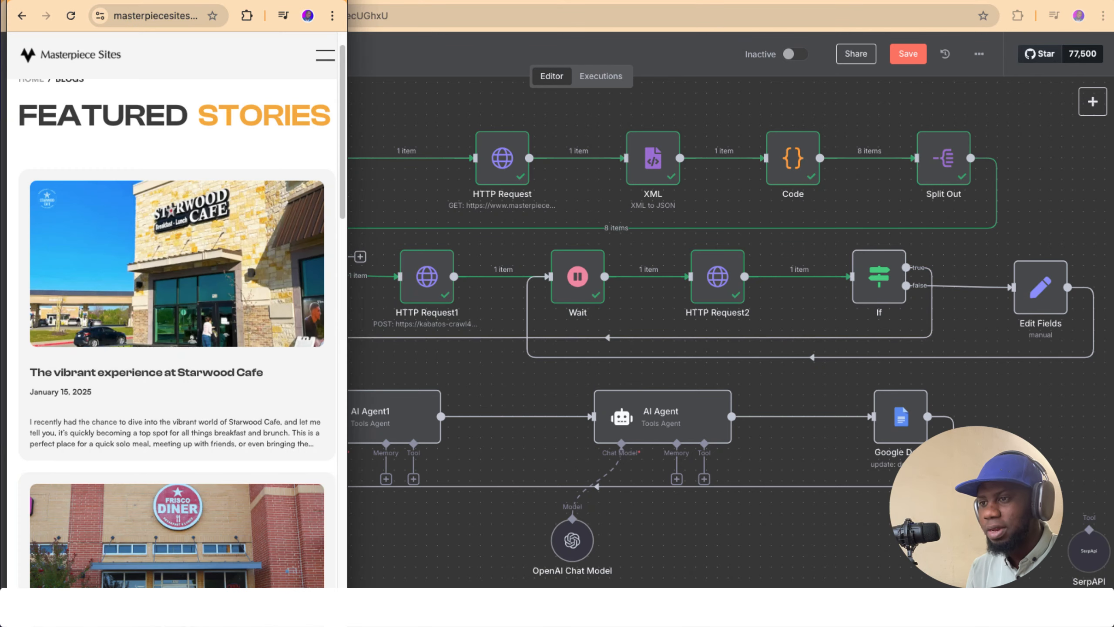
scroll(246, 543, "down", 3)
scroll(244, 542, "down", 20)
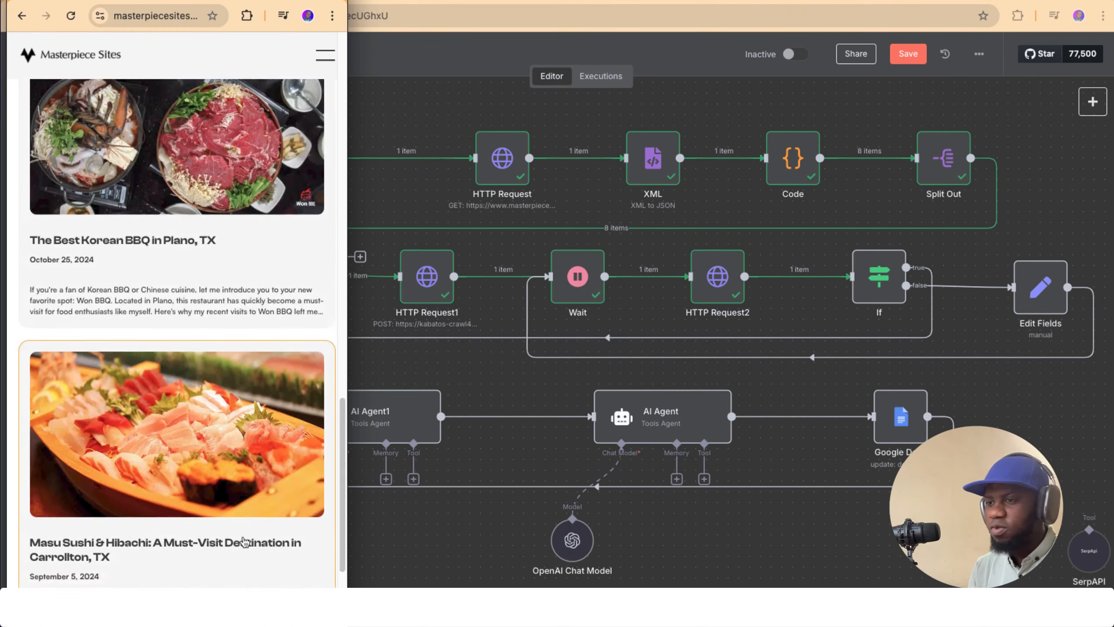
scroll(244, 543, "down", 8)
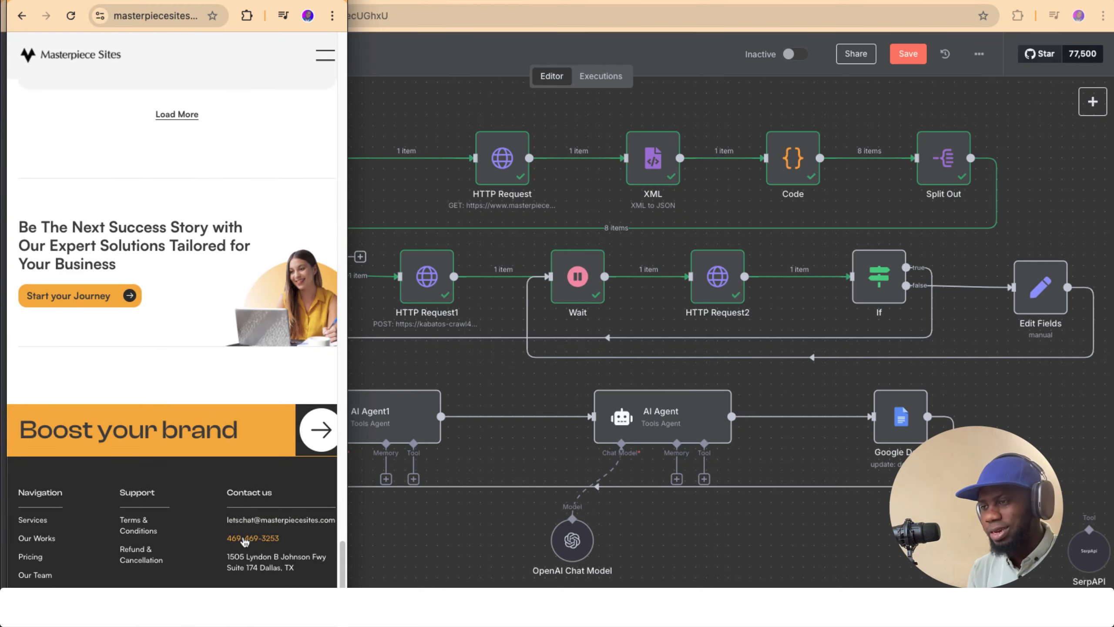
left_click(403, 144)
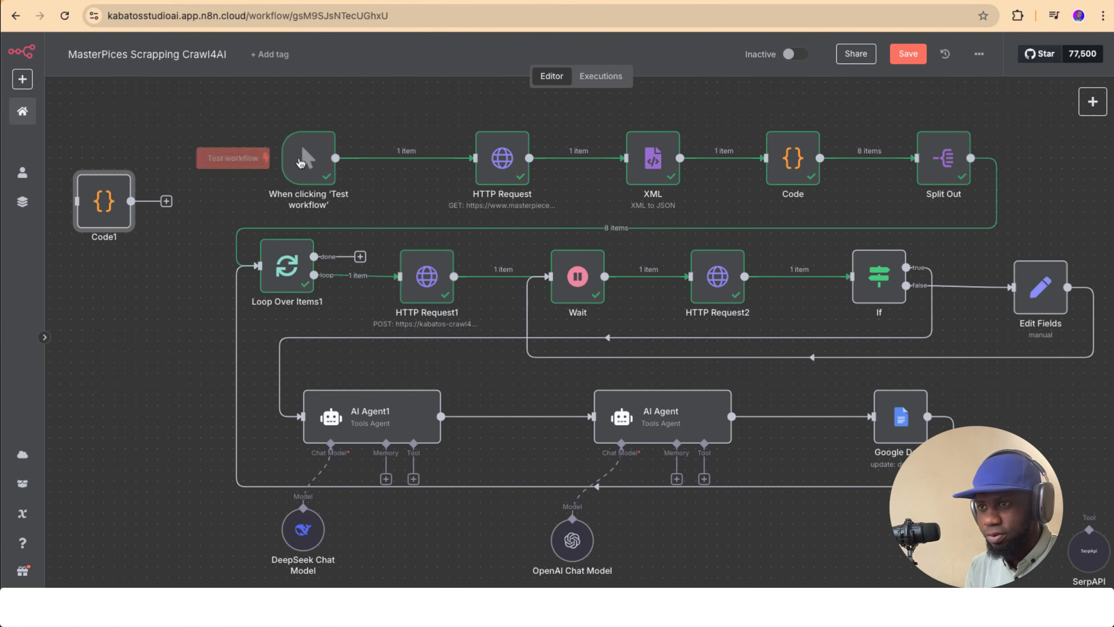
double_click(110, 209)
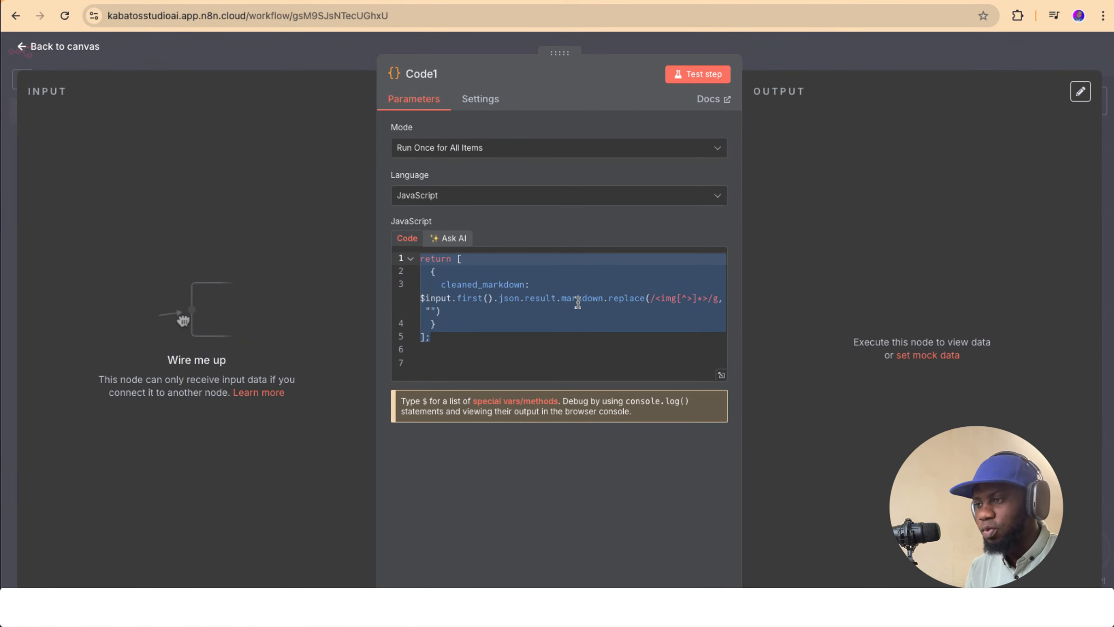
left_click(327, 68)
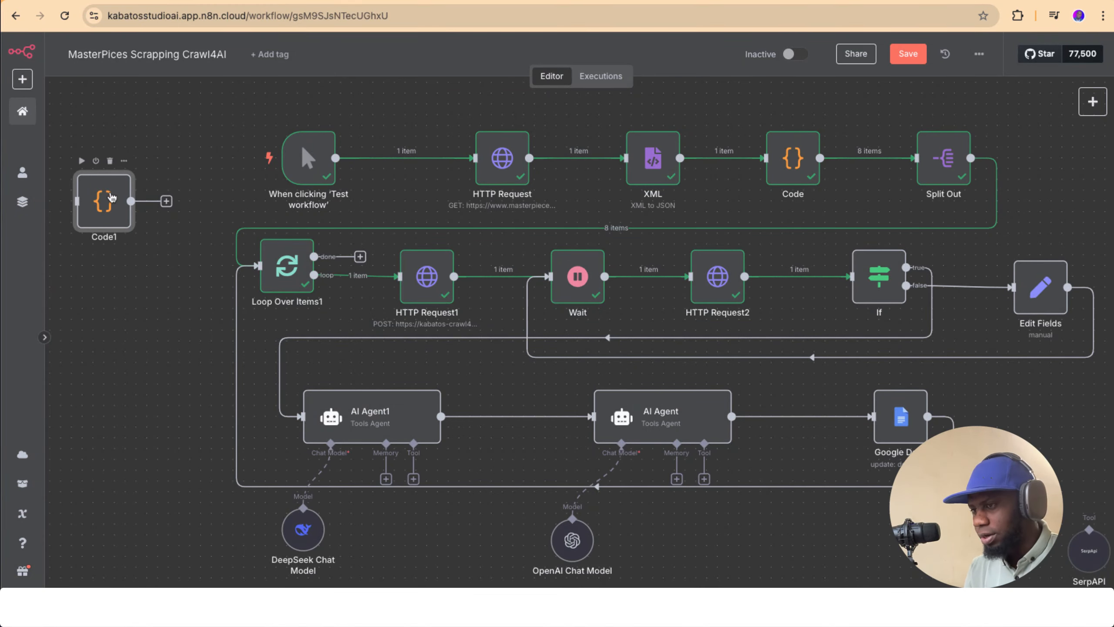
left_click_drag(114, 227, 149, 276)
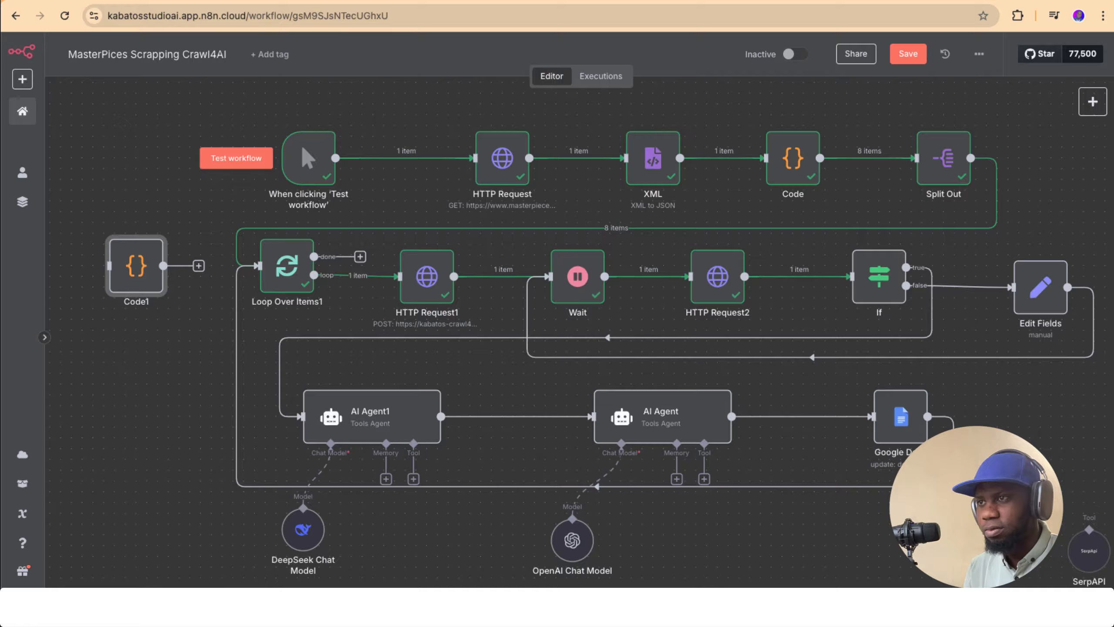
Step: Locate the cleaned_markdown code snippet in the Skool classroom notes, highlight it, and return to the n8n workflow
key("ctrl+Tab")
key("ctrl+Tab")
scroll(496, 331, "down", 8)
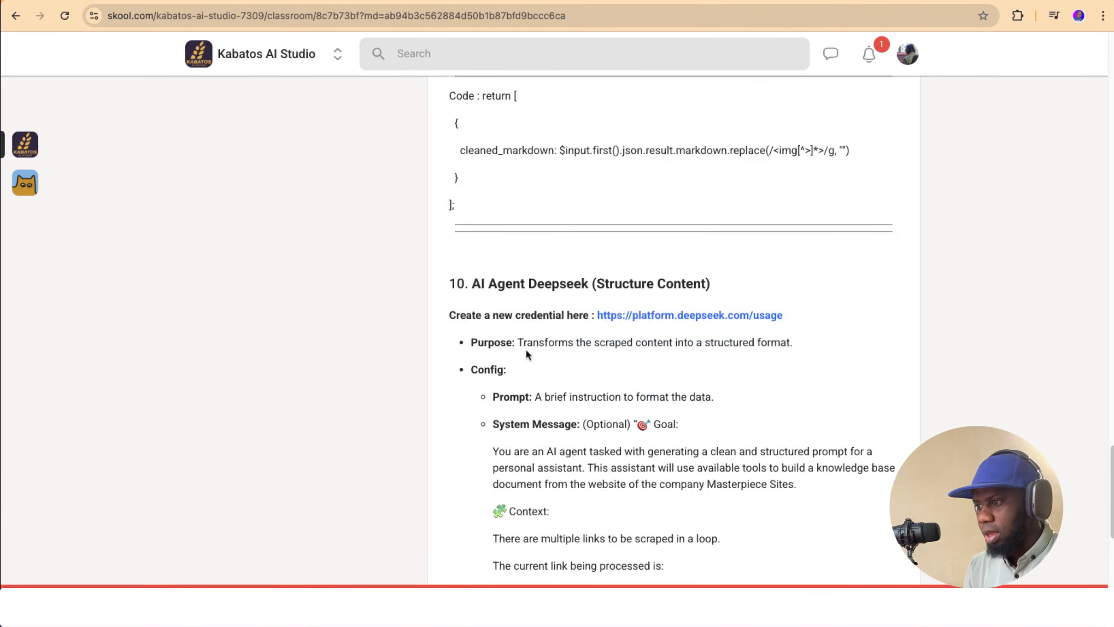
scroll(526, 349, "up", 15)
scroll(513, 471, "down", 6)
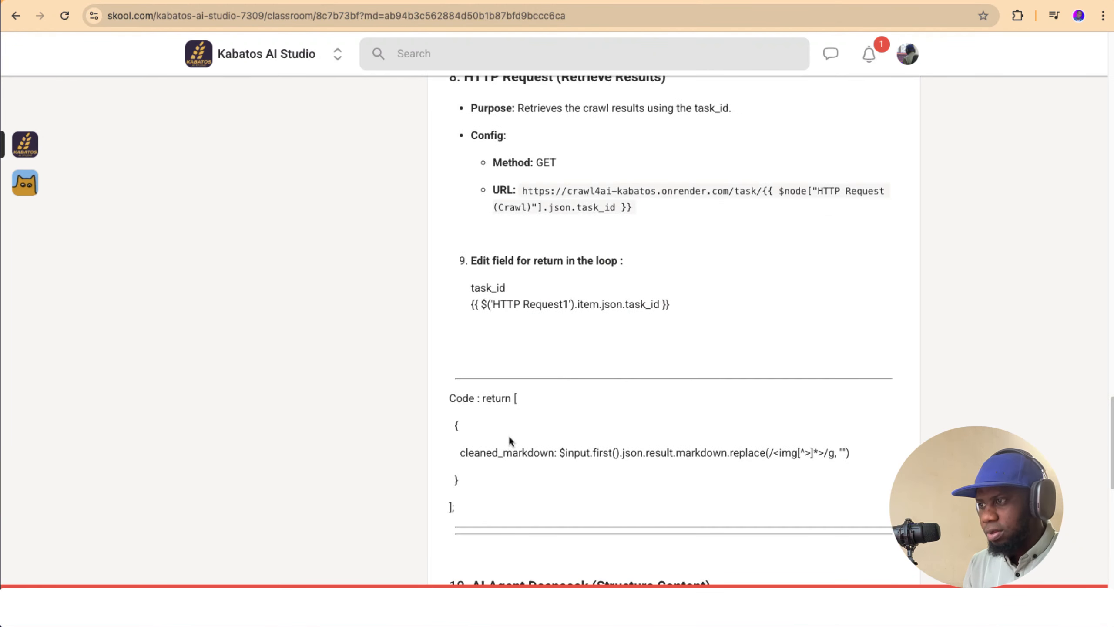
scroll(509, 432, "up", 1)
scroll(520, 387, "down", 7)
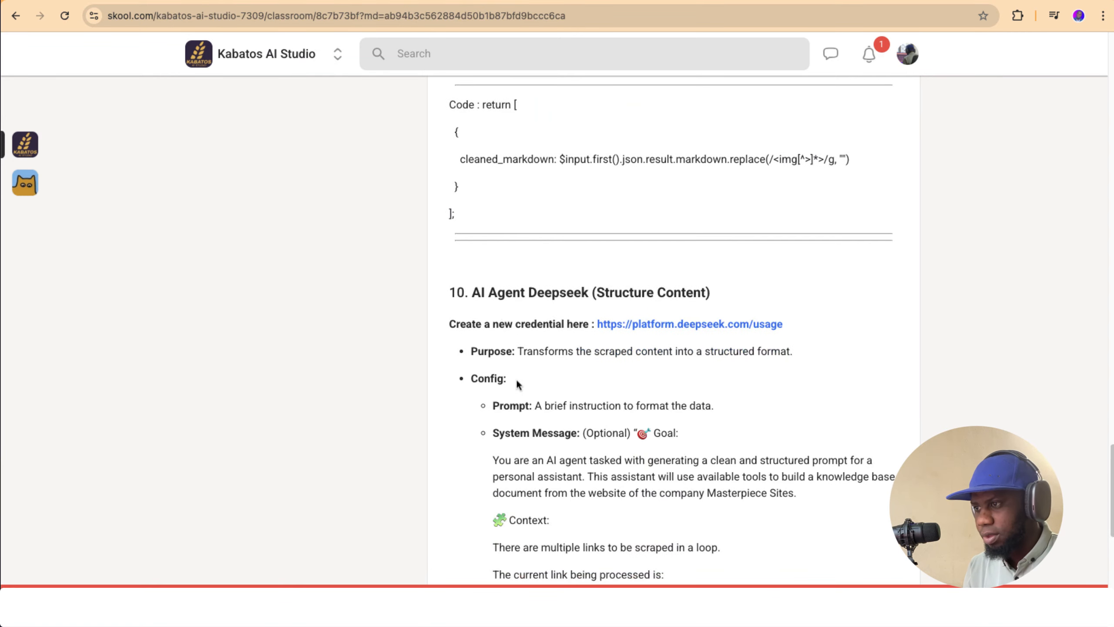
scroll(516, 377, "up", 7)
left_click_drag(458, 469, 450, 380)
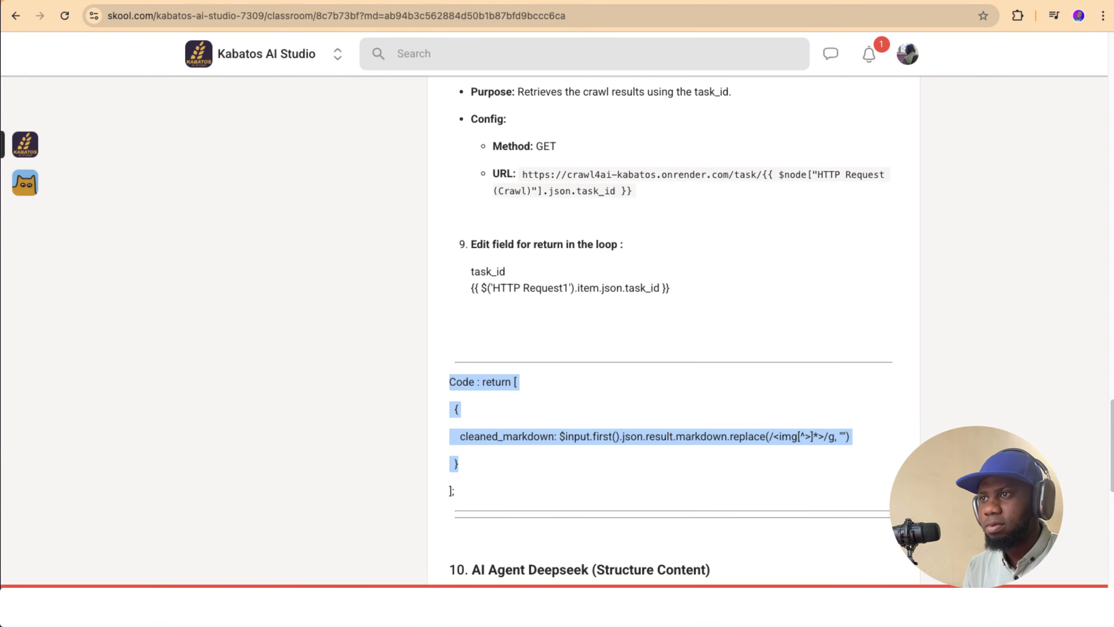
left_click(379, 0)
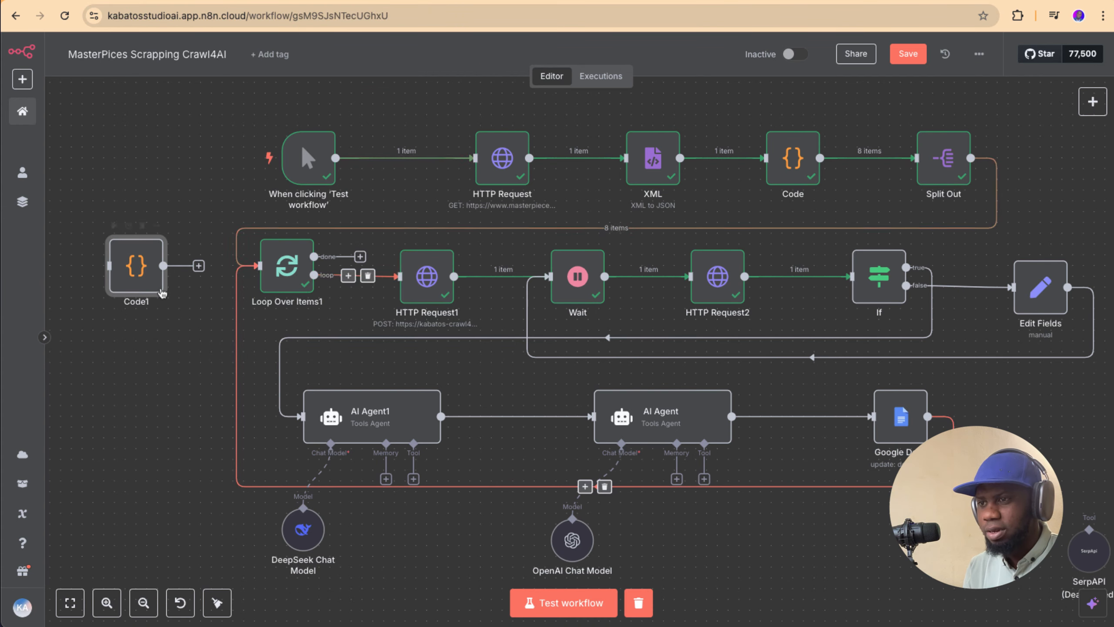
Step: Move the unconnected Code1 node below the level of Loop Over Items1, and select the If node
left_click_drag(153, 279, 153, 345)
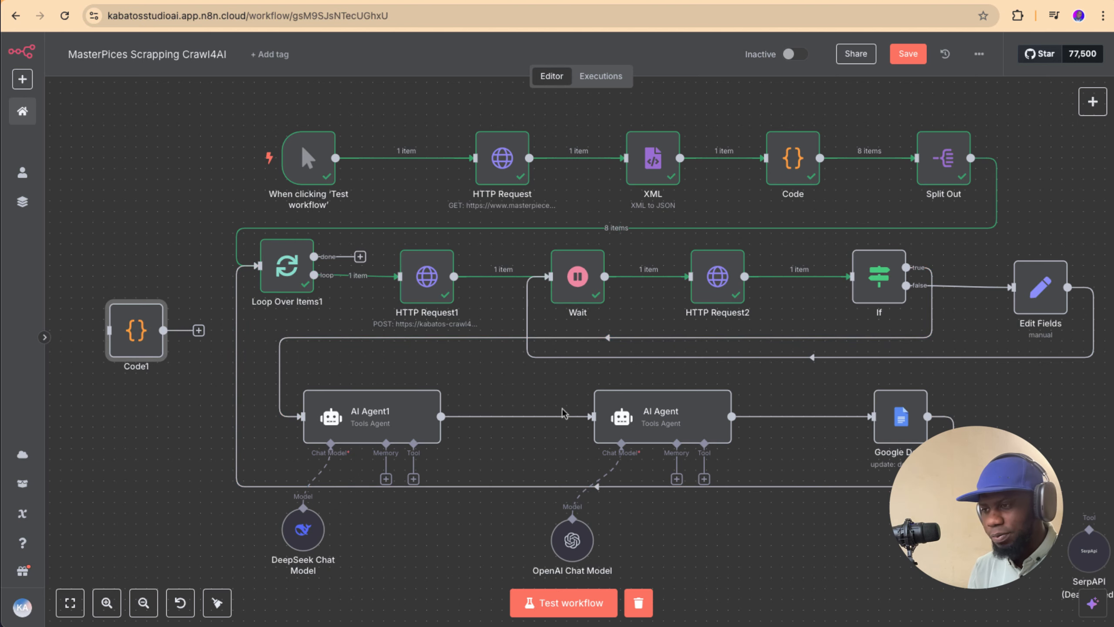
scroll(517, 449, "down", 1)
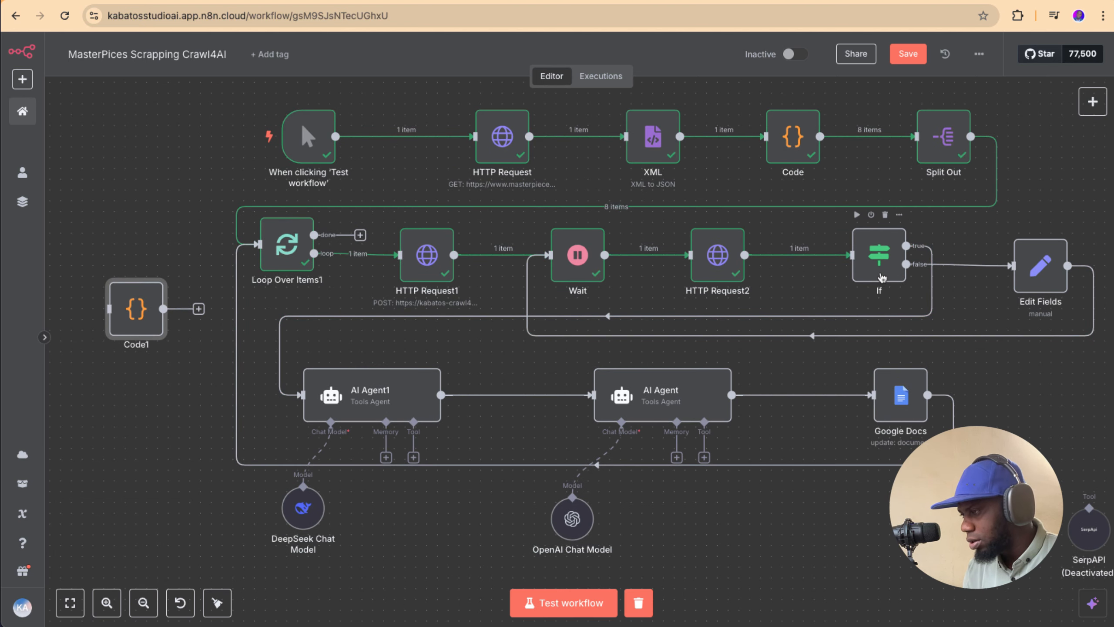
left_click(886, 272)
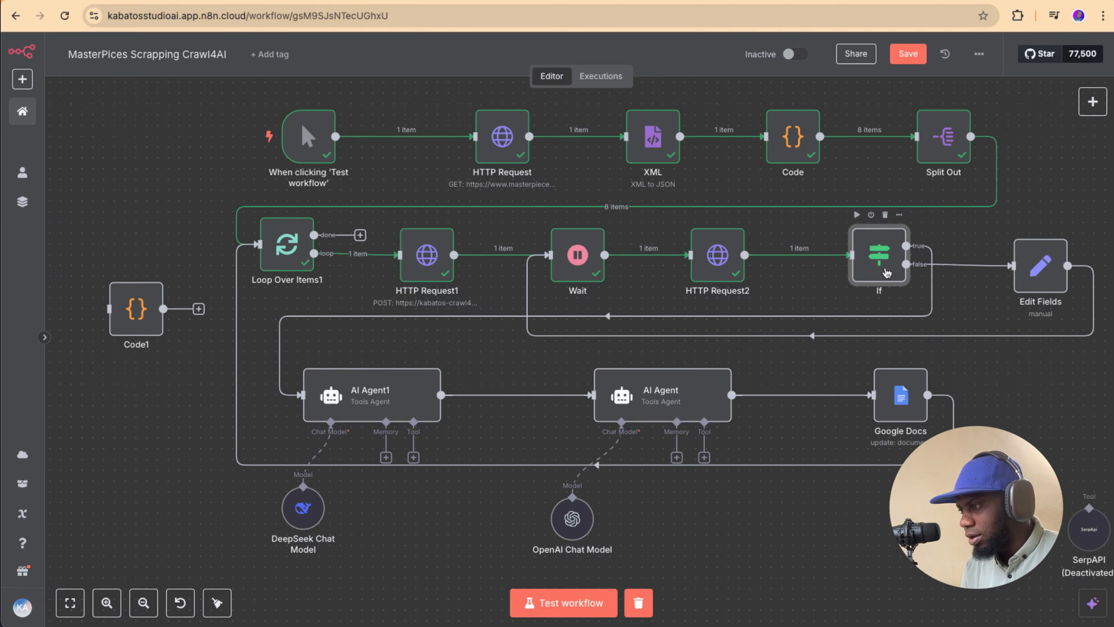
Step: Review the If node's status condition, and execute the previous nodes from Edit Fields to load its input data
double_click(886, 272)
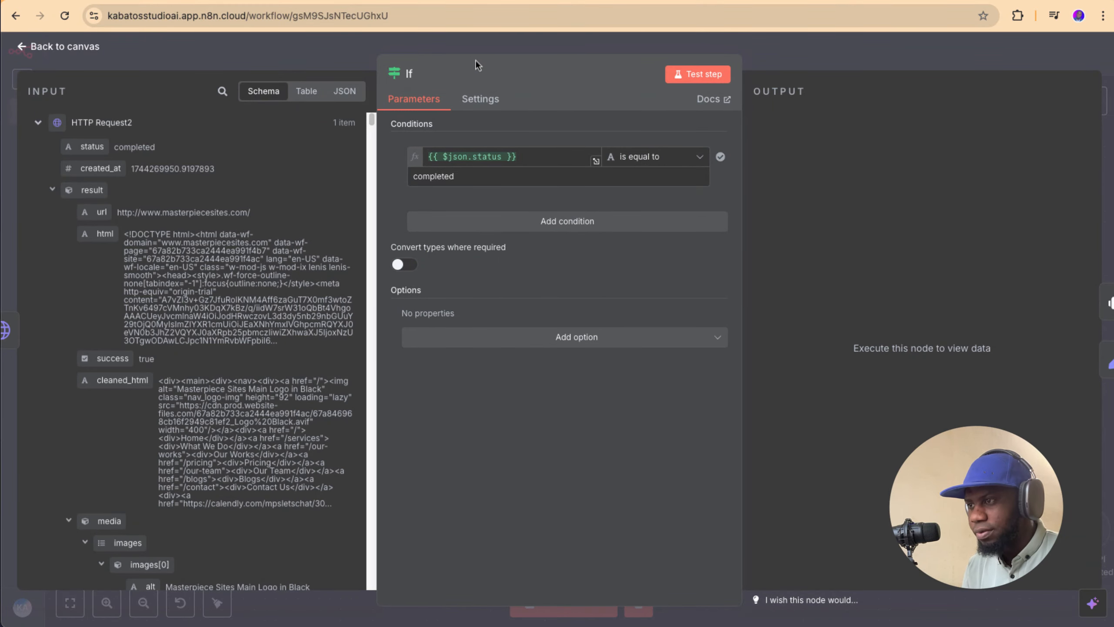
left_click(472, 49)
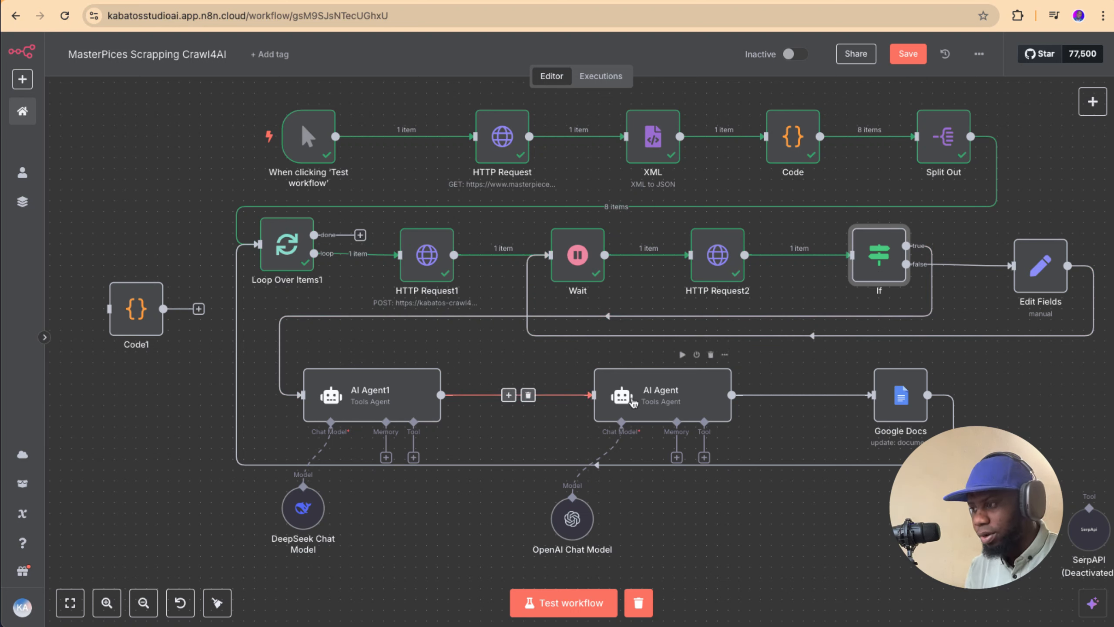
double_click(1041, 265)
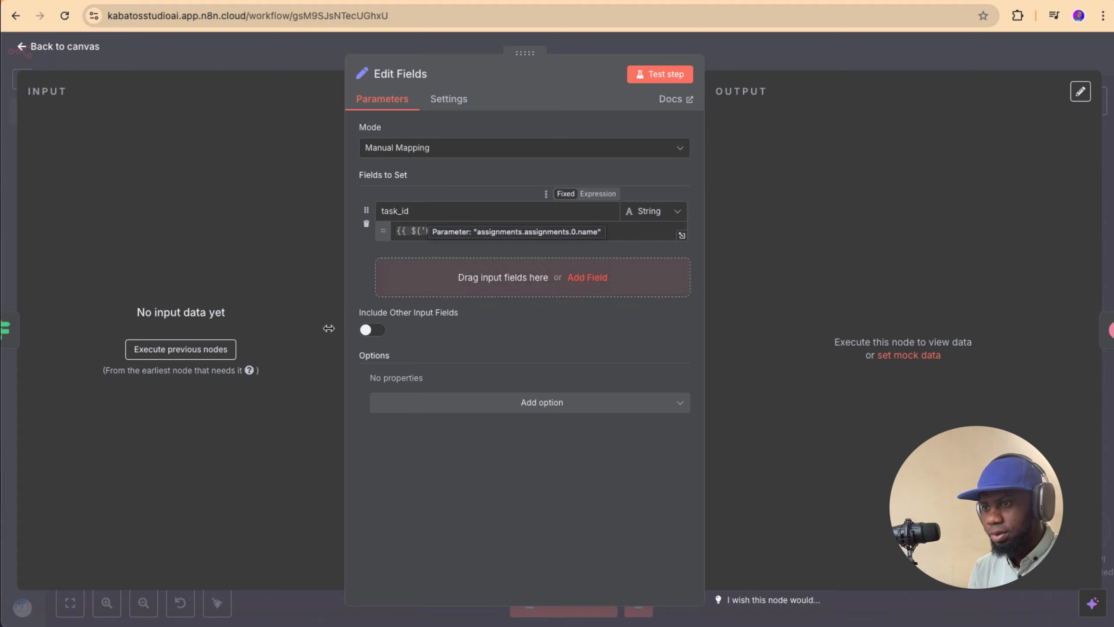
left_click(176, 350)
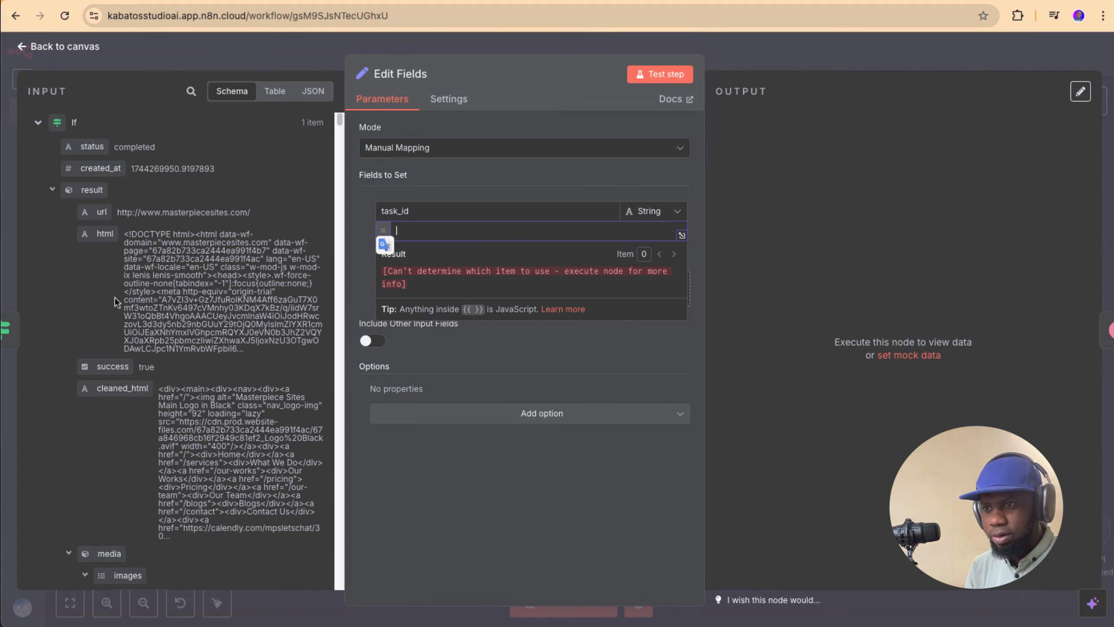
Step: Clear the expression assigned to the task_id field in Edit Fields
scroll(105, 323, "down", 2)
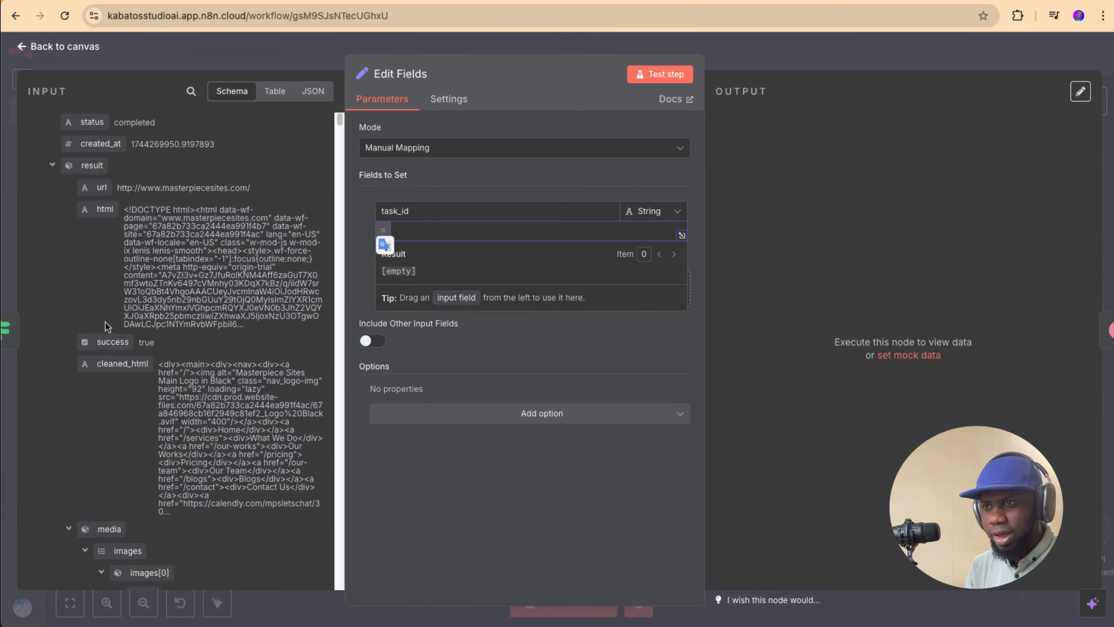
scroll(106, 323, "down", 1)
key("ctrl+z")
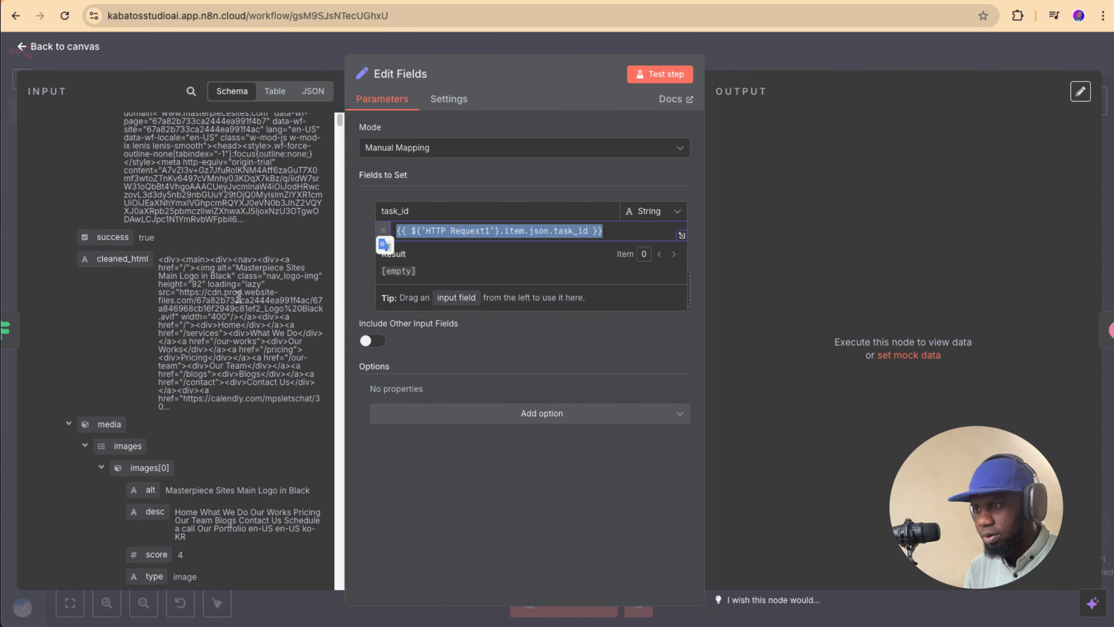
key("BackSpace")
scroll(83, 127, "down", 5)
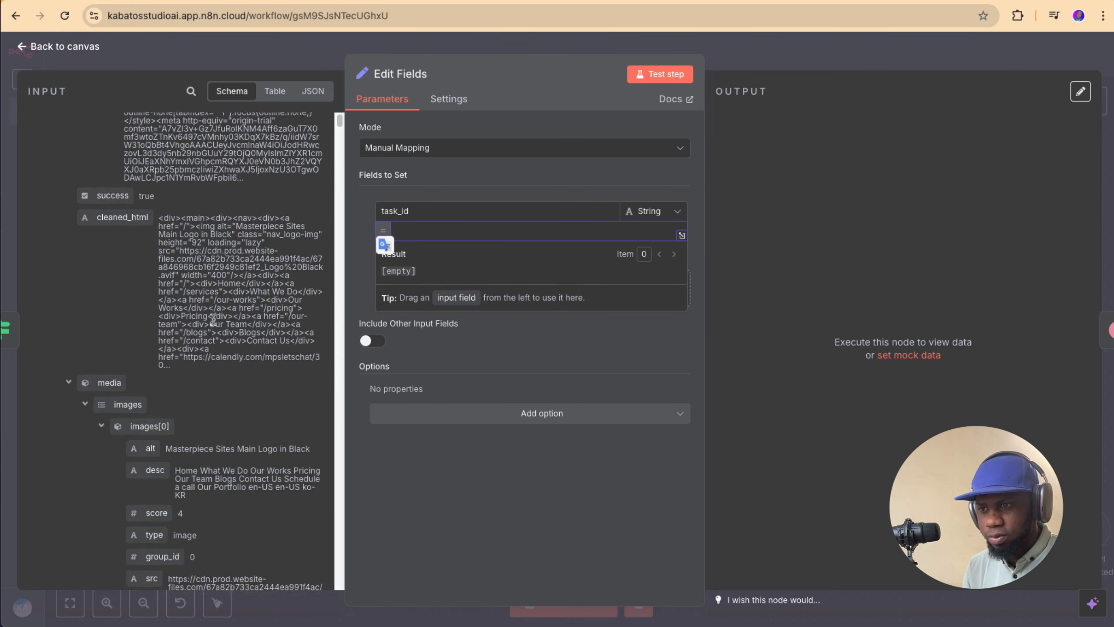
scroll(83, 127, "up", 8)
scroll(93, 142, "up", 5)
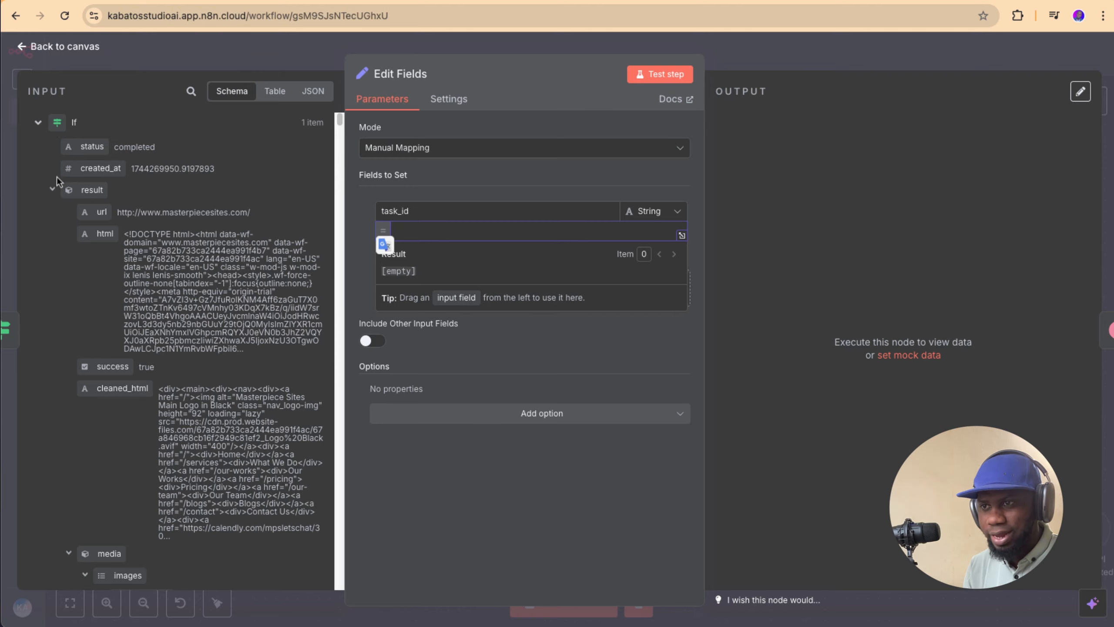
Step: Map the task_id field in Edit Fields to HTTP Request1's task_id, and review the resulting field mapping
left_click(52, 190)
scroll(61, 259, "down", 1)
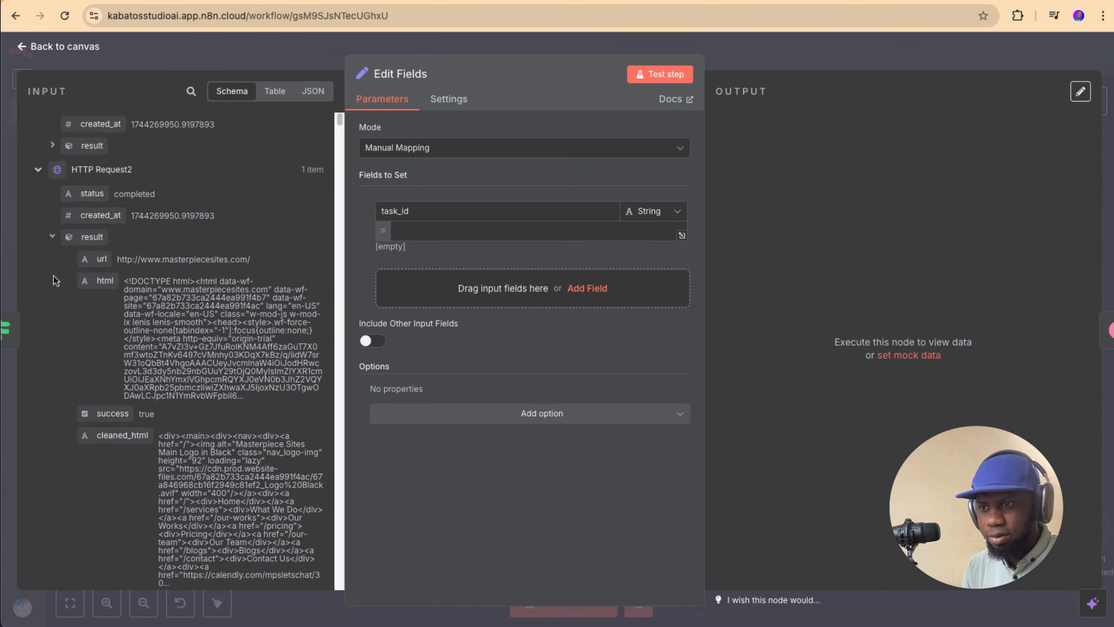
scroll(66, 430, "down", 15)
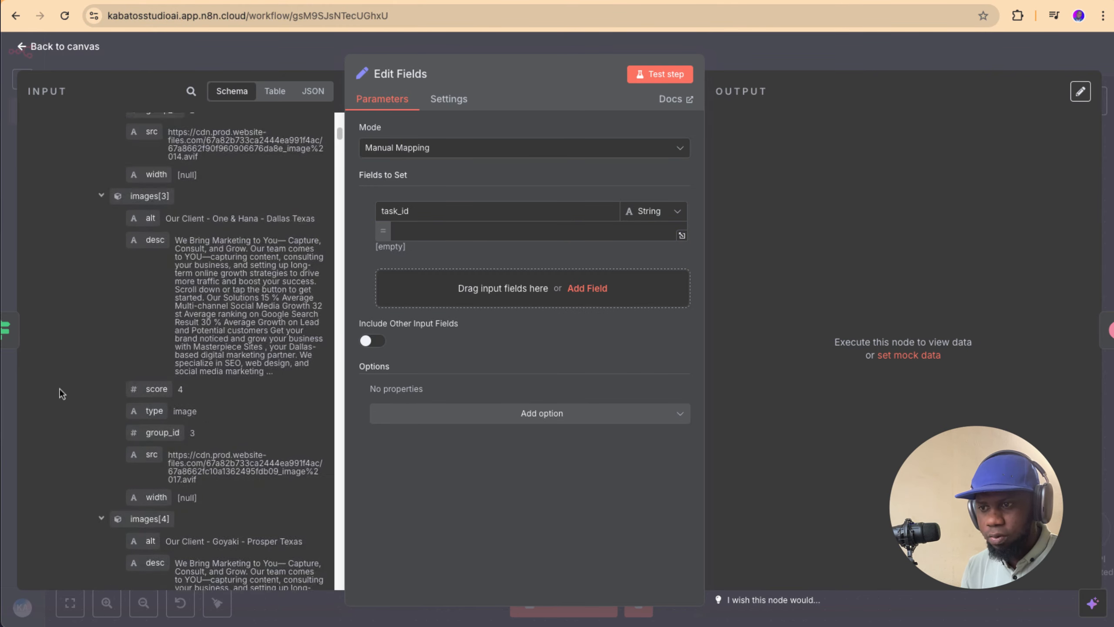
scroll(59, 388, "down", 20)
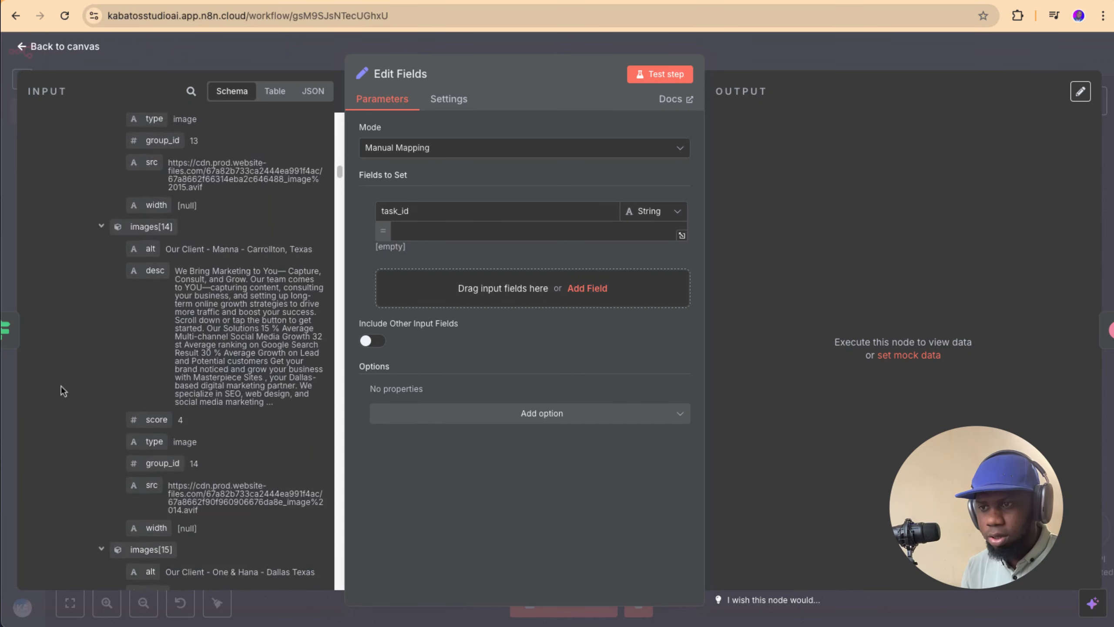
scroll(61, 385, "up", 20)
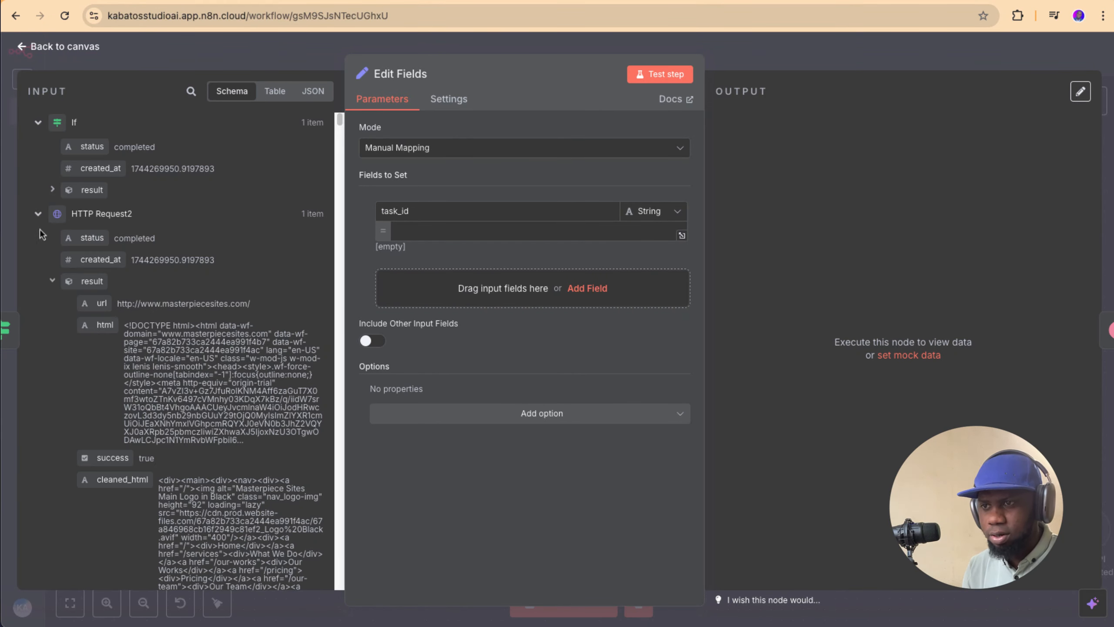
left_click(39, 215)
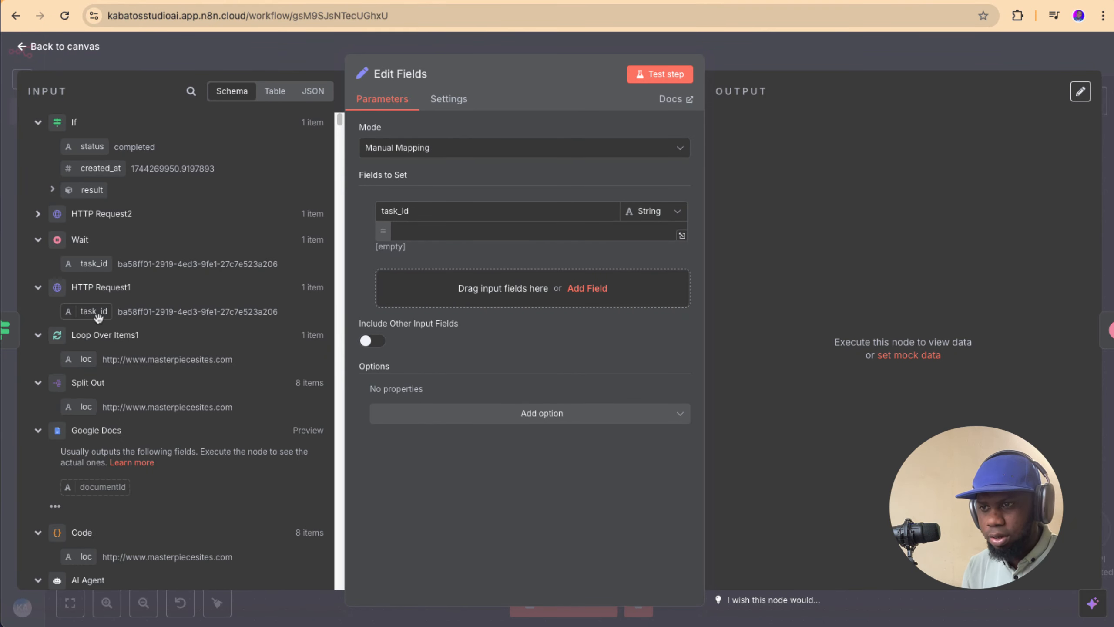
left_click_drag(97, 315, 435, 256)
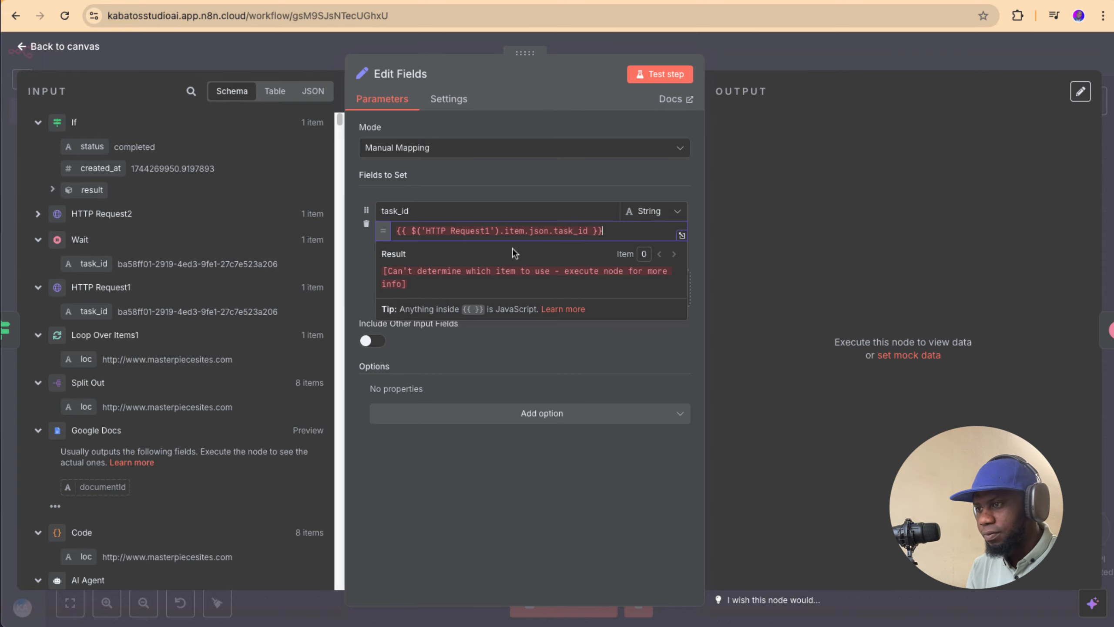
left_click(717, 53)
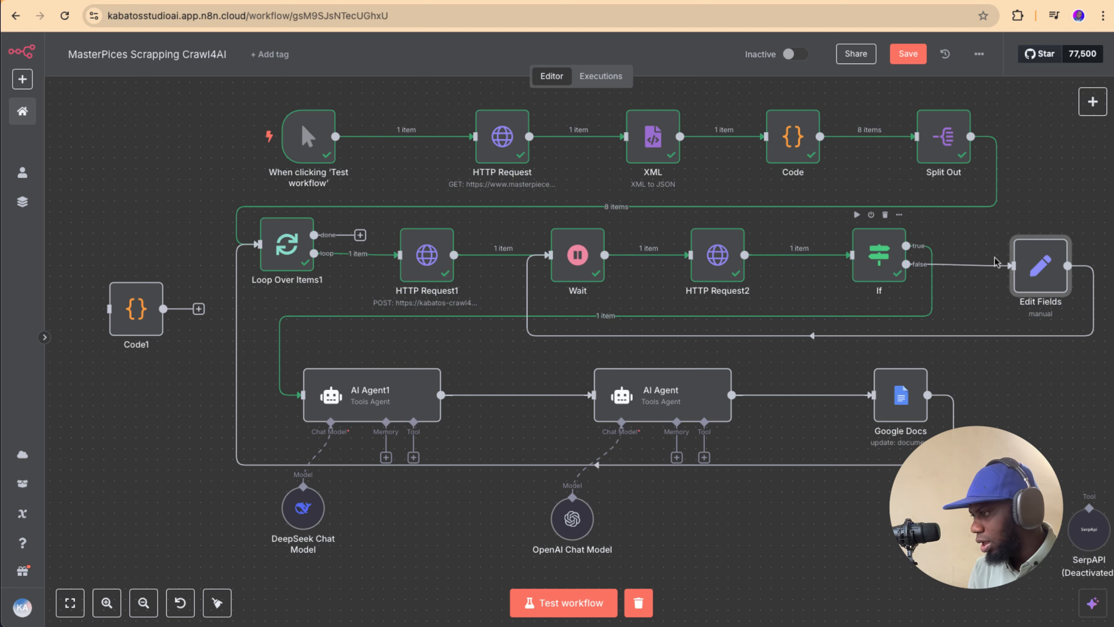
double_click(1048, 269)
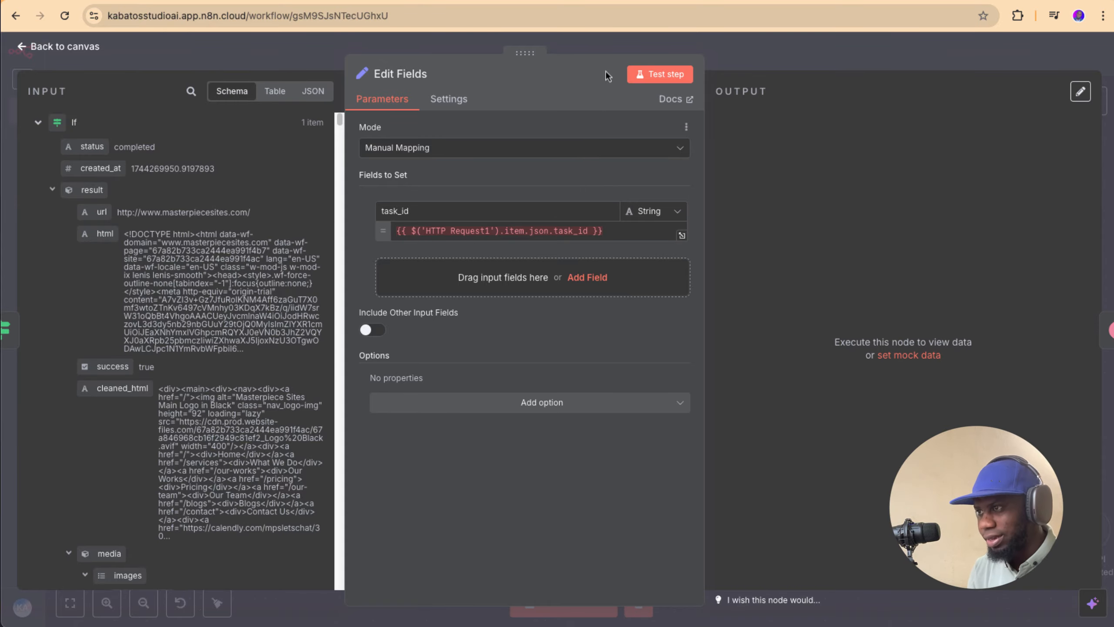
left_click(617, 52)
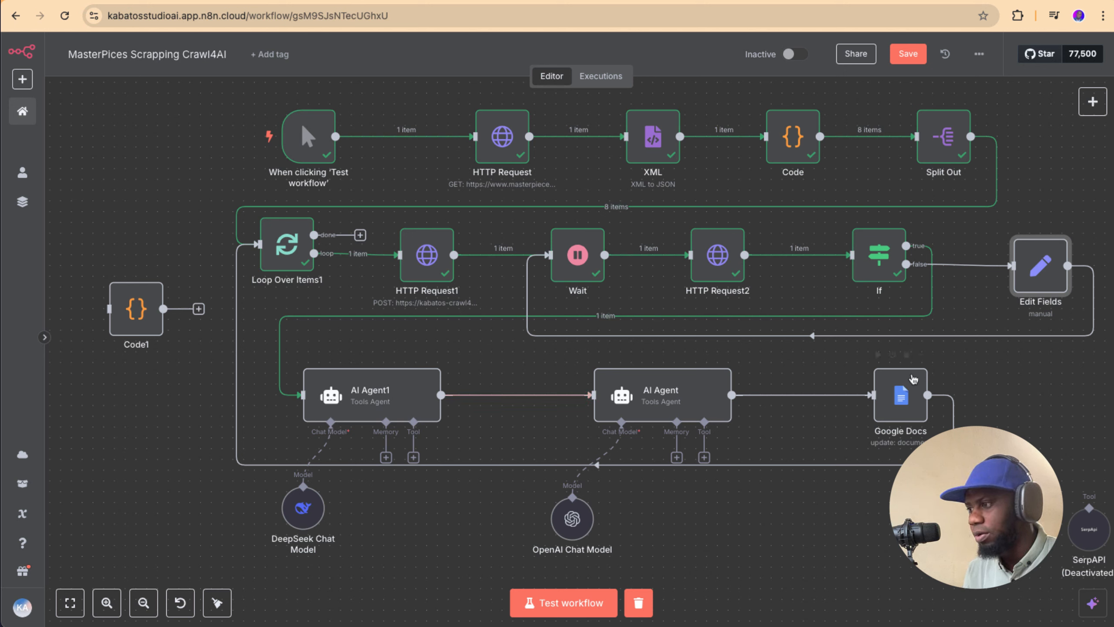
Step: Remove the {{ $json.cleaned_markdown }} expression from AI Agent1's user message prompt and return to the canvas
double_click(383, 394)
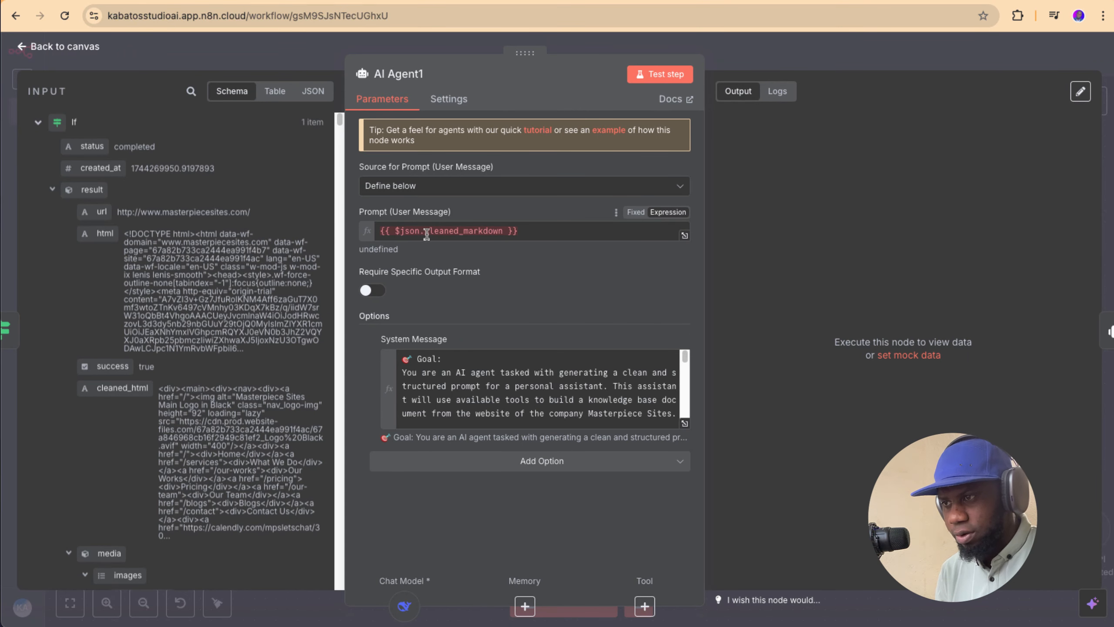
left_click(516, 231)
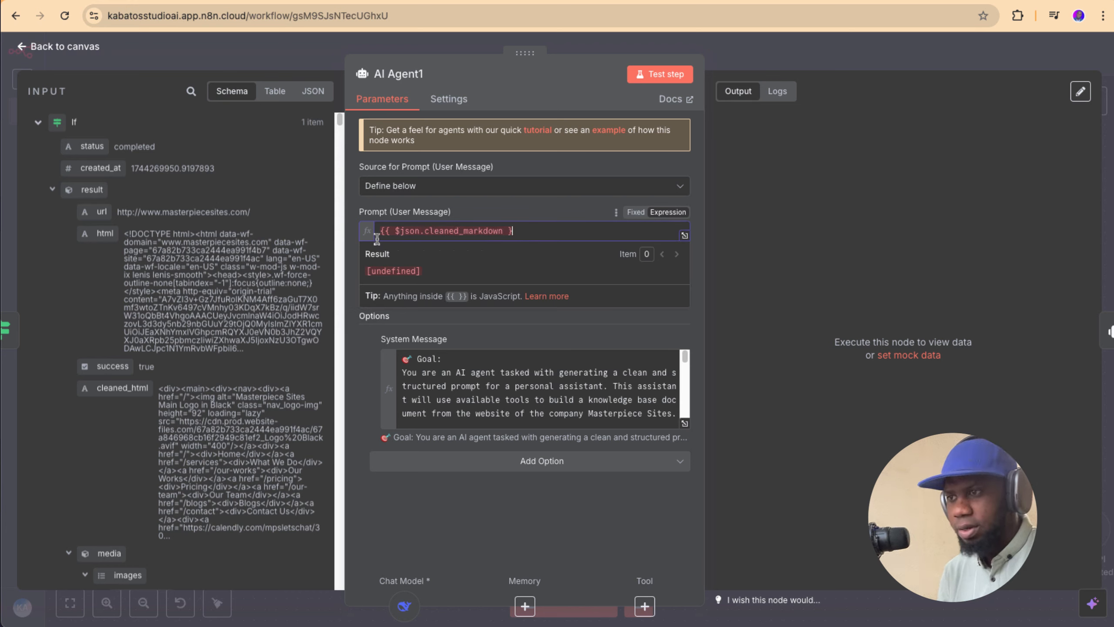
left_click_drag(513, 231, 387, 235)
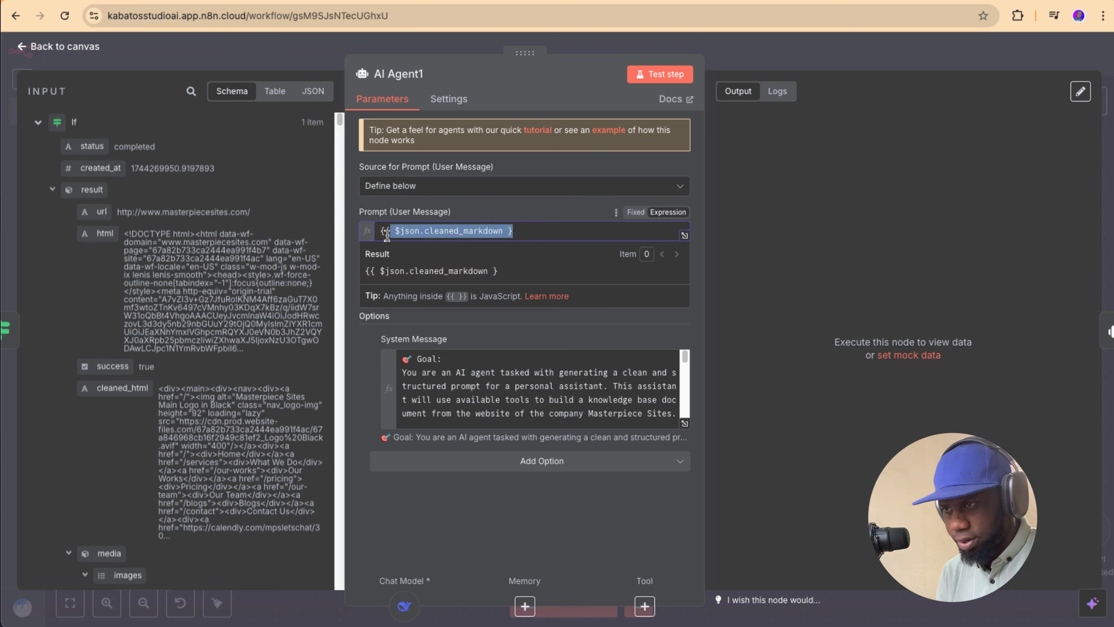
key("BackSpace")
left_click(331, 63)
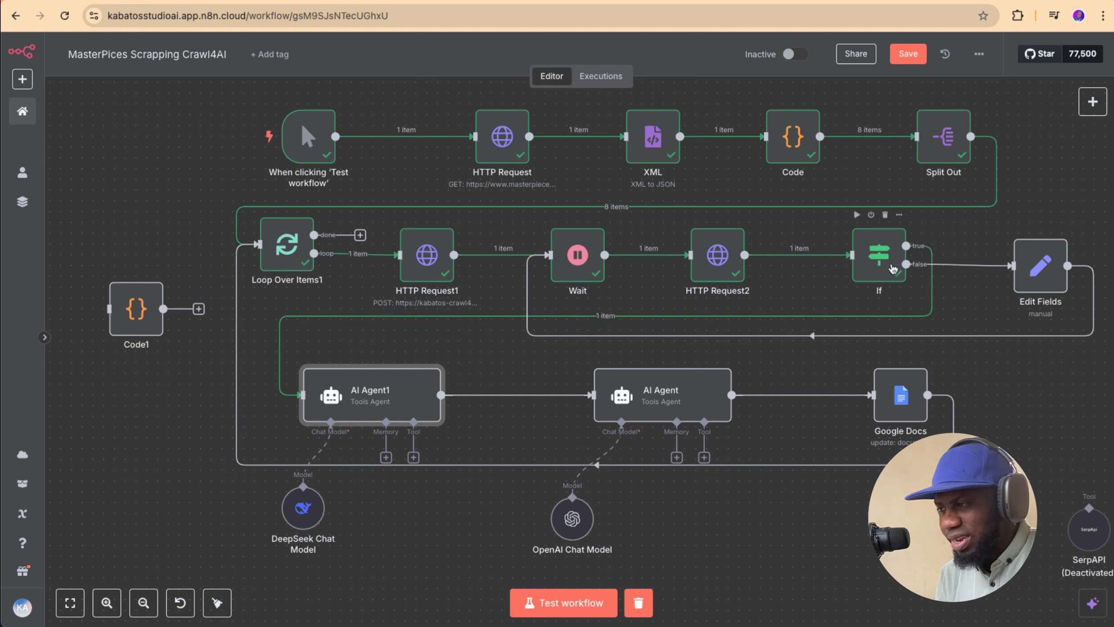
Step: Set AI Agent1's user message prompt to HTTP Request2's result markdown: {{ $('HTTP Request2').item.json.result.markdown }}
double_click(385, 411)
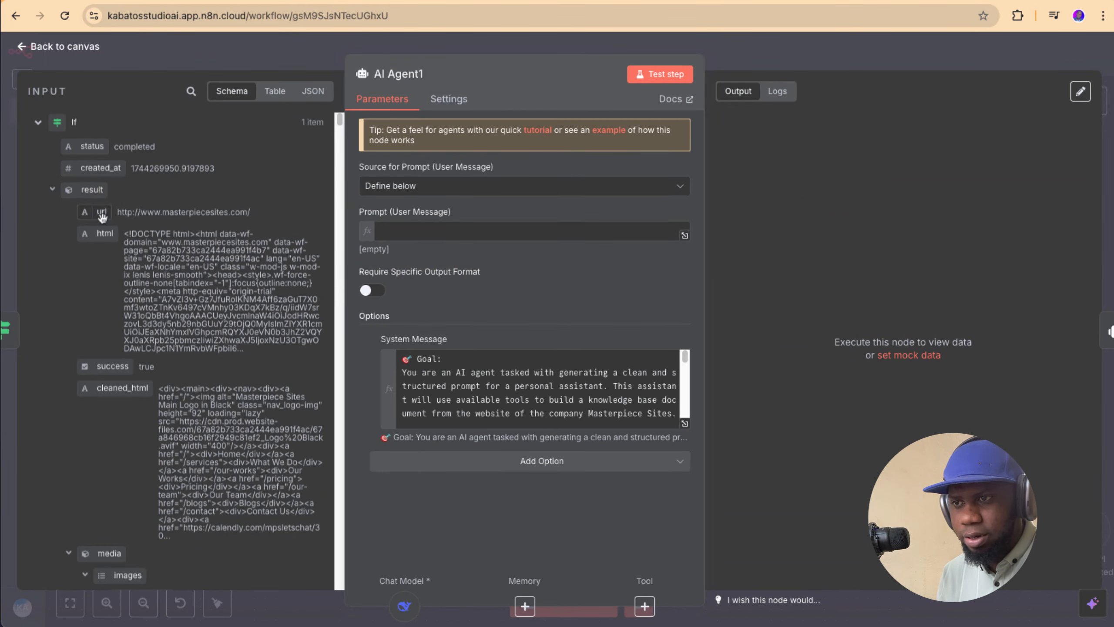
left_click(53, 190)
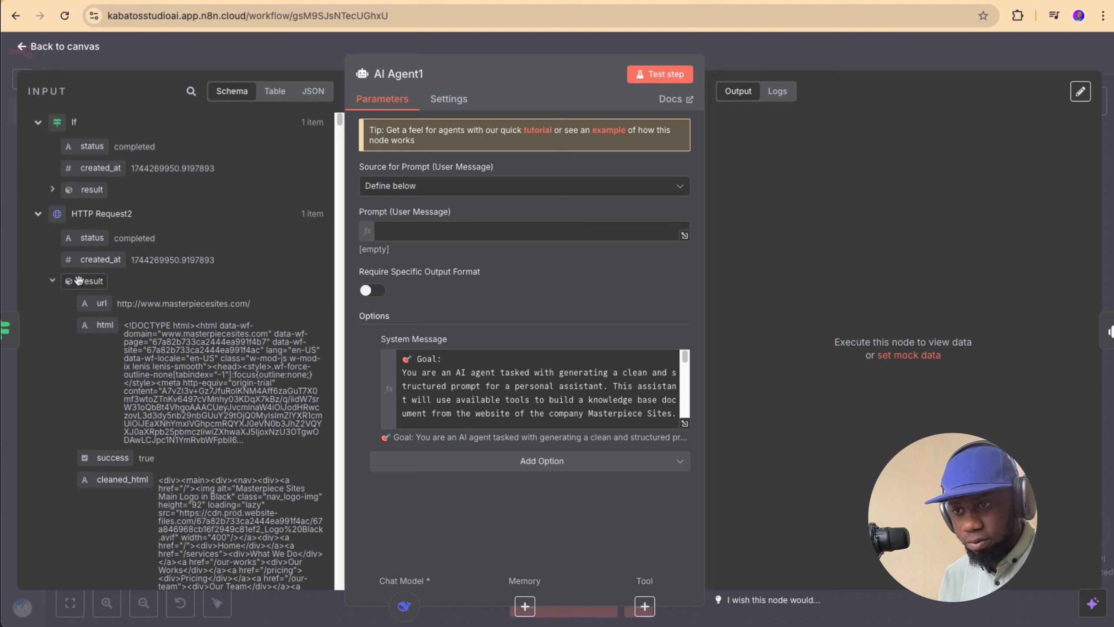
left_click(53, 280)
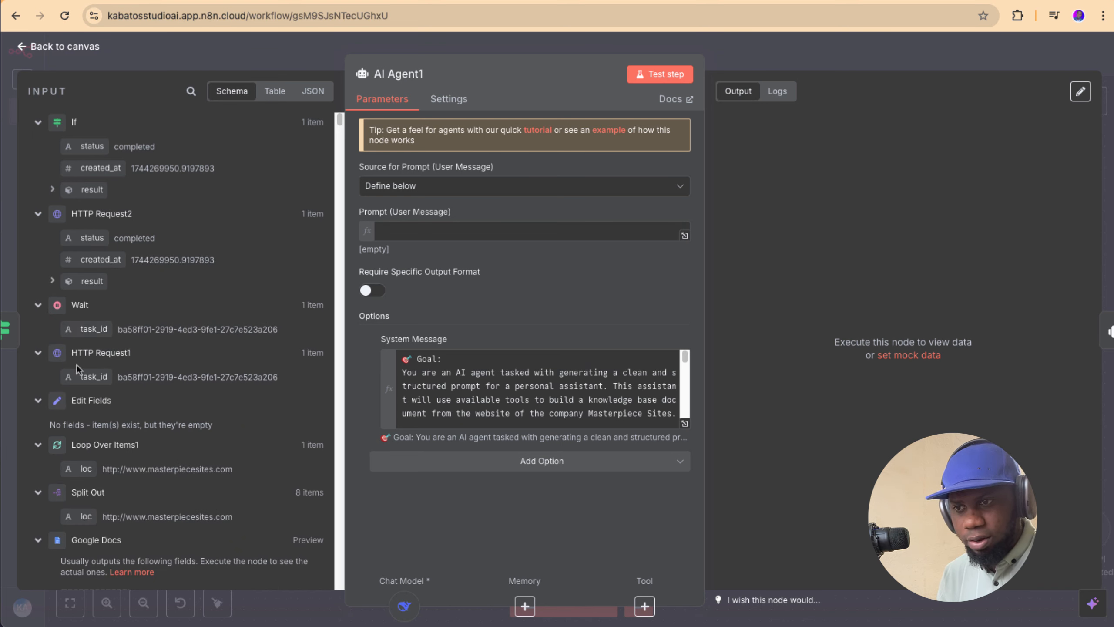
left_click(53, 281)
scroll(75, 359, "down", 10)
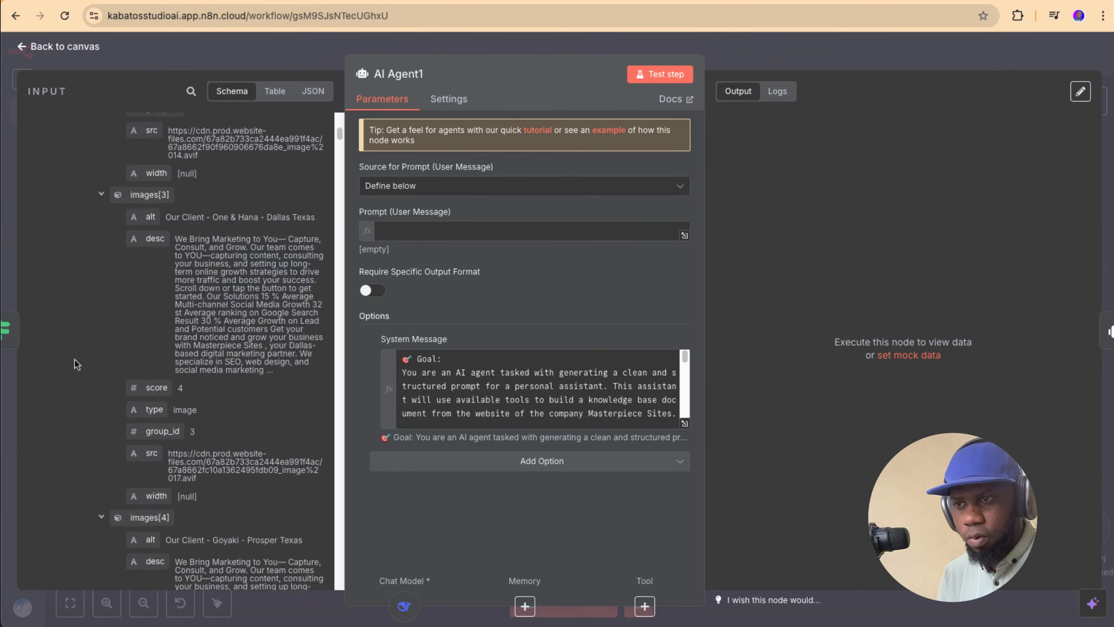
scroll(75, 360, "down", 20)
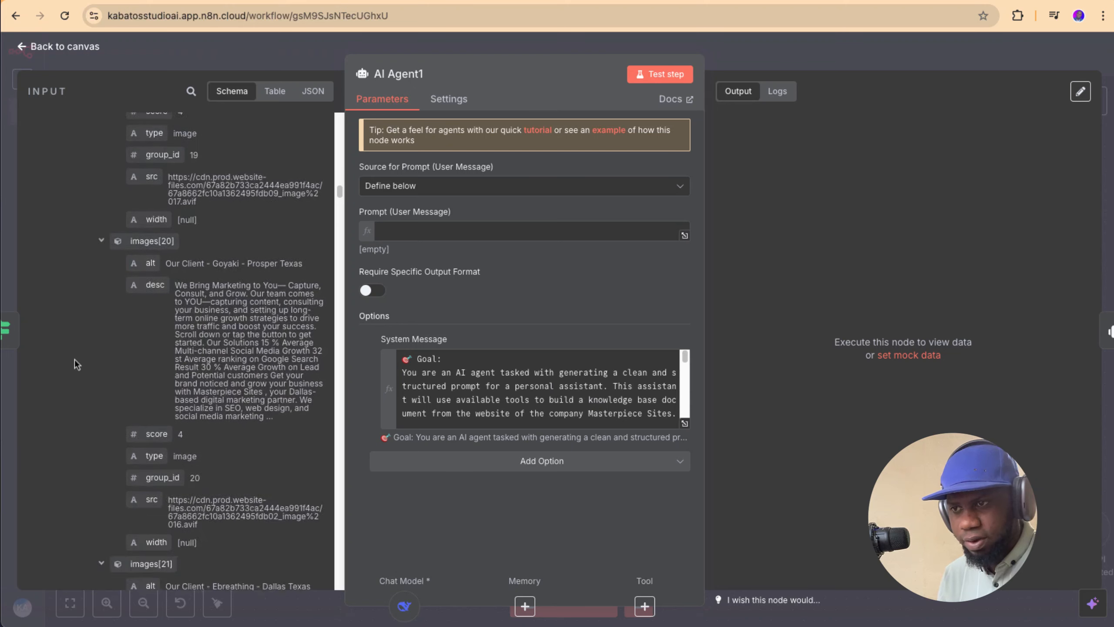
scroll(75, 359, "down", 15)
left_click_drag(118, 313, 437, 233)
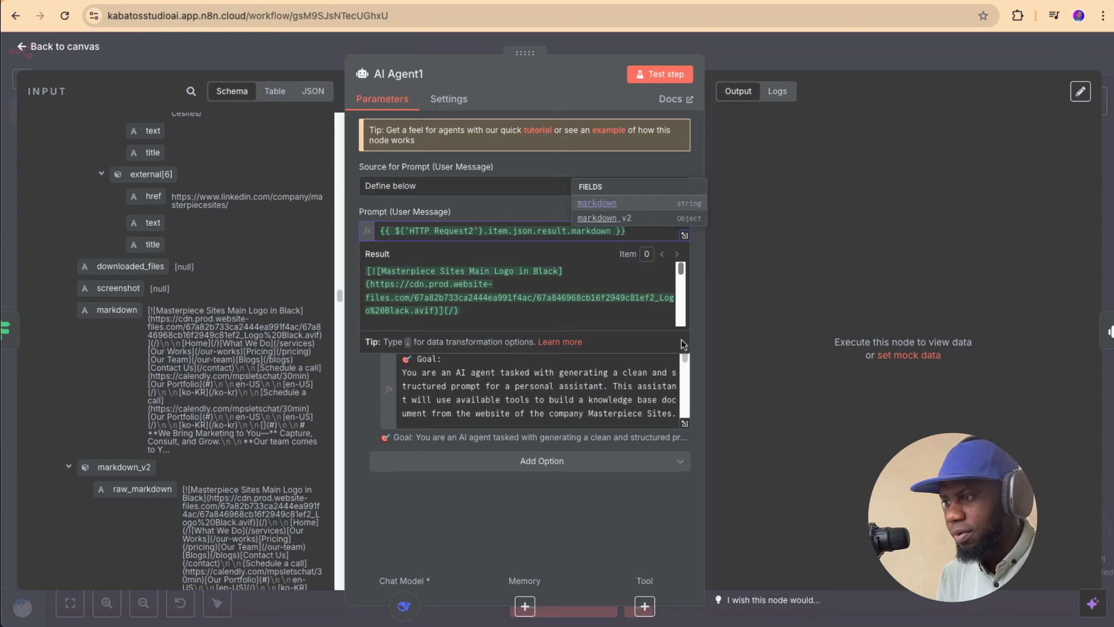
Step: Review AI Agent1's markdown prompt output and its system message in the expanded expression editor, and return to the canvas
left_click(684, 236)
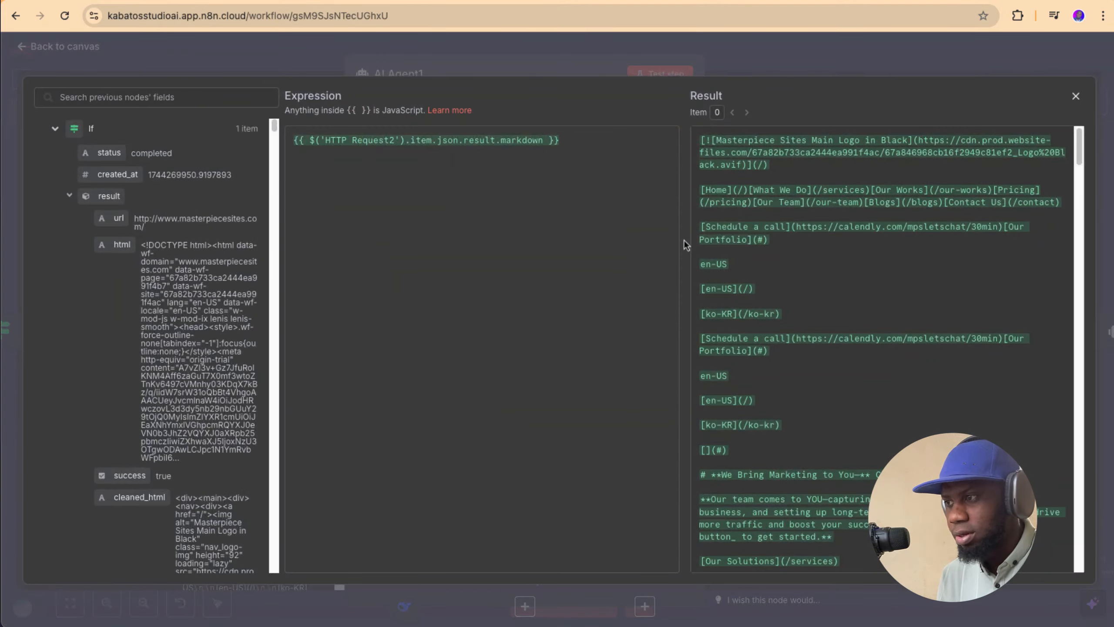
scroll(702, 336, "down", 20)
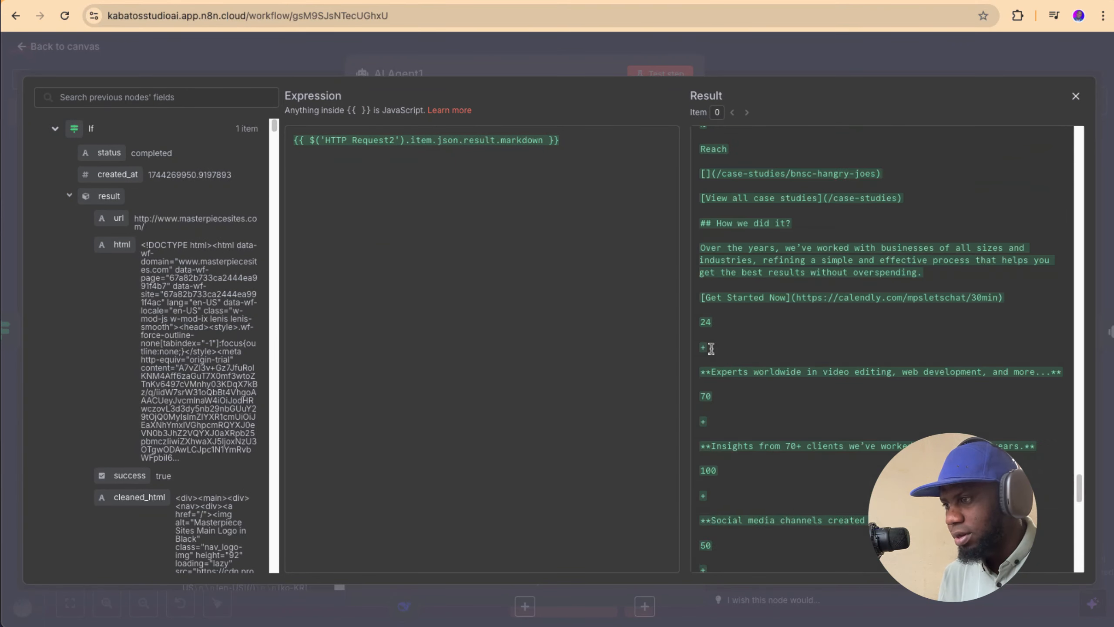
left_click(623, 75)
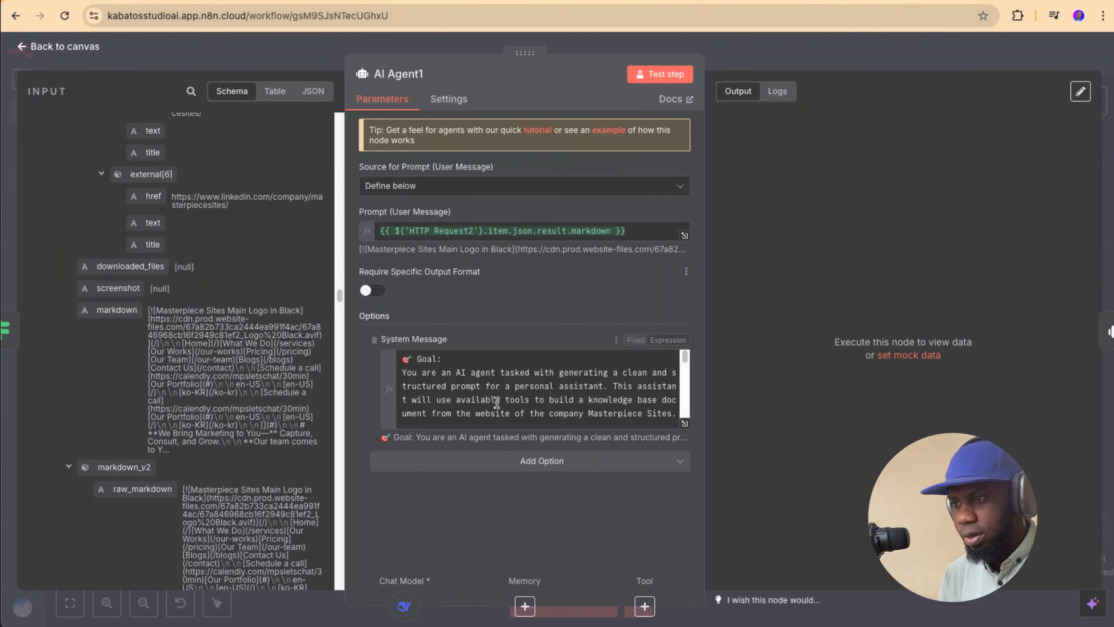
left_click(685, 424)
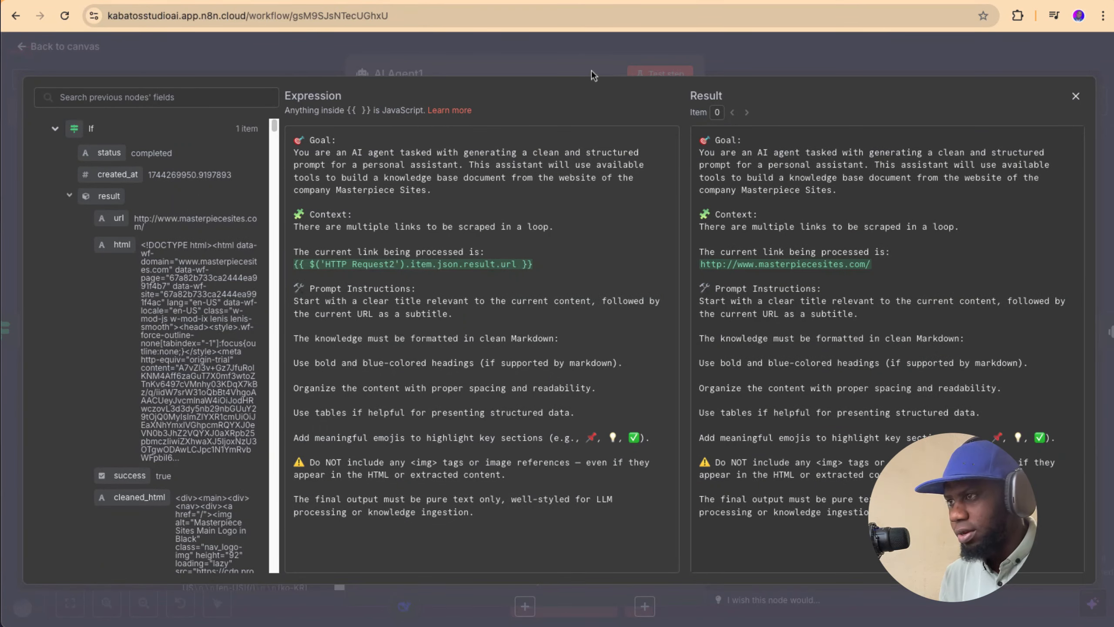
left_click(601, 54)
left_click(636, 49)
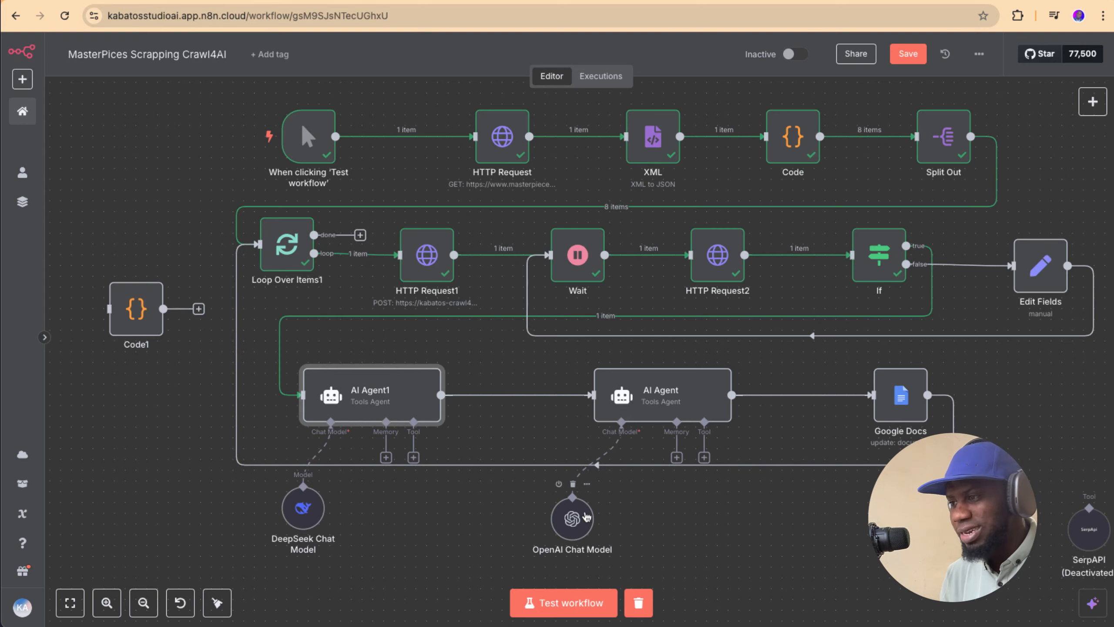
Step: Review the AI Agent node's user message prompt and system message alongside the opening sections of the Google Docs knowledge base document
left_click(688, 396)
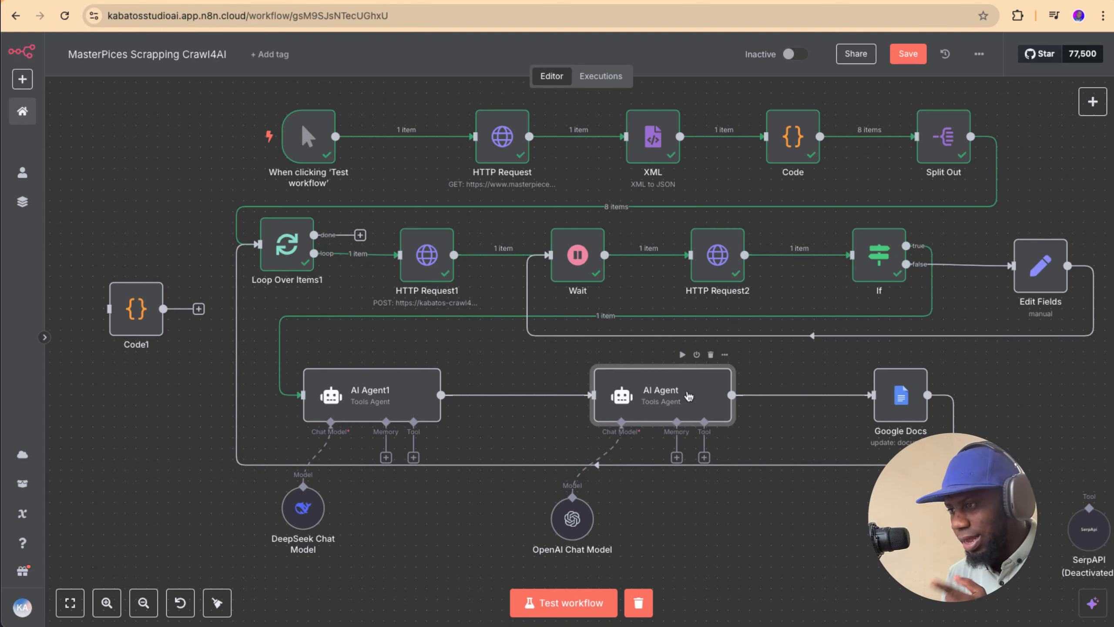
double_click(689, 396)
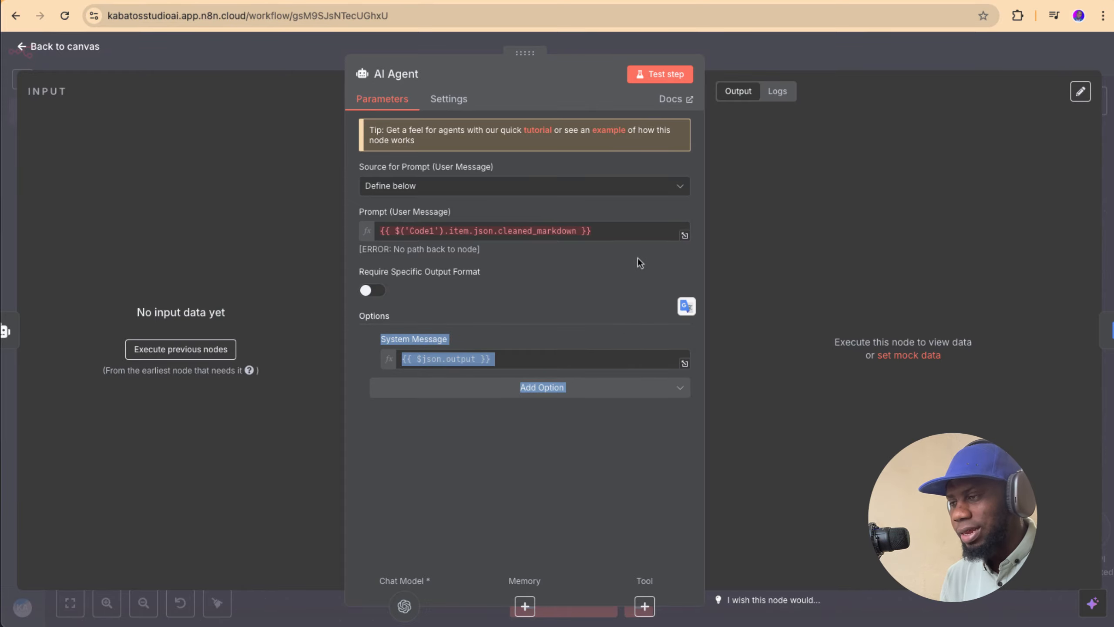
left_click(933, 621)
scroll(857, 394, "down", 15)
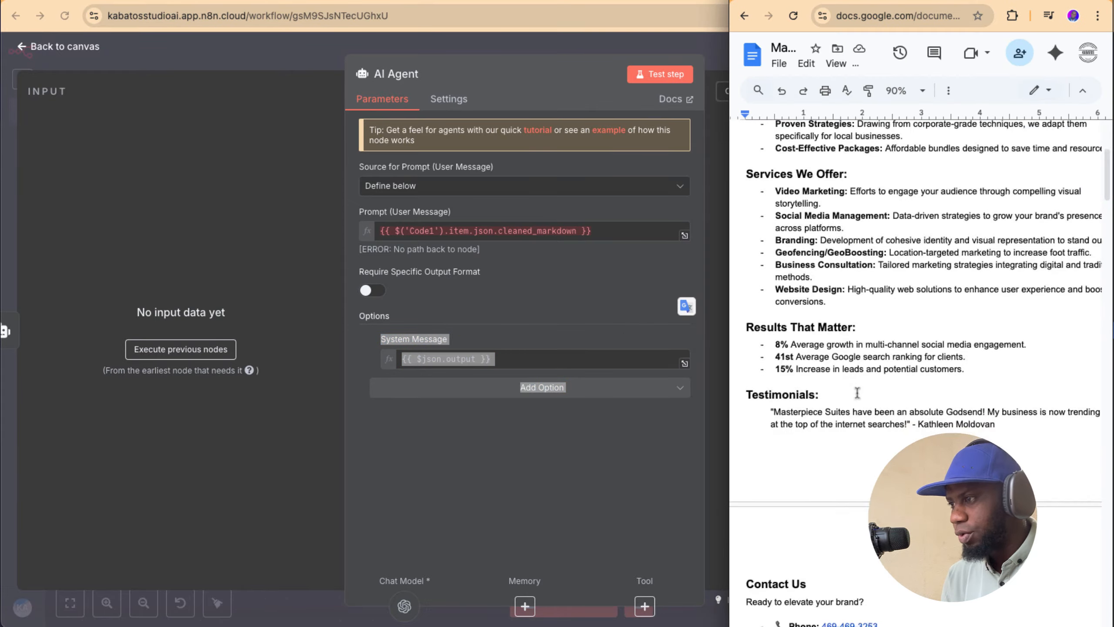
scroll(856, 393, "up", 20)
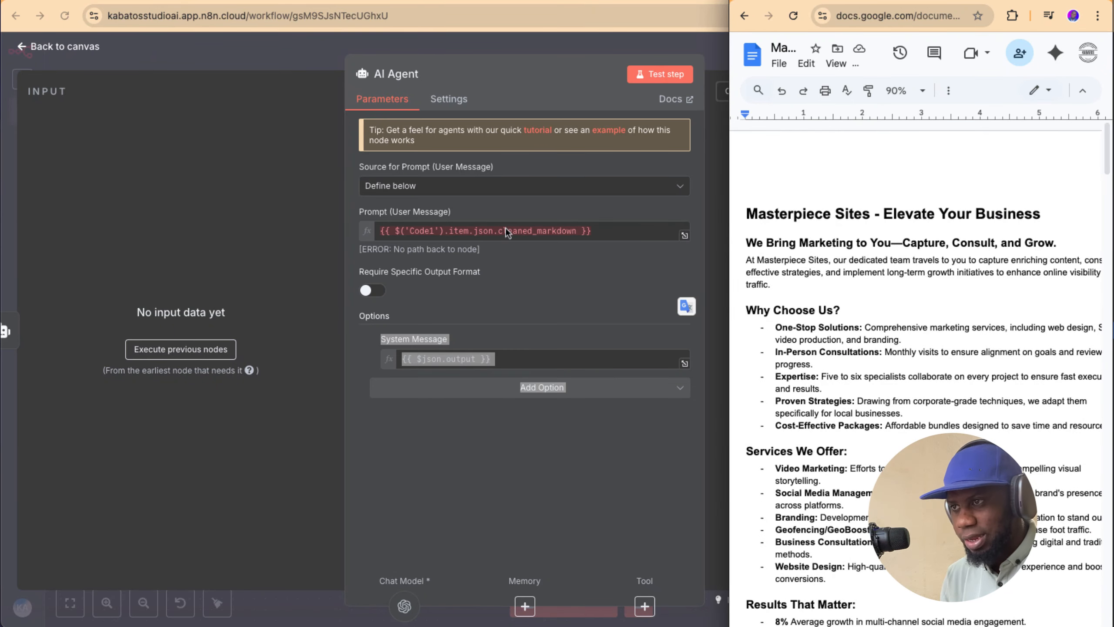
left_click(583, 37)
left_click(583, 37)
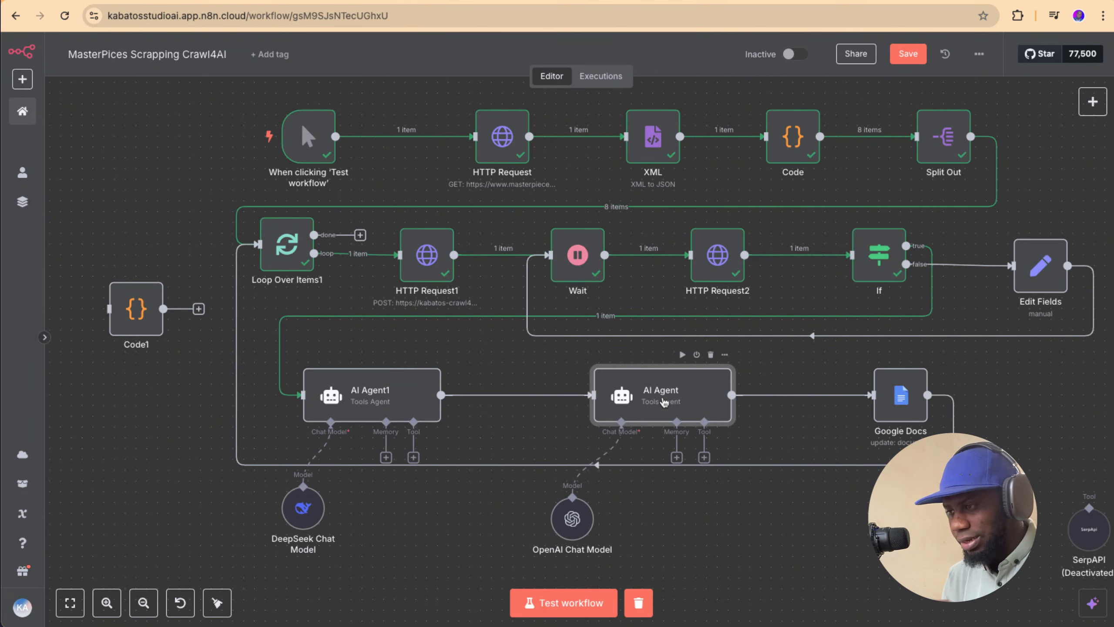
Step: Switch to the Google Docs knowledge base and look through its scraped pages, including company information, and return to the n8n canvas
key("super+grave")
scroll(922, 461, "down", 20)
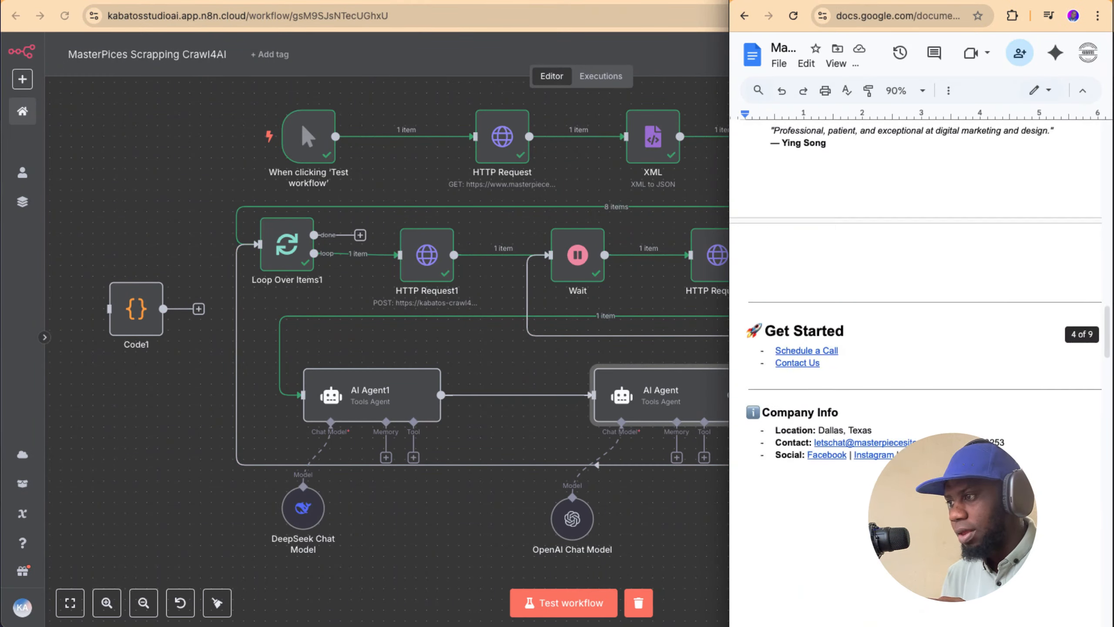
scroll(921, 373, "up", 20)
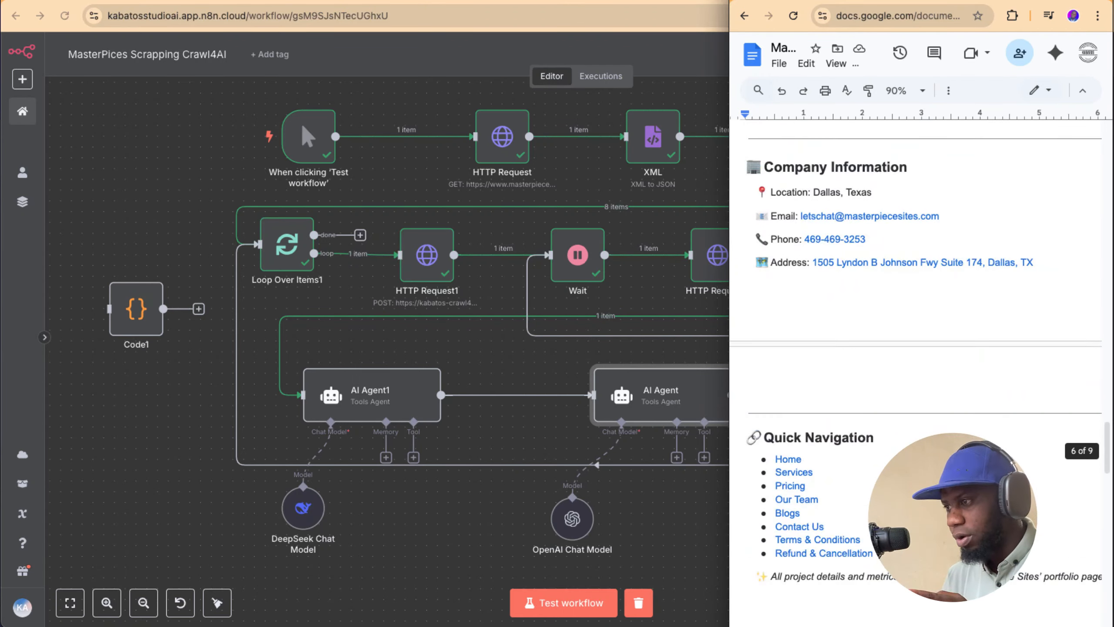
scroll(921, 373, "up", 20)
left_click(684, 518)
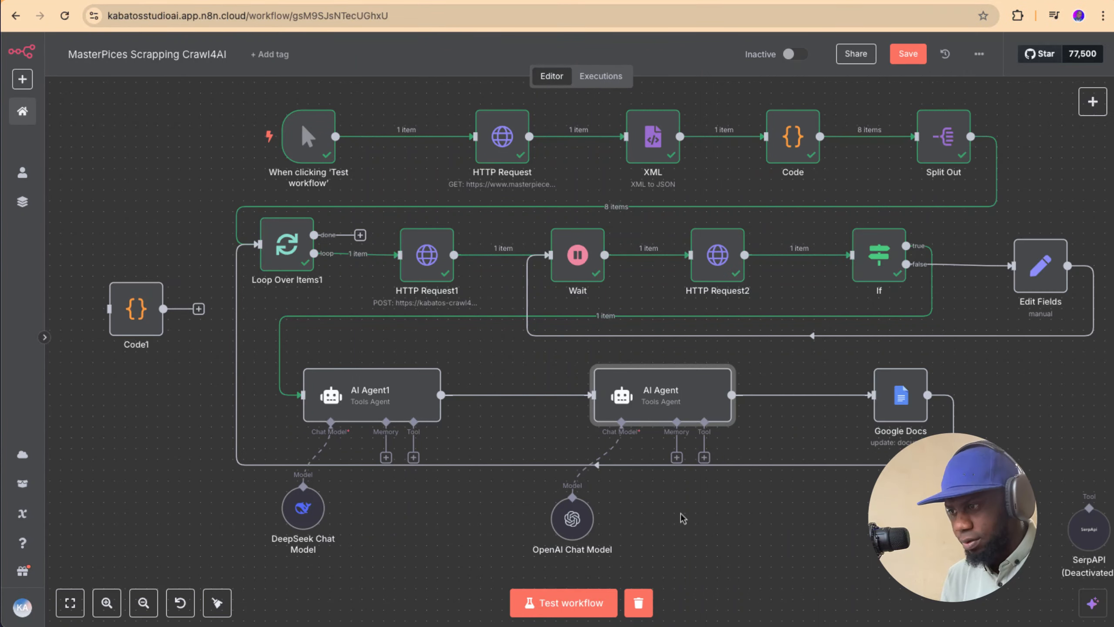
Step: Compare the prompt and system message settings of AI Agent1 with those of AI Agent, and return to the canvas
double_click(381, 399)
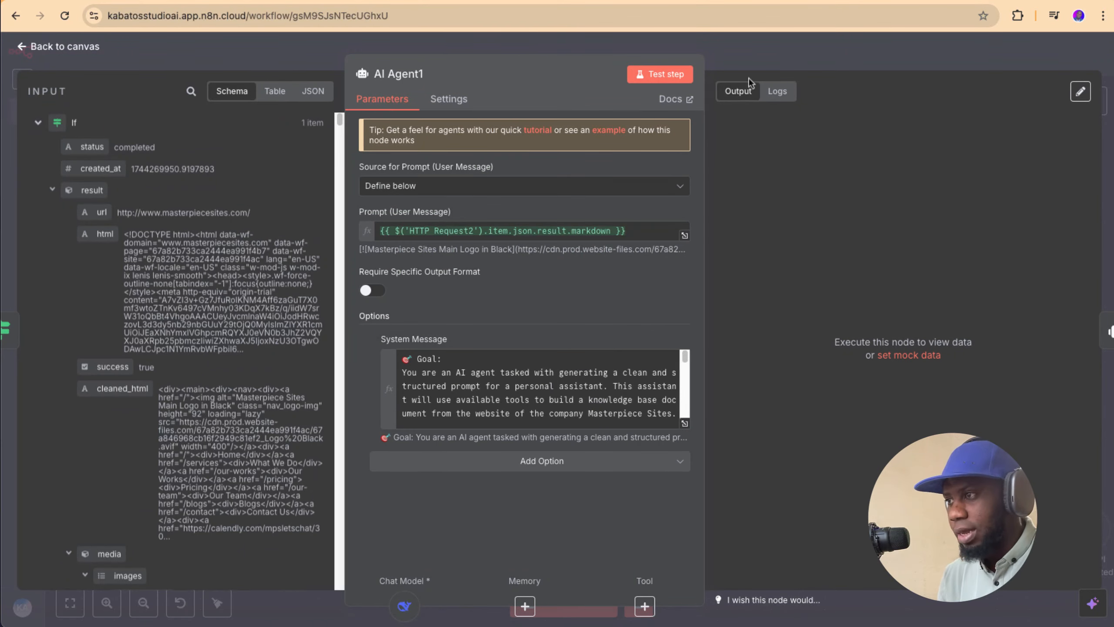
key("Escape")
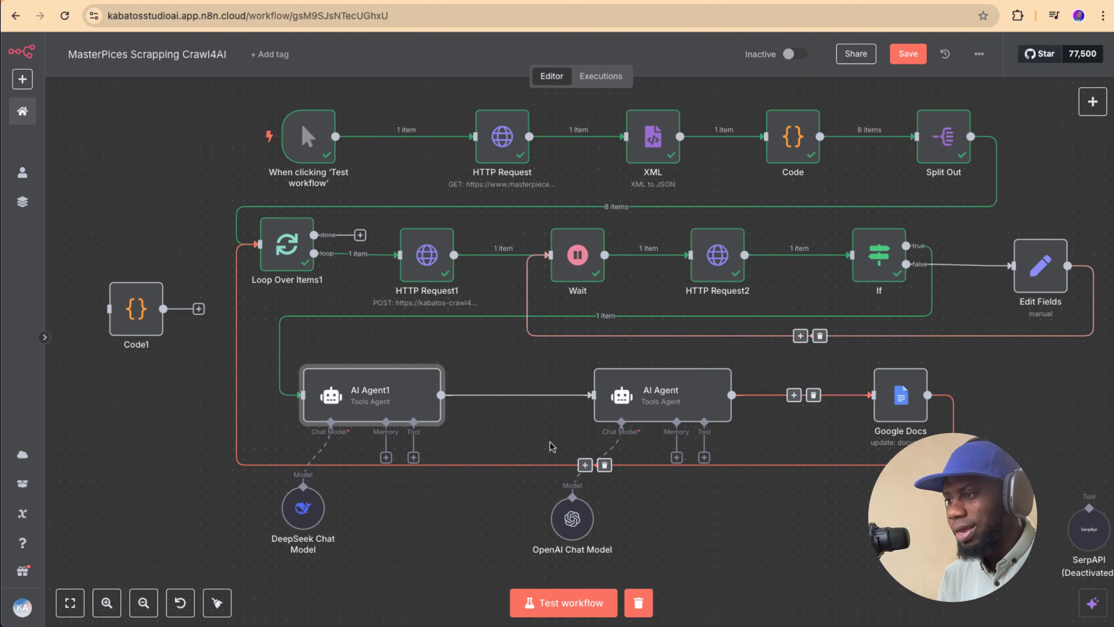
left_click(655, 414)
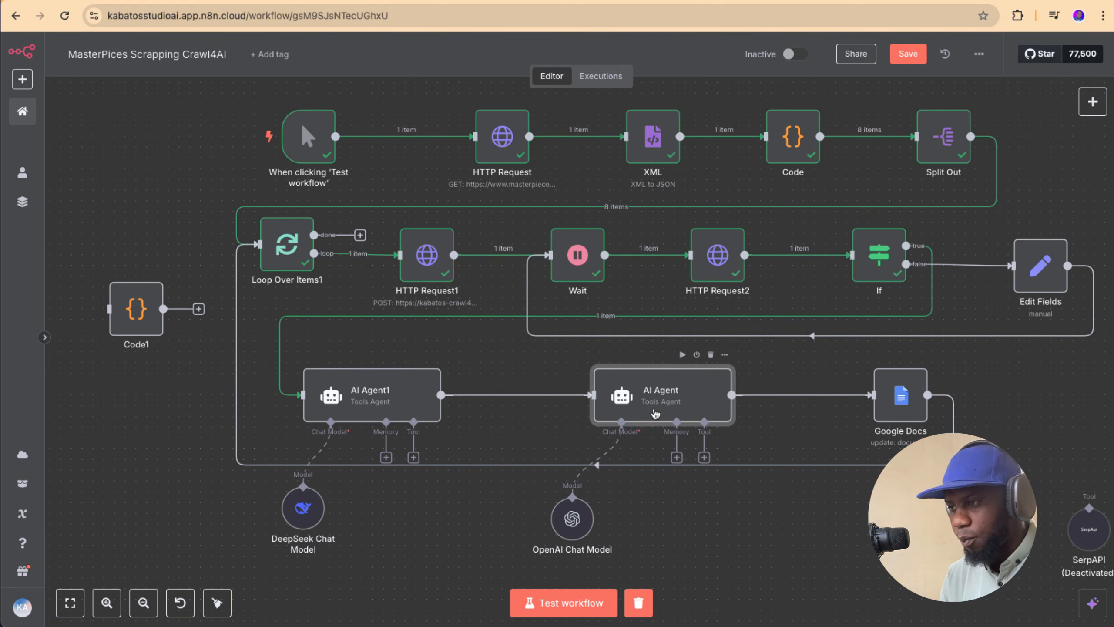
double_click(655, 413)
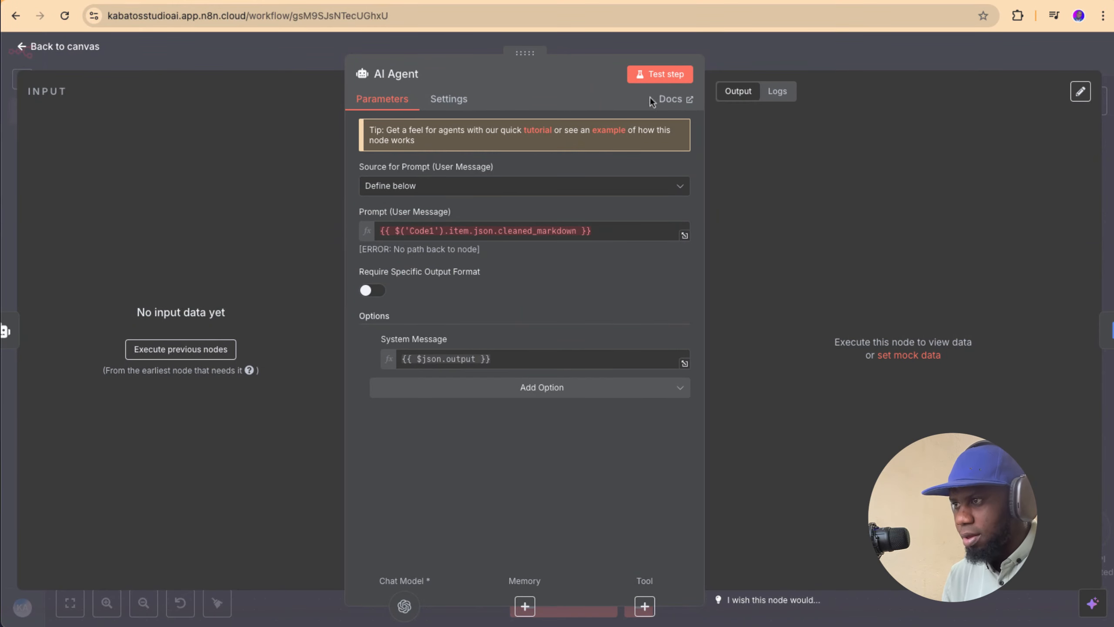
left_click(758, 46)
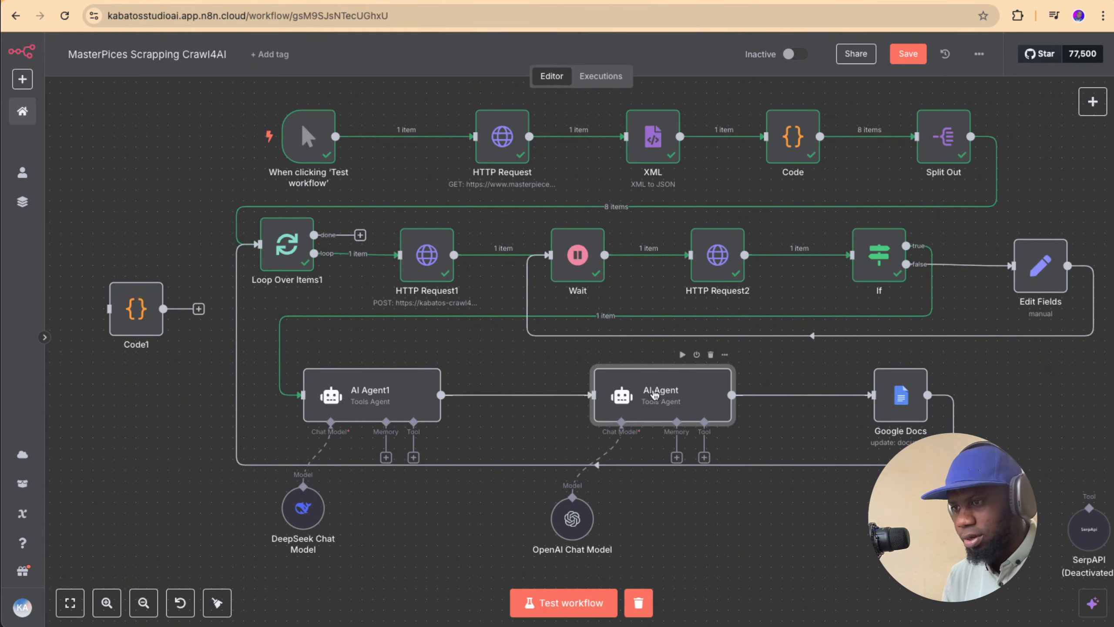
Step: Read AI Agent1's full system message in the expanded expression editor, covering its goal, context and prompt instructions, and return to the canvas
left_click(373, 401)
double_click(373, 402)
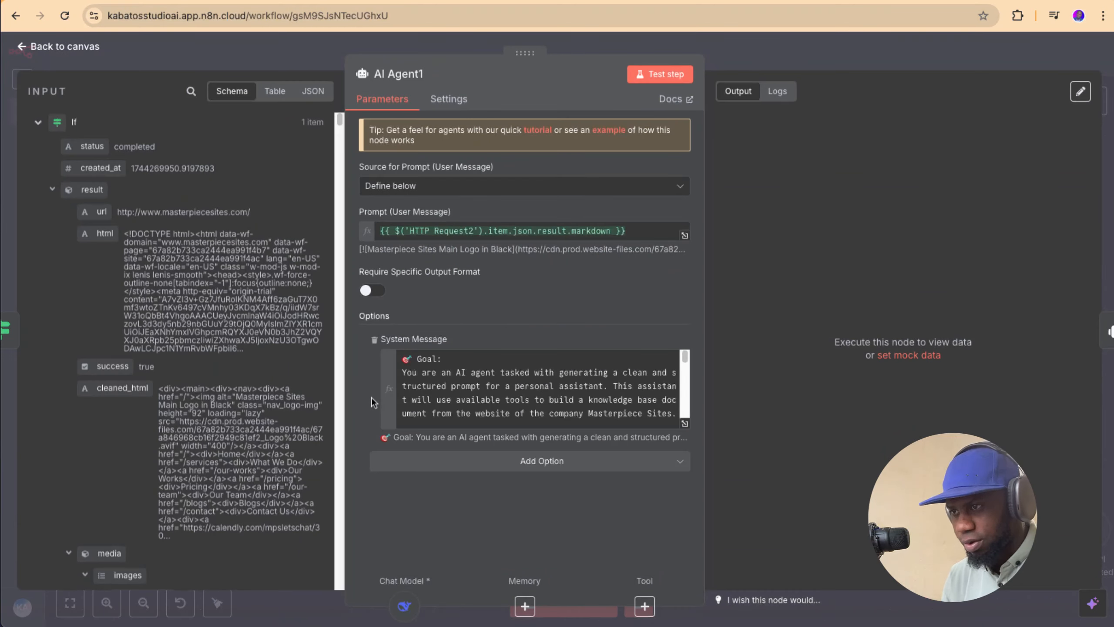
left_click(687, 425)
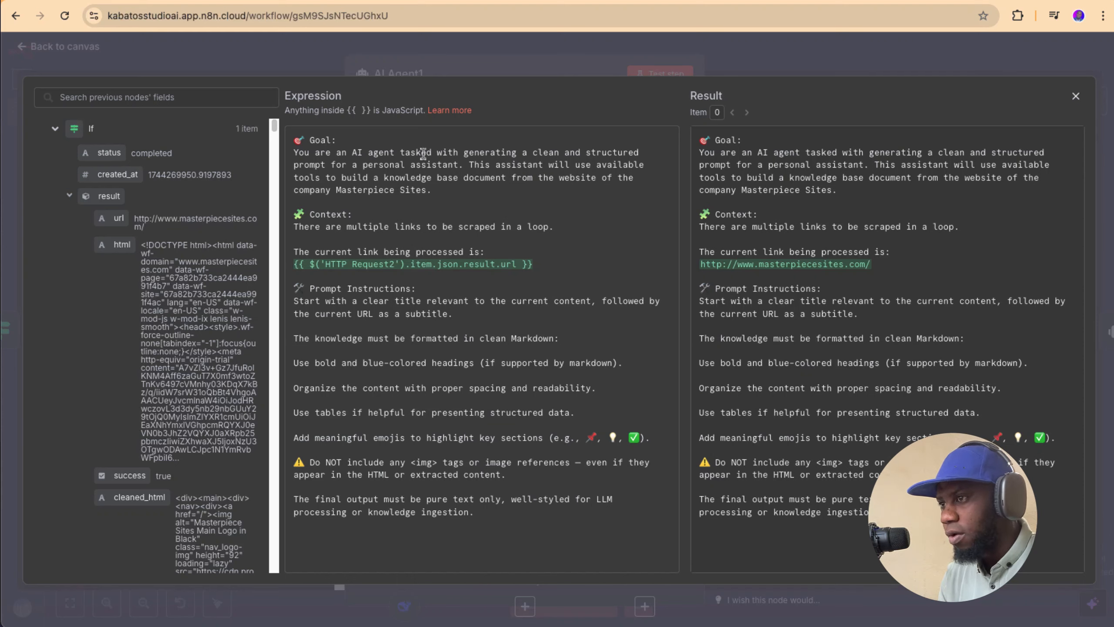
left_click(505, 60)
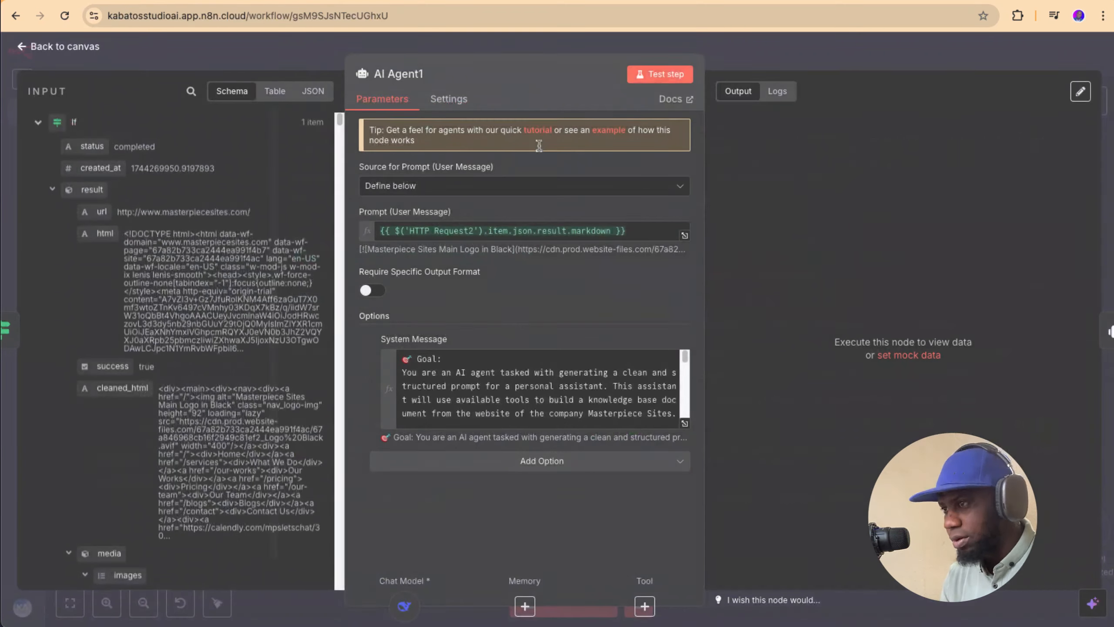
left_click(792, 53)
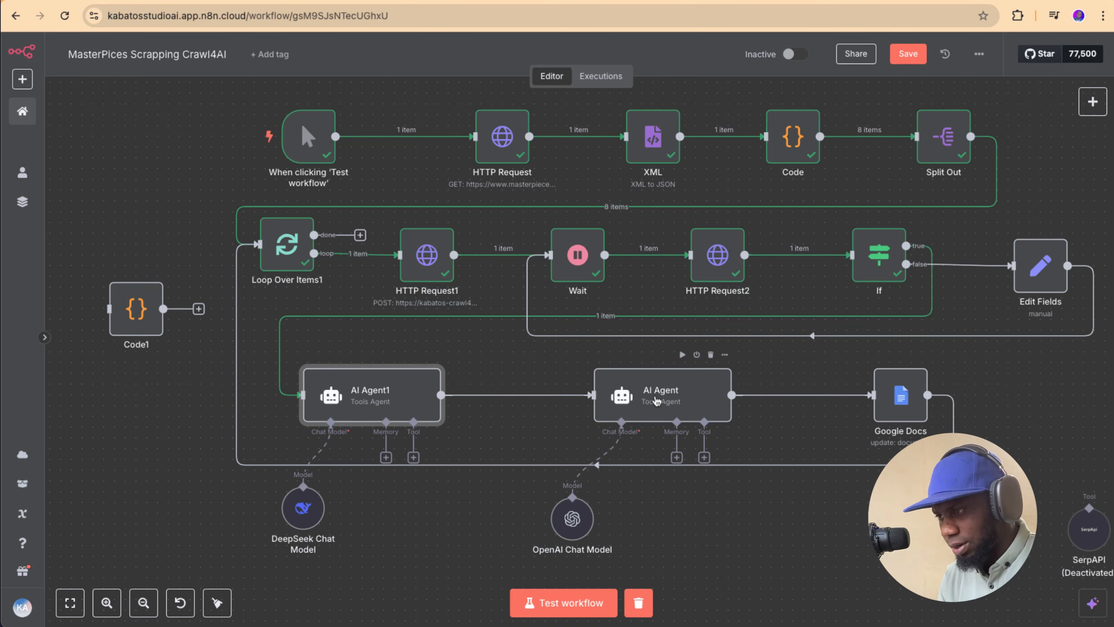
double_click(368, 413)
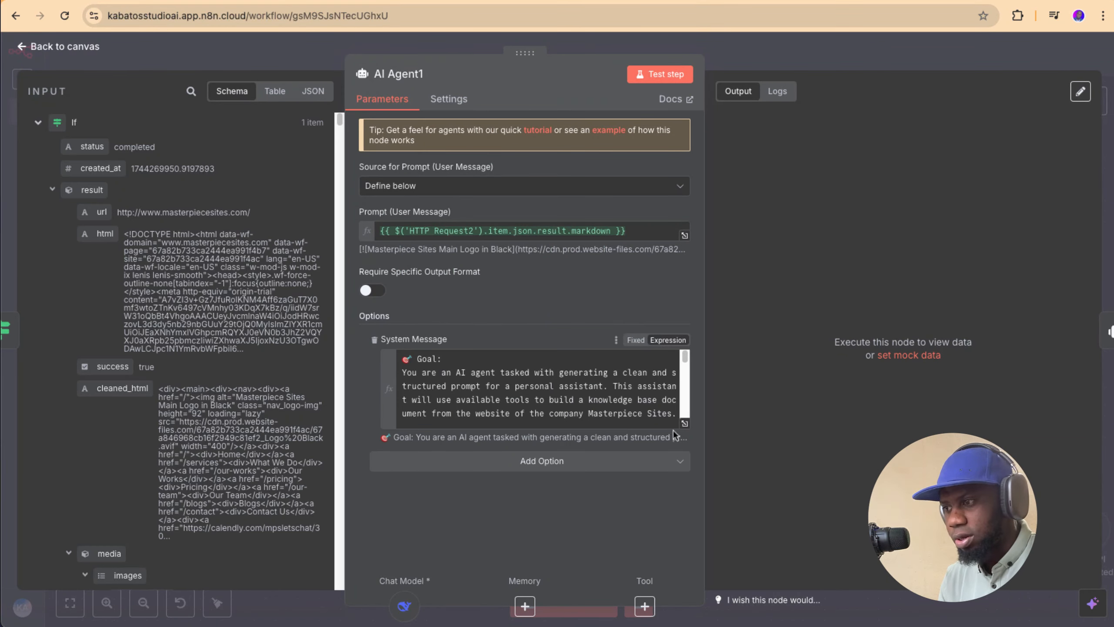
left_click(684, 423)
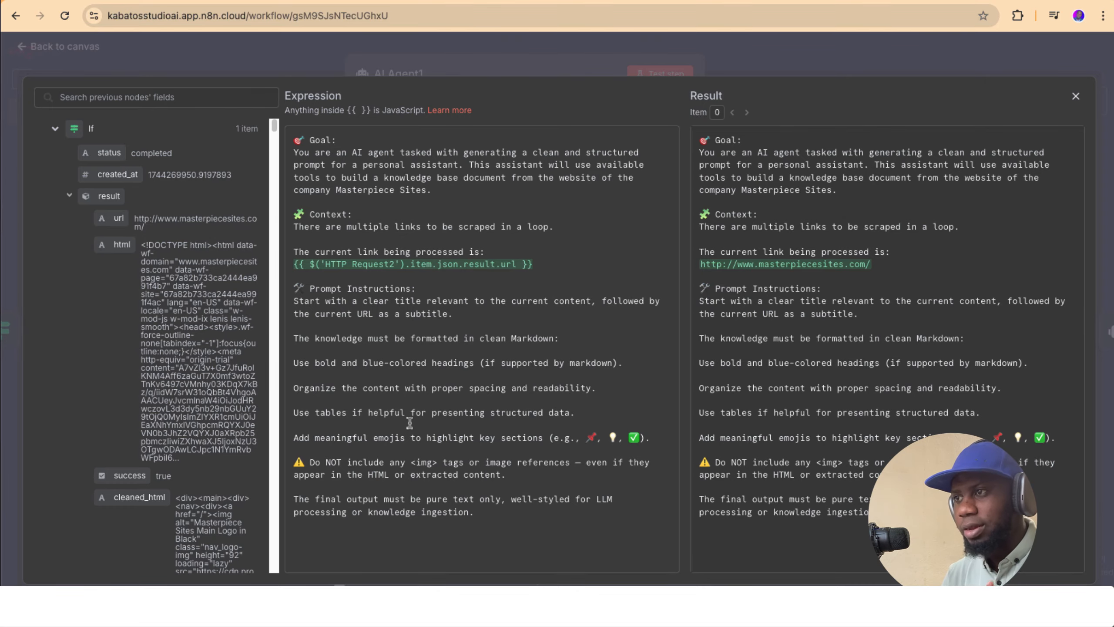
left_click(491, 56)
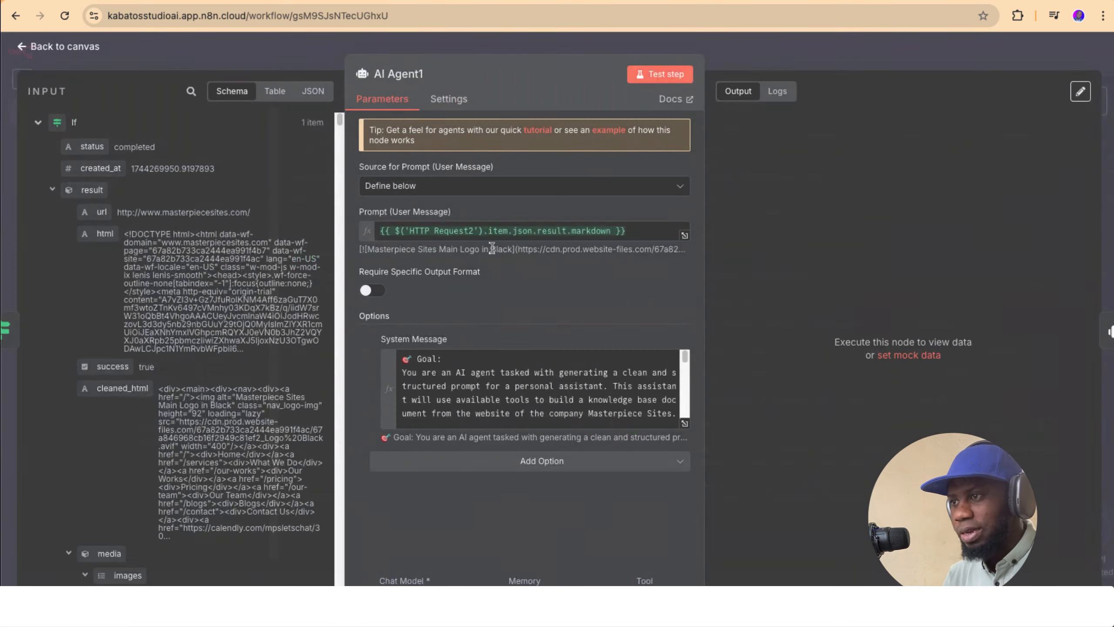
left_click(627, 41)
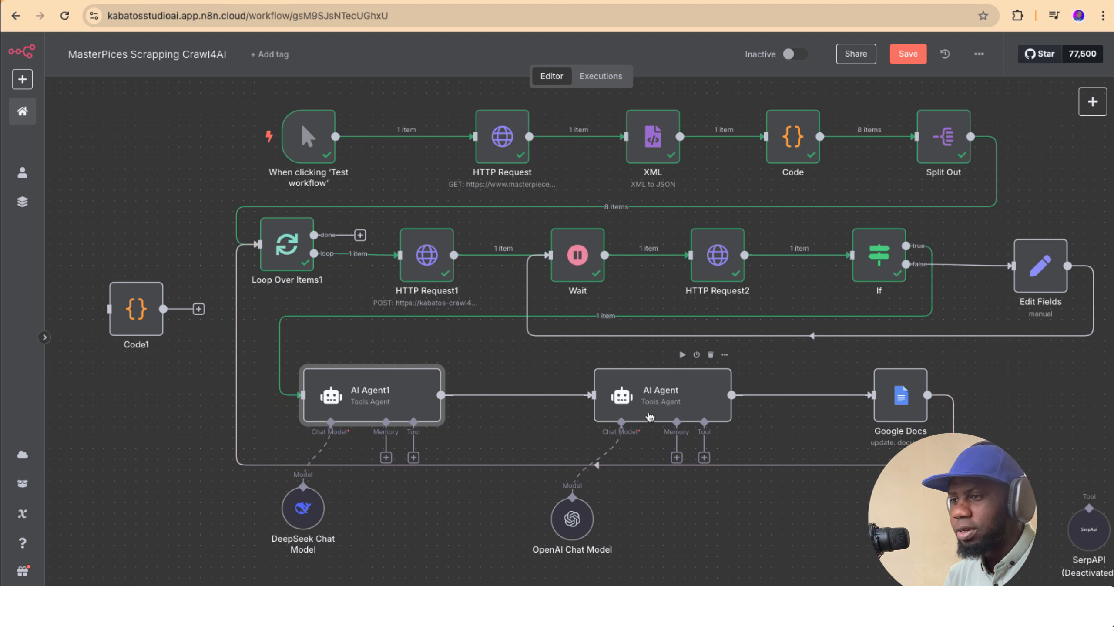
Step: Check the system message text on the Skool classroom page and run a test of the AI Agent1 node in n8n
double_click(370, 404)
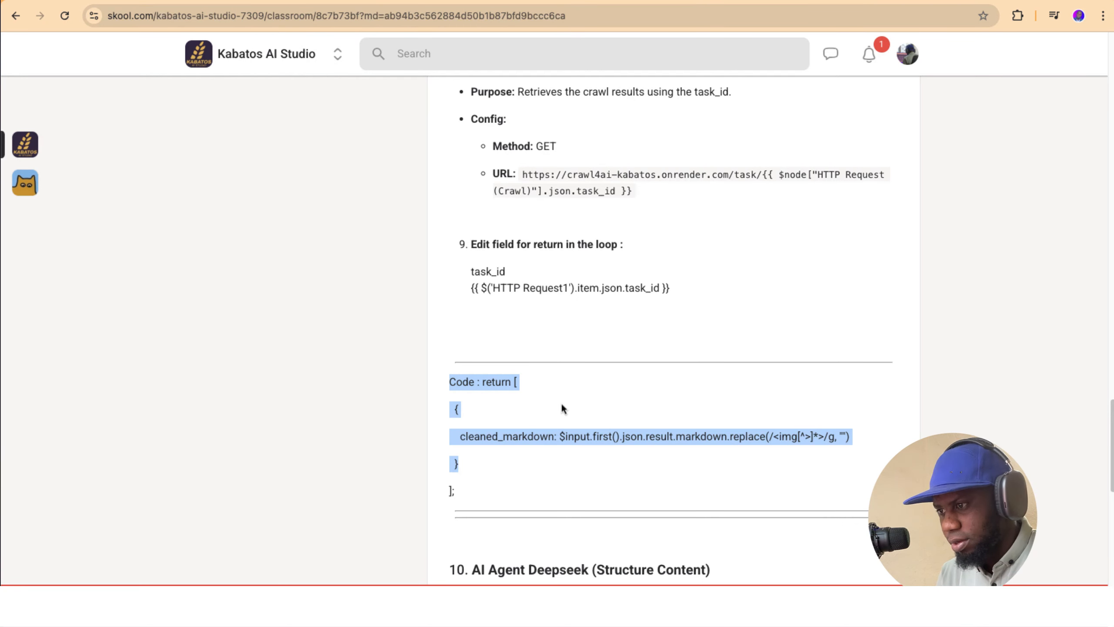
scroll(563, 408, "down", 15)
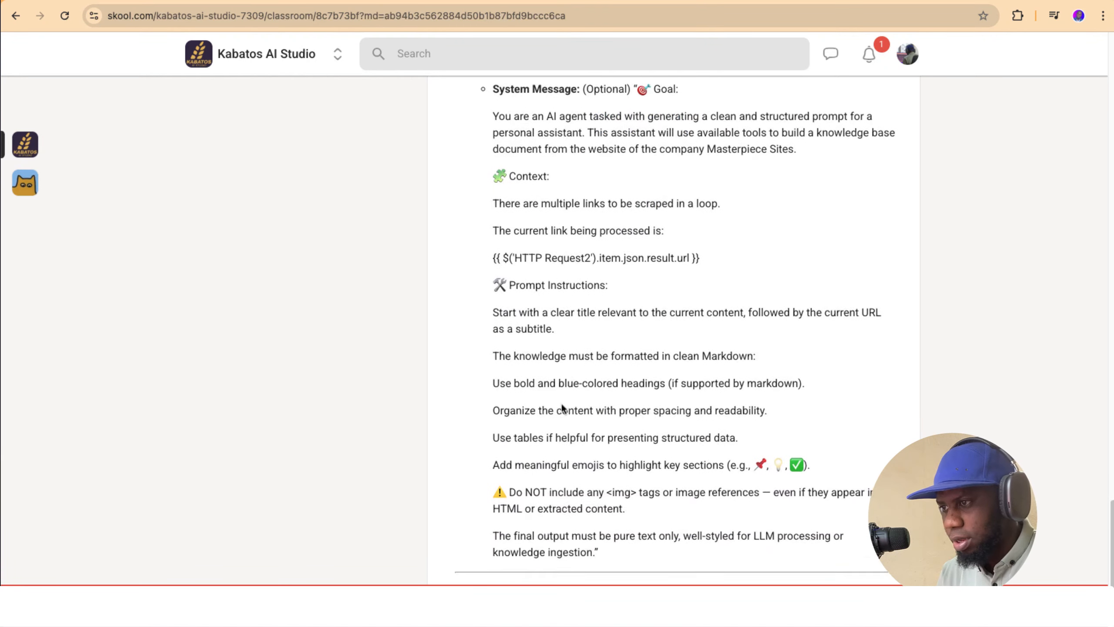
scroll(602, 499, "up", 3)
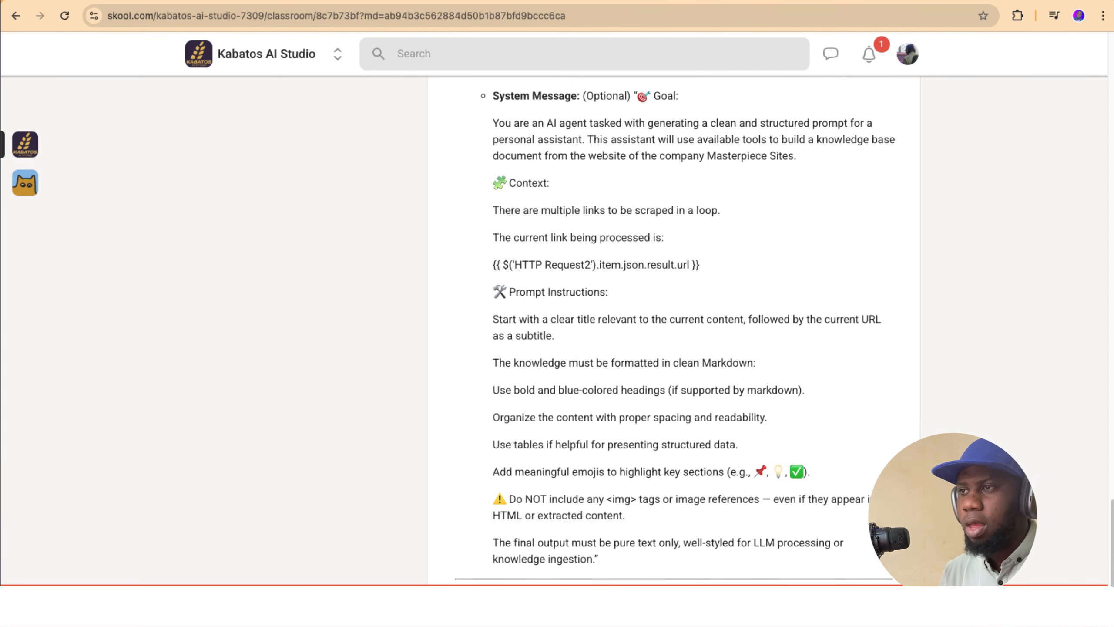
key("ctrl+Tab")
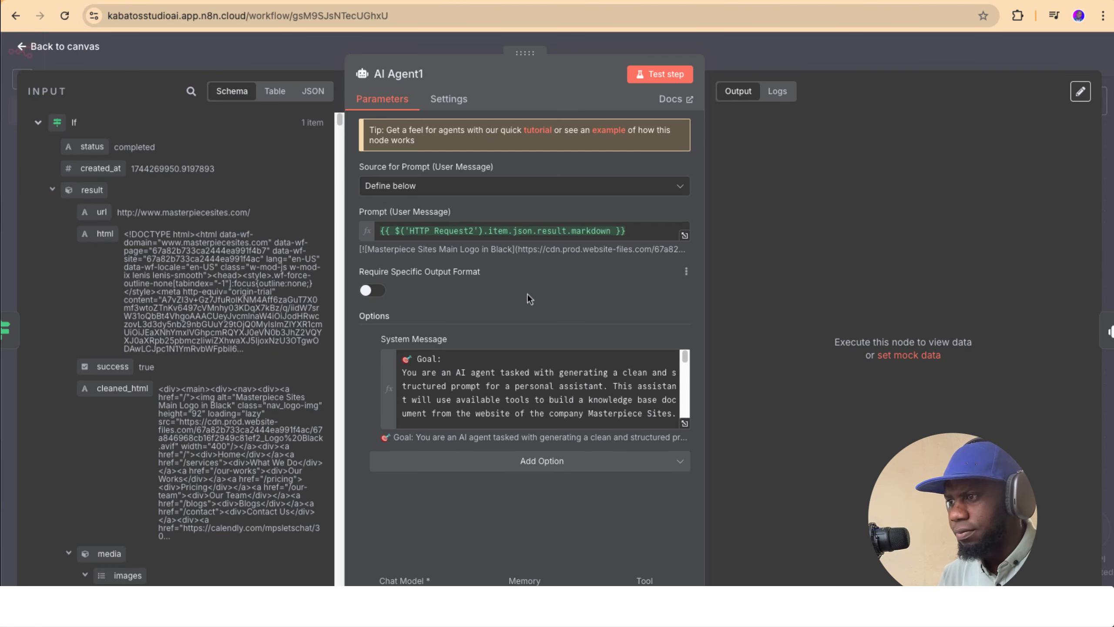
left_click(657, 75)
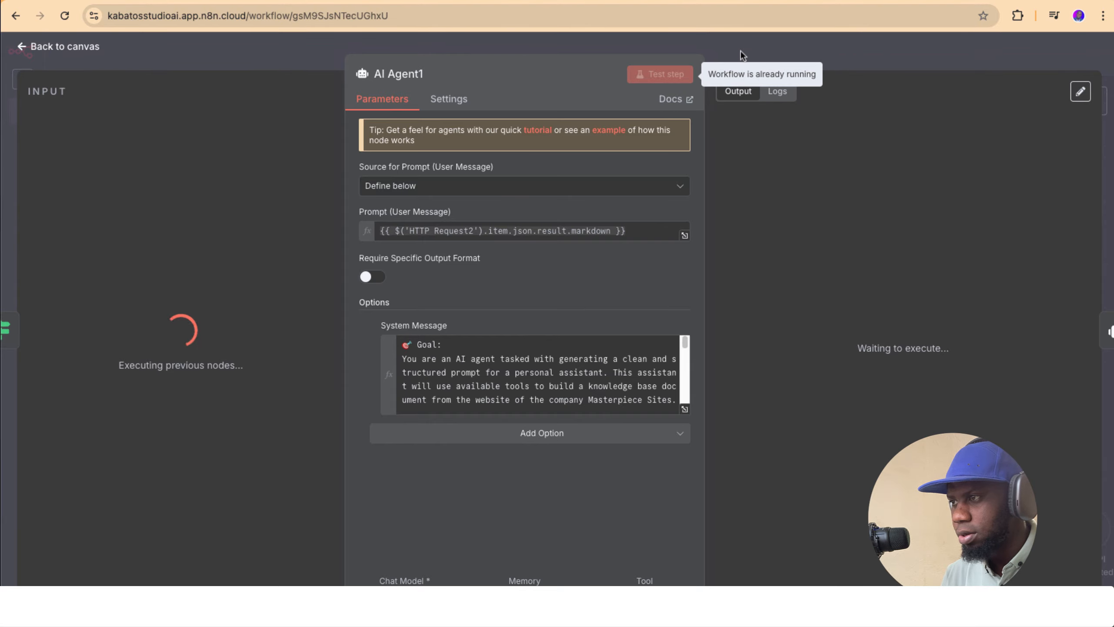
key("Escape")
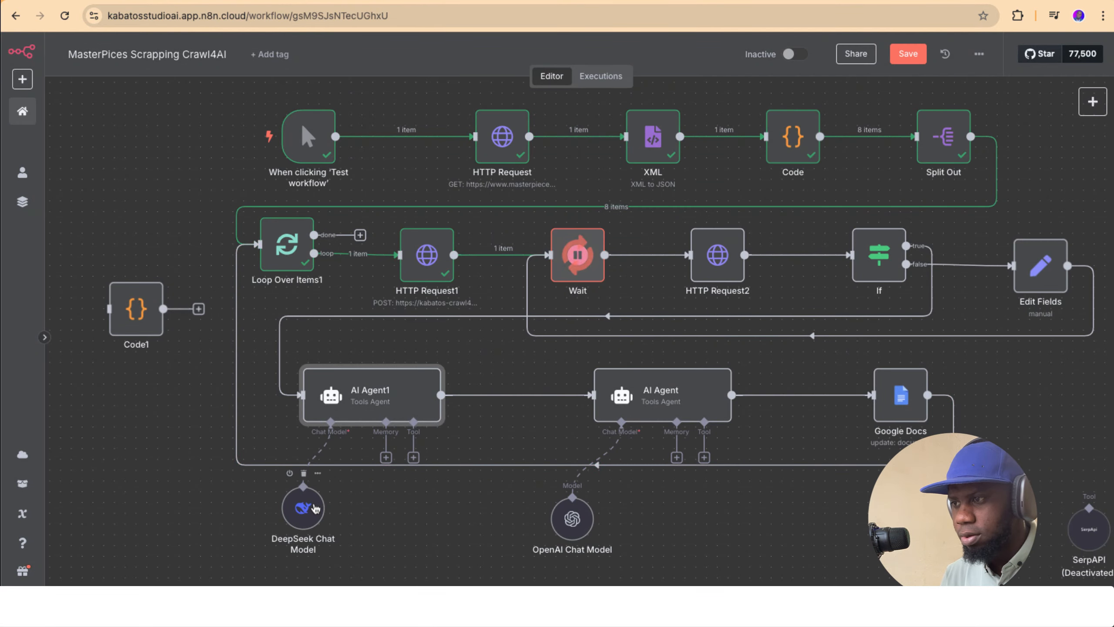
Step: Examine the credential choices of the DeepSeek Chat Model node, keeping DeepSeek account selected
double_click(314, 507)
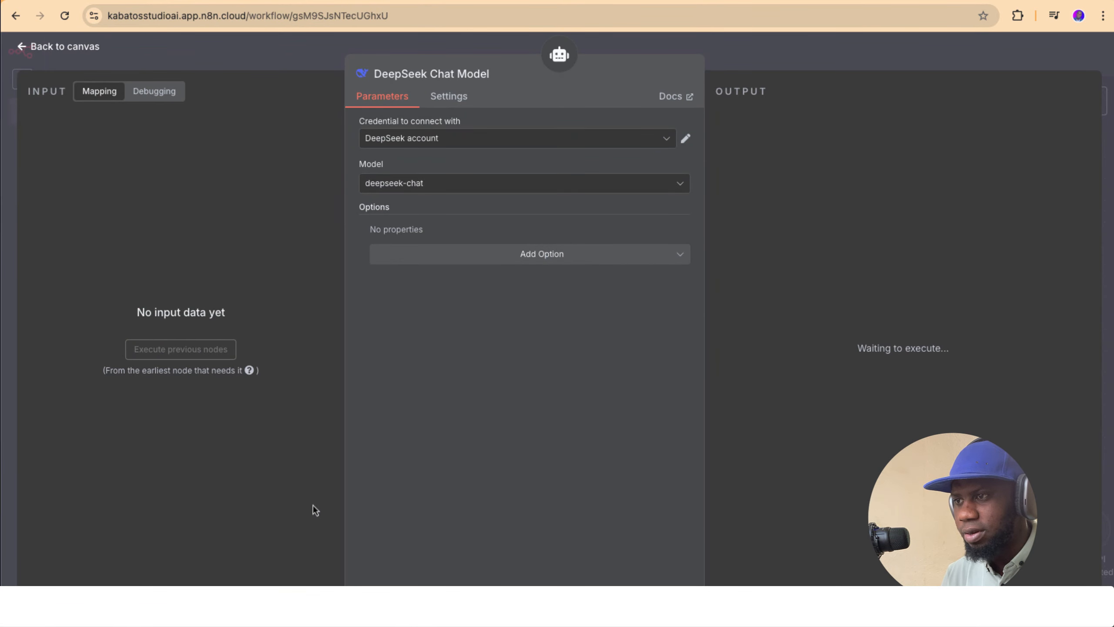
left_click(667, 140)
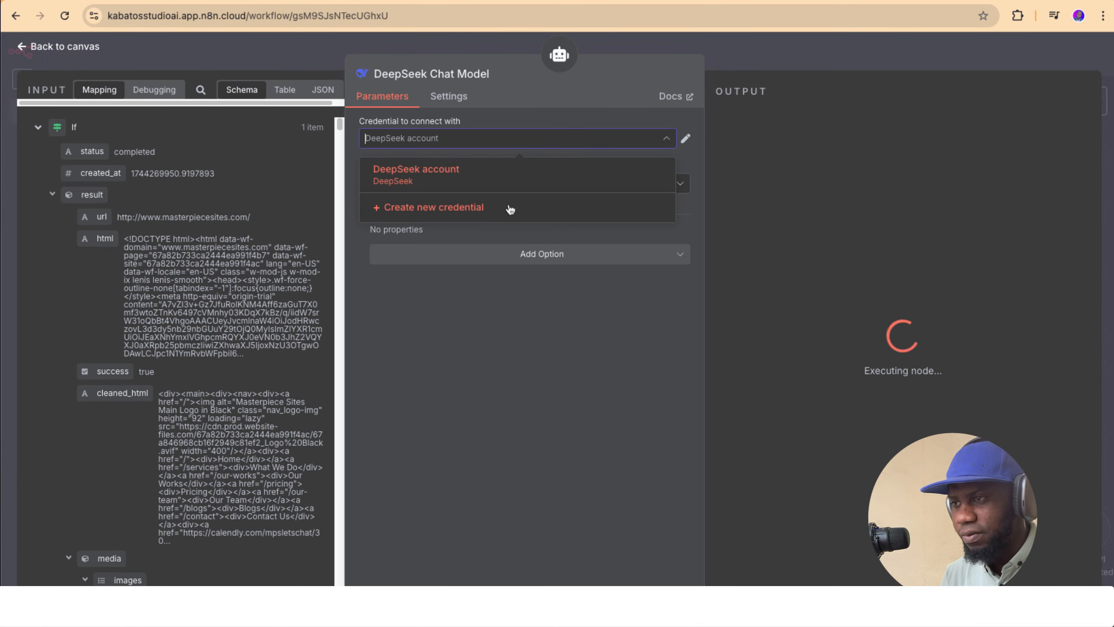
left_click(498, 228)
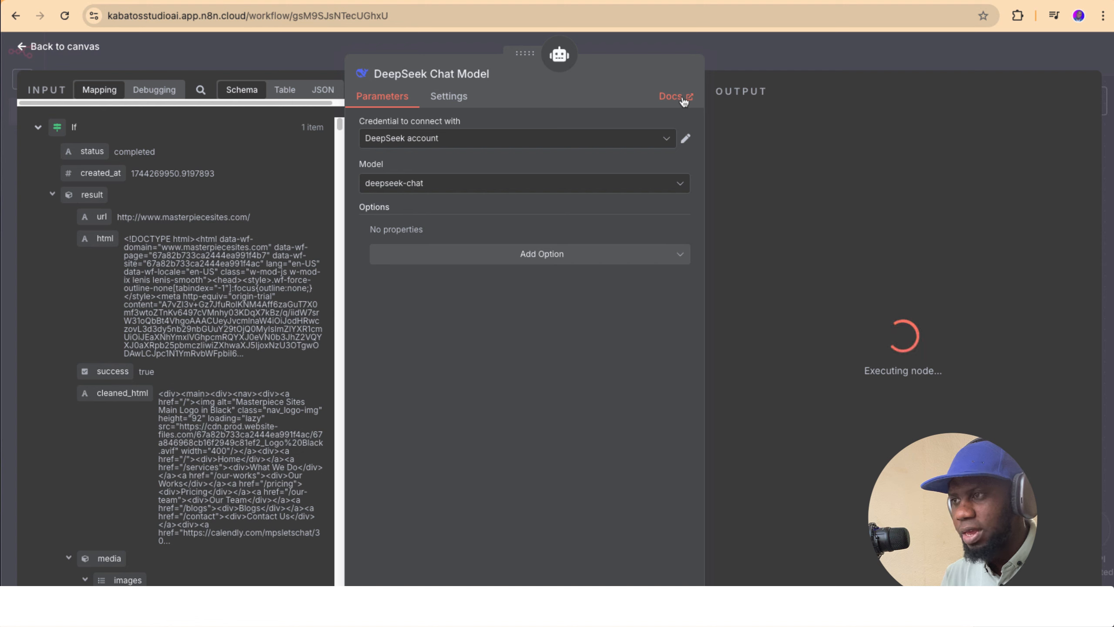
Step: Check the W4 - Company Knowledge Base Workflow lesson on Skool and examine the DeepSeek Chat Model's available models in n8n
left_click(188, 2)
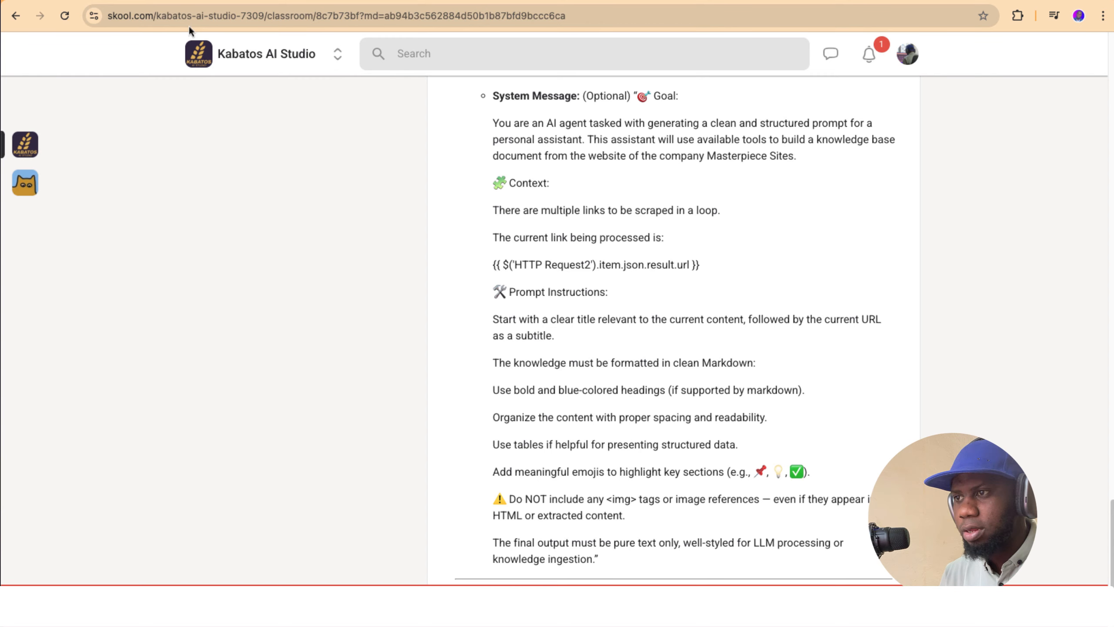
scroll(567, 212, "up", 20)
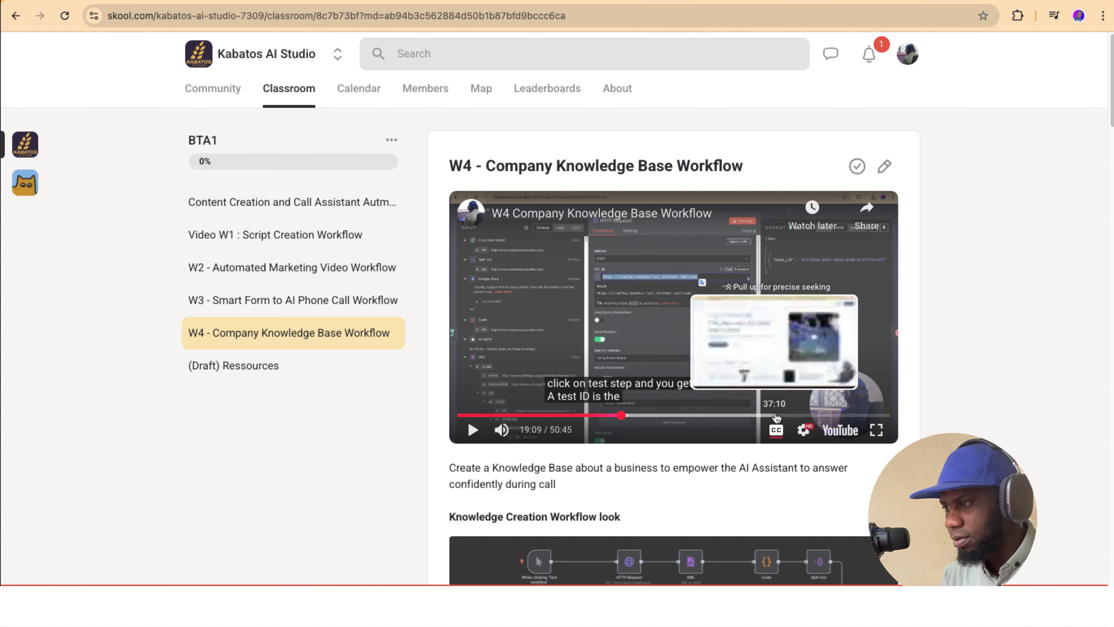
left_click(355, 2)
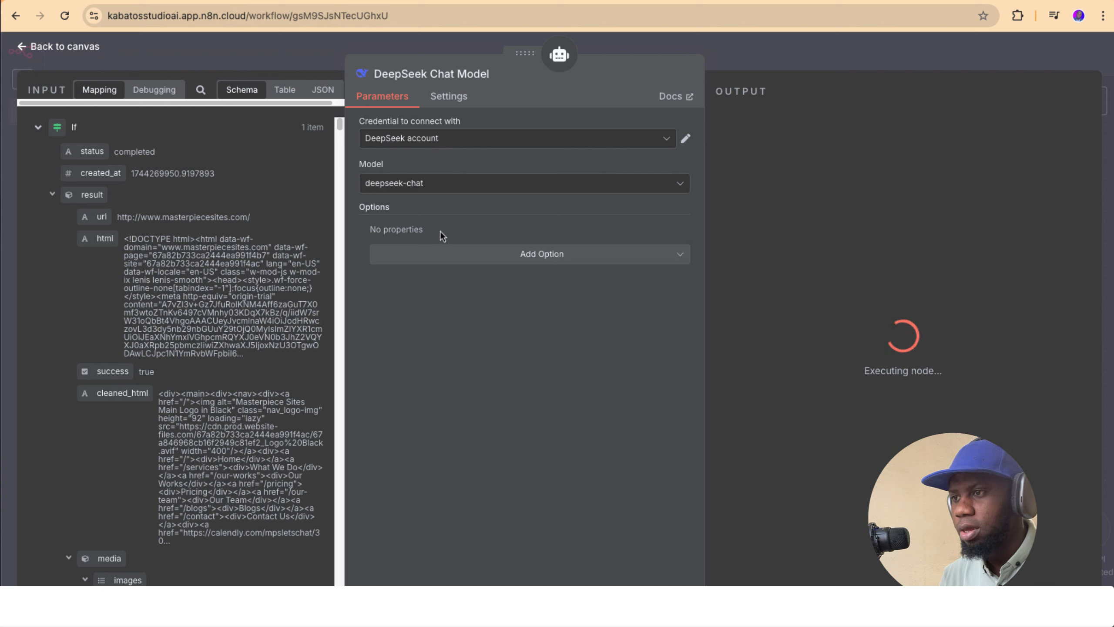
left_click(420, 186)
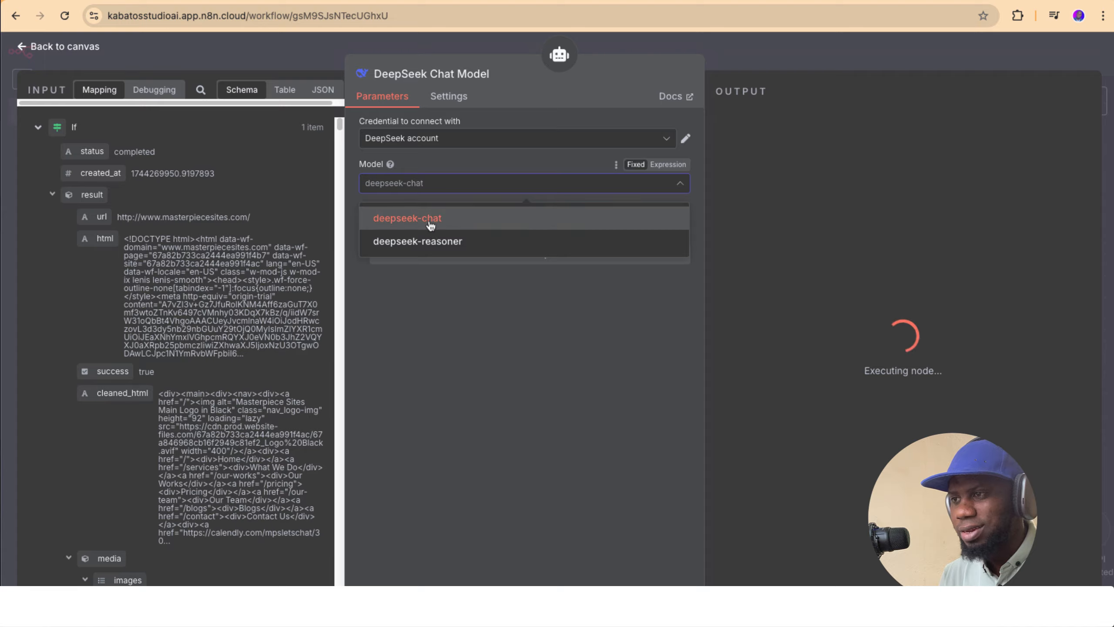
left_click(328, 66)
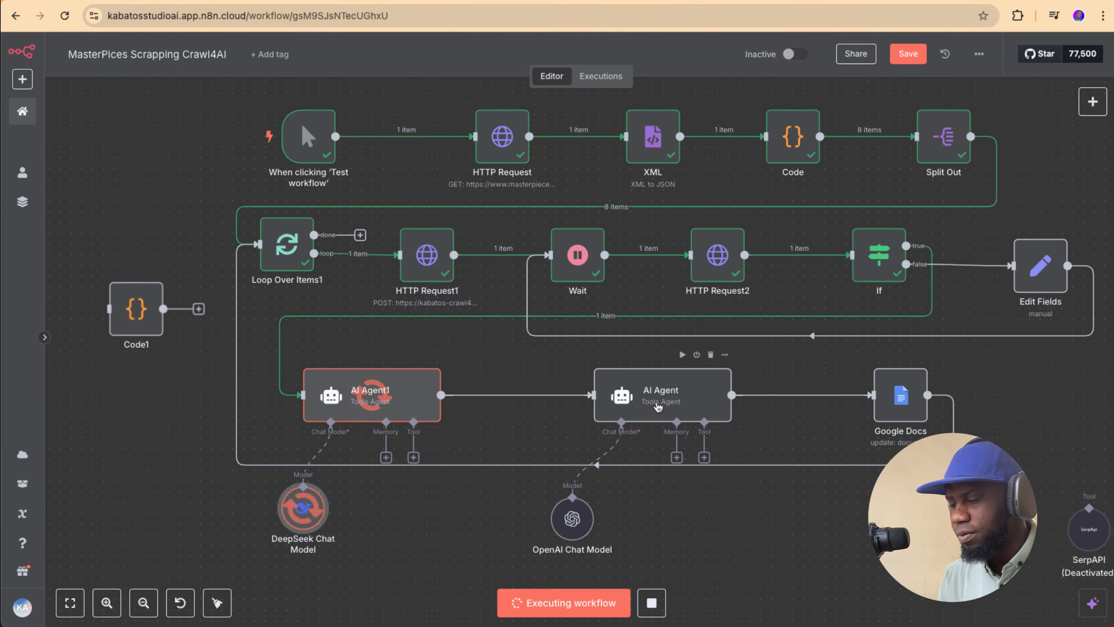
Step: Check the OpenAI Chat Model node's parameters, then review AI Agent1's output in table and schema form
double_click(569, 522)
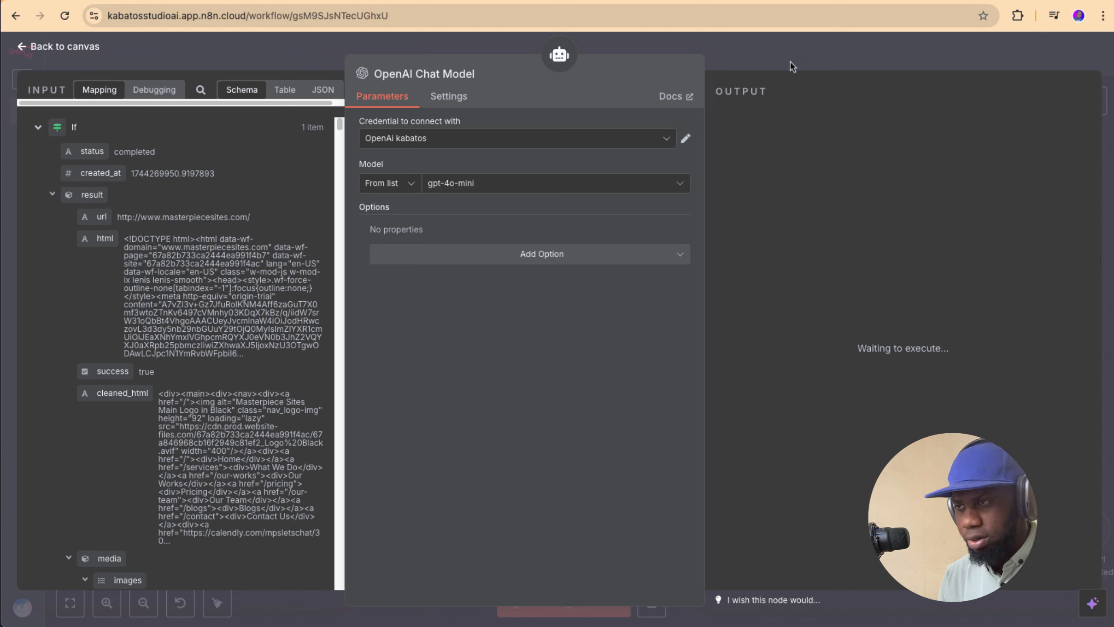
left_click(728, 55)
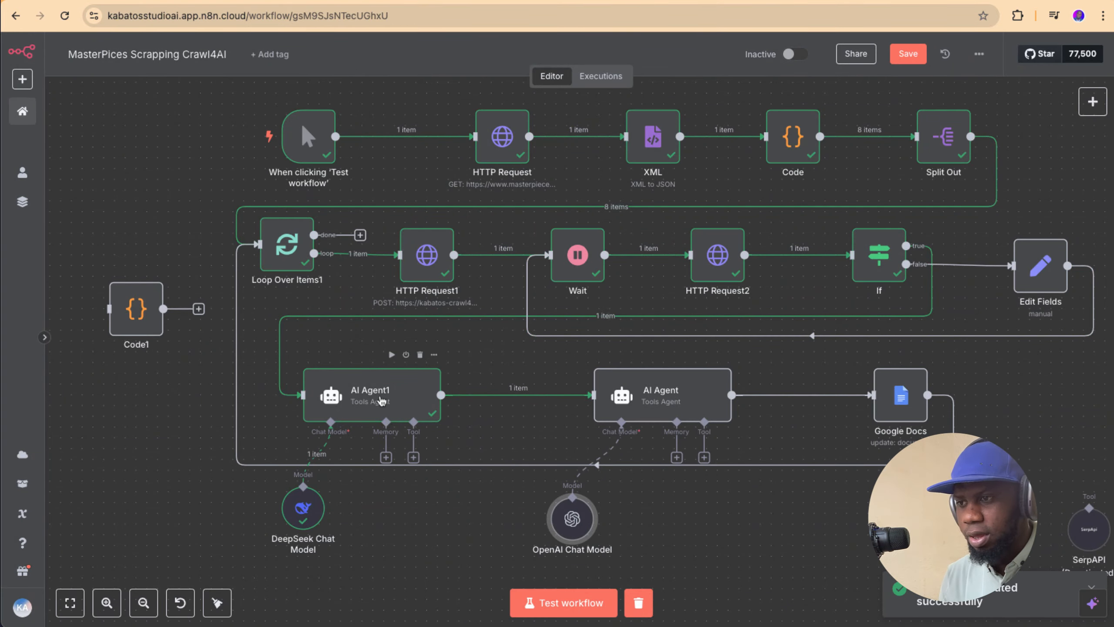
double_click(380, 400)
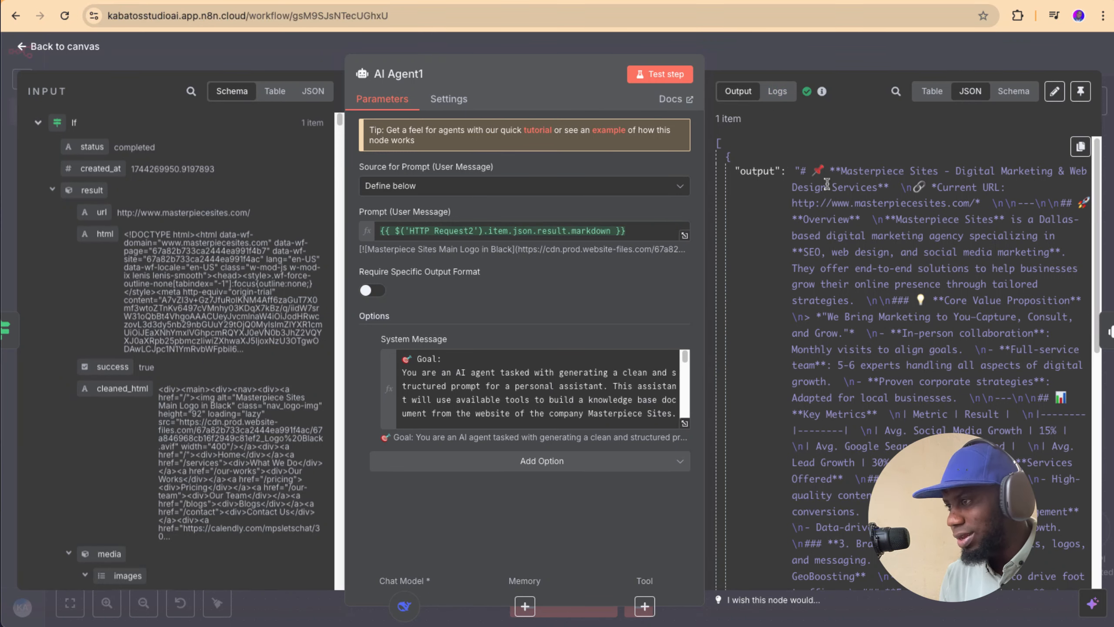
left_click(931, 91)
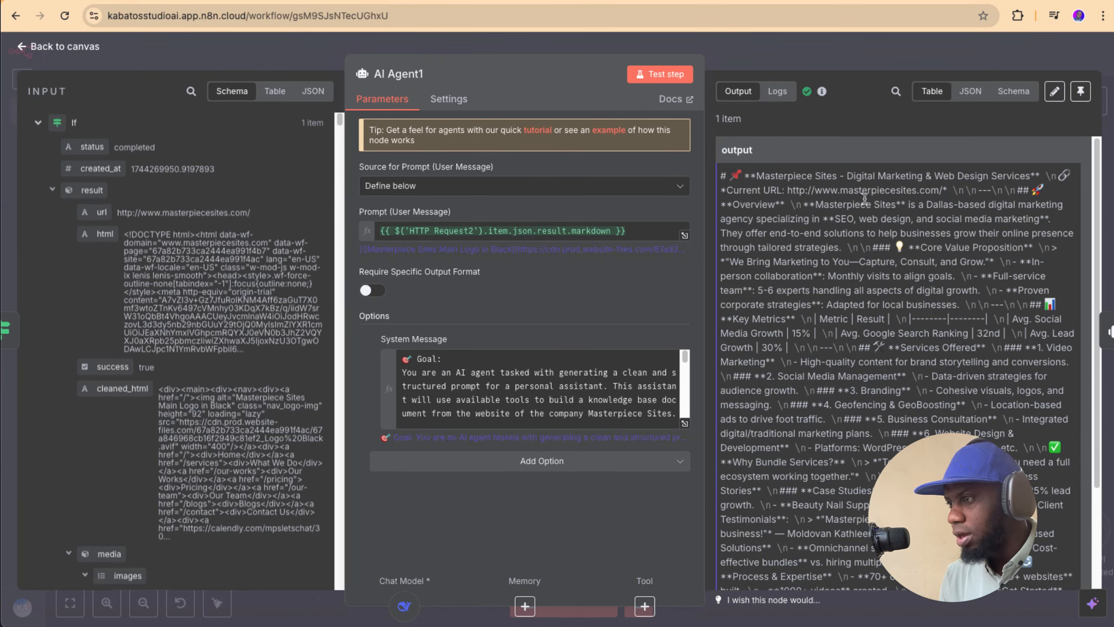
left_click(1003, 103)
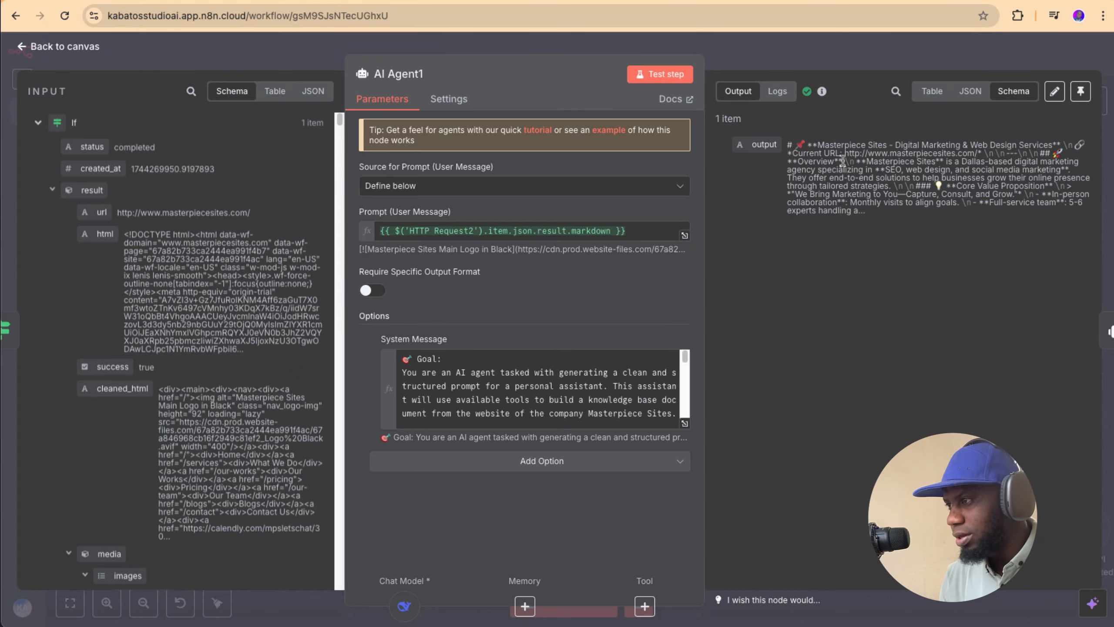
left_click(716, 63)
Step: Replace the AI Agent node's system message with AI Agent1's output, {{ $json.output }}, and return to the canvas
double_click(686, 399)
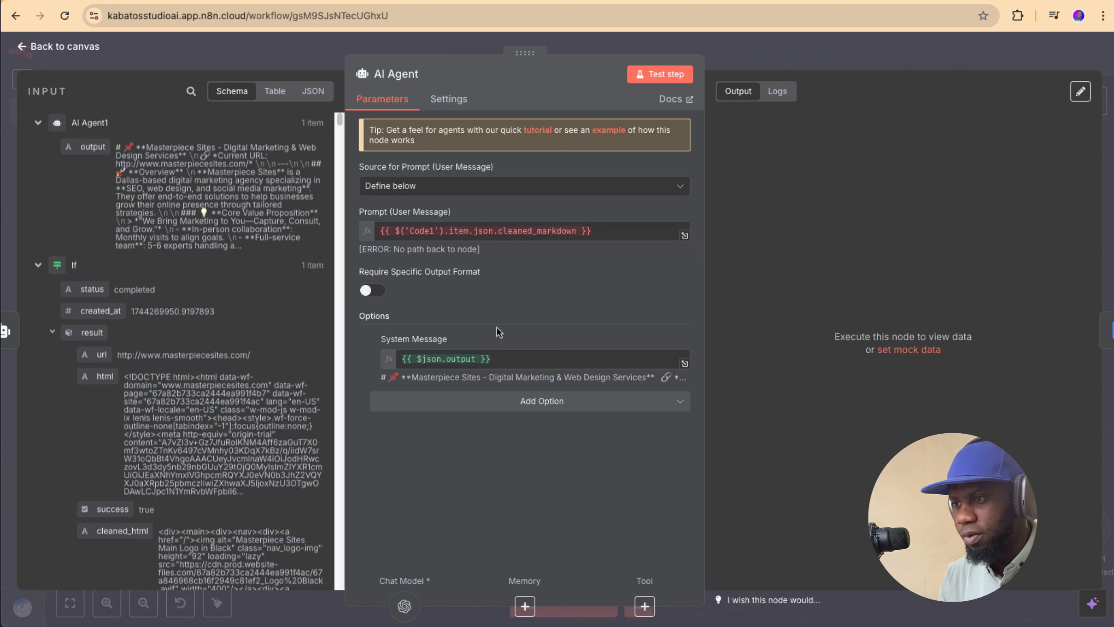
left_click(445, 354)
key("ctrl+a")
key("BackSpace")
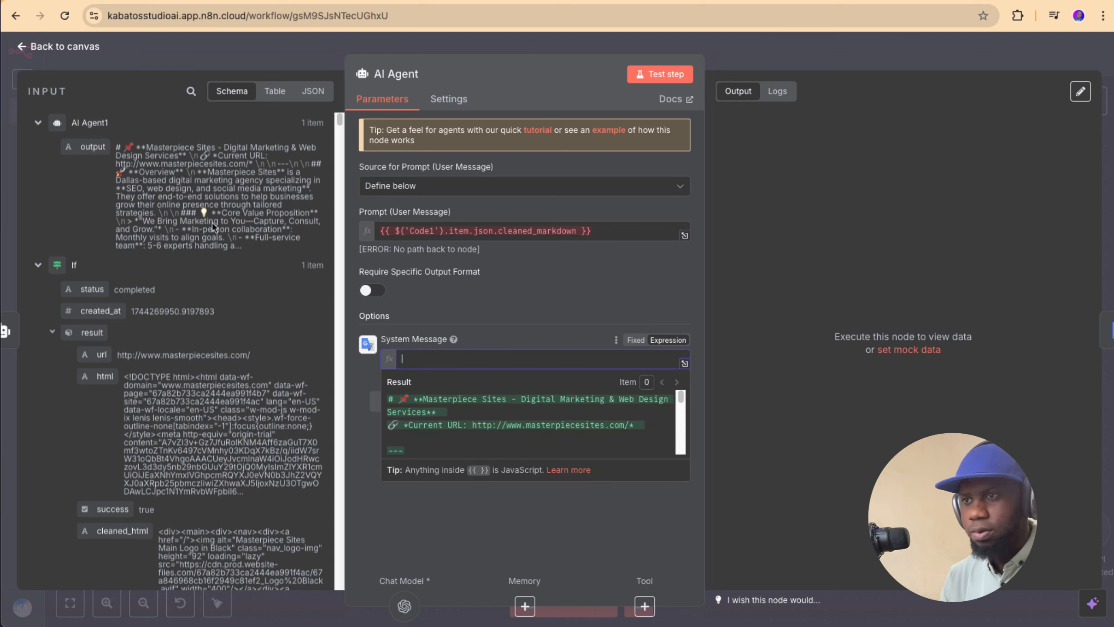
left_click_drag(93, 156, 428, 358)
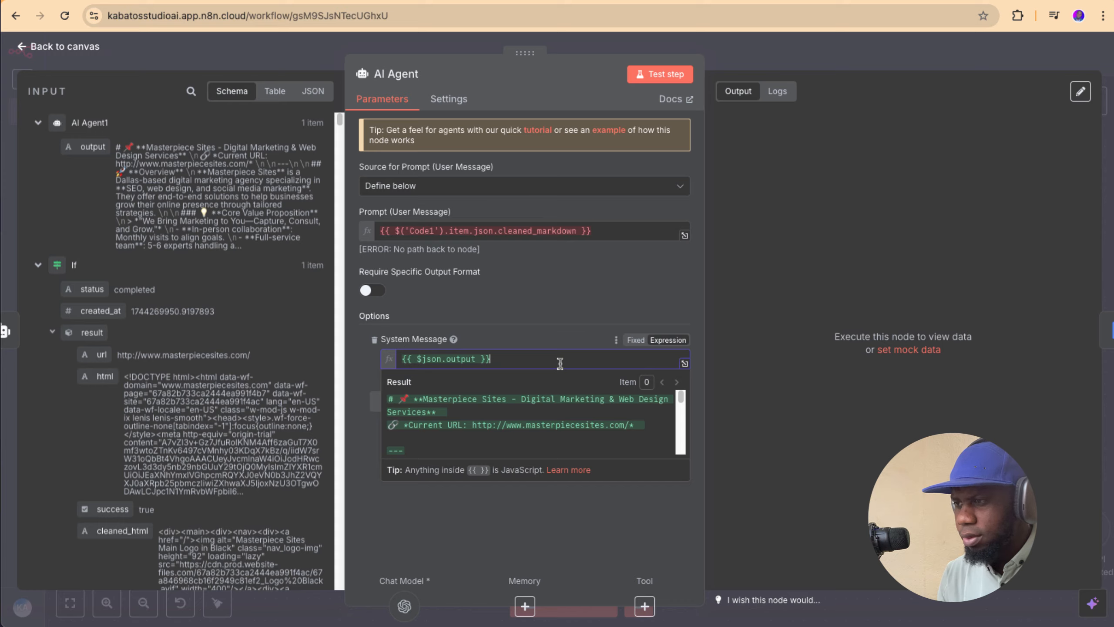
left_click_drag(590, 231, 381, 231)
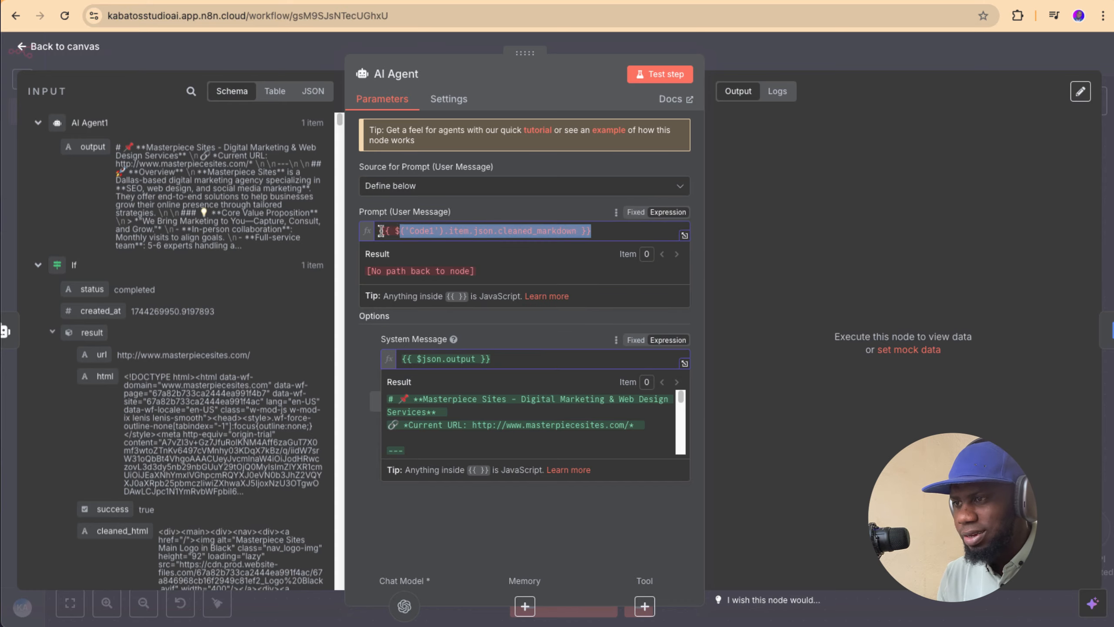
left_click(271, 58)
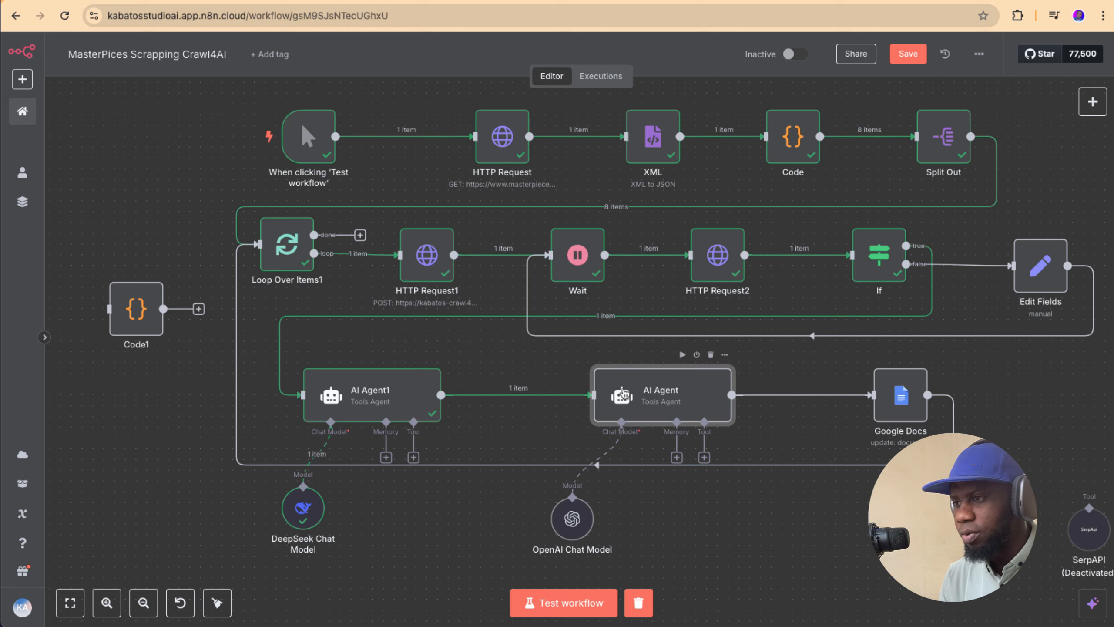
Step: Set the AI Agent node's user message prompt to the If node's markdown result, {{ $('If').item.json.result.markdown }}, and return to the canvas
double_click(623, 394)
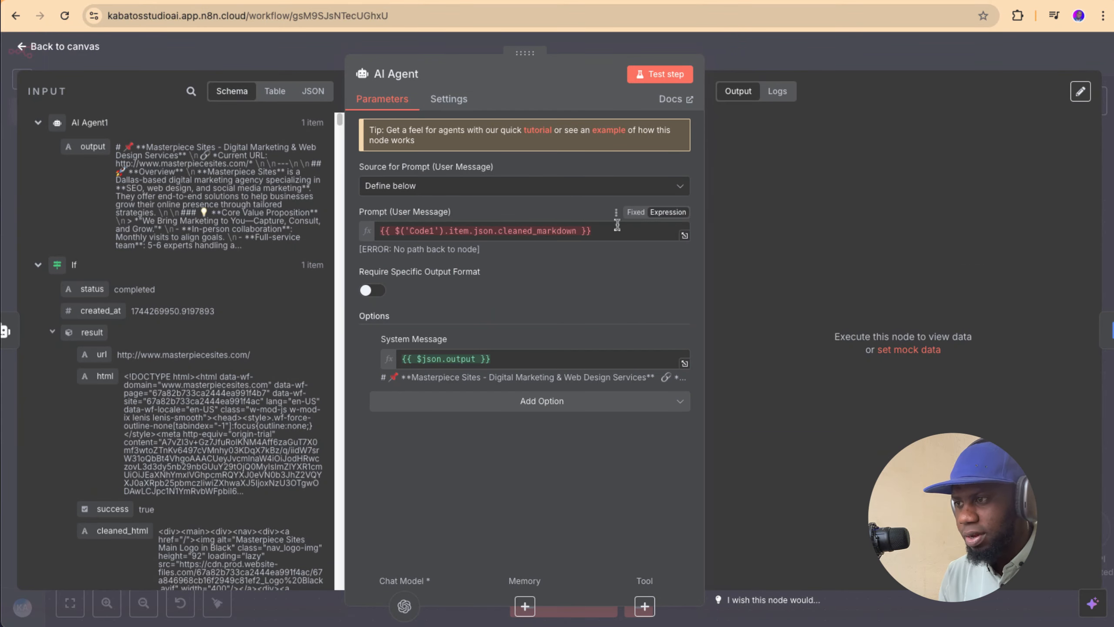
left_click_drag(617, 225, 376, 231)
key("BackSpace")
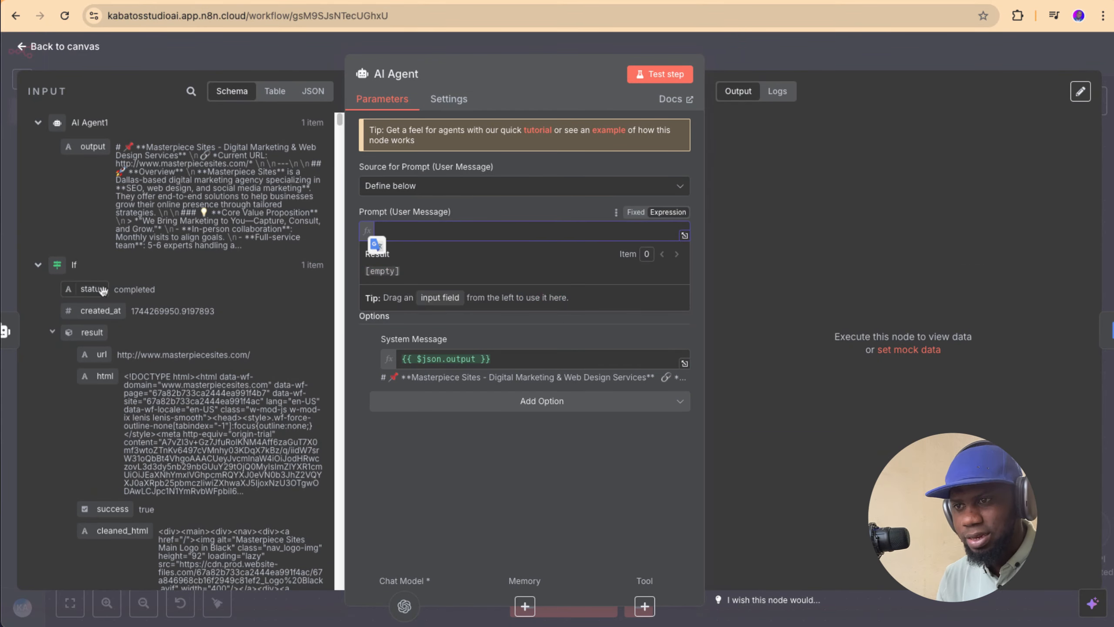
scroll(101, 376, "down", 10)
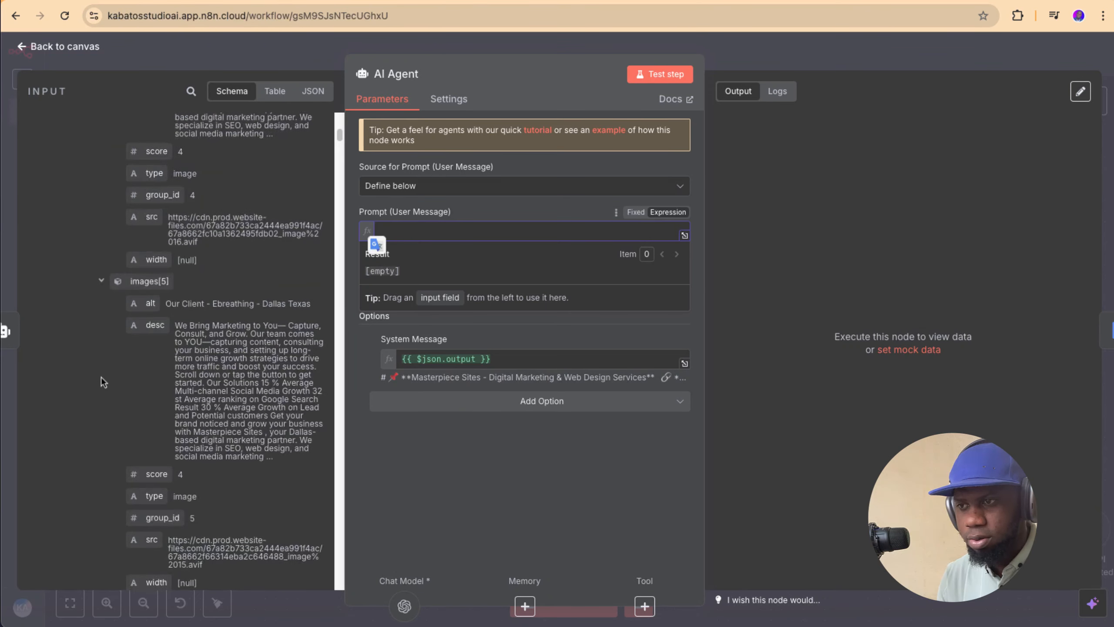
scroll(100, 373, "down", 5)
left_click_drag(109, 333, 408, 240)
left_click(726, 72)
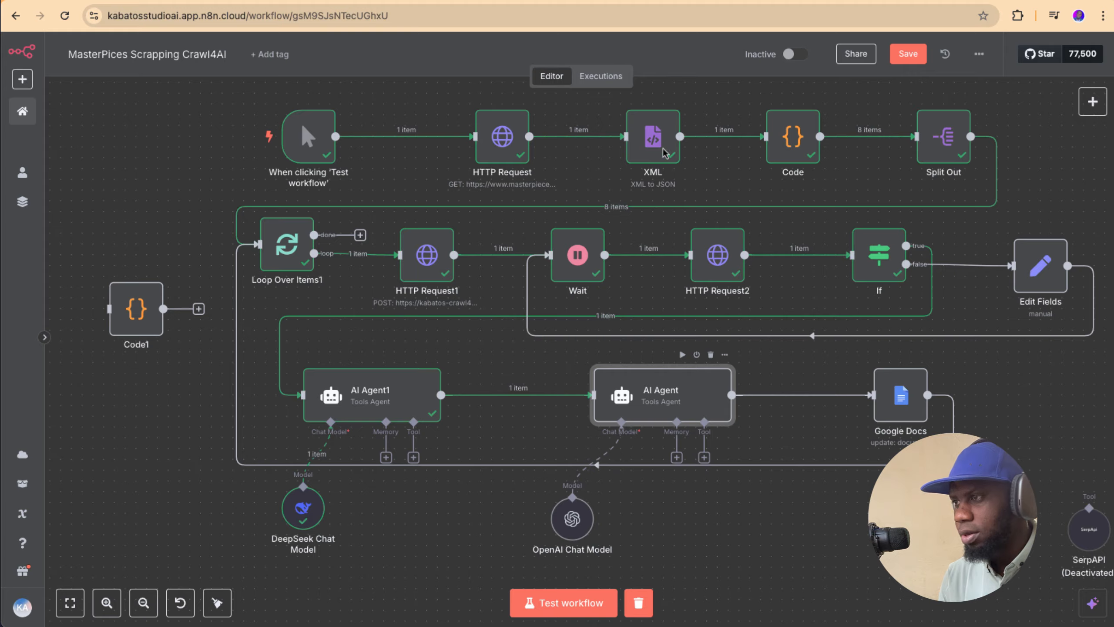
Step: Reopen the AI Agent node, test it, pin its output data and return to the canvas
double_click(675, 394)
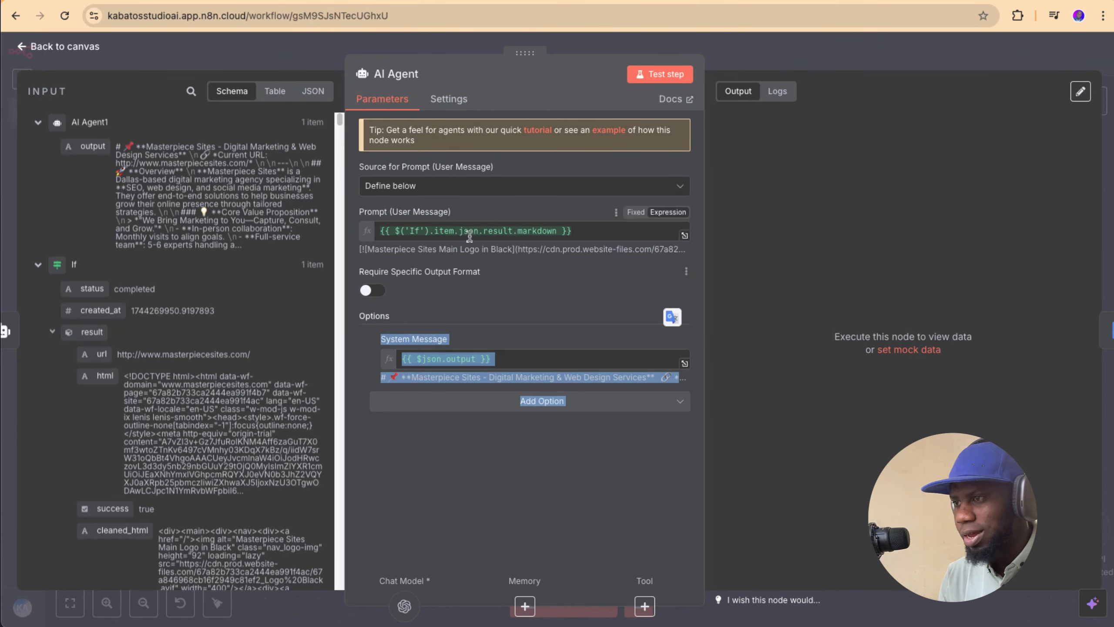
left_click(526, 319)
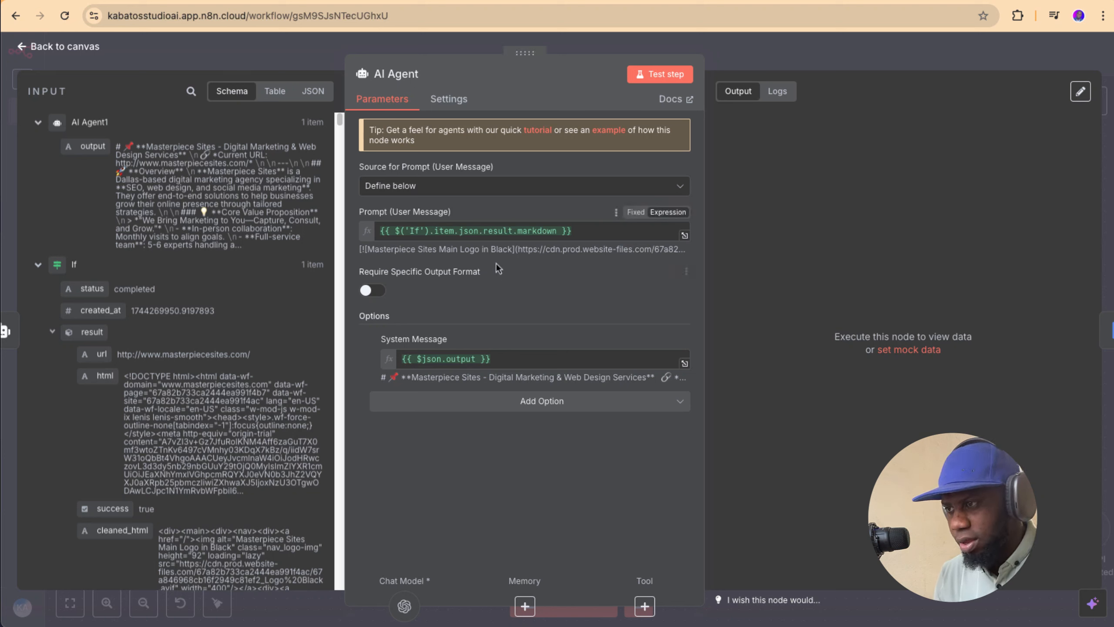
left_click(680, 81)
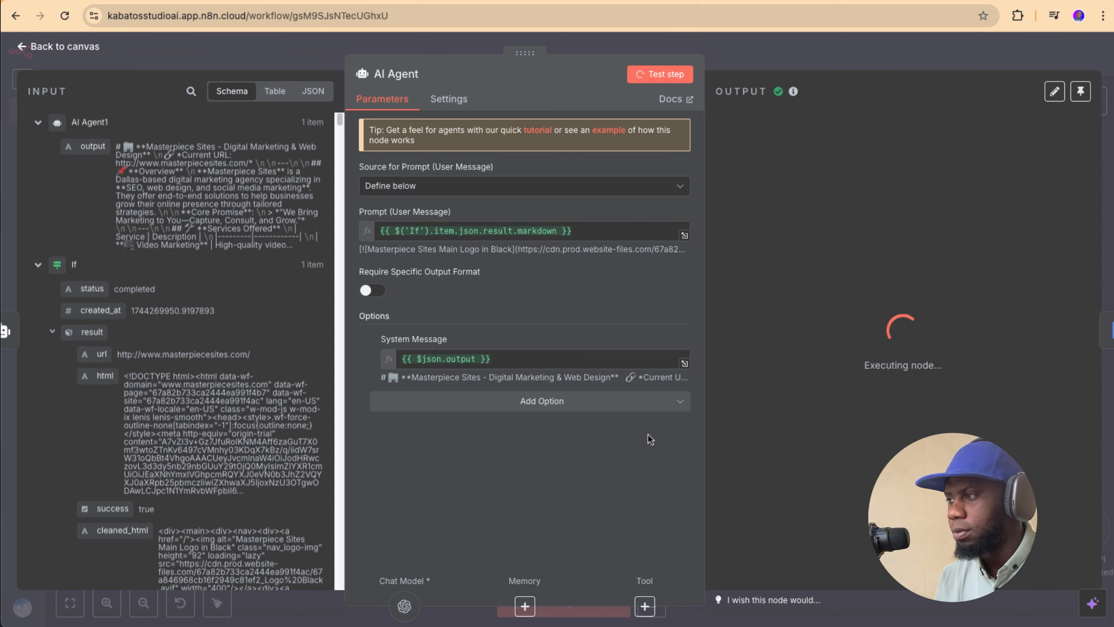
left_click(1072, 94)
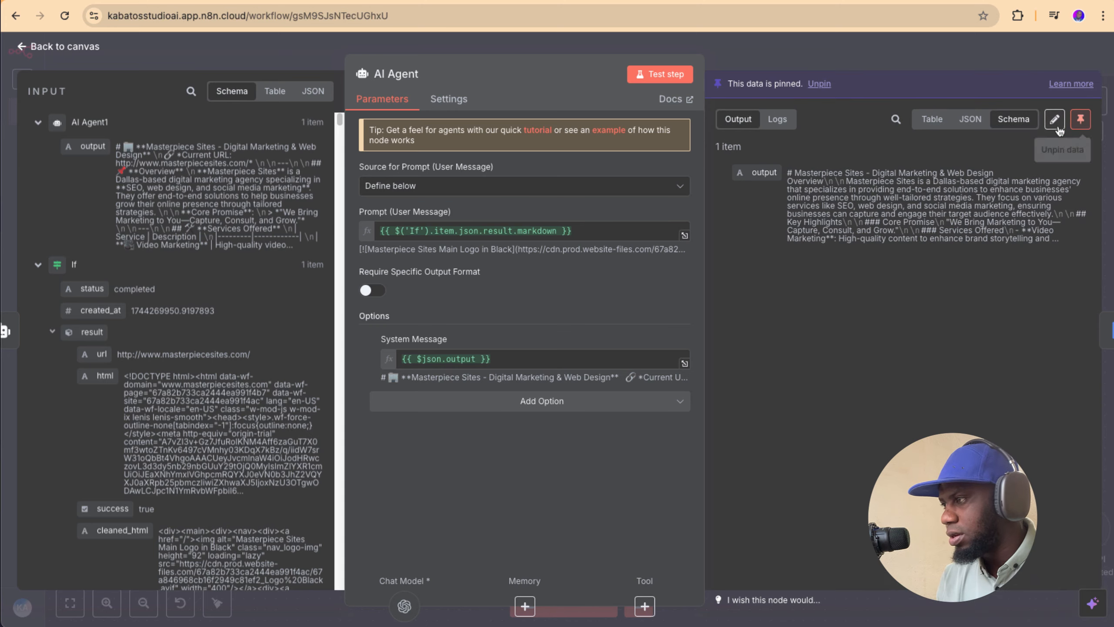
left_click(1048, 55)
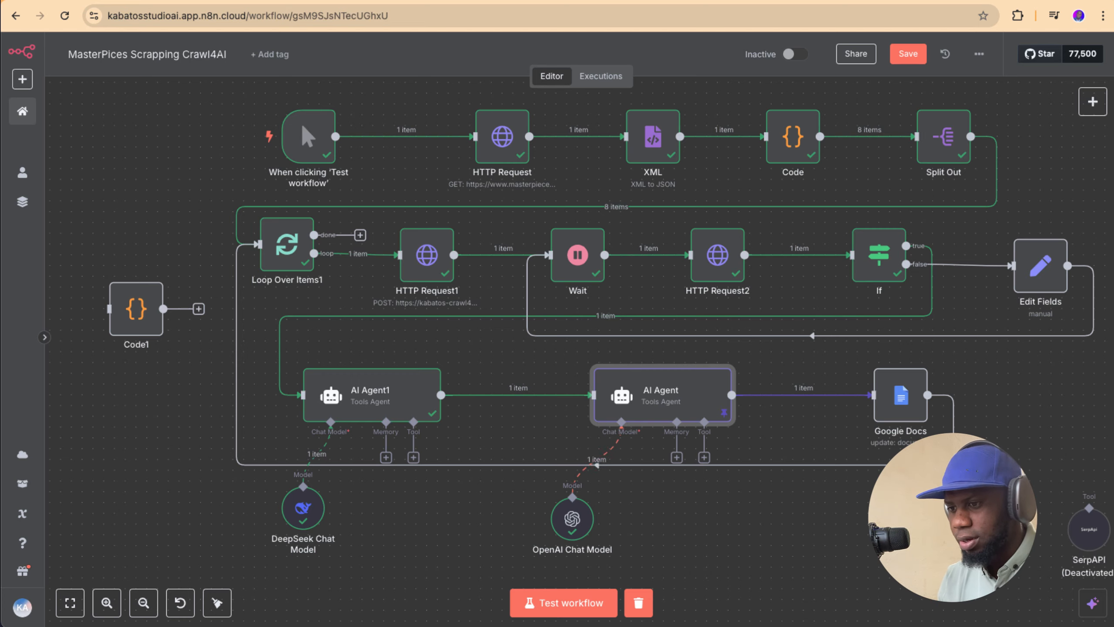
Step: Open the Google Docs node and bring up the form for creating a new Google Docs OAuth2 credential
key("super+grave")
left_click(906, 397)
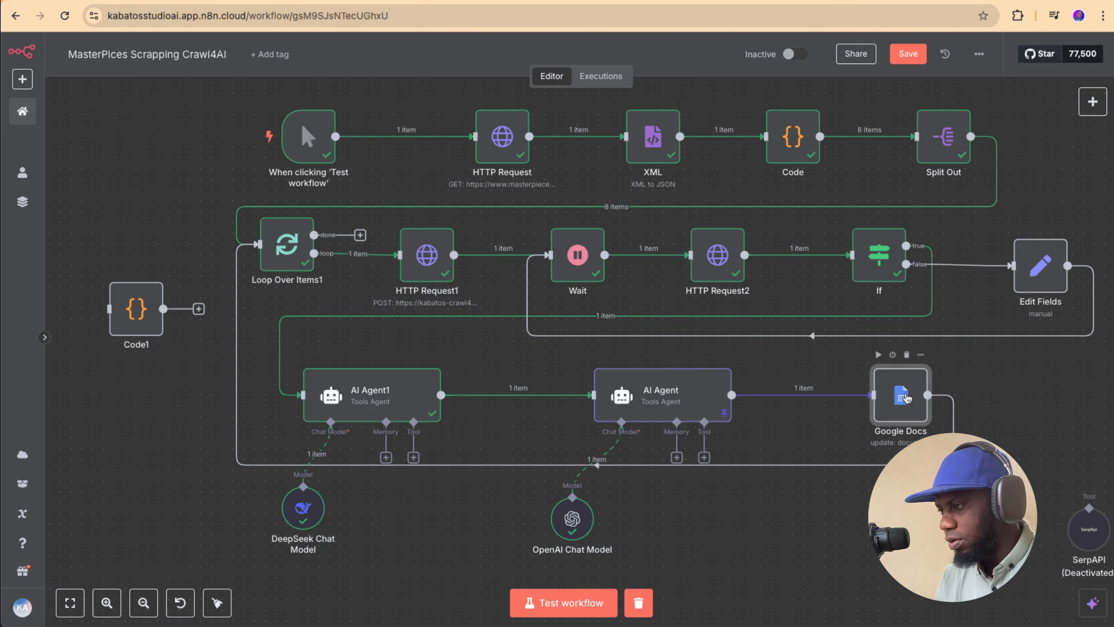
double_click(905, 397)
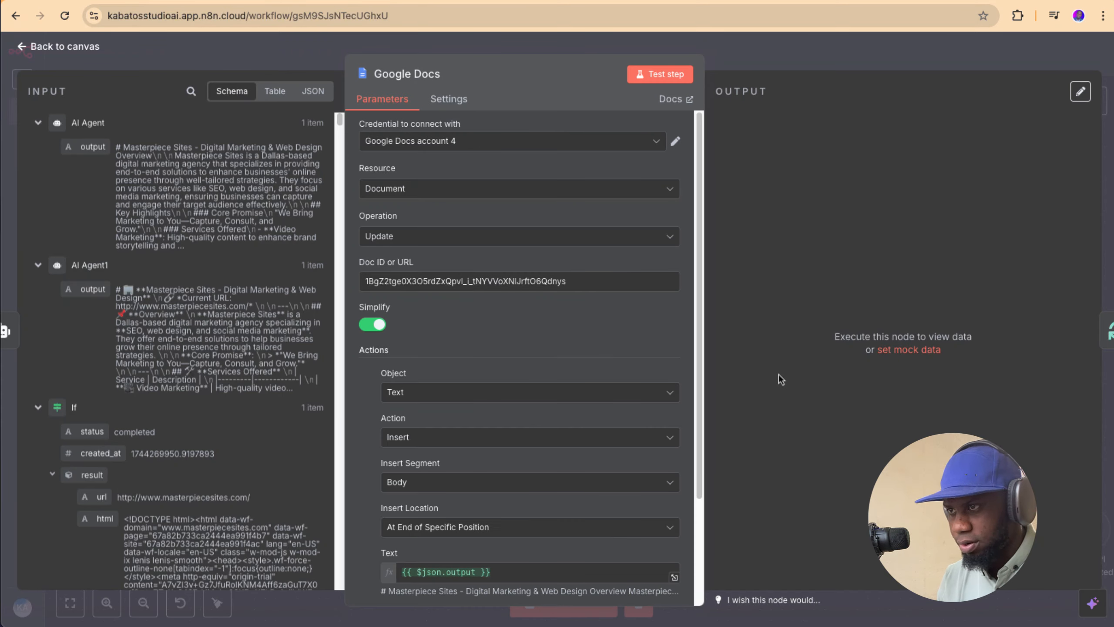
left_click(657, 147)
left_click(416, 314)
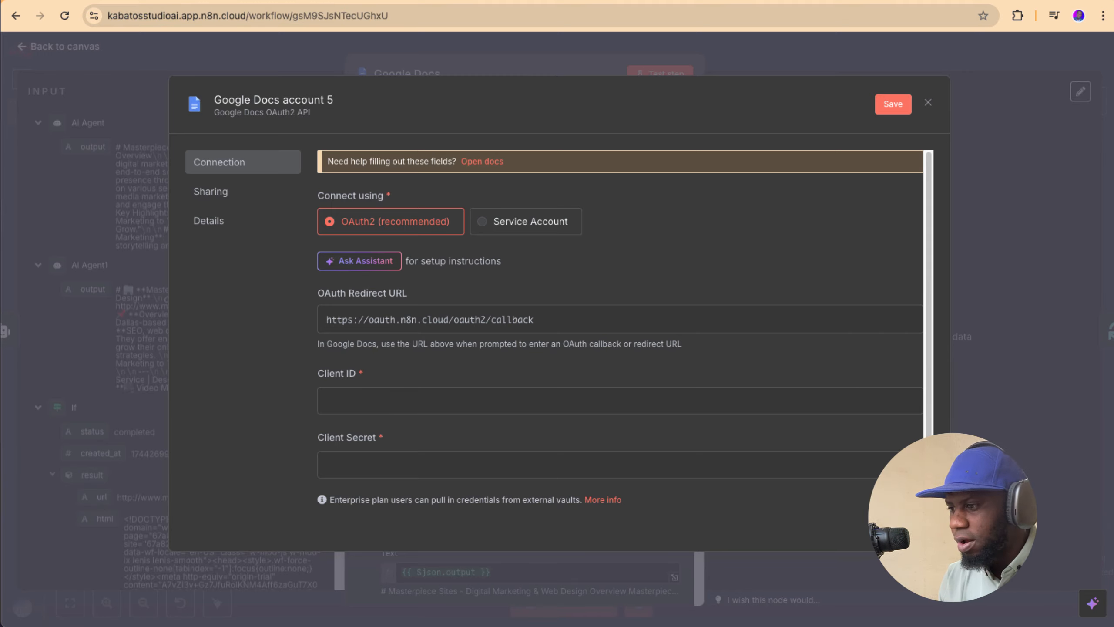
Step: Show the YouTube video "Find & Set Up Google Credentials in n8n No-Code" beside the form, then close the credential form unsaved
left_click(856, 625)
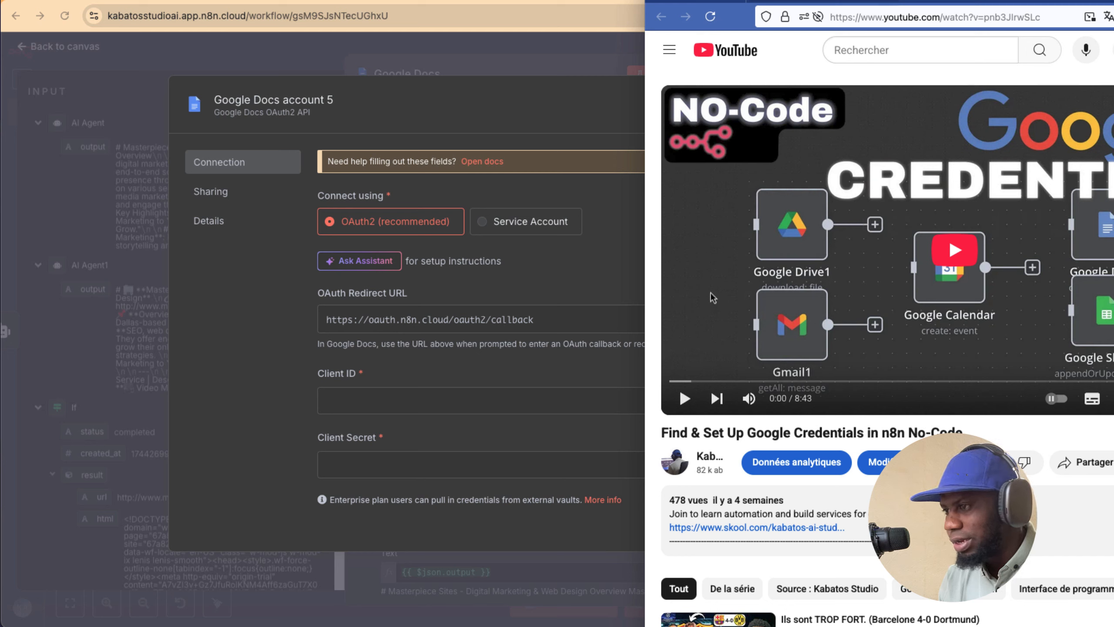
left_click_drag(644, 264, 442, 264)
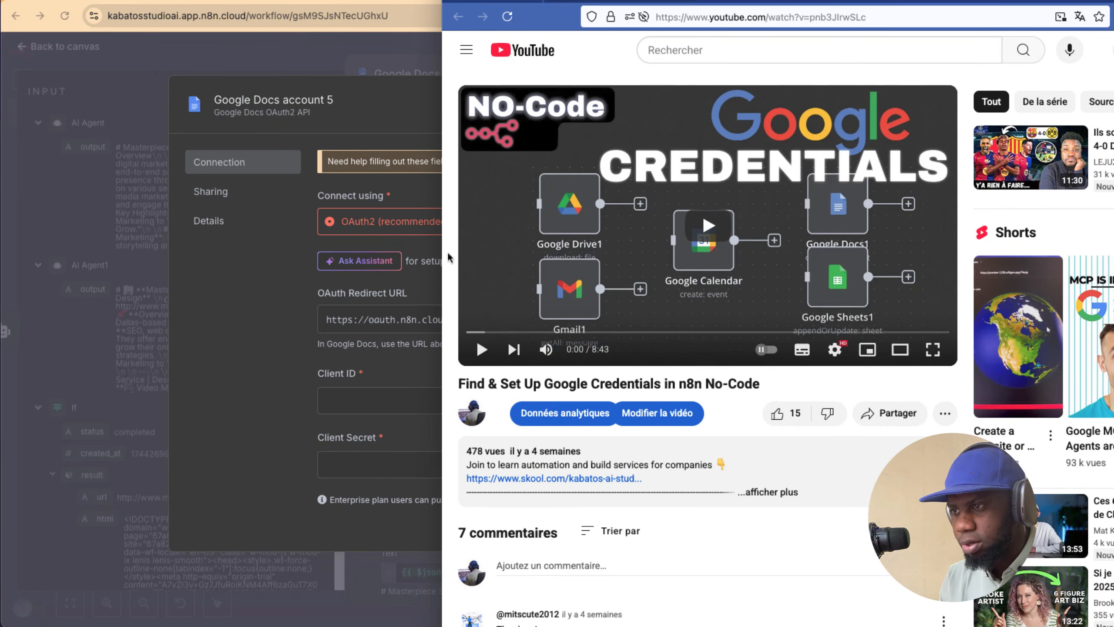
left_click_drag(442, 249, 523, 248)
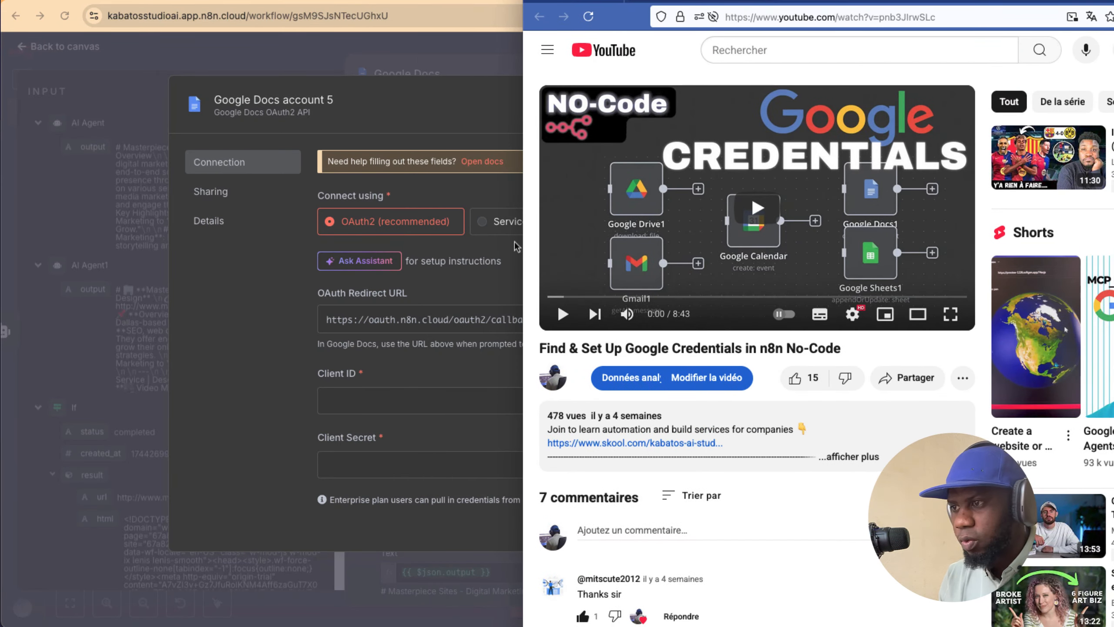
left_click(483, 197)
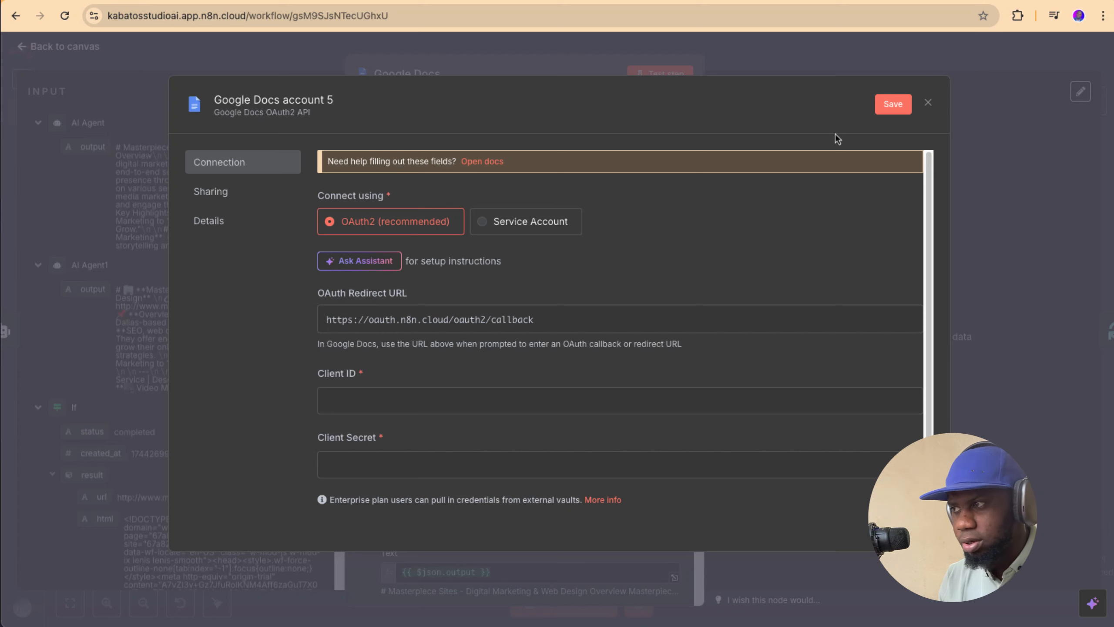
left_click(929, 103)
left_click(600, 359)
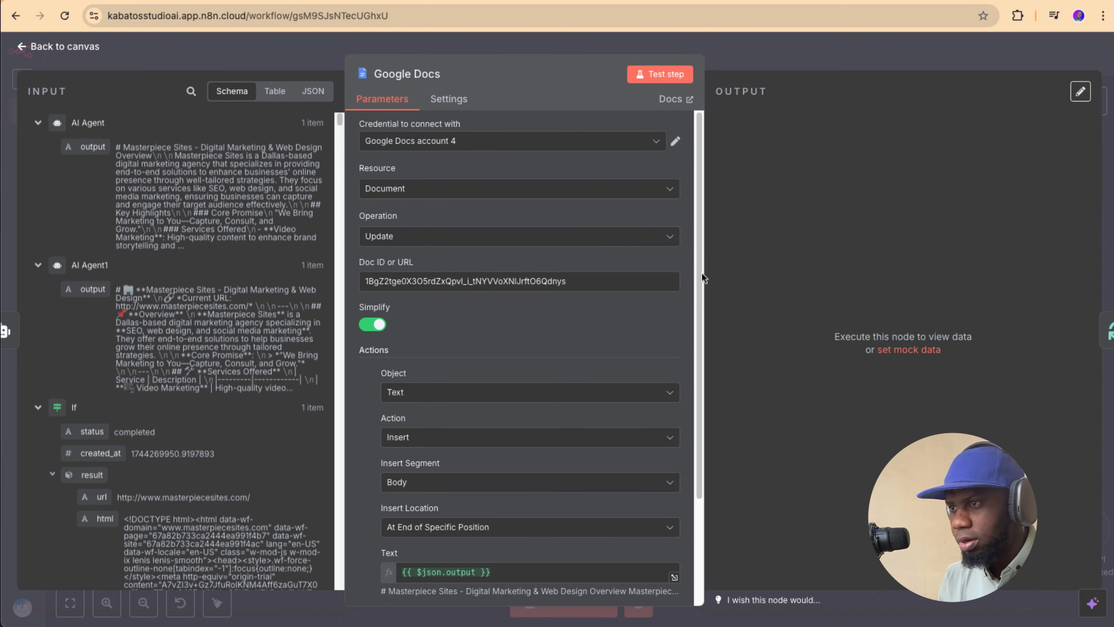
Step: Look over the Google Docs node's parameters and open Google Docs in a new browser tab
scroll(536, 345, "down", 2)
scroll(536, 346, "up", 1)
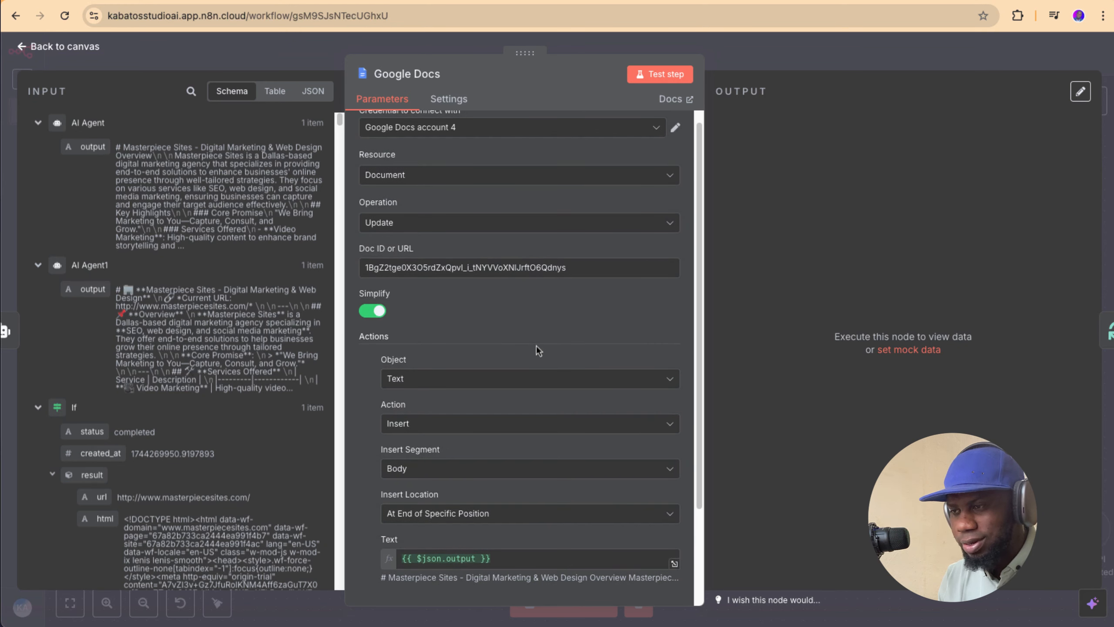
key("super+t")
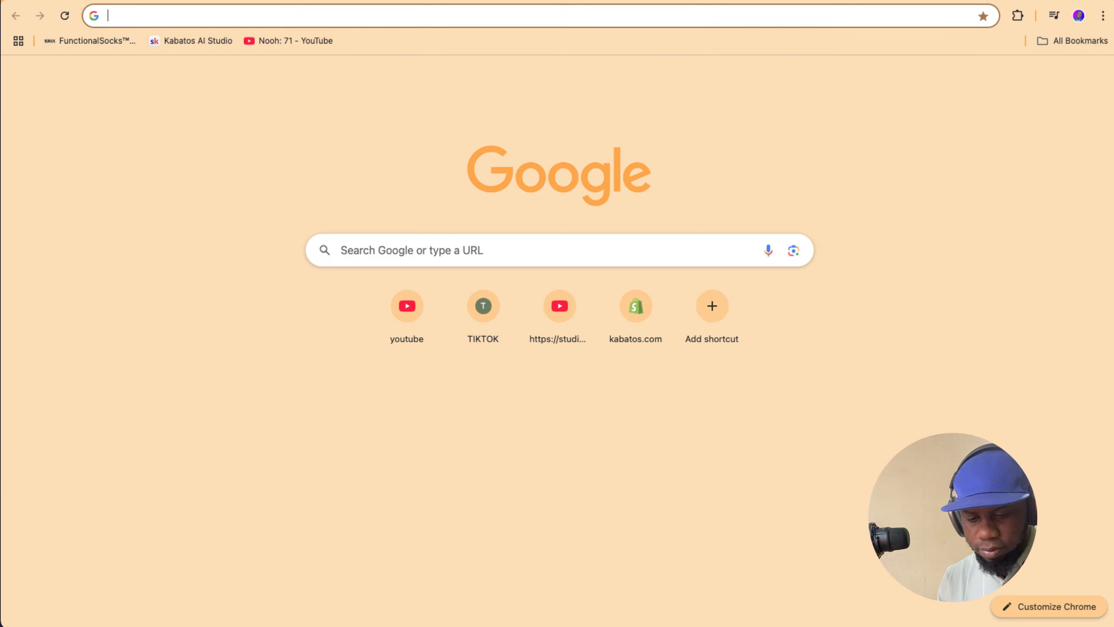
type("google d")
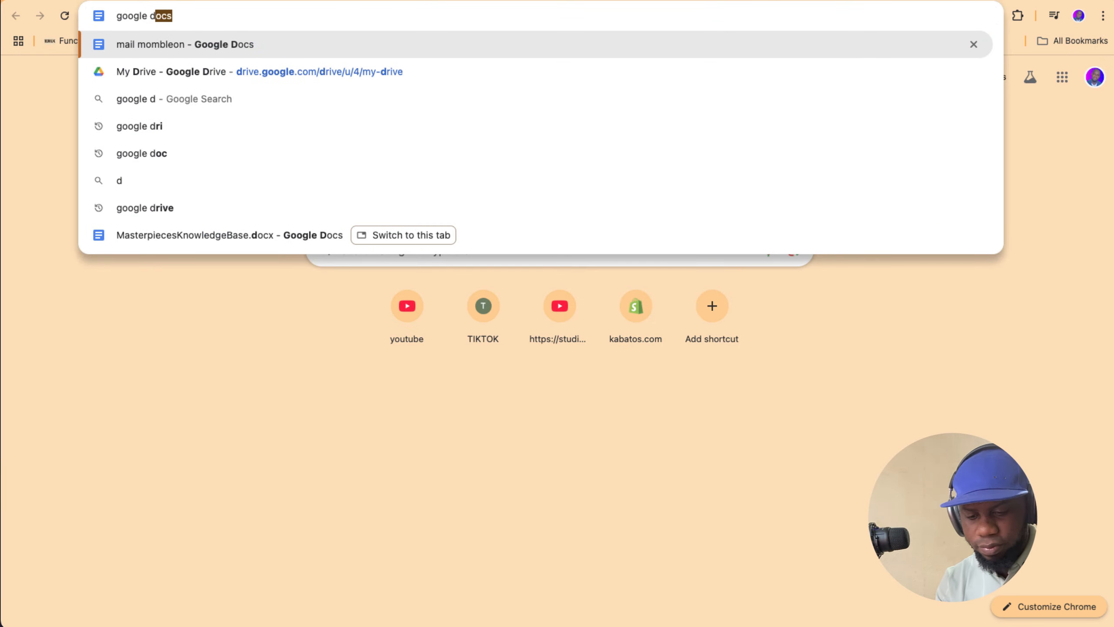
key("Return")
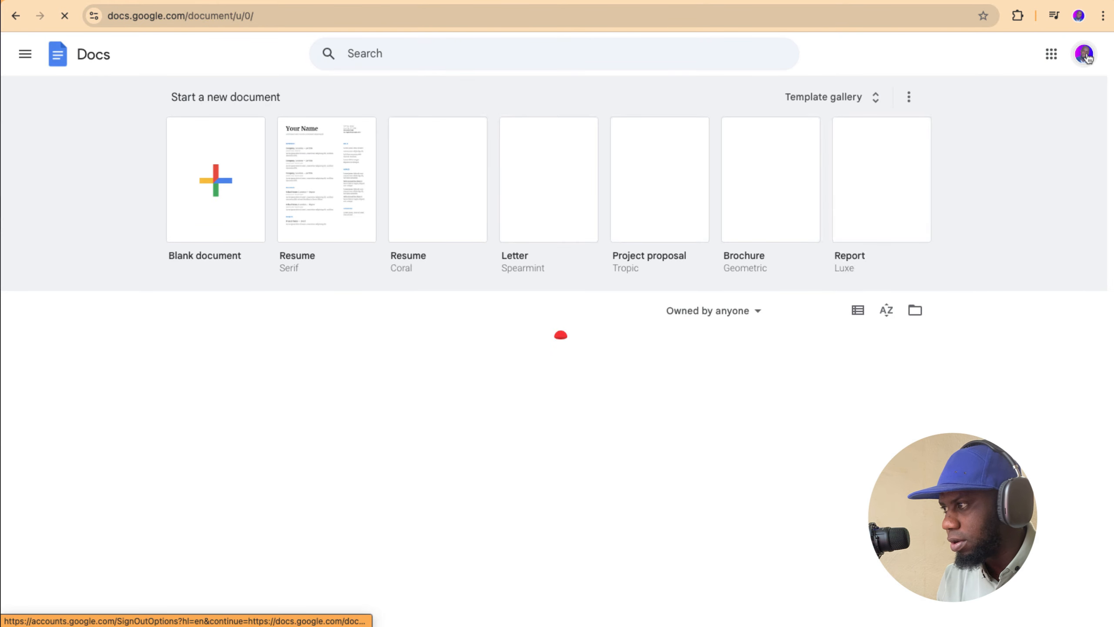
Step: Create a blank document in Google Docs under the Kabatos Studio account and return to the n8n workflow
left_click(1084, 54)
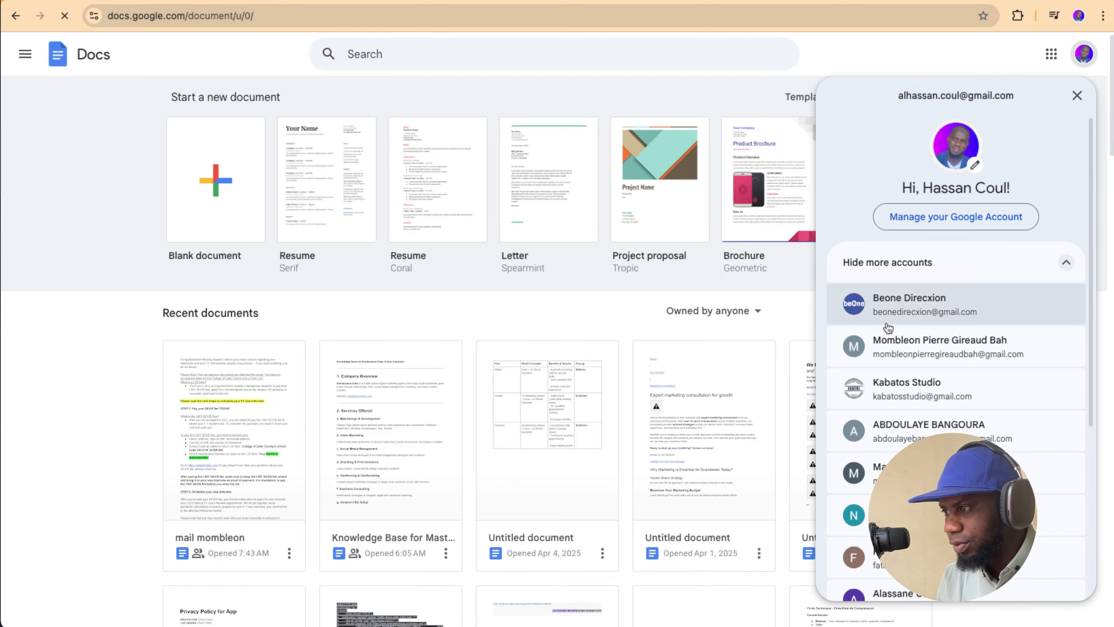
left_click(893, 387)
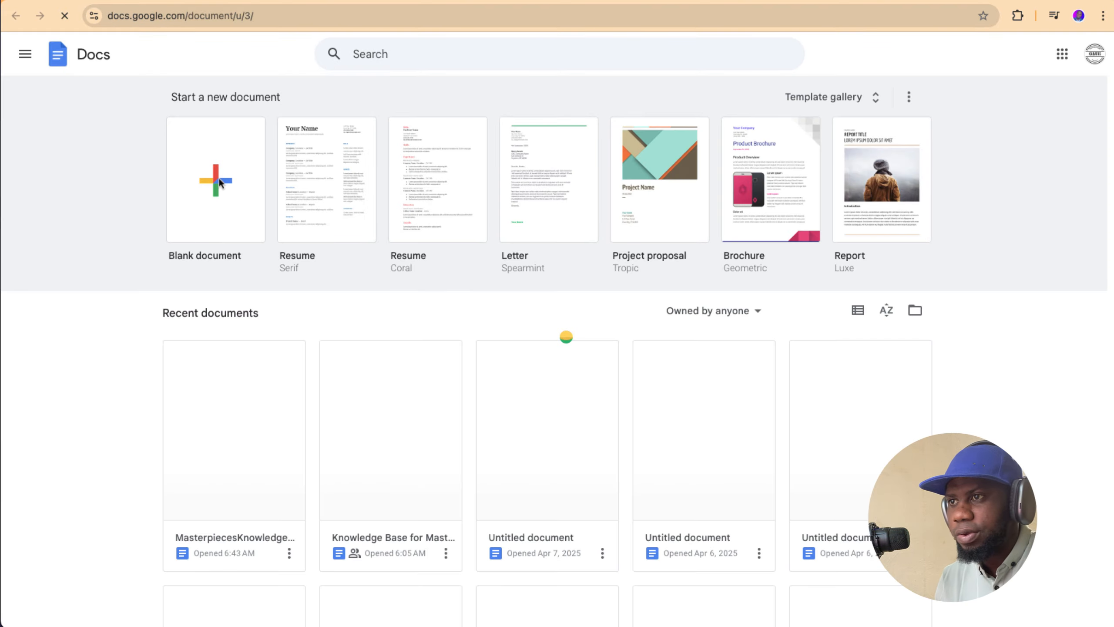
left_click(220, 180)
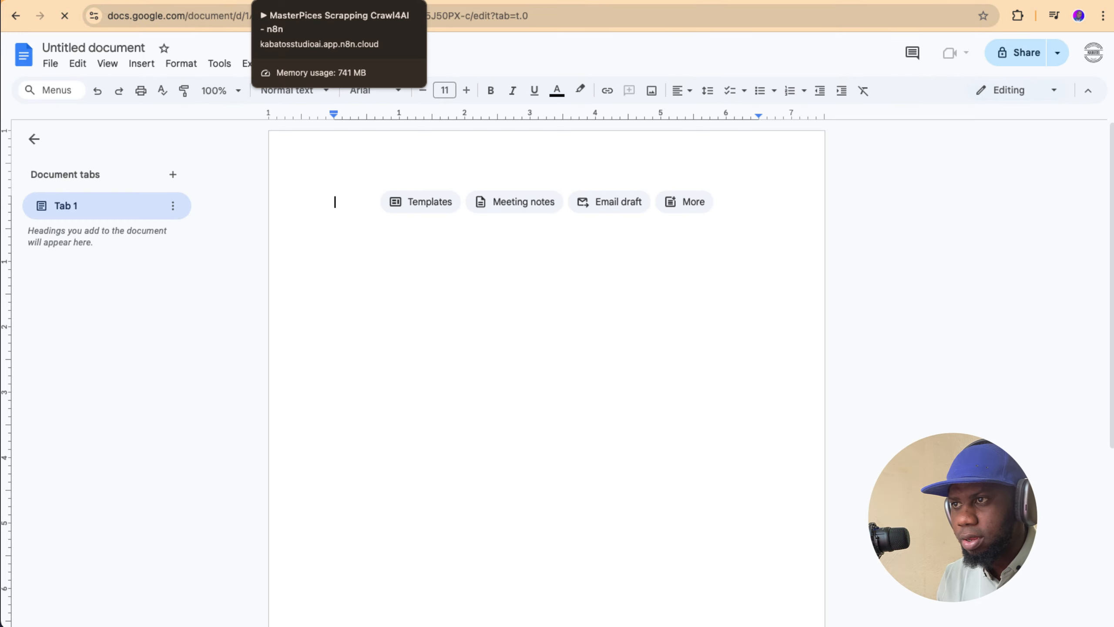
left_click(302, 1)
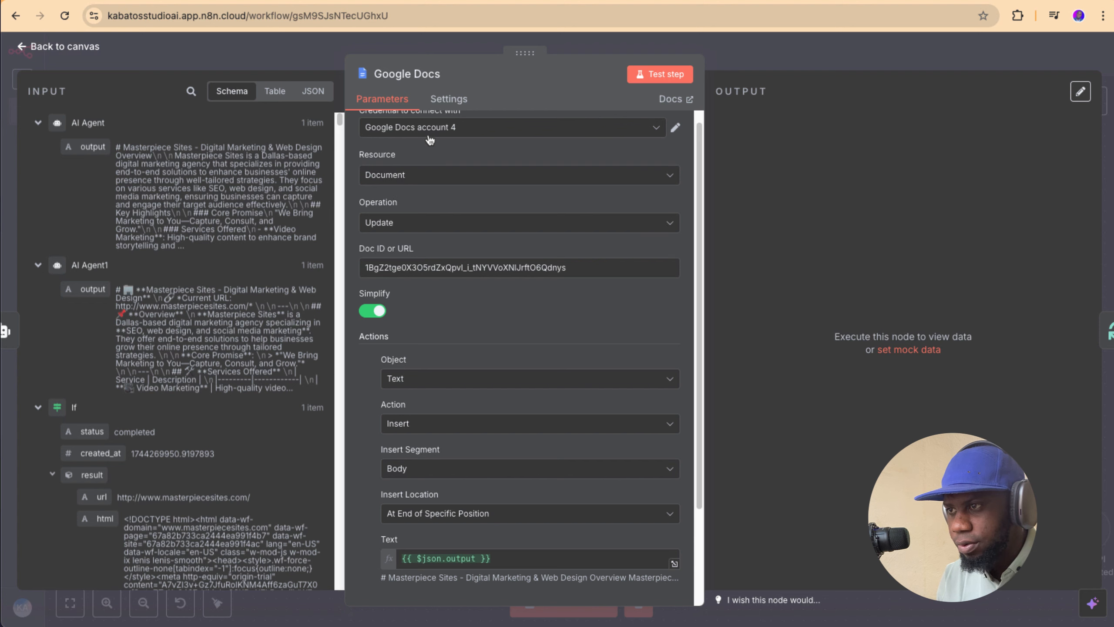
Step: Replace the Google Docs node's document ID with the ID copied from the new blank document's URL
scroll(430, 139, "up", 1)
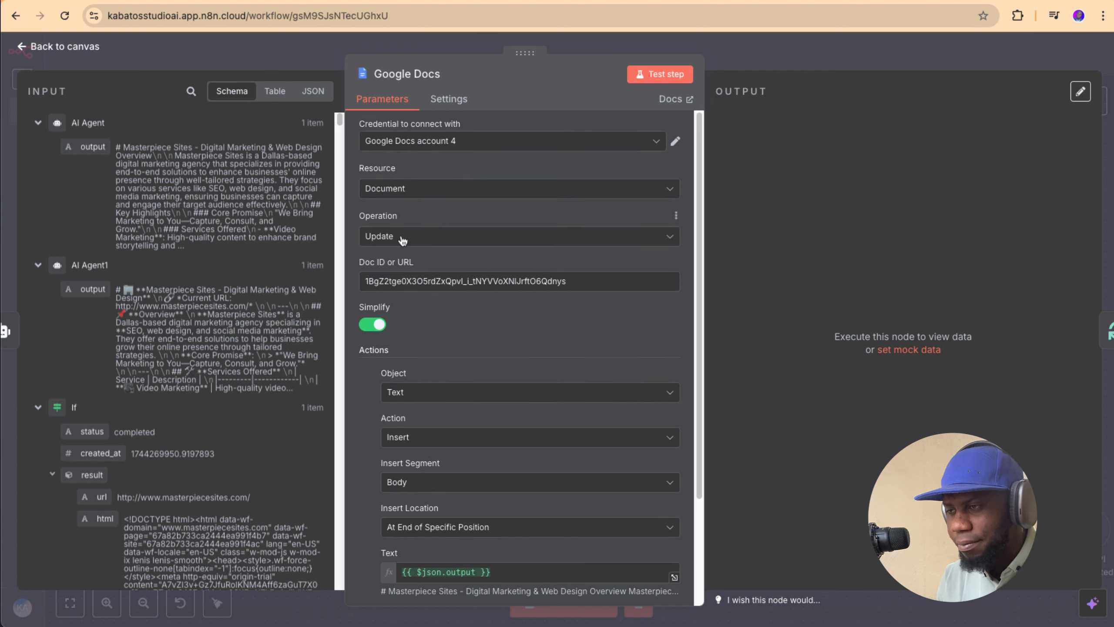
double_click(401, 281)
key("BackSpace")
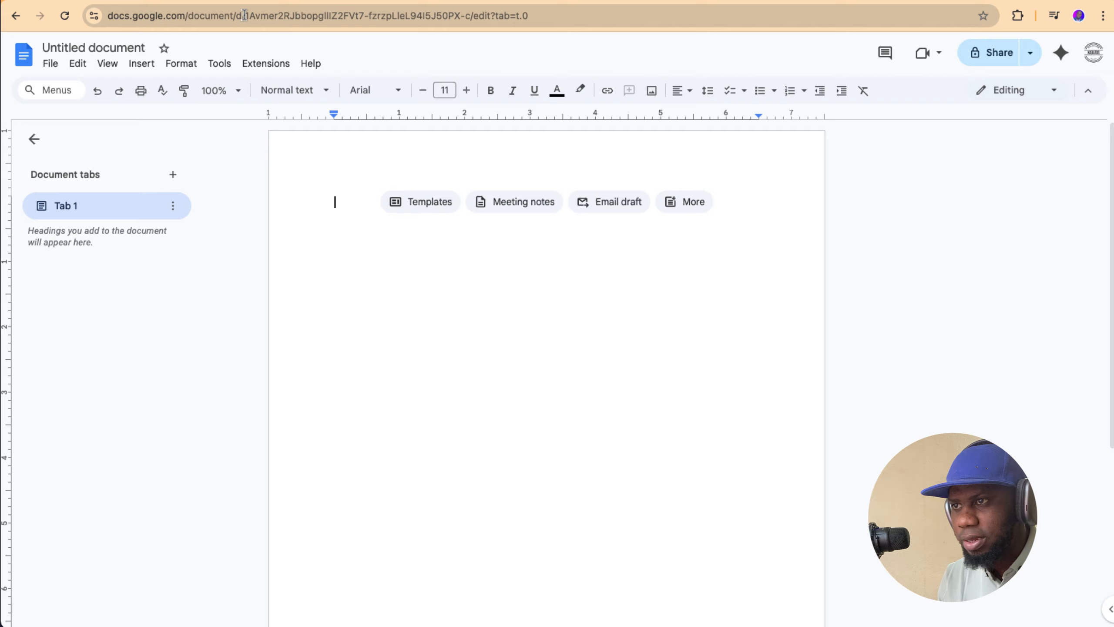
left_click_drag(245, 15, 475, 21)
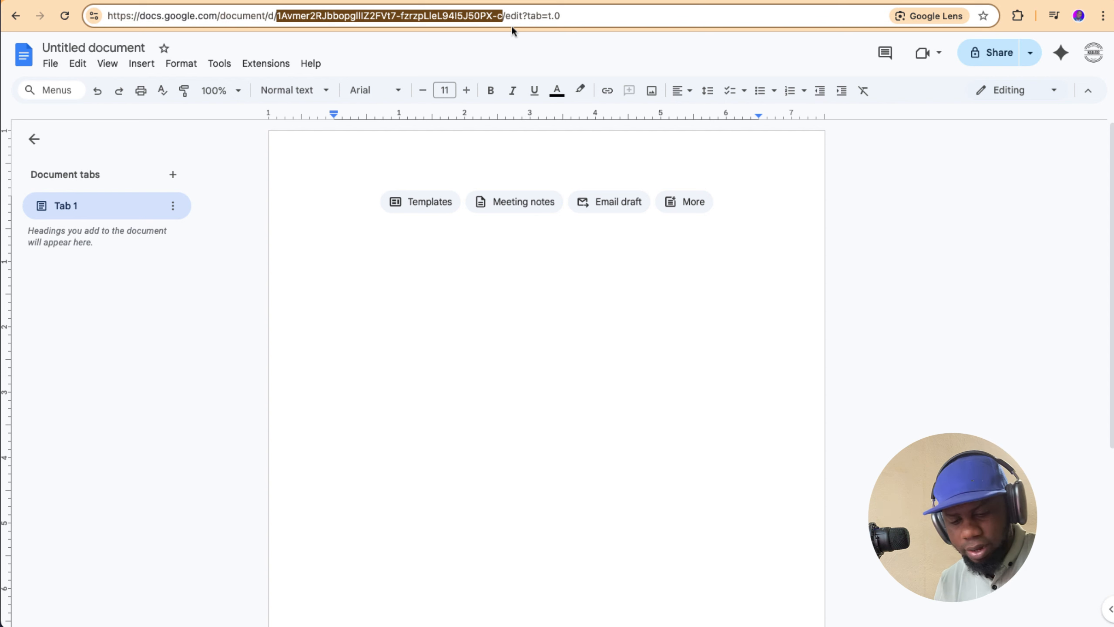
left_click(308, 1)
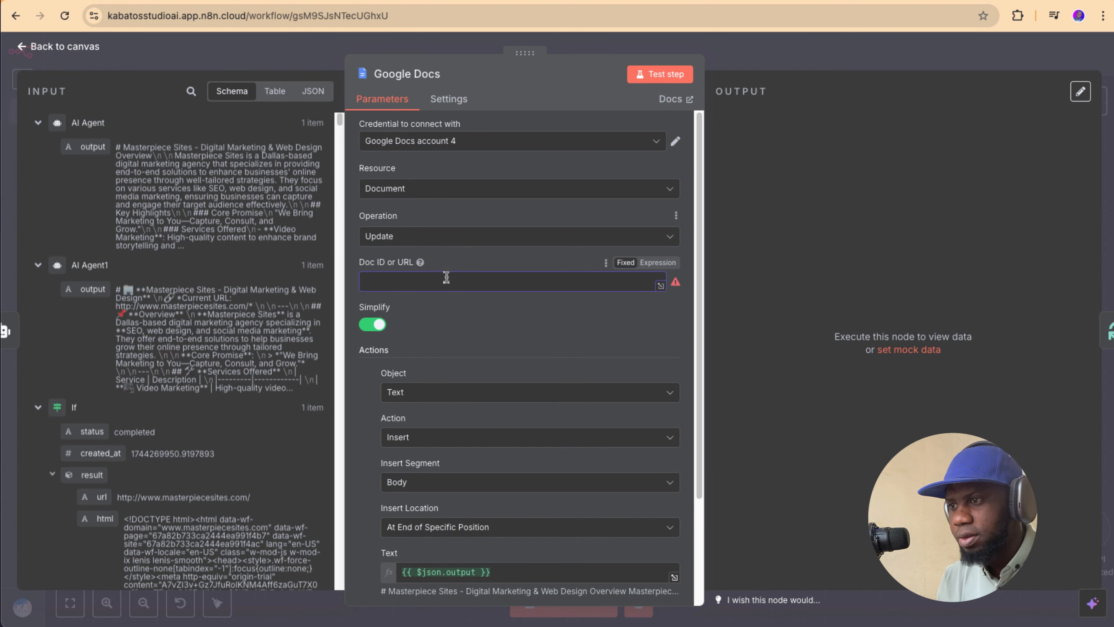
Step: Review the Google Docs node's insert action settings and available object types, then return to the canvas
scroll(454, 353, "down", 2)
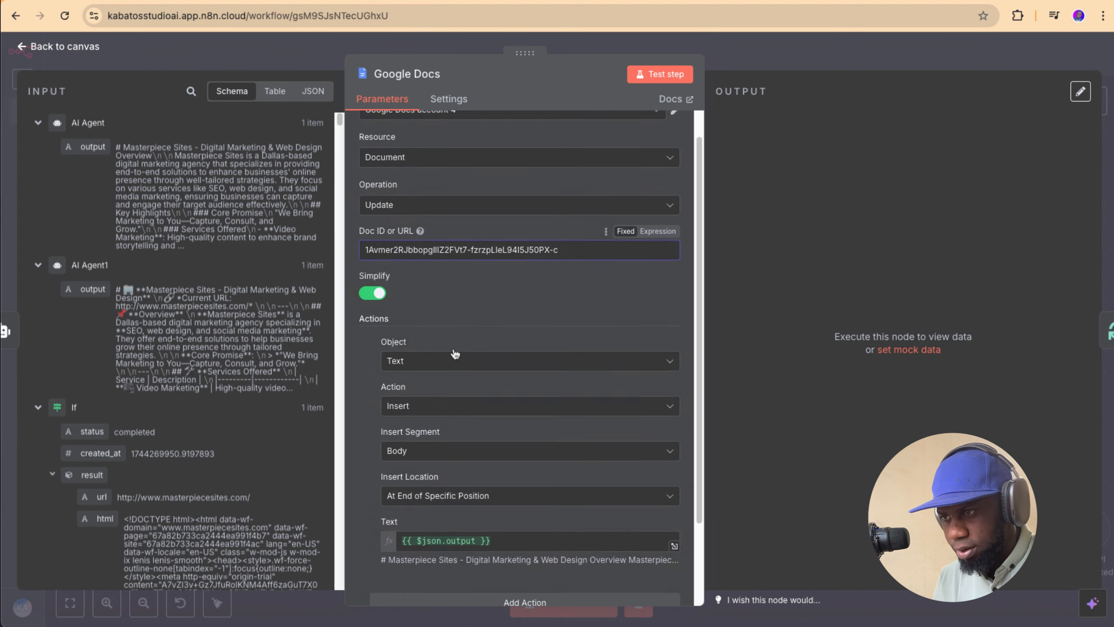
scroll(423, 338, "down", 1)
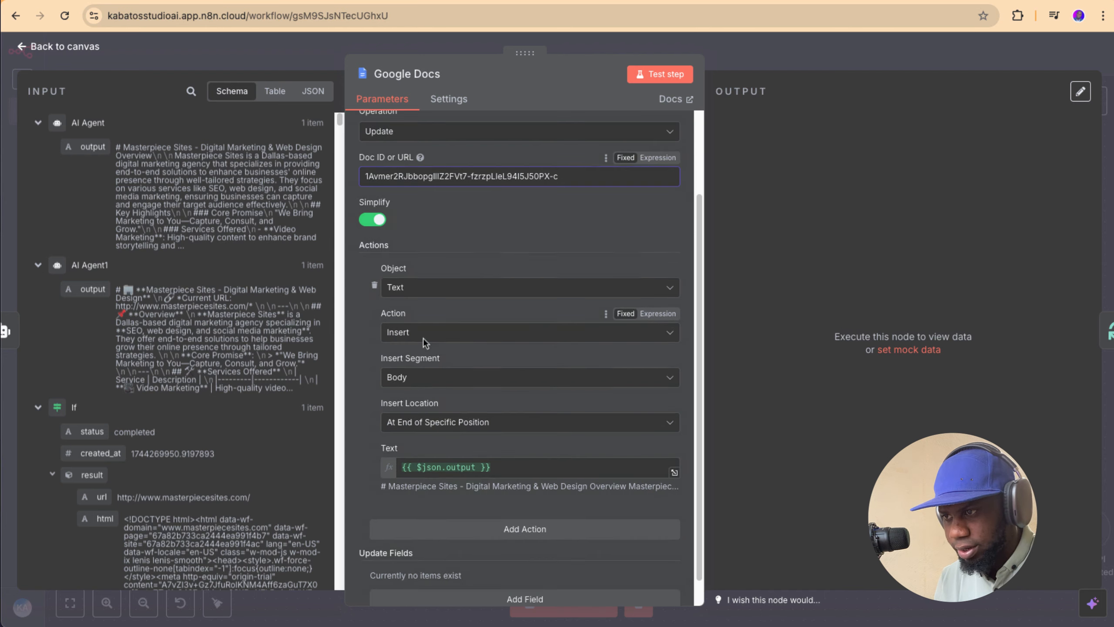
left_click(452, 276)
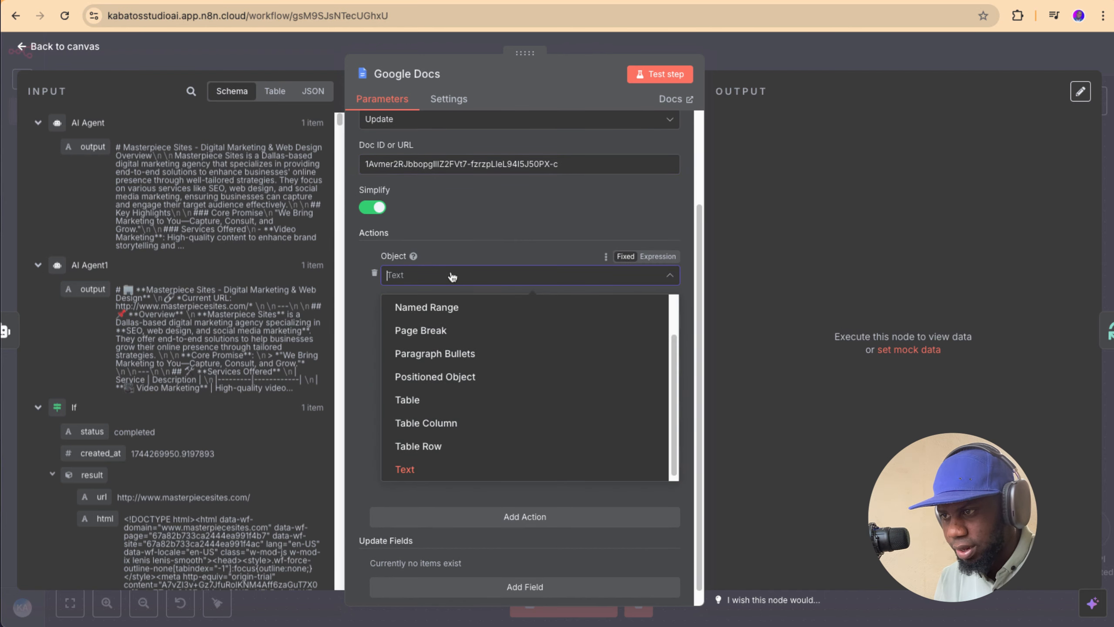
left_click(452, 276)
scroll(451, 318, "down", 1)
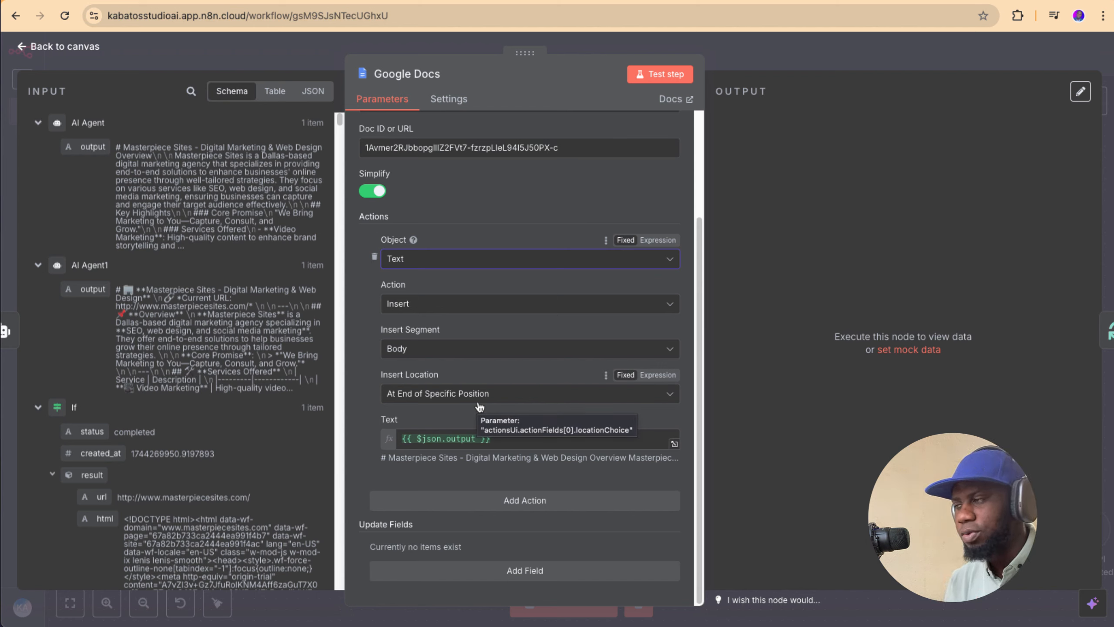
left_click(923, 0)
scroll(419, 363, "down", 3)
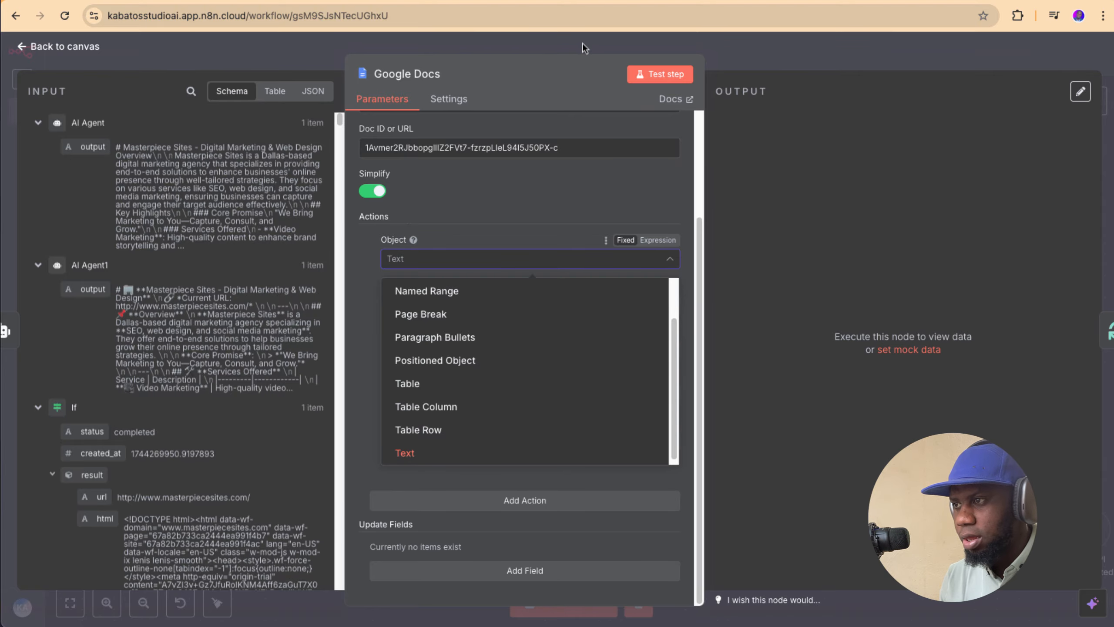
left_click(582, 43)
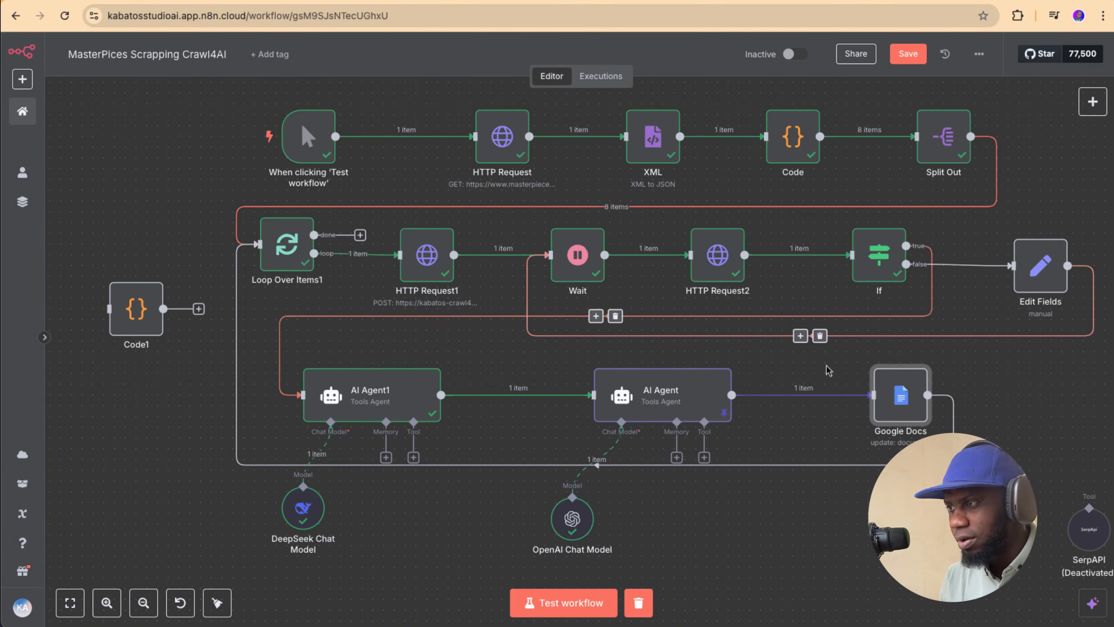
Step: Check the allowed URLs listed in the Code node's JavaScript and return to the canvas
double_click(793, 138)
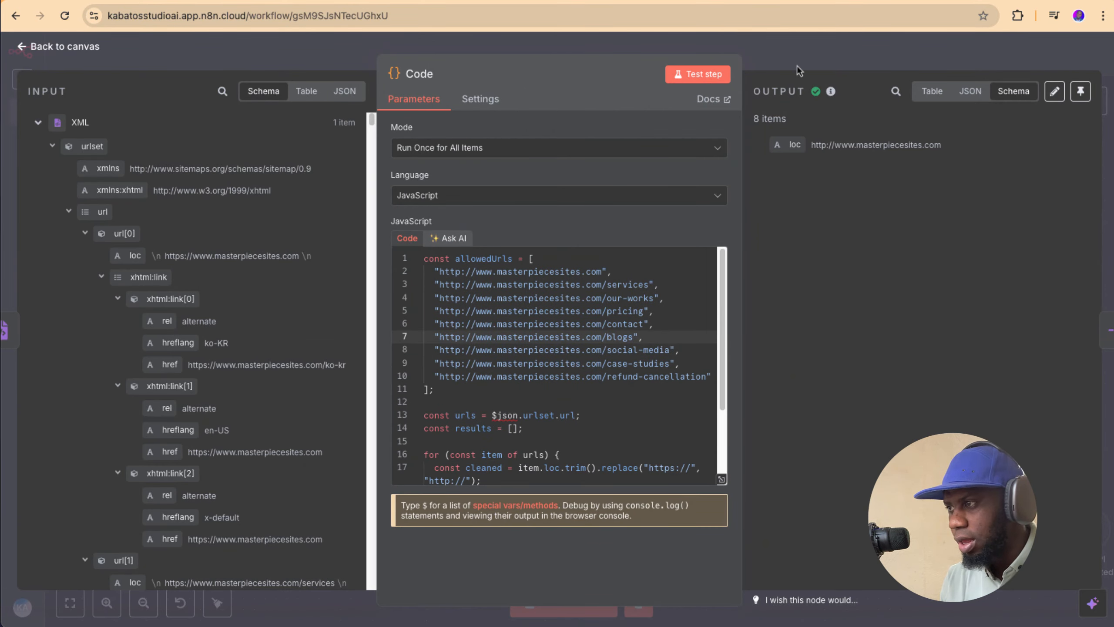
left_click(570, 43)
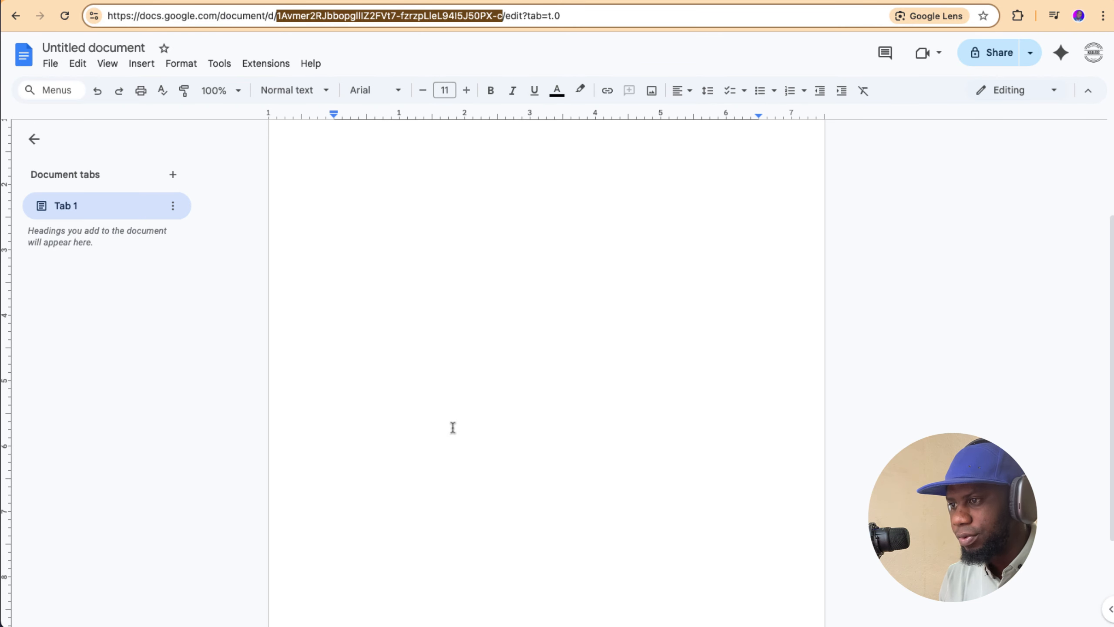
scroll(470, 435, "down", 2)
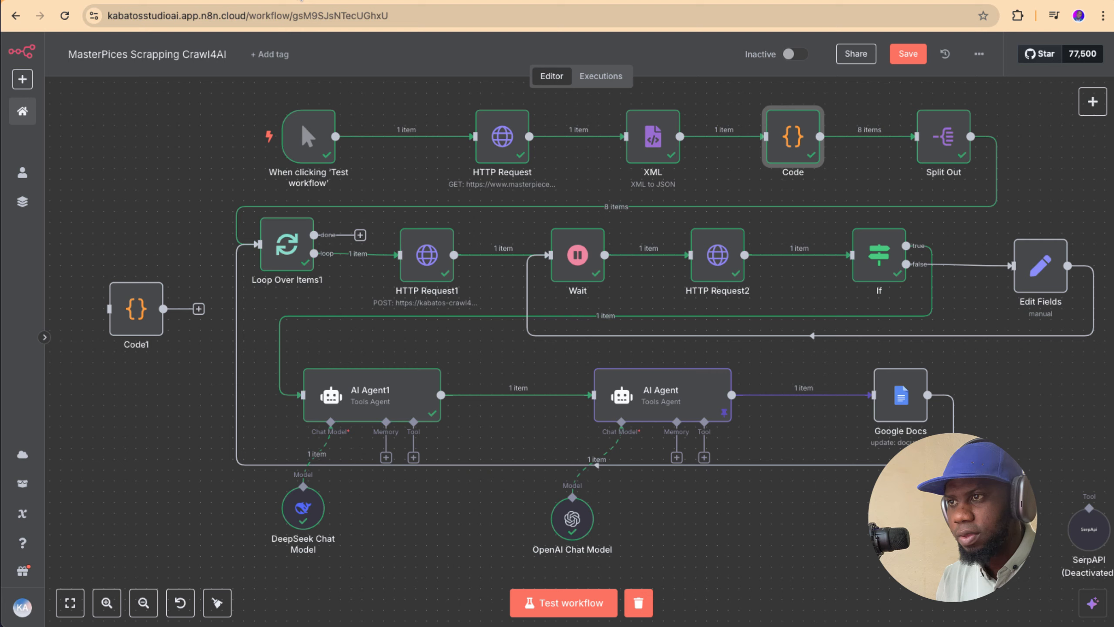
Step: Try to run the Google Docs node with the Google Docs account 4 credential and examine its output details
left_click(893, 405)
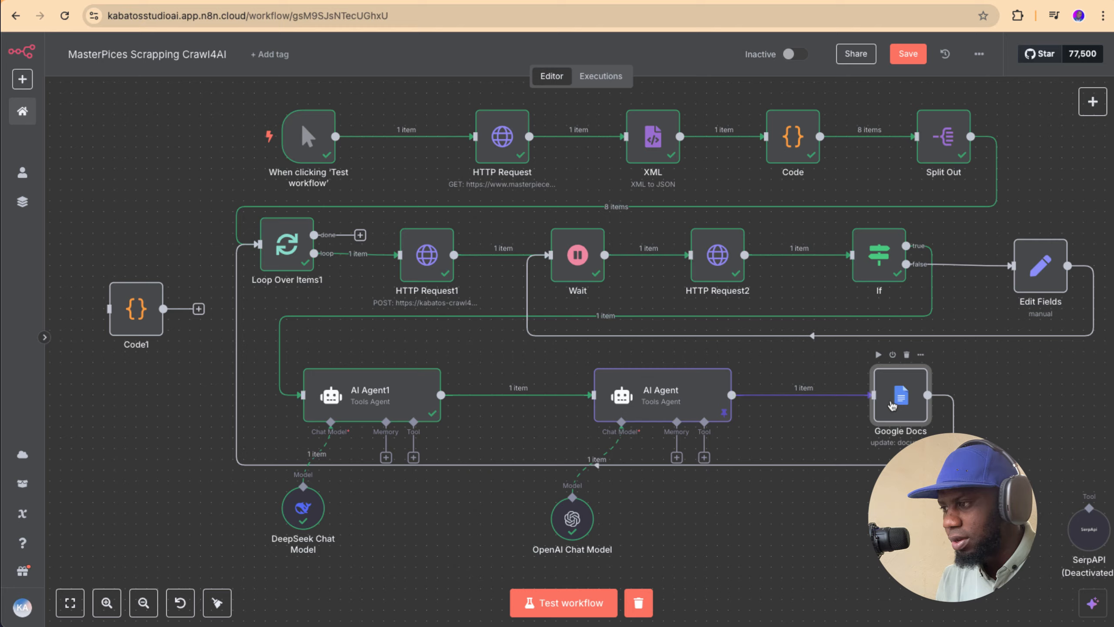
double_click(893, 404)
scroll(418, 381, "down", 2)
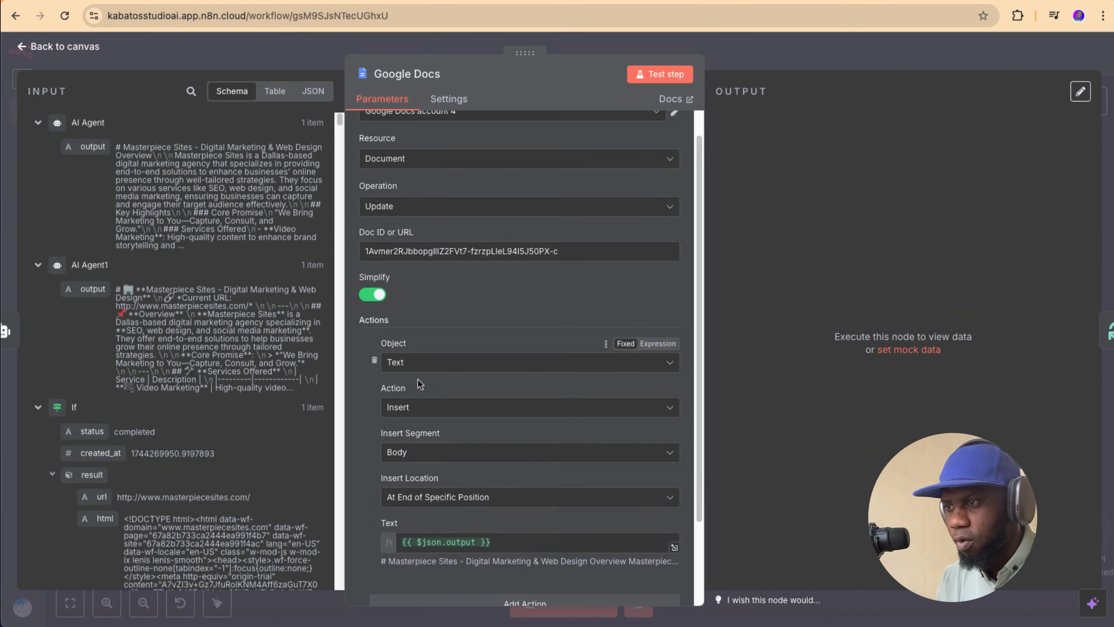
scroll(417, 379, "down", 1)
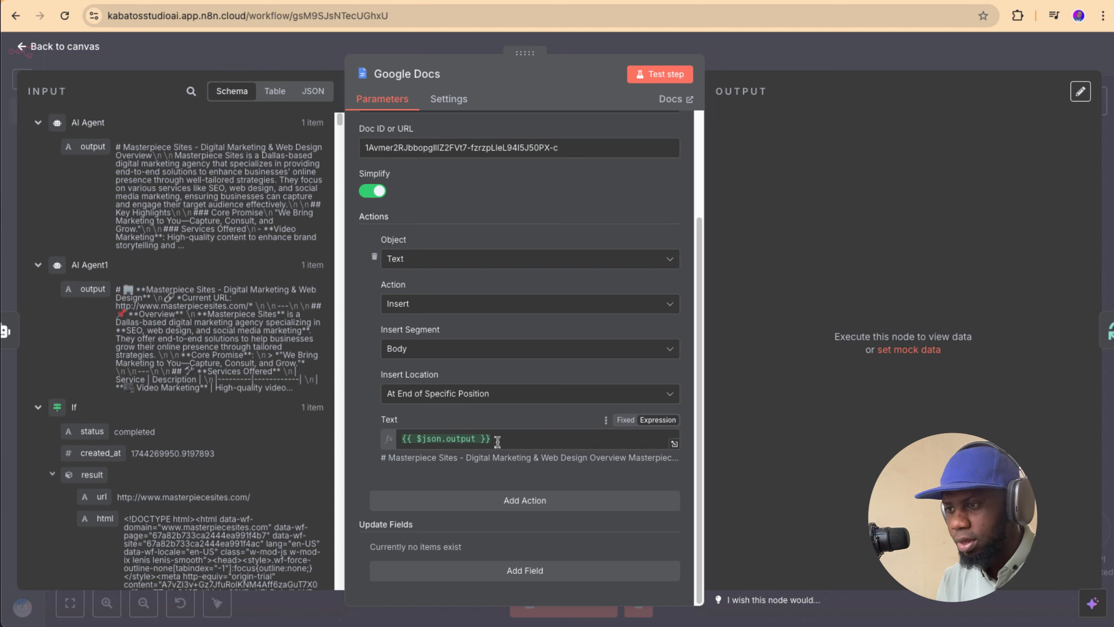
left_click(665, 75)
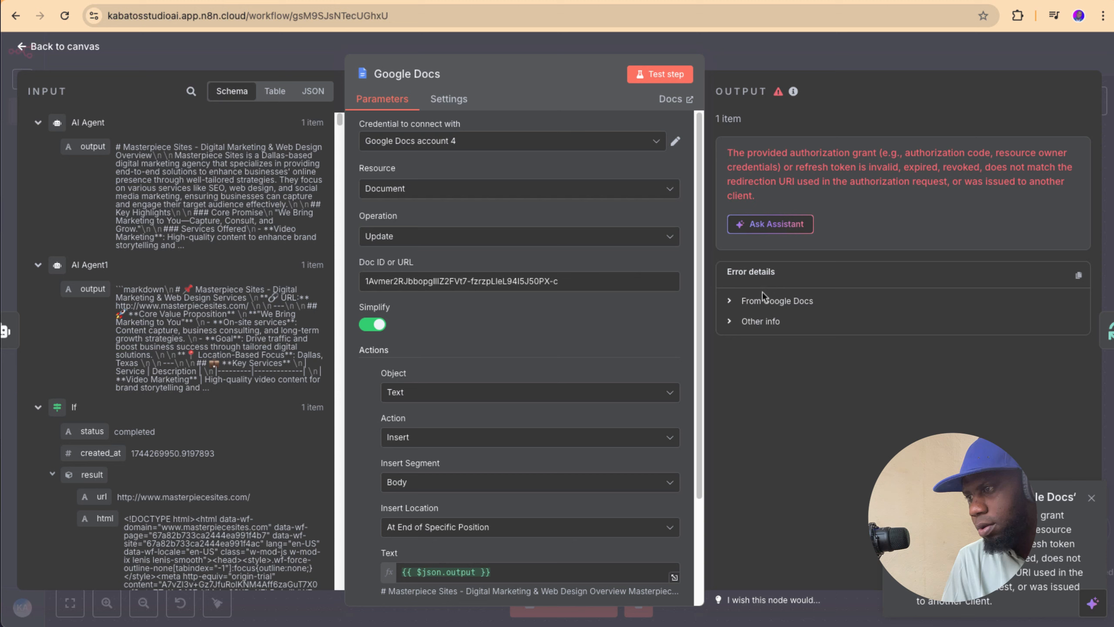
left_click(729, 303)
left_click(729, 303)
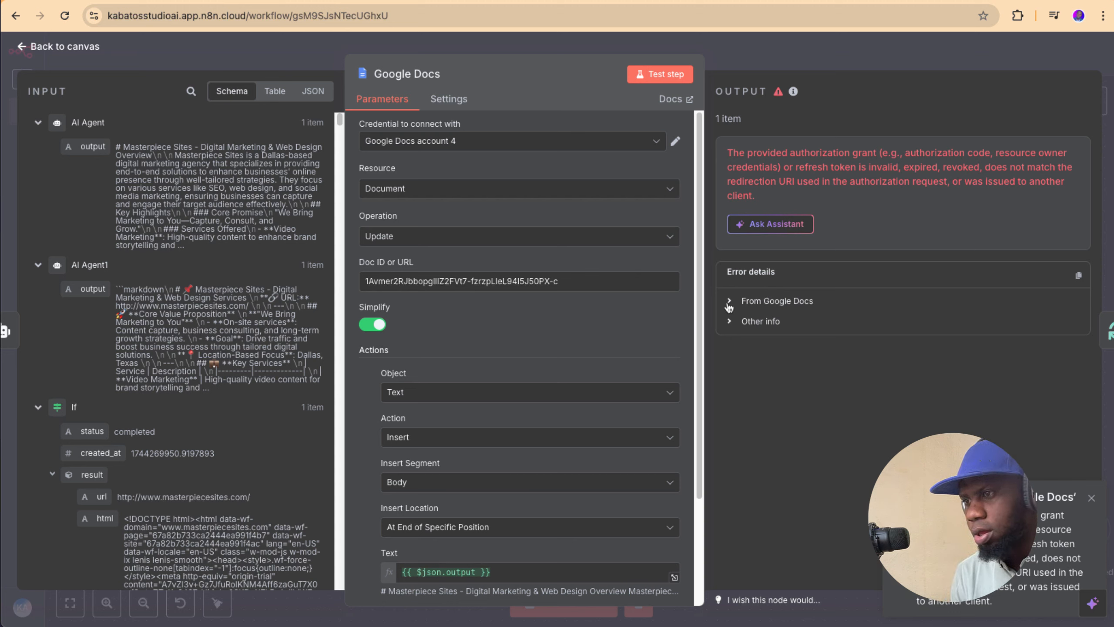
Step: Switch the Google Docs node's credential to Google Docs Kabatos and return to the canvas
left_click(555, 141)
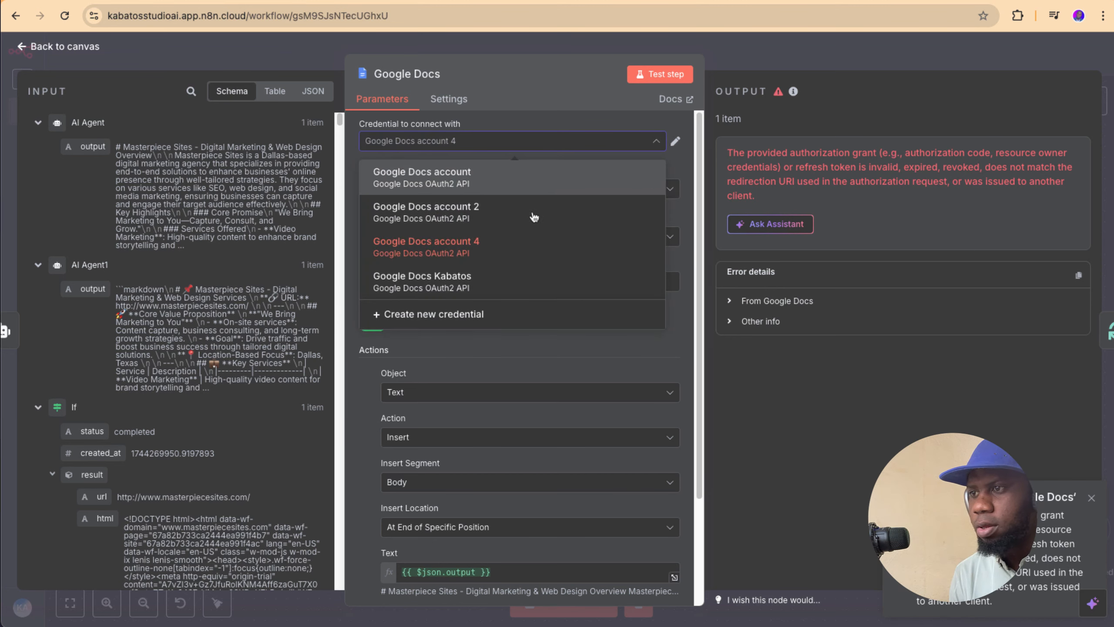
left_click(508, 279)
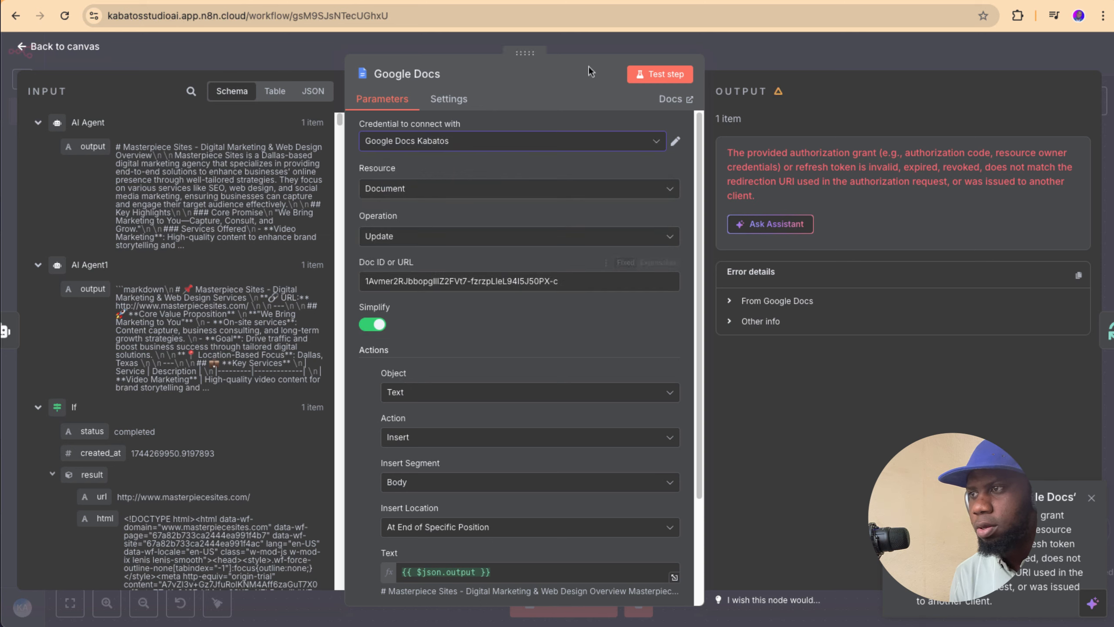
left_click(601, 45)
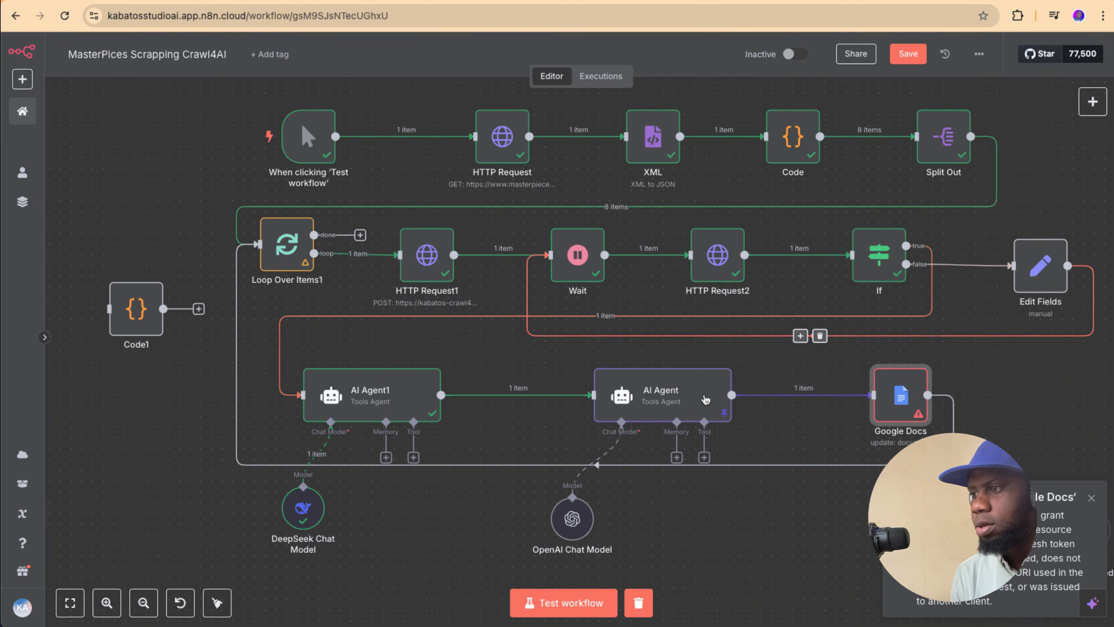
Step: Unpin the output data of the AI Agent node that feeds Google Docs and close the node
double_click(685, 405)
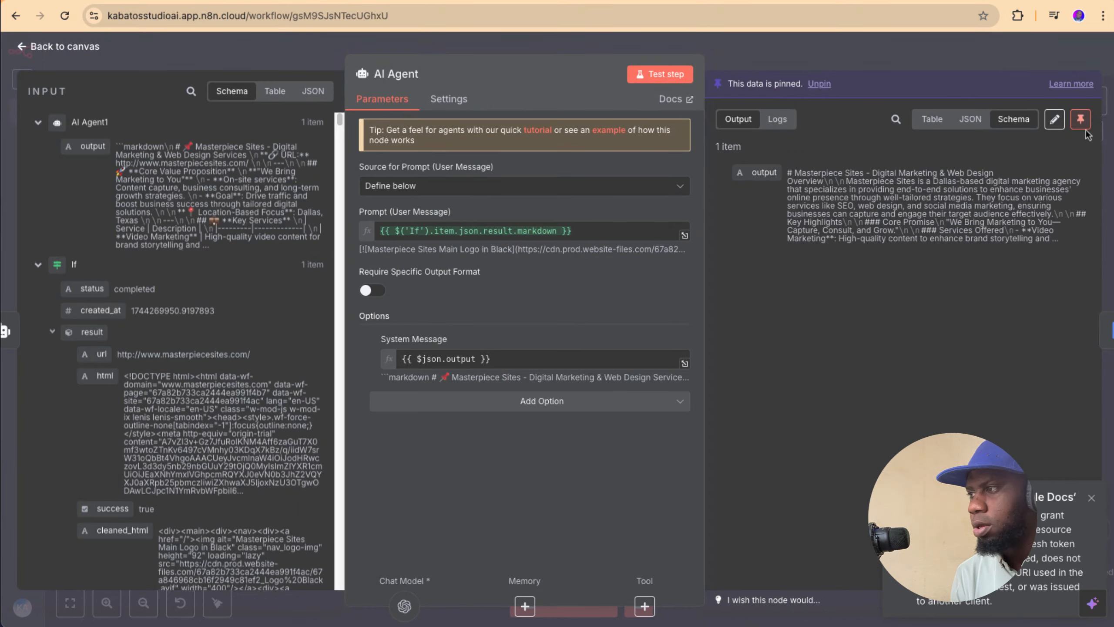
left_click(1081, 119)
key("Escape")
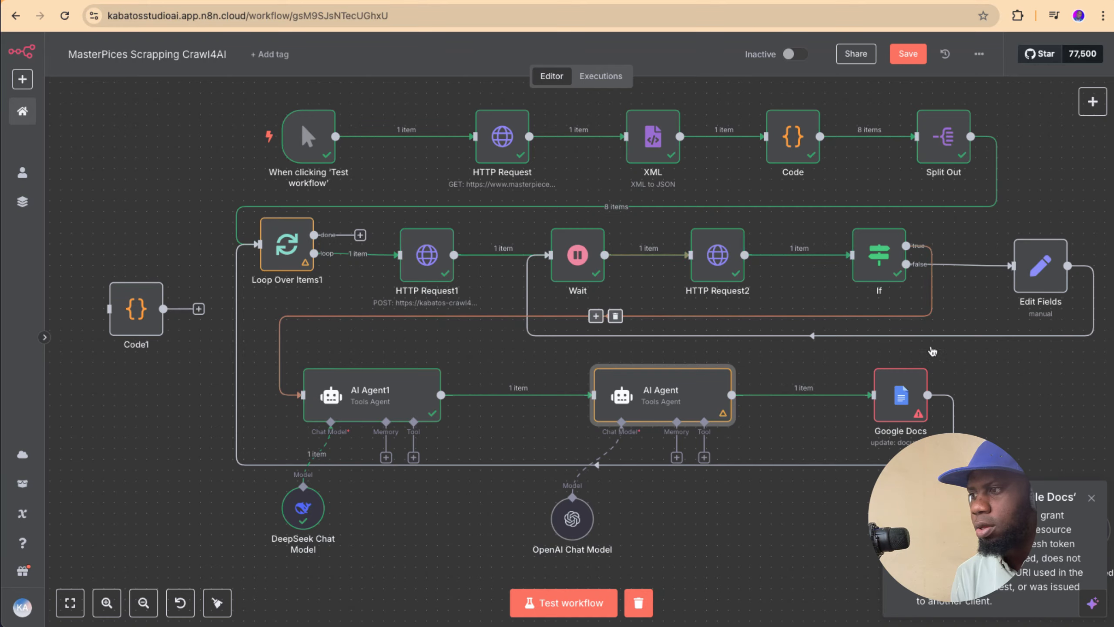
Step: Test the Google Docs node with the Google Docs Kabatos credential and view its output as JSON and as a table
double_click(903, 392)
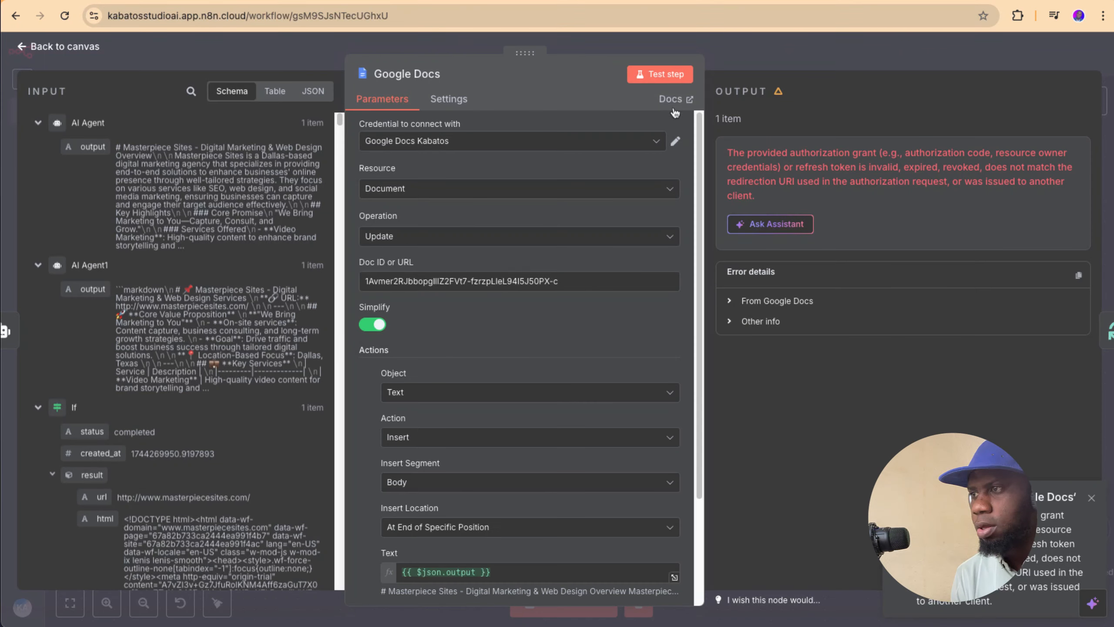
left_click(675, 82)
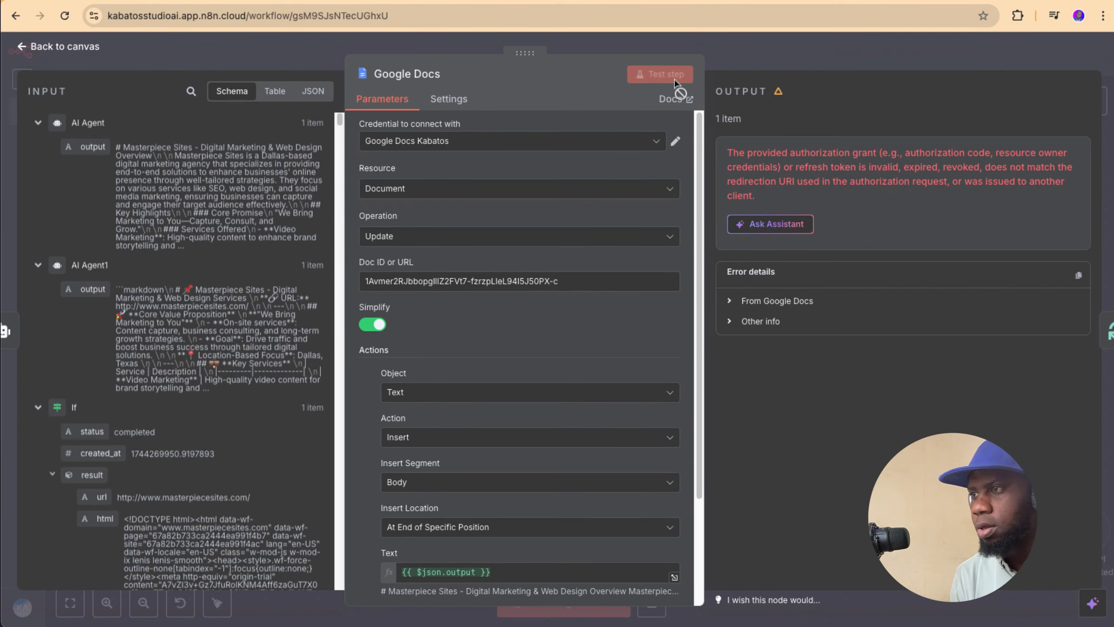
left_click(739, 64)
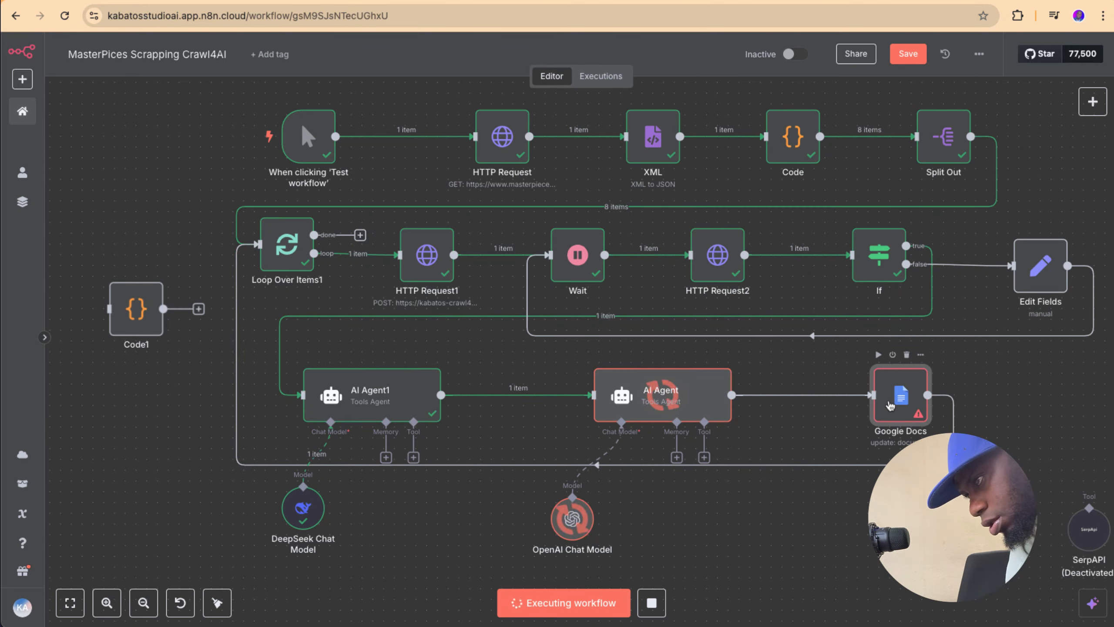
double_click(890, 406)
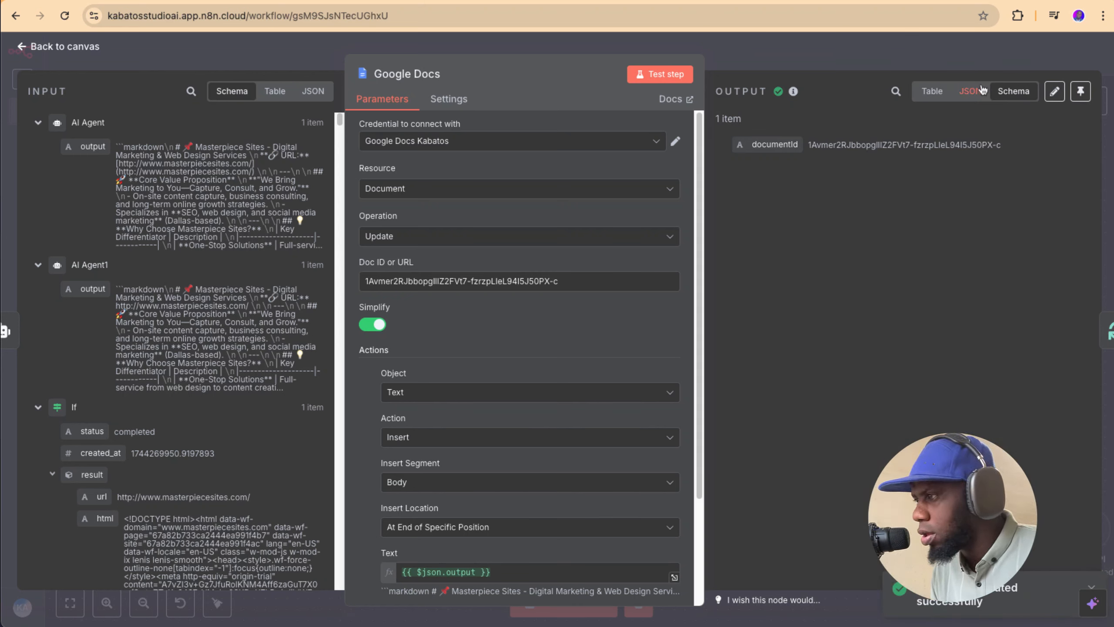
left_click(970, 98)
left_click(933, 91)
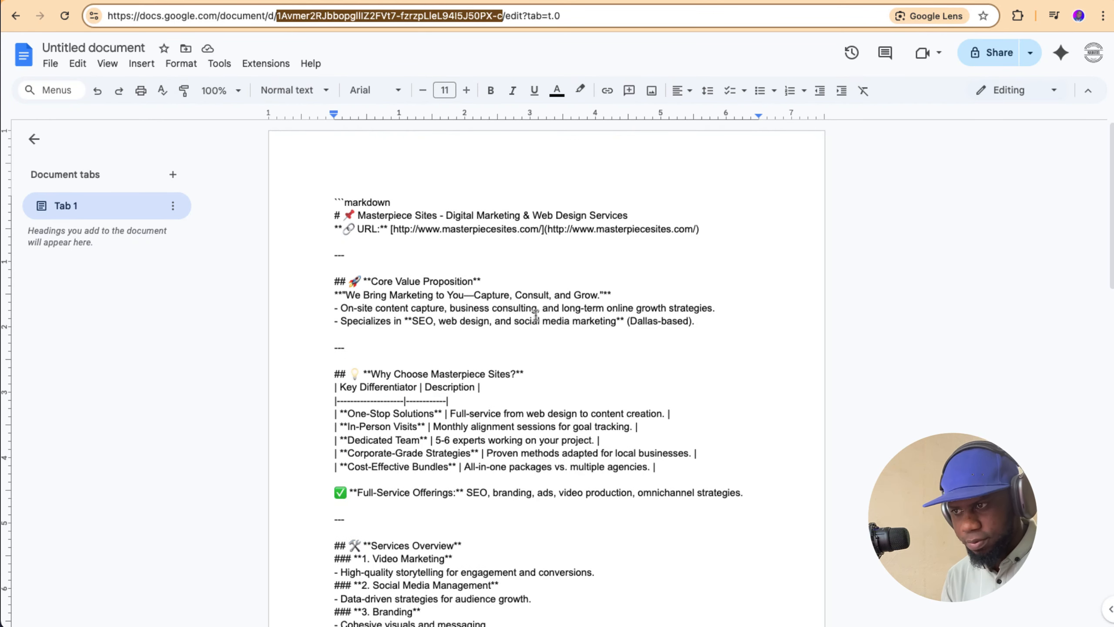
Step: Switch to the Google Docs document and read through the Masterpiece Sites markdown text written into it
scroll(540, 315, "down", 5)
scroll(536, 315, "down", 15)
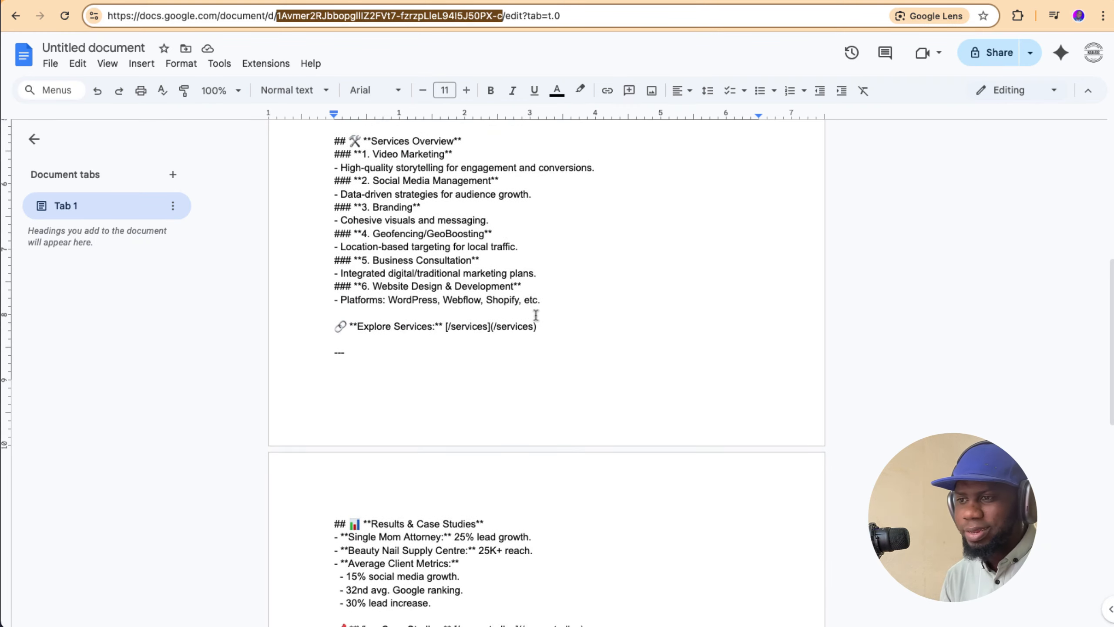
scroll(547, 333, "up", 15)
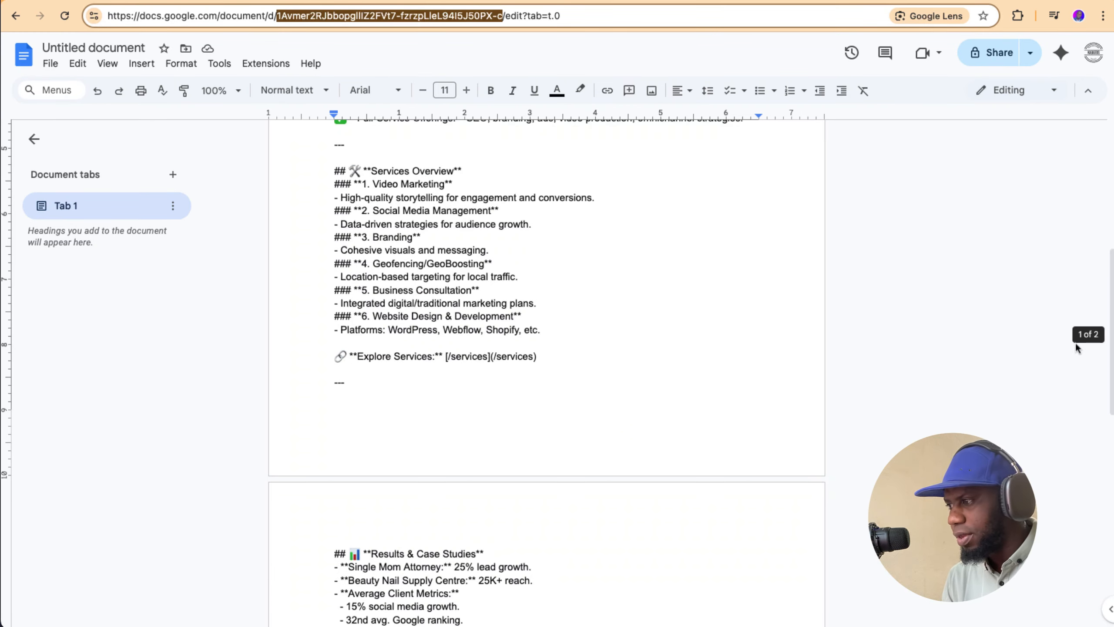
scroll(533, 369, "up", 8)
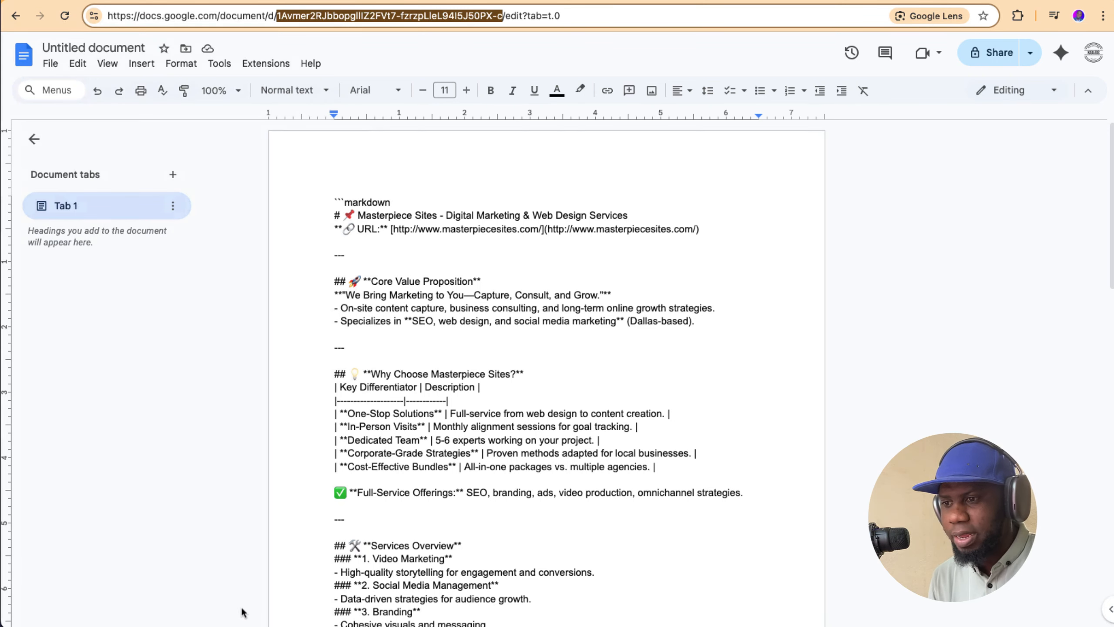
left_click(246, 625)
left_click(681, 377)
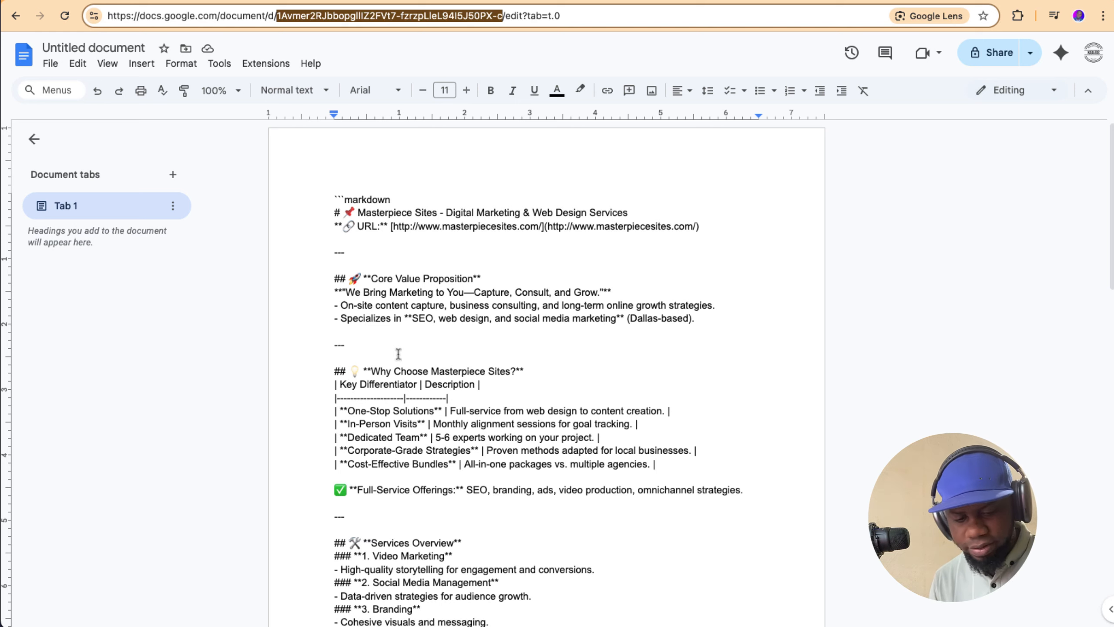
Step: Make sure Enable Markdown is turned on in the document's general preferences and save them
left_click(218, 69)
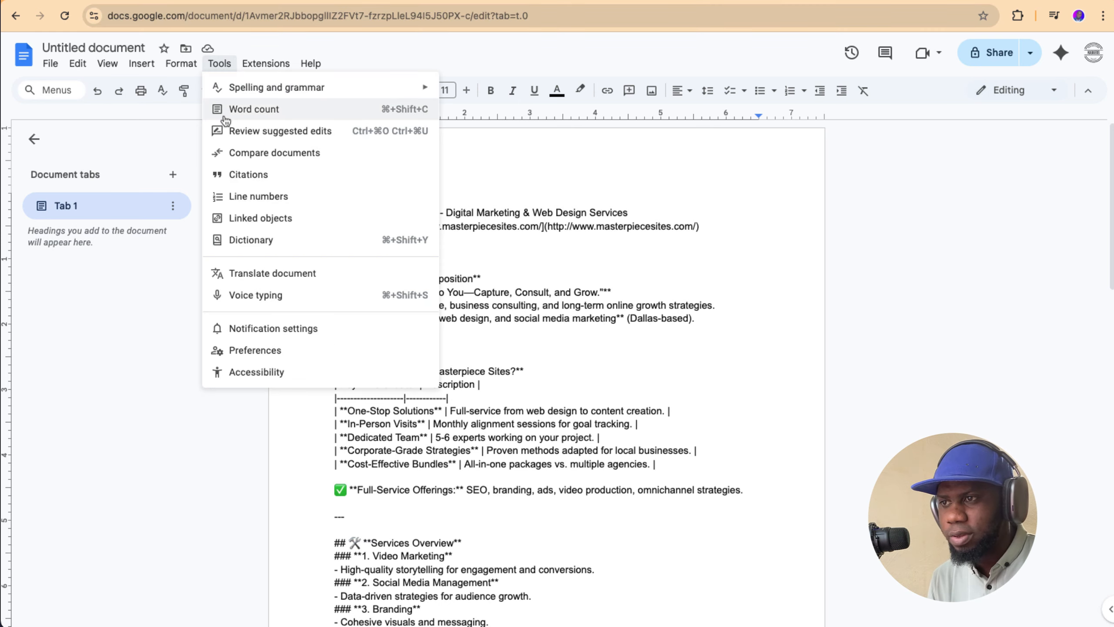
left_click(259, 350)
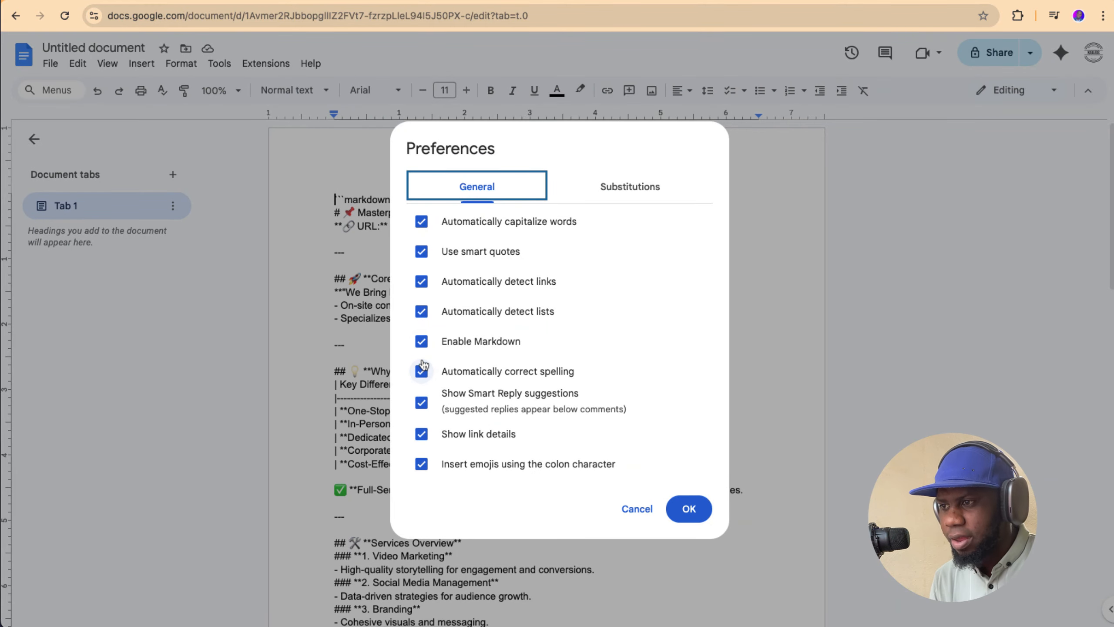
left_click(421, 341)
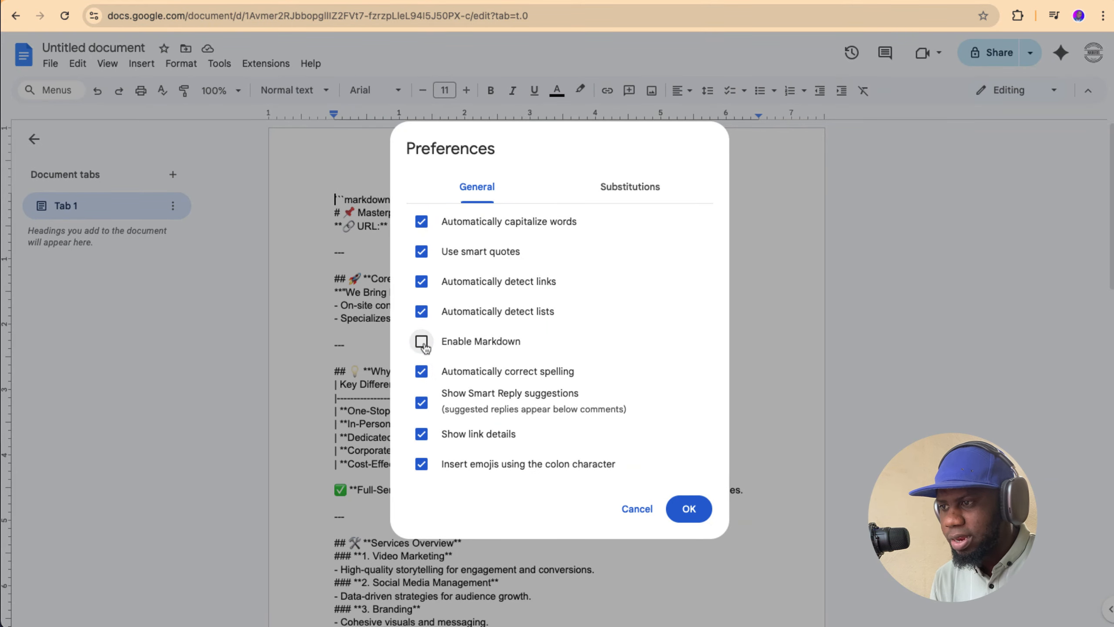
left_click(422, 342)
left_click(689, 509)
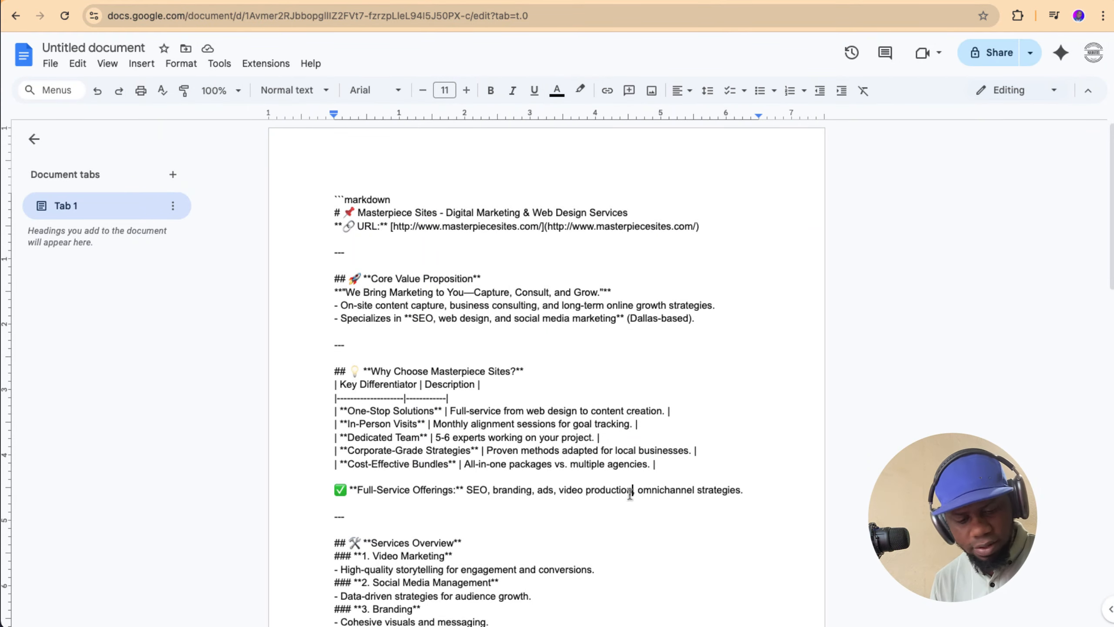
Step: Remove all the raw markdown text from the document and insert it again with Paste from Markdown
key("ctrl+a")
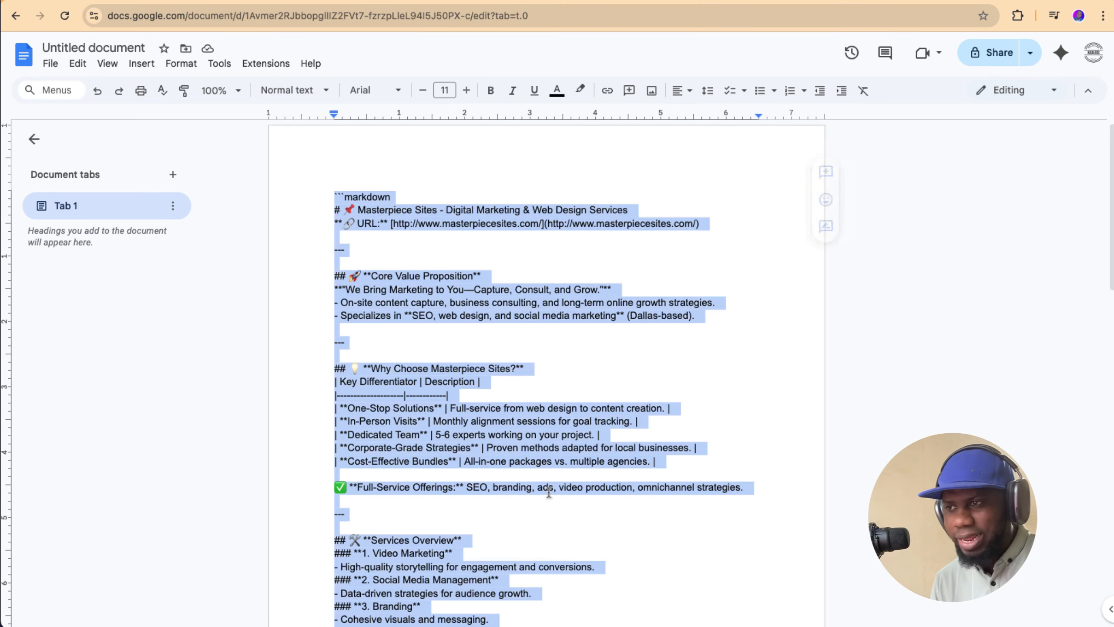
scroll(401, 316, "down", 6)
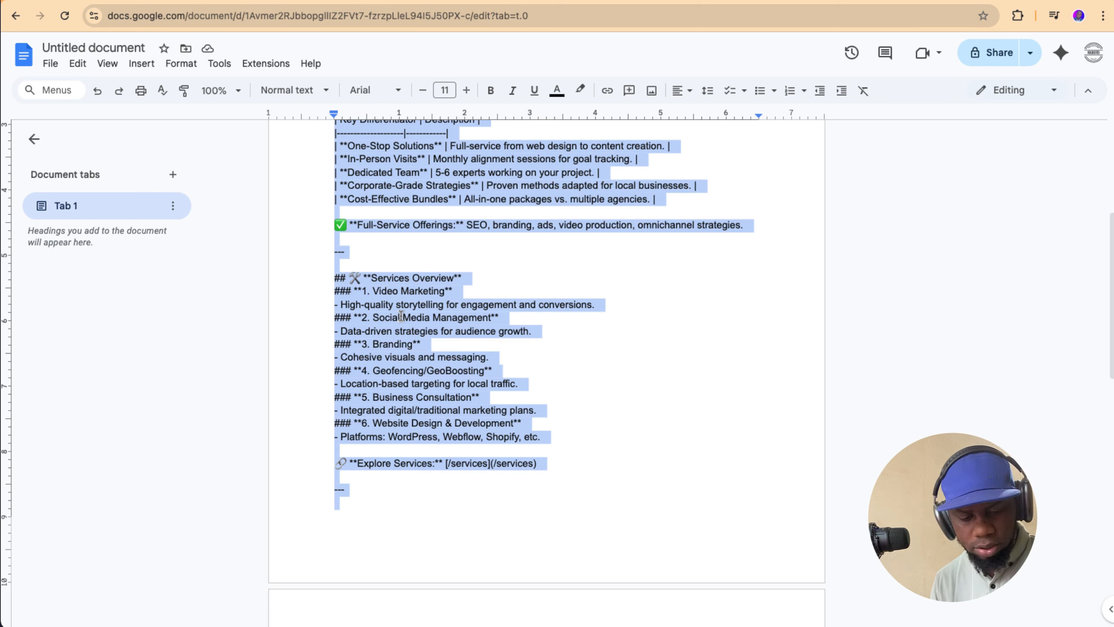
scroll(400, 316, "up", 6)
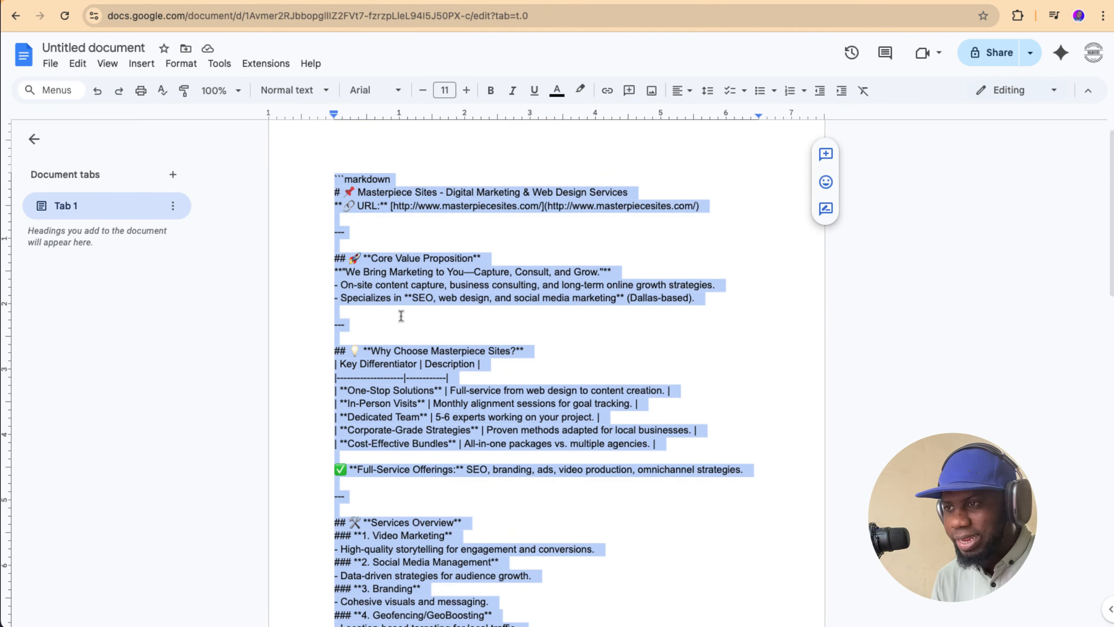
key("BackSpace")
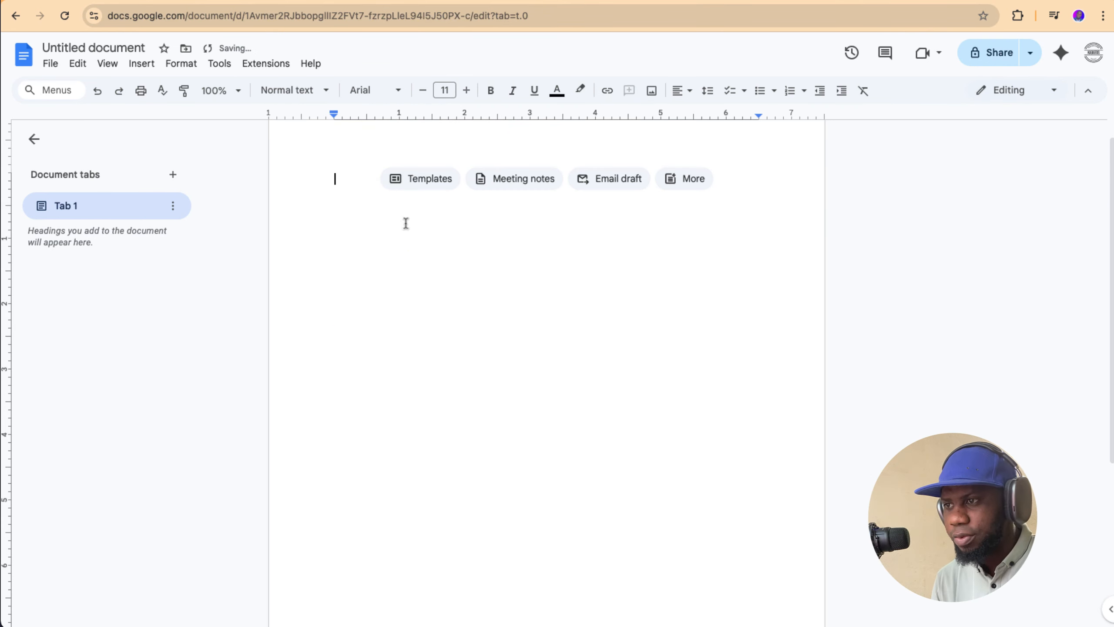
right_click(345, 181)
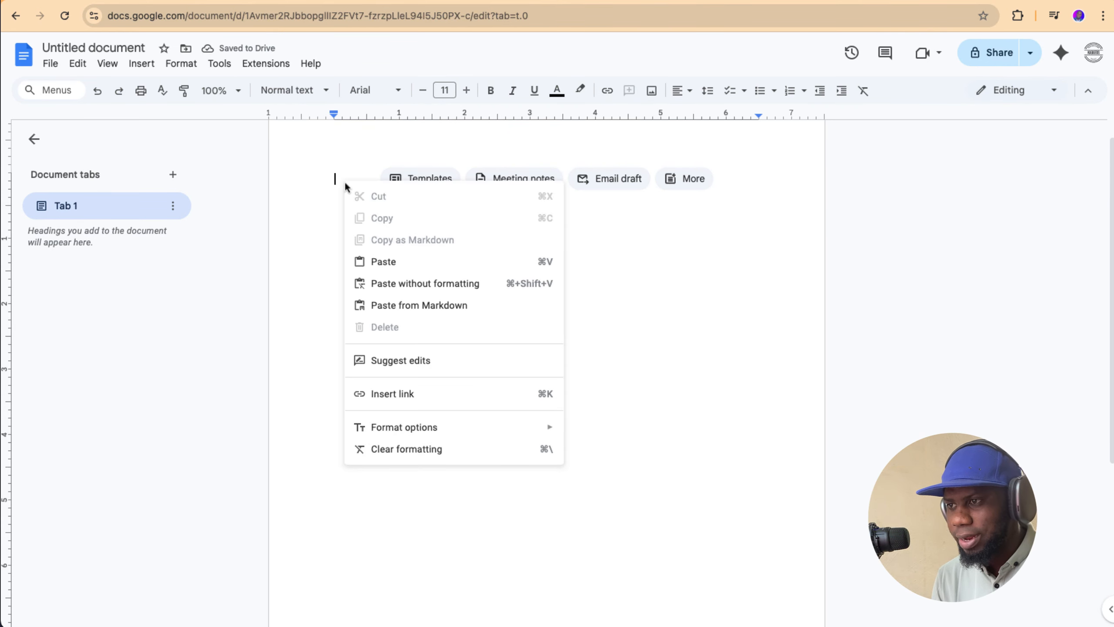
left_click(399, 313)
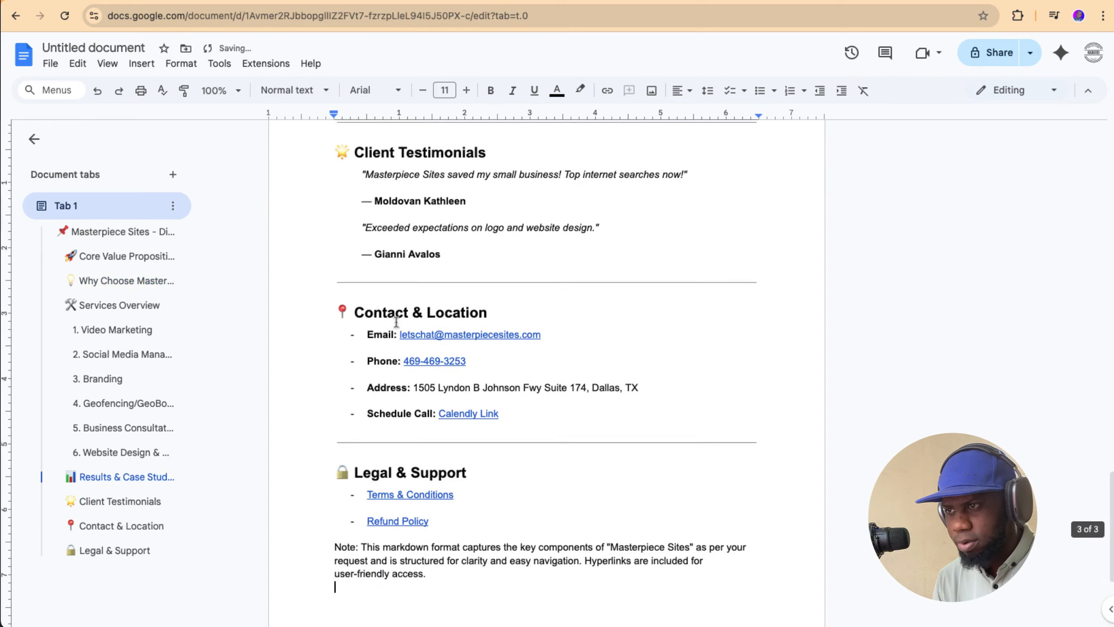
Step: Read through the formatted Masterpiece Sites document, from its title and service sections to Contact & Location and Legal & Support
scroll(395, 322, "up", 20)
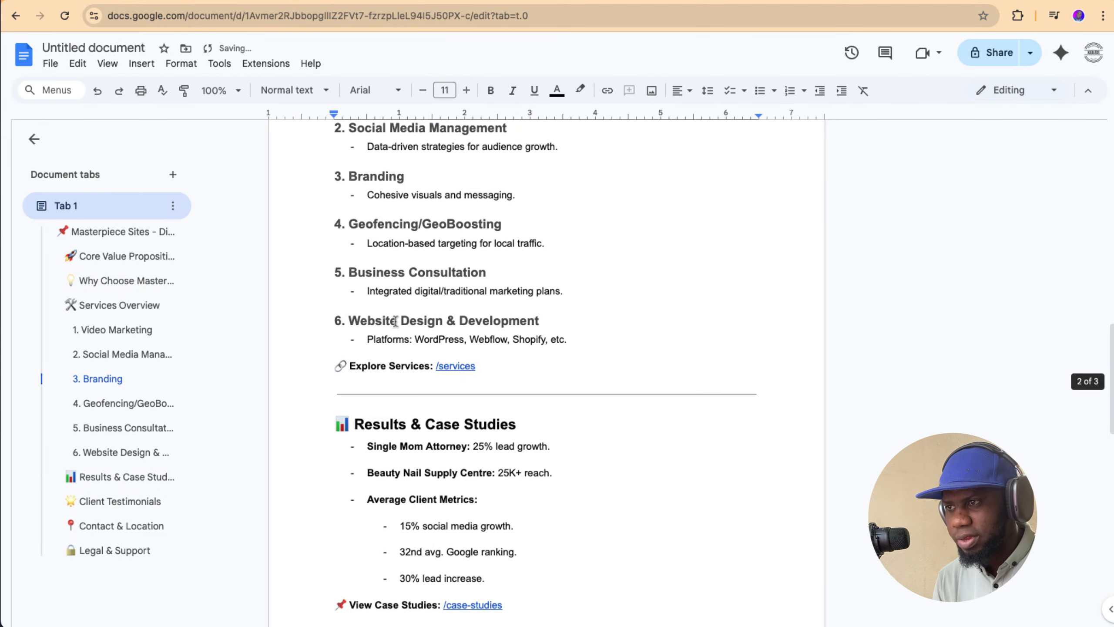
scroll(394, 325, "down", 8)
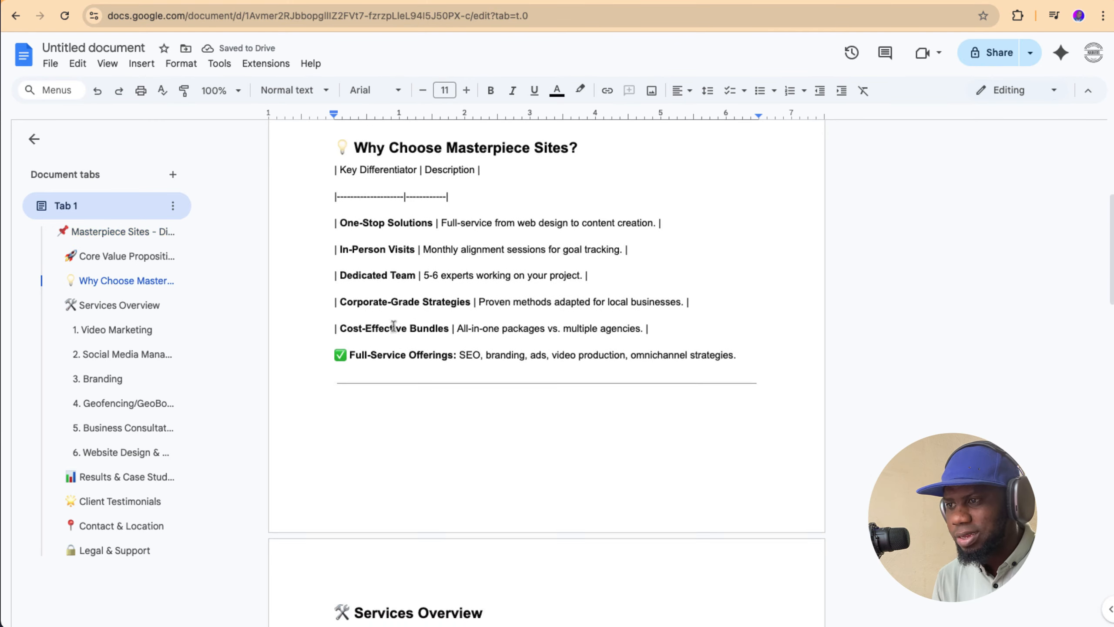
scroll(394, 324, "up", 6)
scroll(394, 324, "down", 2)
scroll(393, 325, "down", 18)
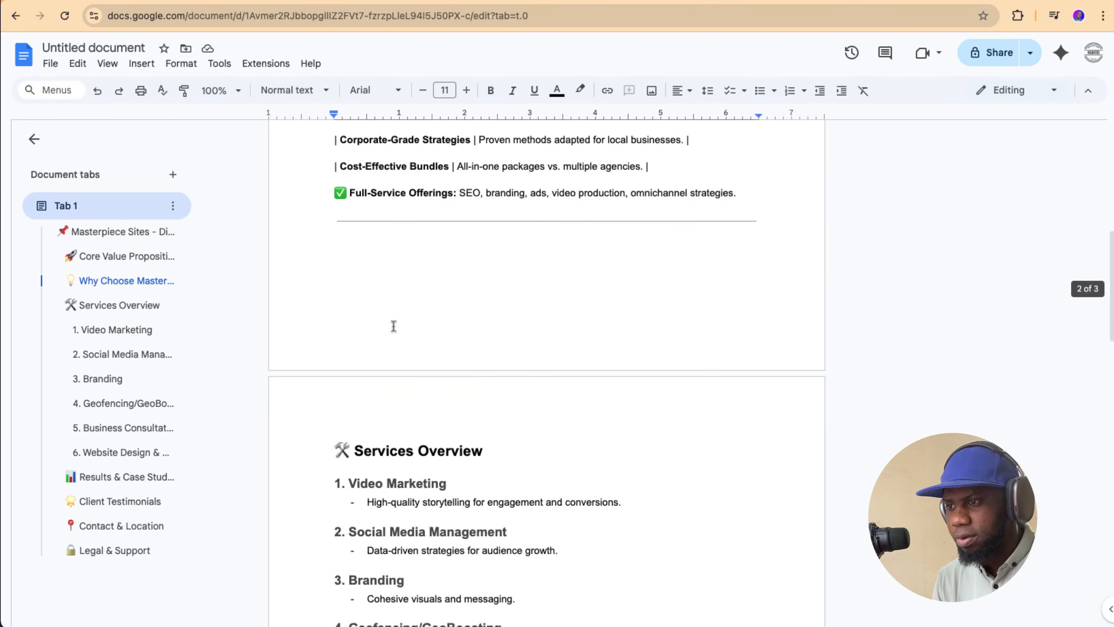
scroll(393, 325, "down", 9)
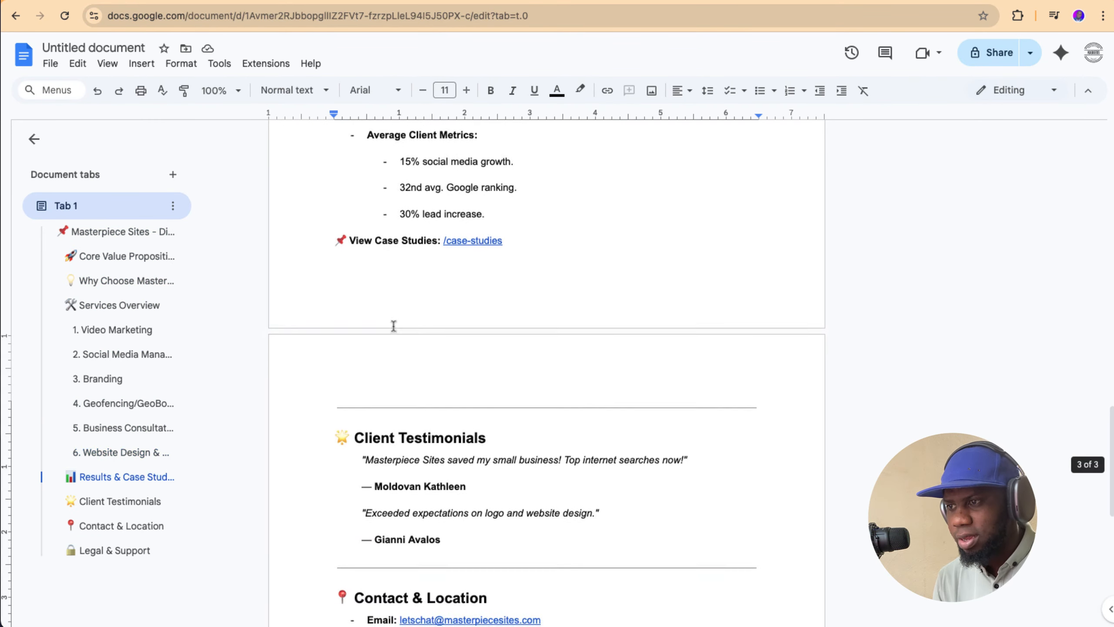
scroll(393, 325, "down", 5)
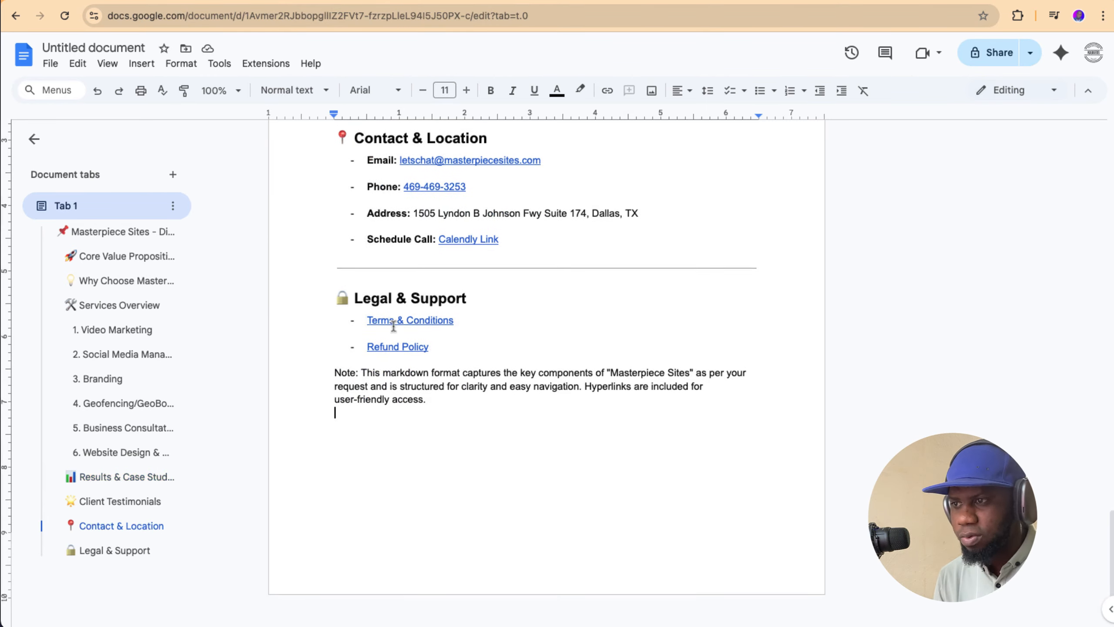
scroll(439, 168, "up", 20)
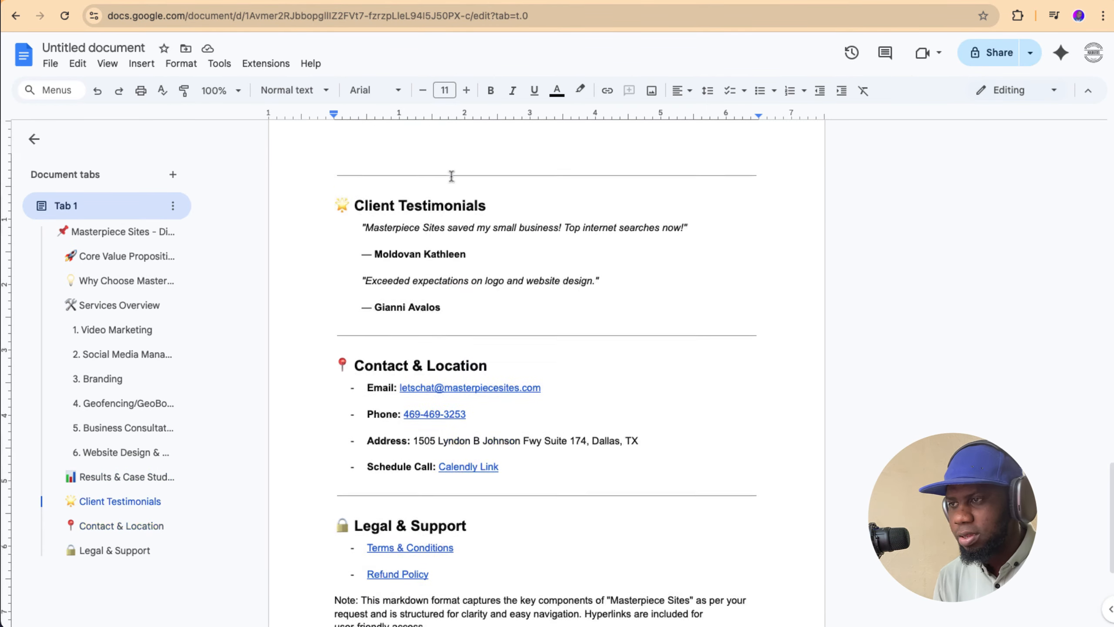
scroll(451, 176, "up", 1)
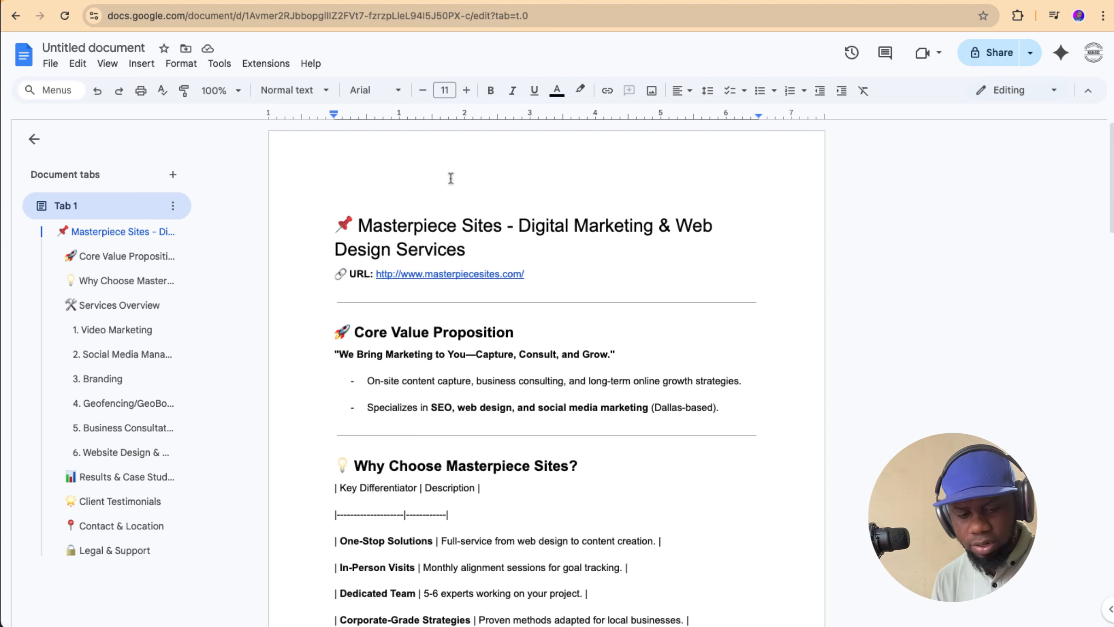
Step: Undo the Markdown paste to compare it with the raw text, and redo it to restore the formatted document
key("super+z")
key("super+z")
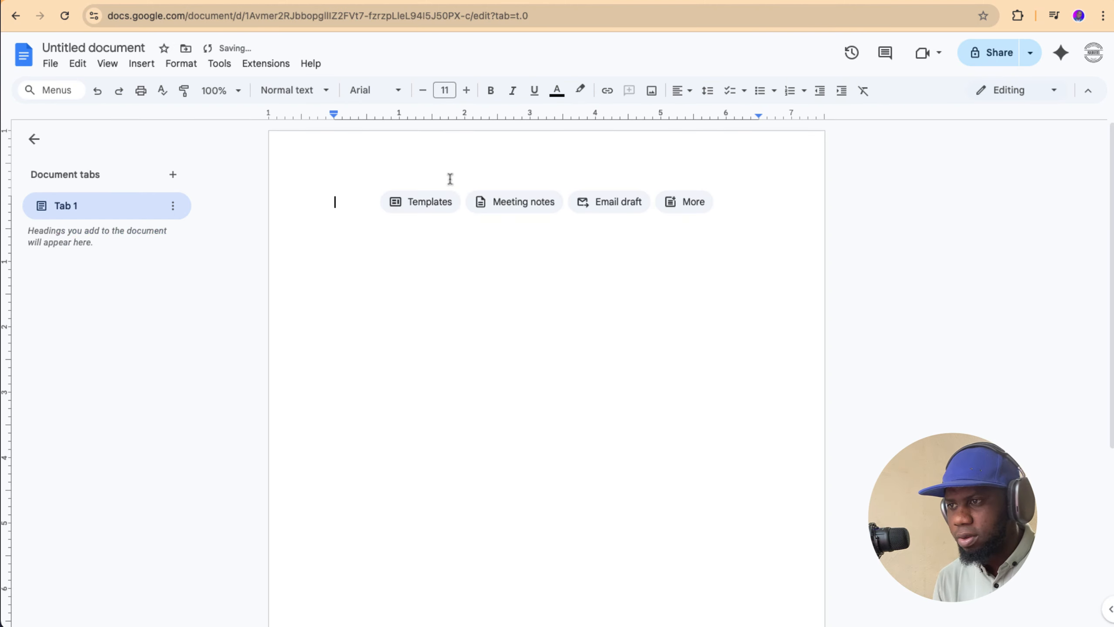
scroll(451, 178, "up", 20)
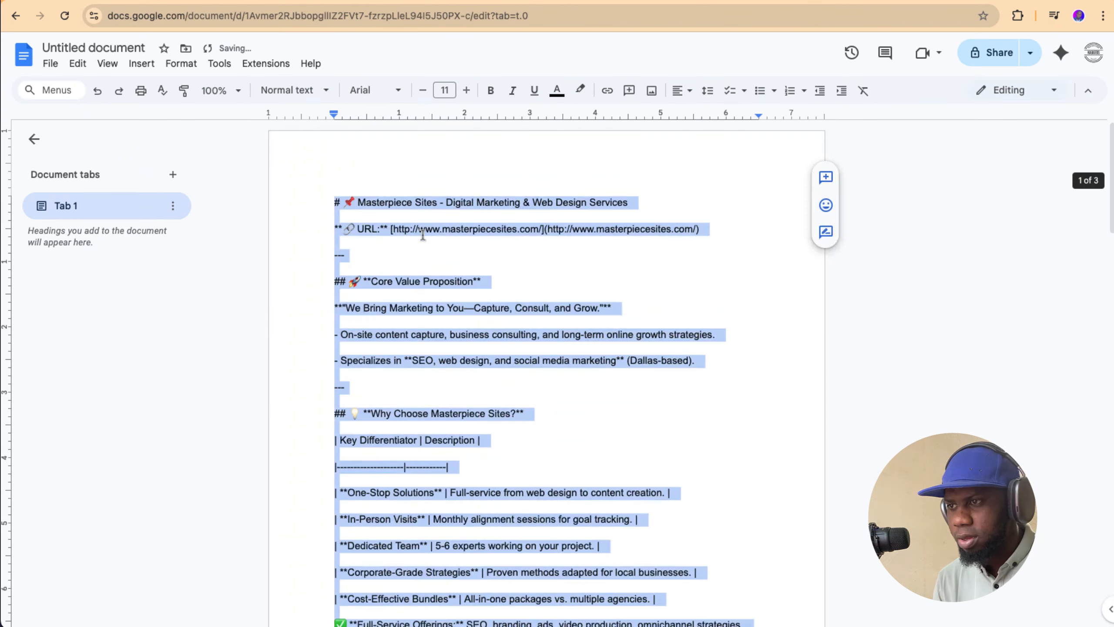
left_click(427, 272)
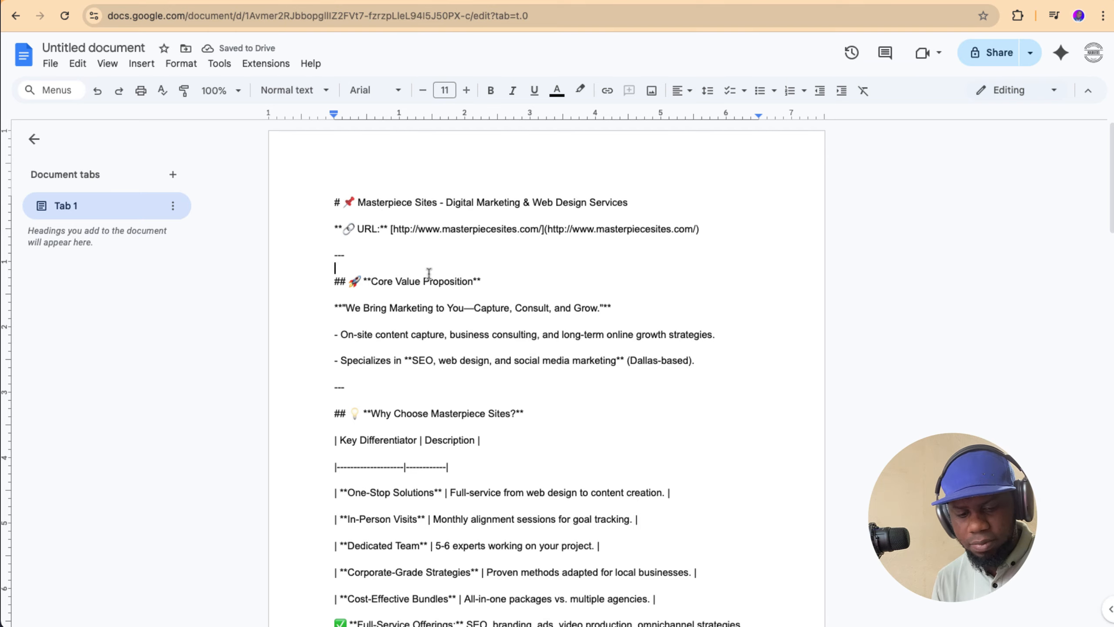
key("super+shift+z")
key("super+shift+z")
scroll(430, 273, "up", 20)
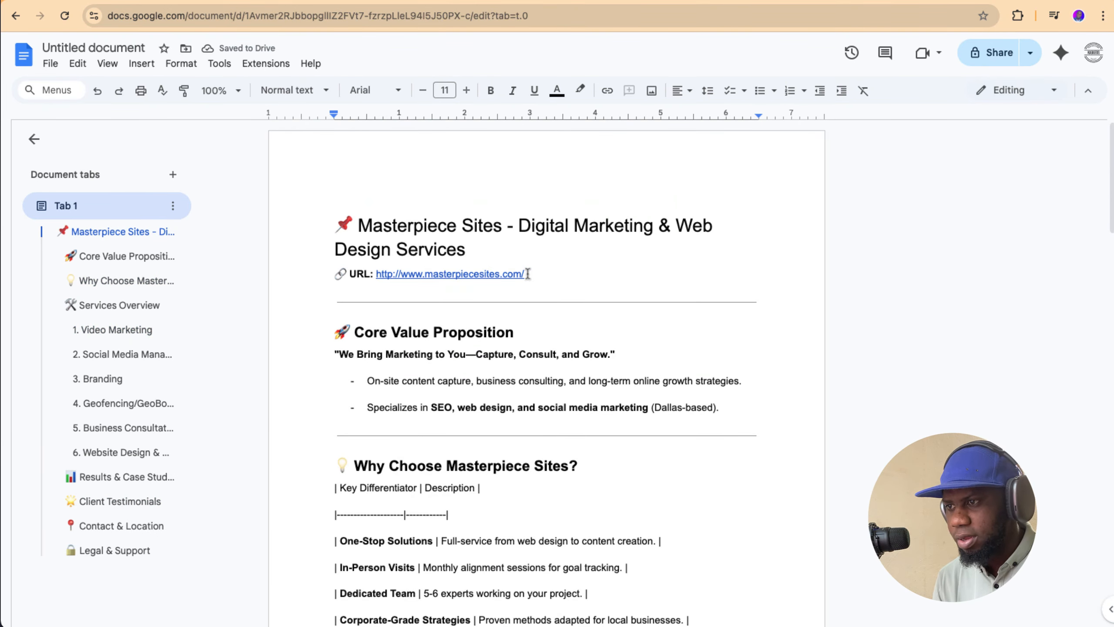
scroll(530, 275, "down", 15)
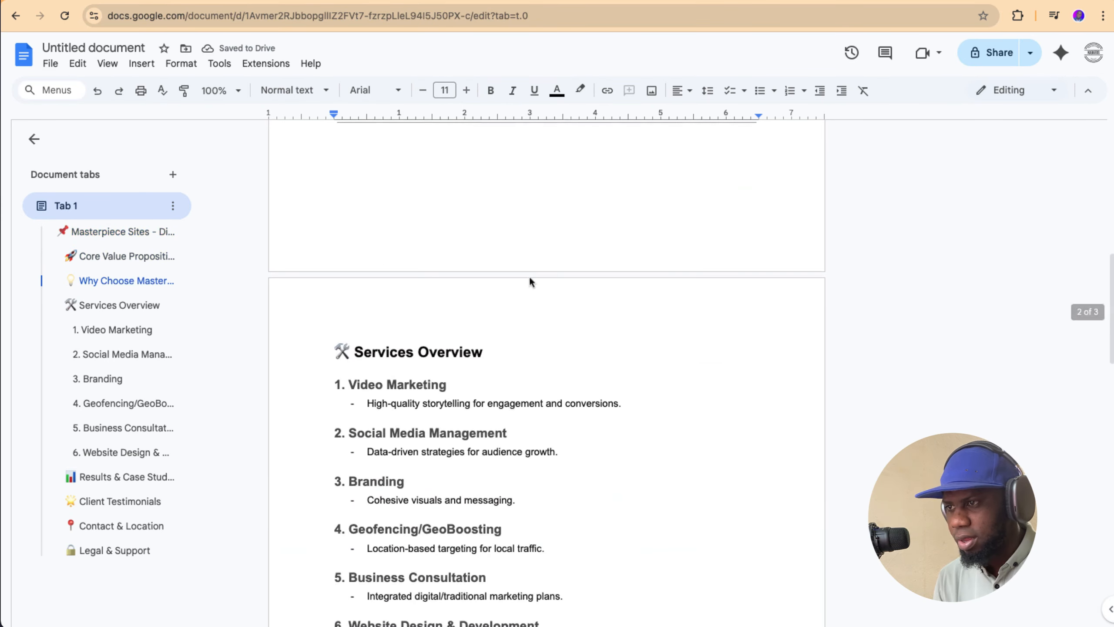
scroll(529, 275, "up", 15)
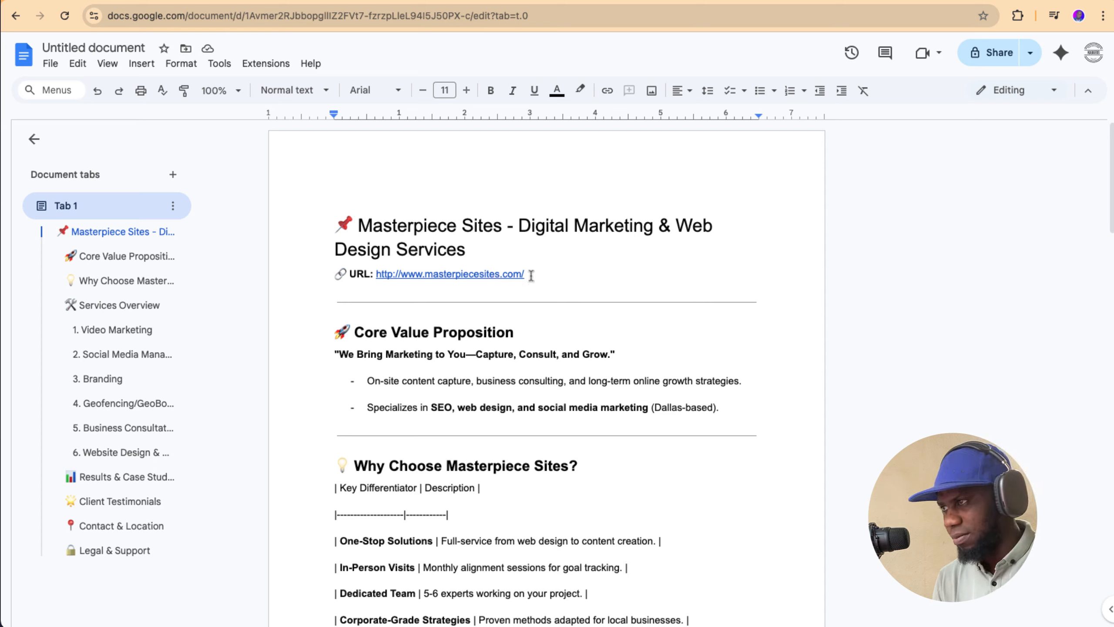
Step: Switch to the n8n workflow and close the Google Docs node to view the canvas
left_click(306, 1)
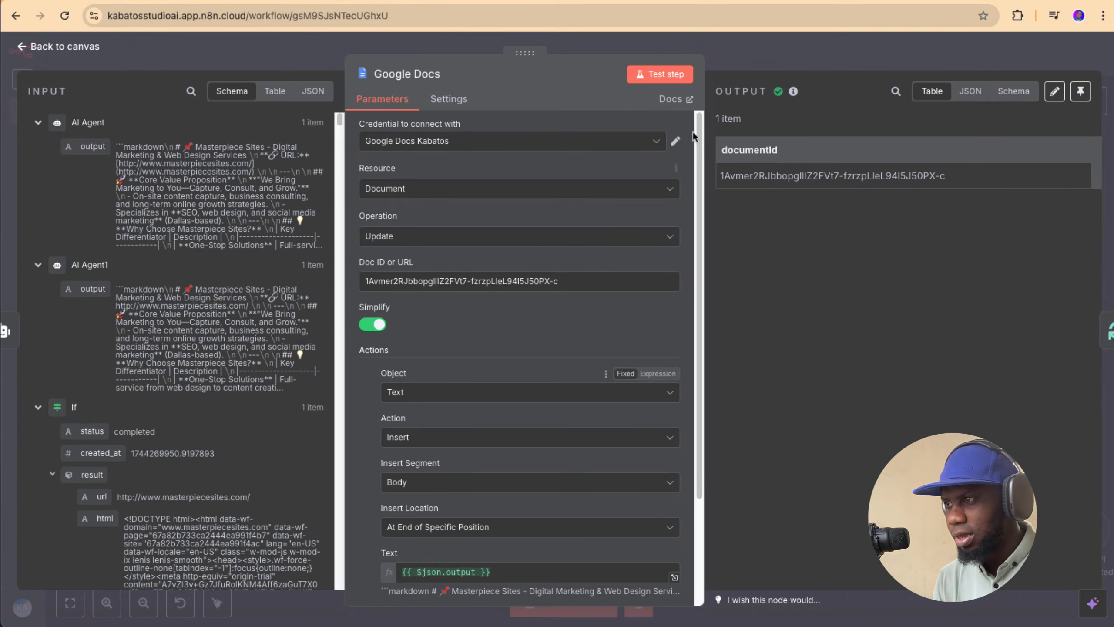
left_click(738, 67)
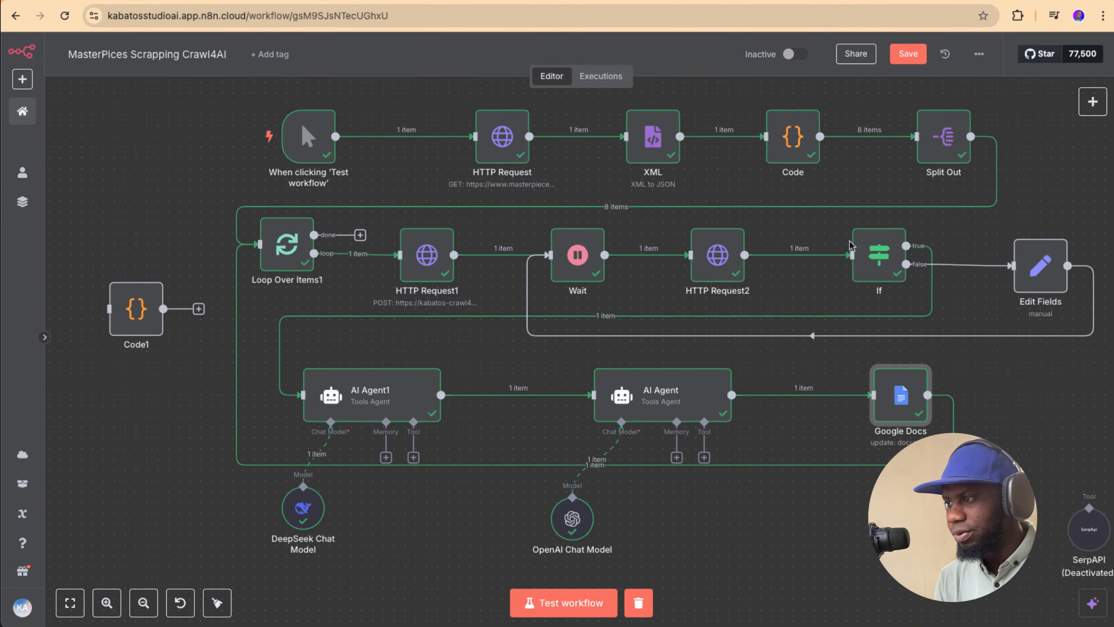
scroll(763, 546, "down", 1)
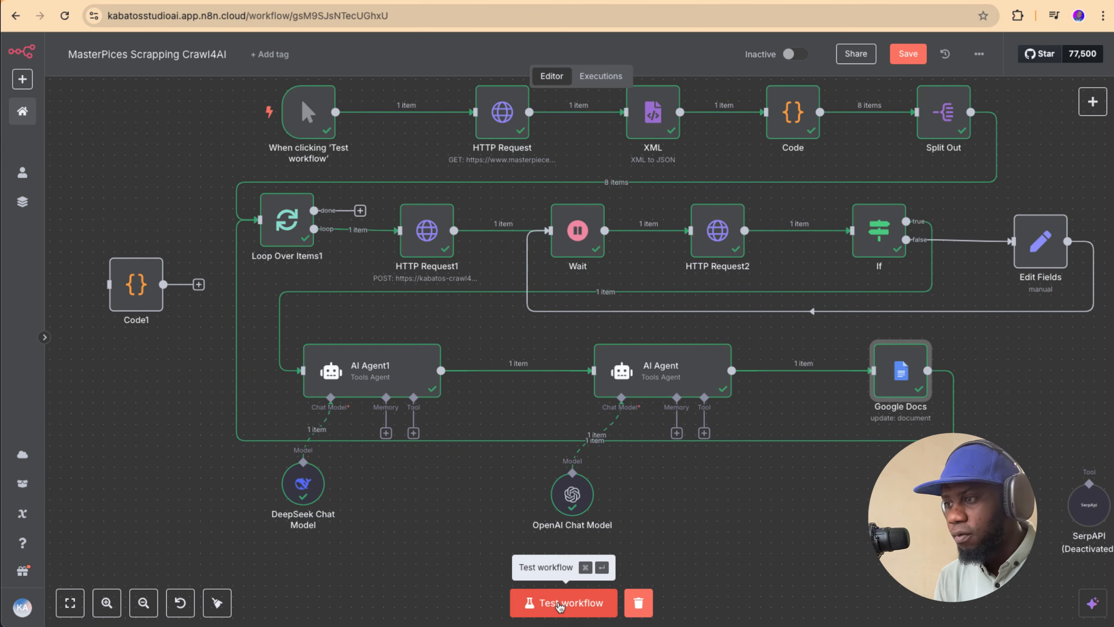
scroll(583, 435, "up", 1)
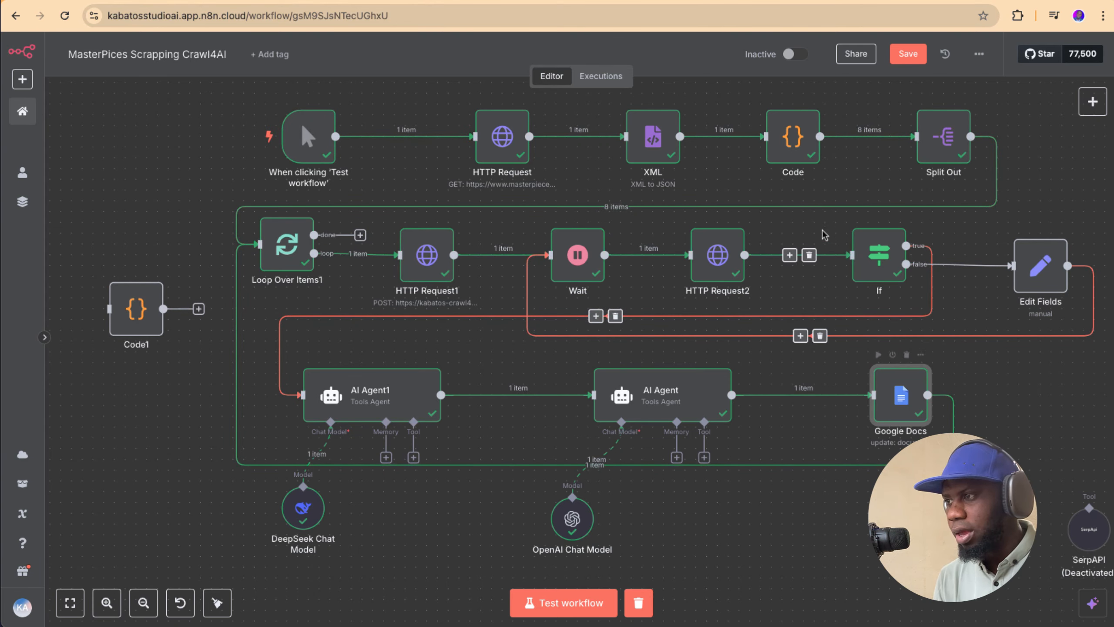
Step: Review the Code node's allowedUrls list and its output table of page URLs, and return to the canvas
double_click(802, 158)
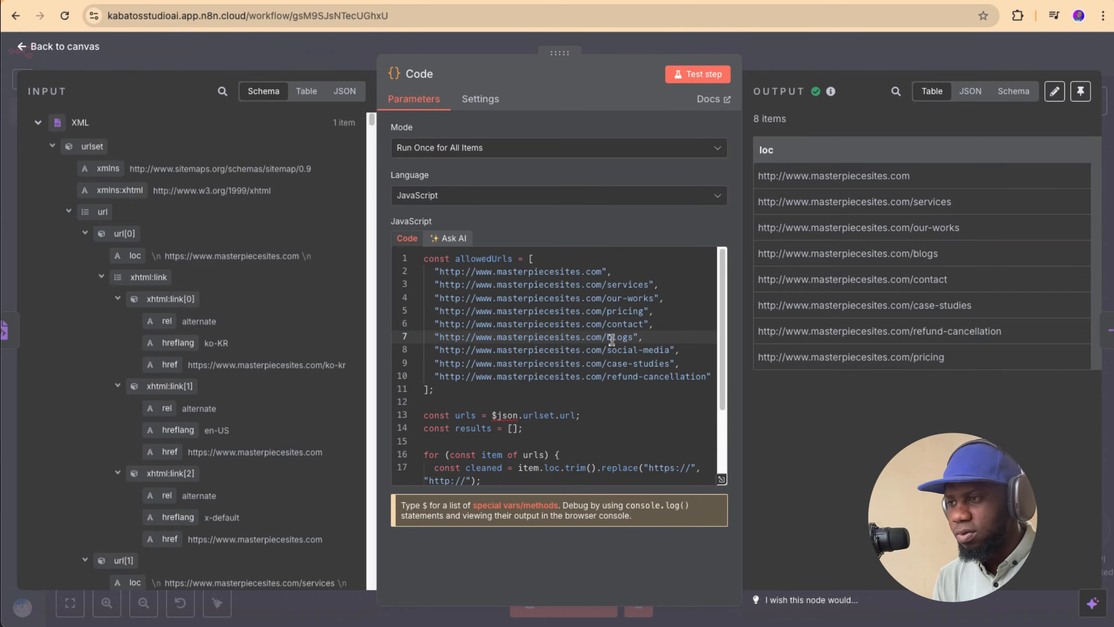
left_click(586, 49)
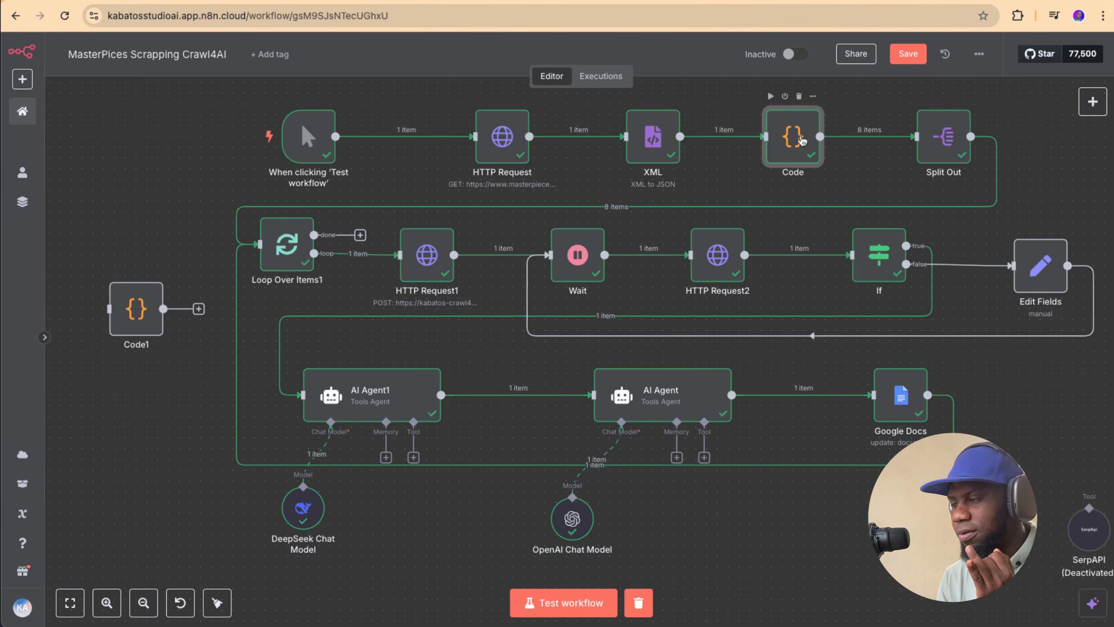
double_click(800, 142)
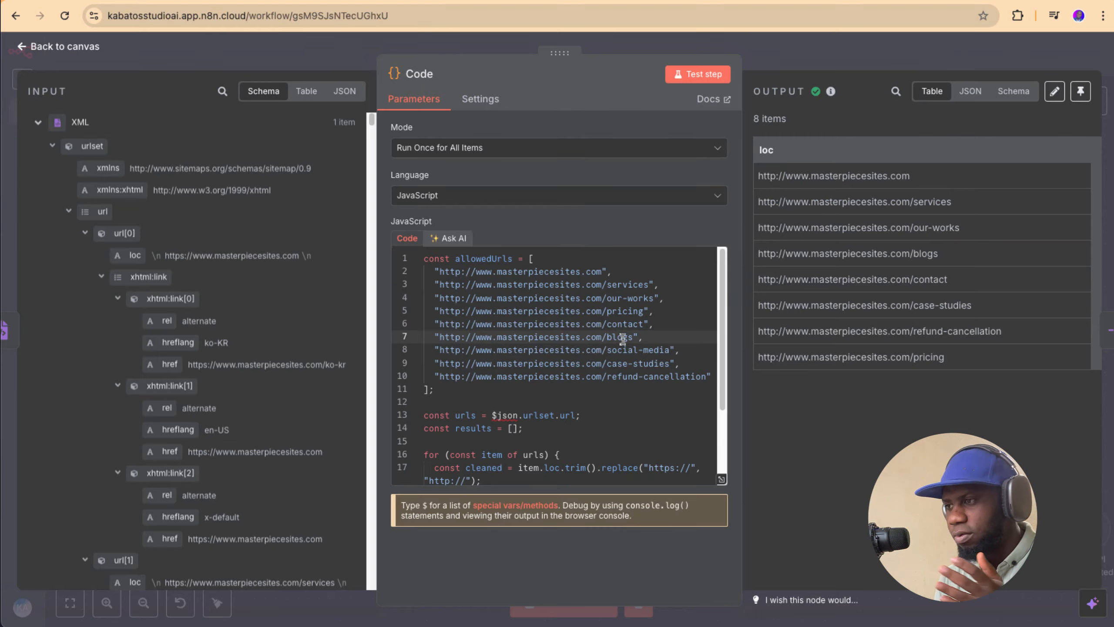
left_click(798, 61)
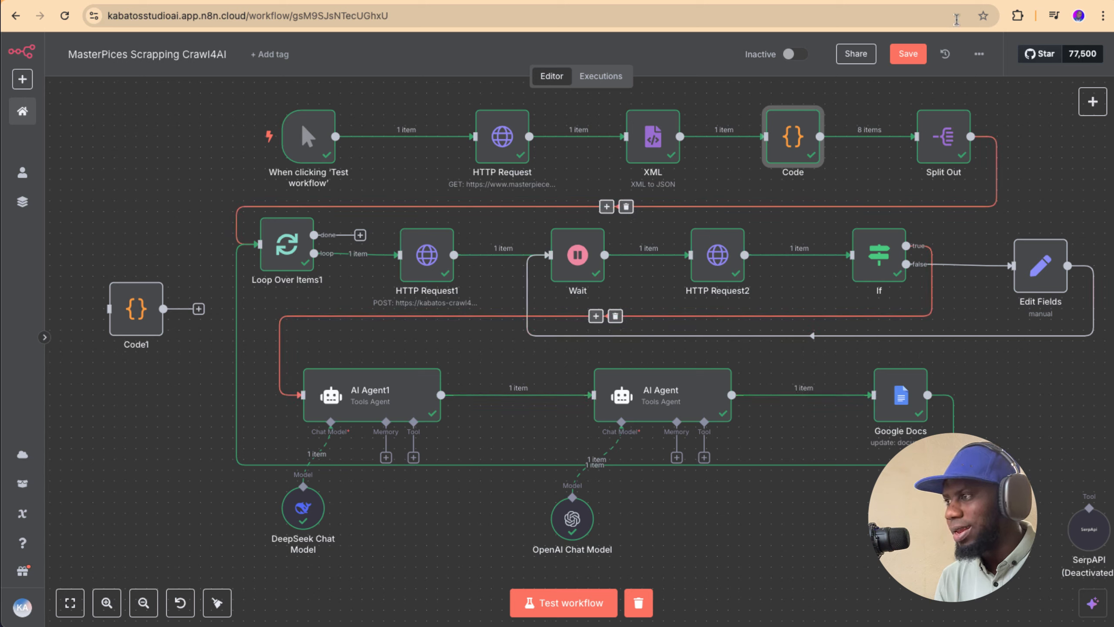
Step: Switch to the Render dashboard and open the current workspace's billing page to view its plan
left_click(943, 1)
scroll(768, 354, "down", 15)
scroll(681, 416, "down", 15)
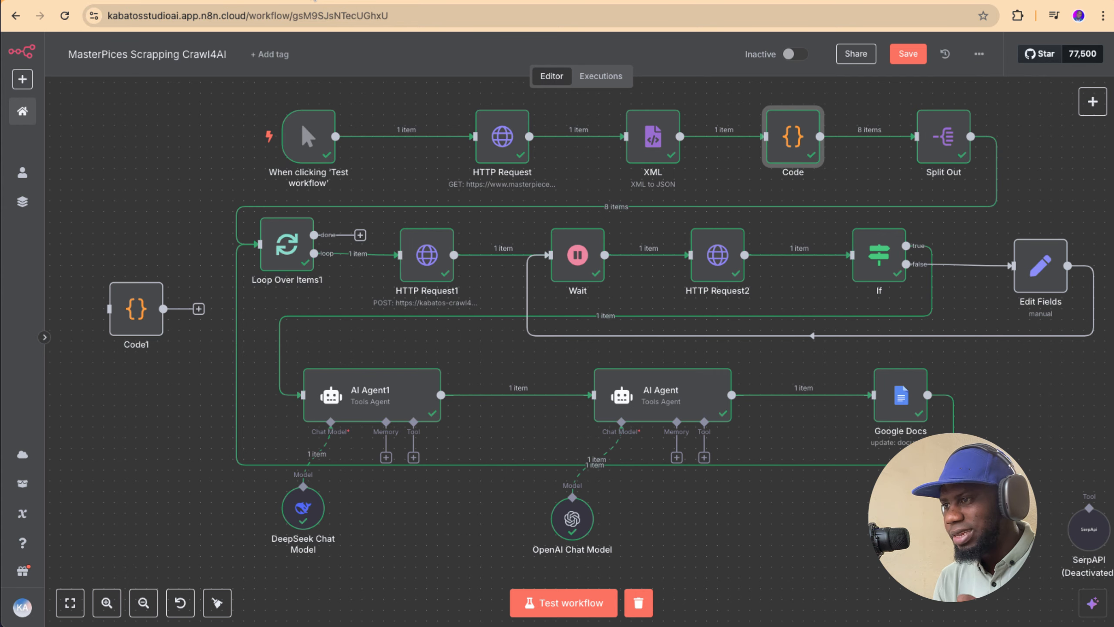
scroll(665, 251, "up", 3)
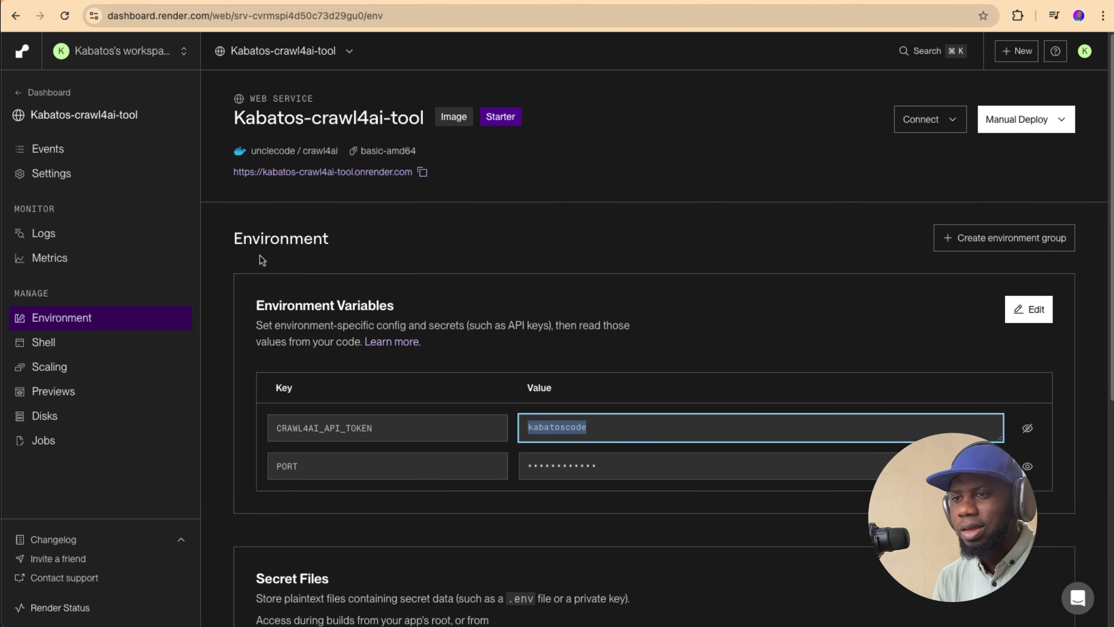
left_click(130, 57)
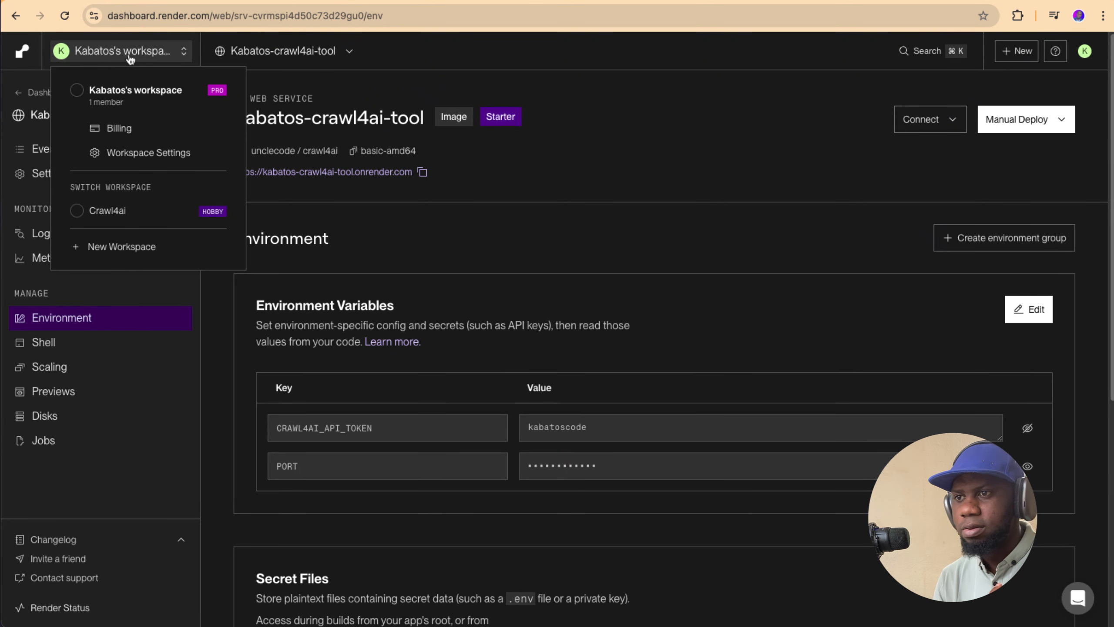
left_click(119, 128)
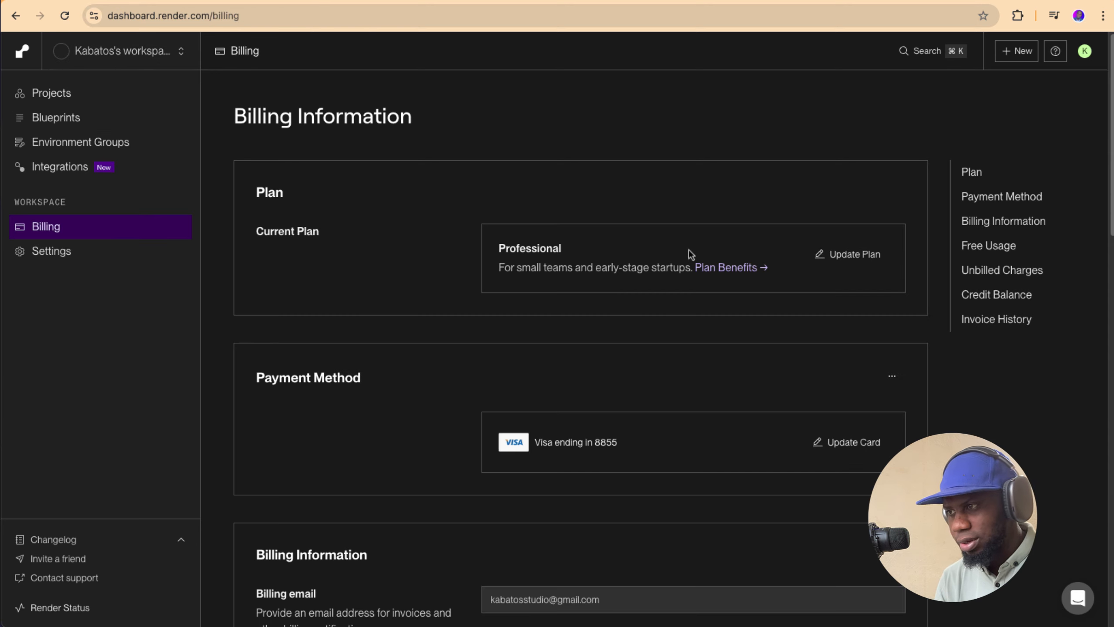
Step: Open the plan options for the Render workspace to compare tiers, and switch to the n8n workflow to view the whole node chain
left_click(843, 258)
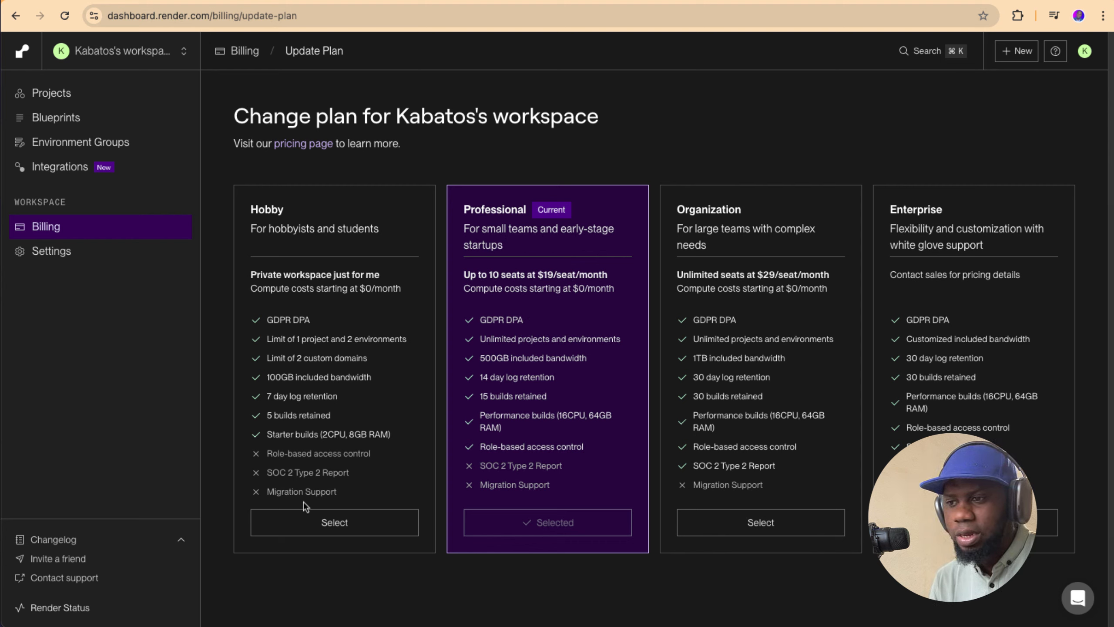
left_click(325, 1)
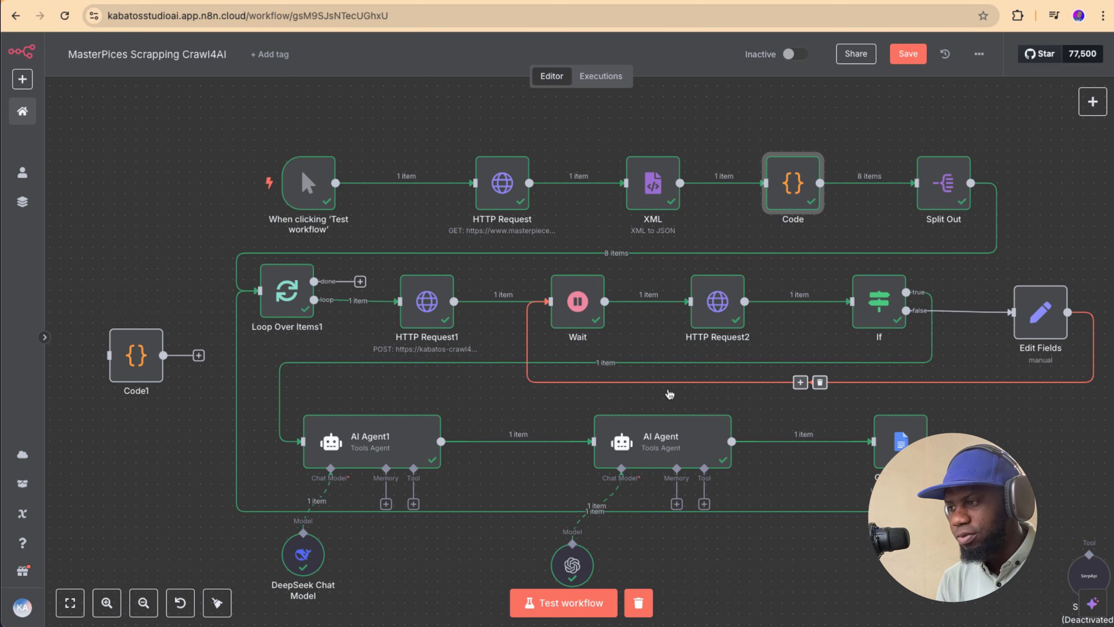
left_click_drag(543, 405, 501, 376)
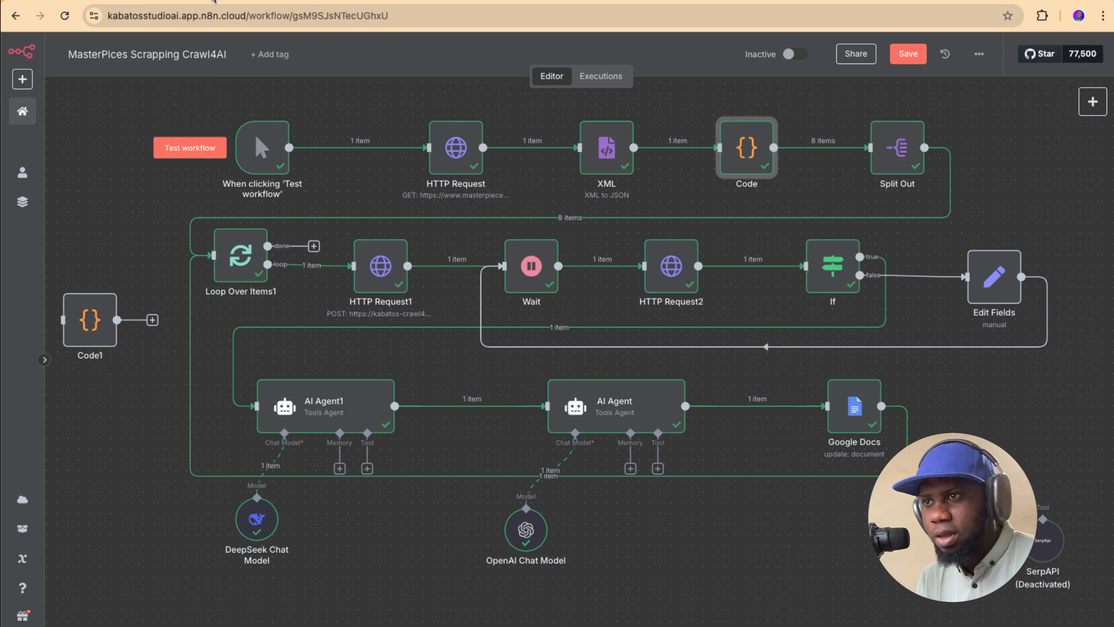
Step: Switch to the Skool classroom and look through the BTA1 course's W4, W1, W2 and W3 workflow lessons
left_click(122, 1)
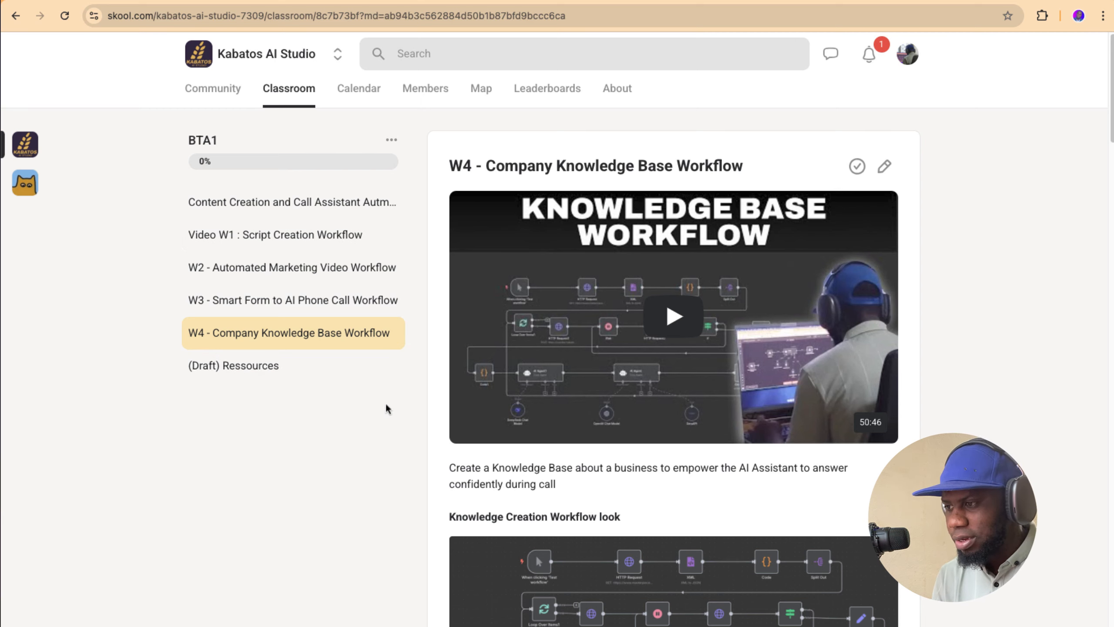
scroll(434, 443, "down", 2)
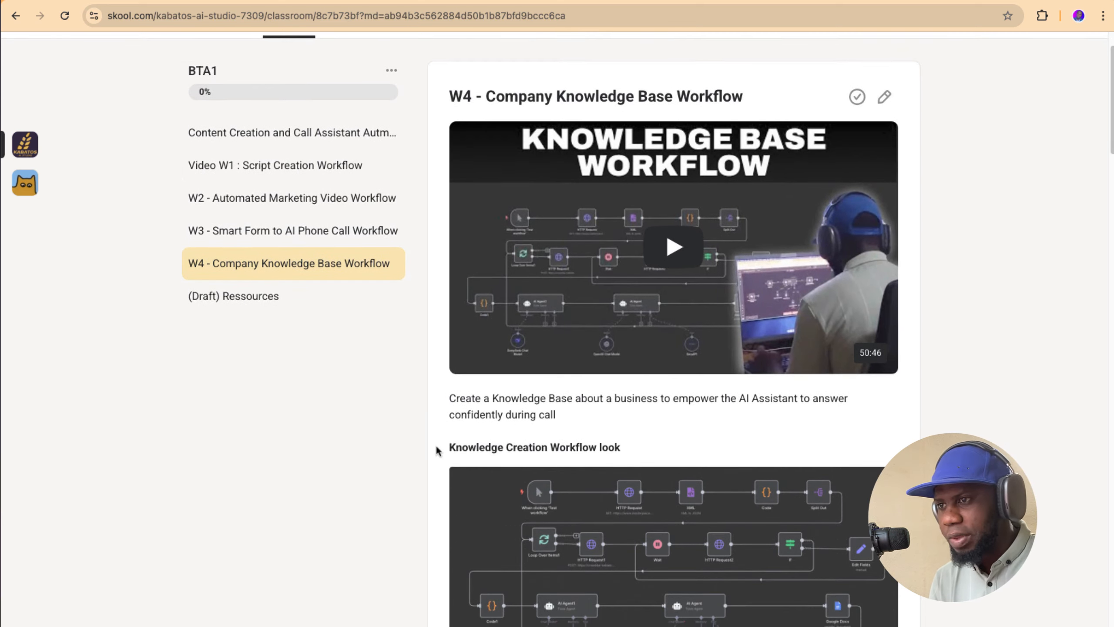
scroll(434, 439, "up", 2)
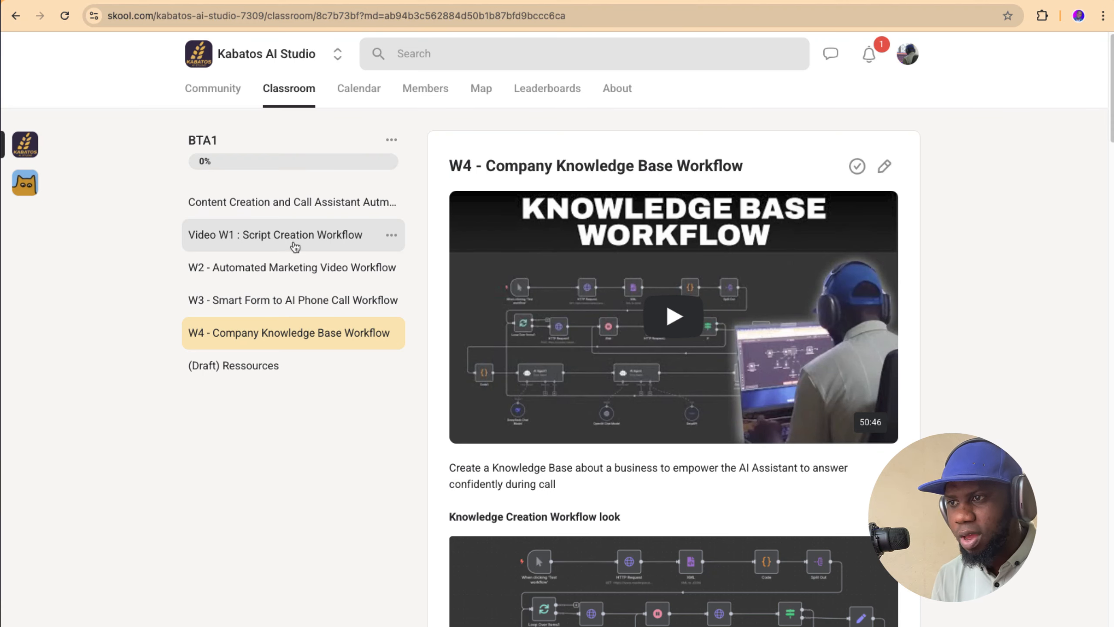
left_click(276, 243)
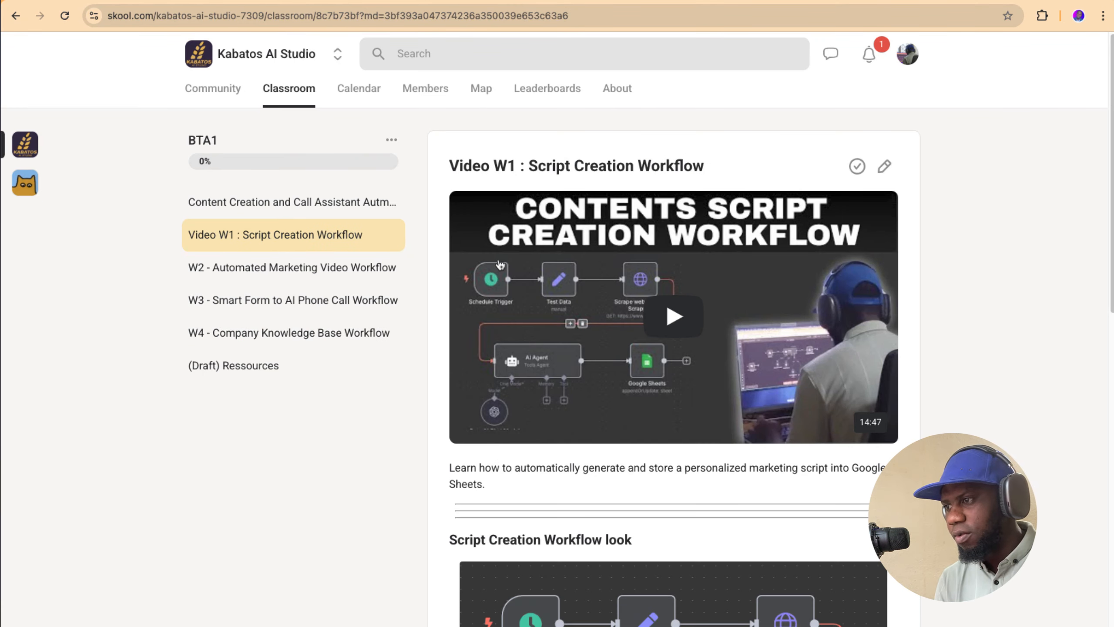
left_click(258, 272)
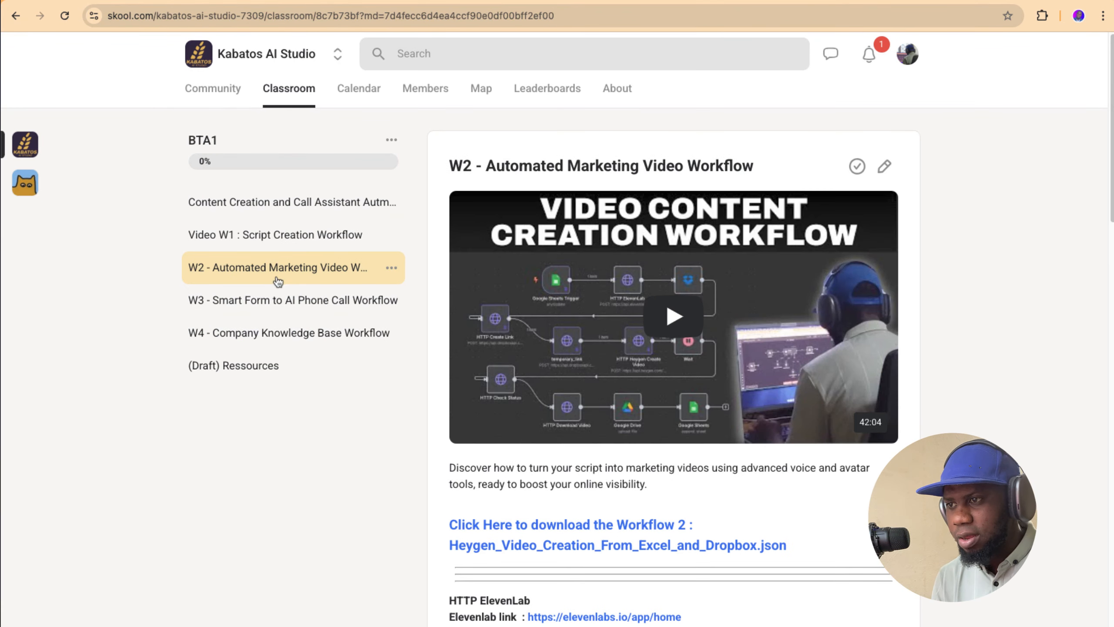
left_click(261, 305)
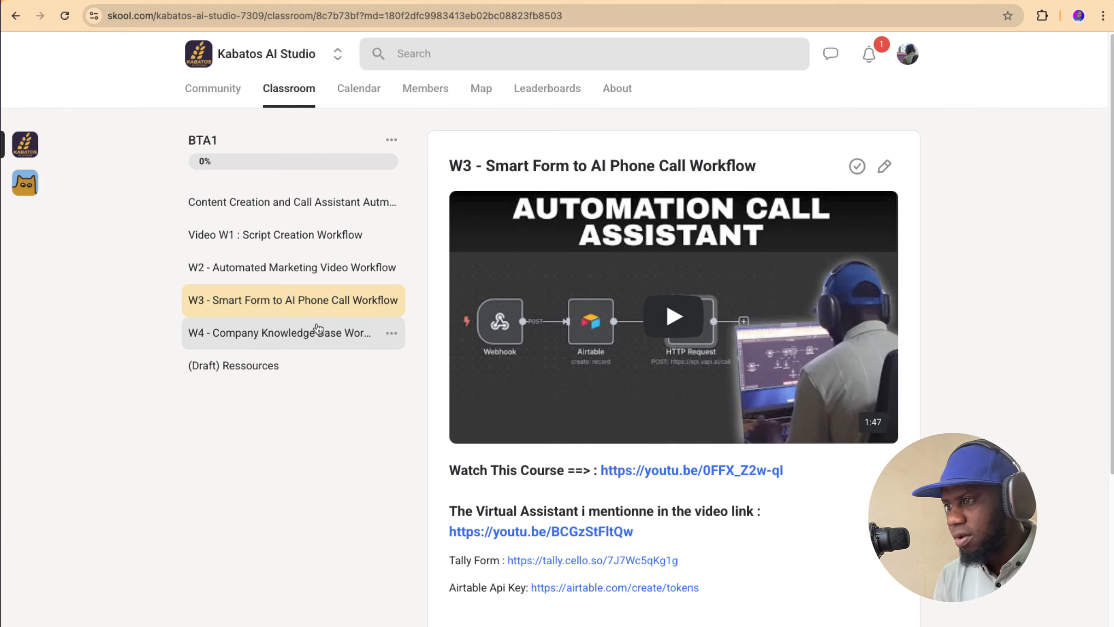
Step: Reopen the W4 - Company Knowledge Base Workflow lesson and look over its workflow image and download link
scroll(316, 329, "down", 1)
left_click(312, 302)
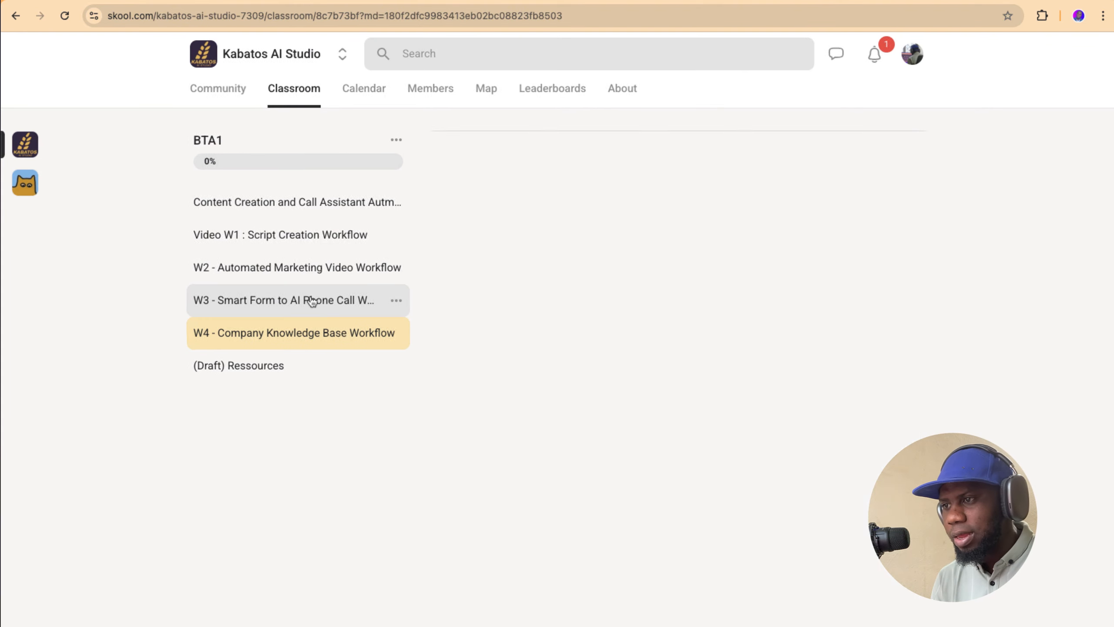
scroll(568, 421, "down", 5)
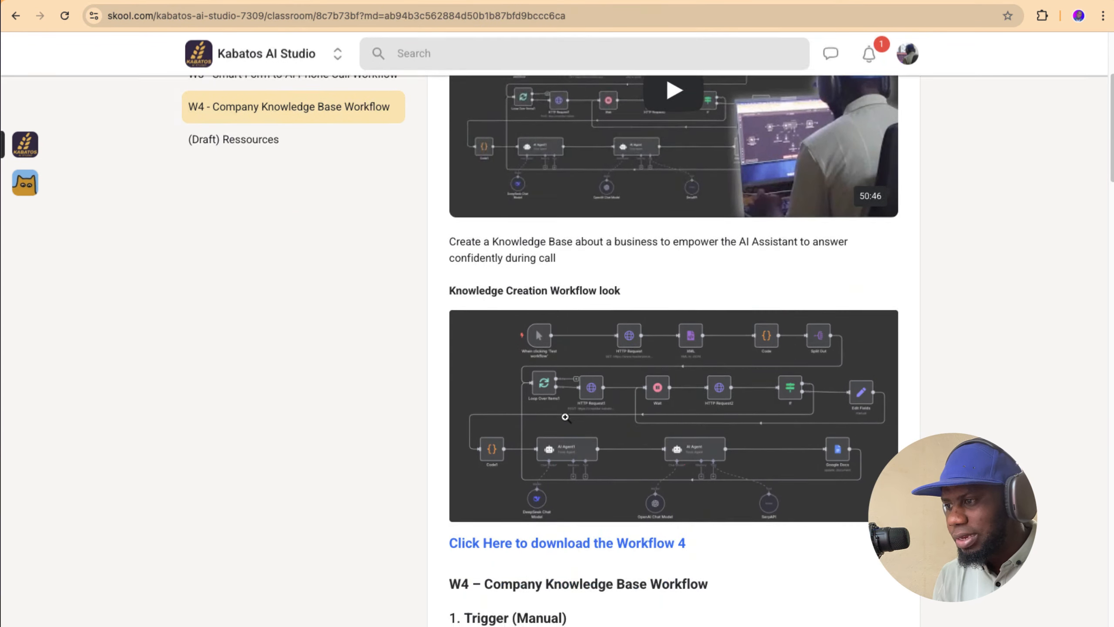
scroll(567, 421, "up", 5)
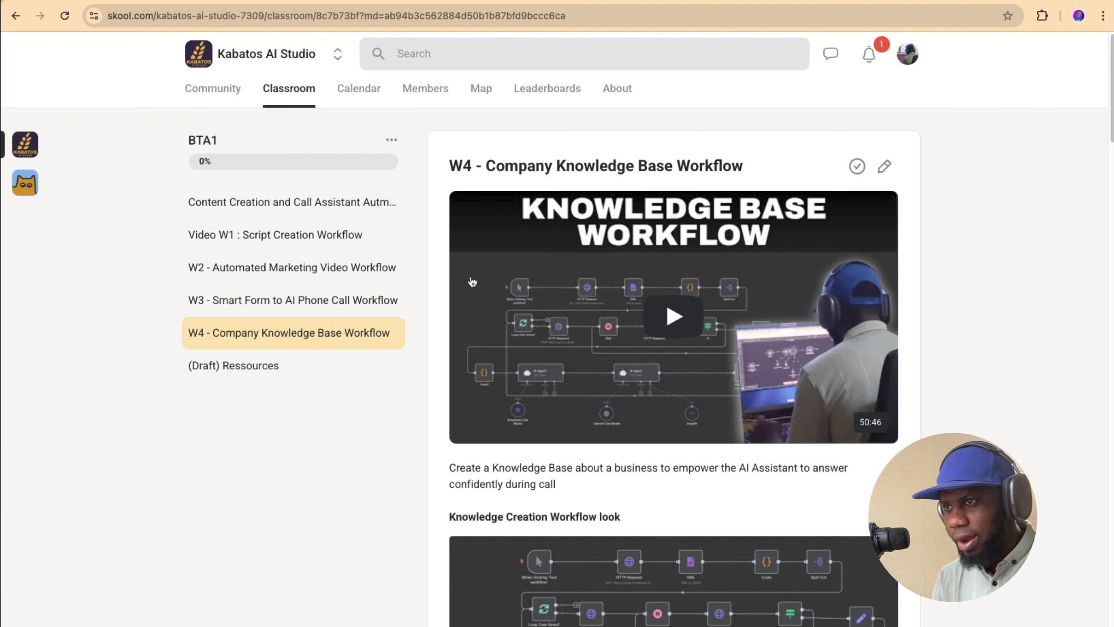
mouse_move(398, 209)
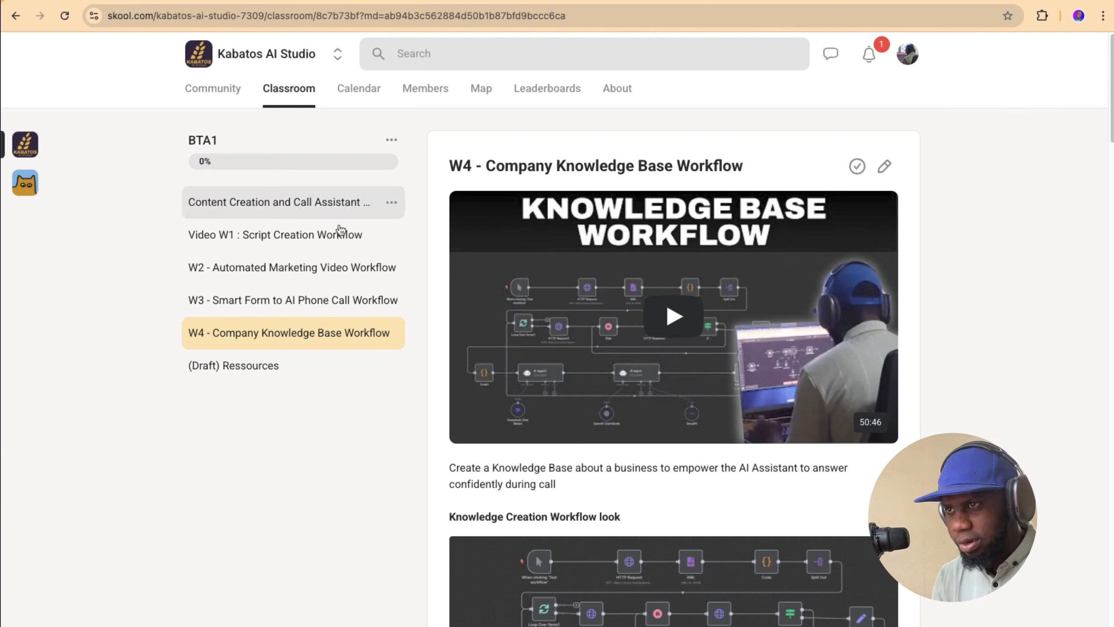
Step: View the community's business table introduction post and its BTA1 pricing image, close both, and look over the community feed
left_click(226, 98)
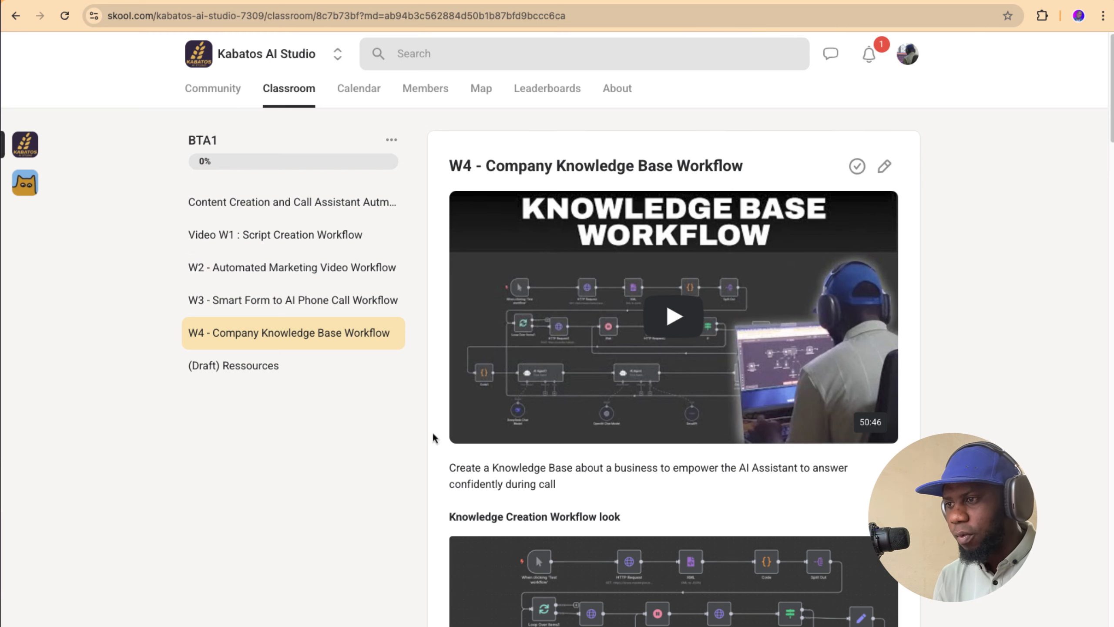
left_click(481, 483)
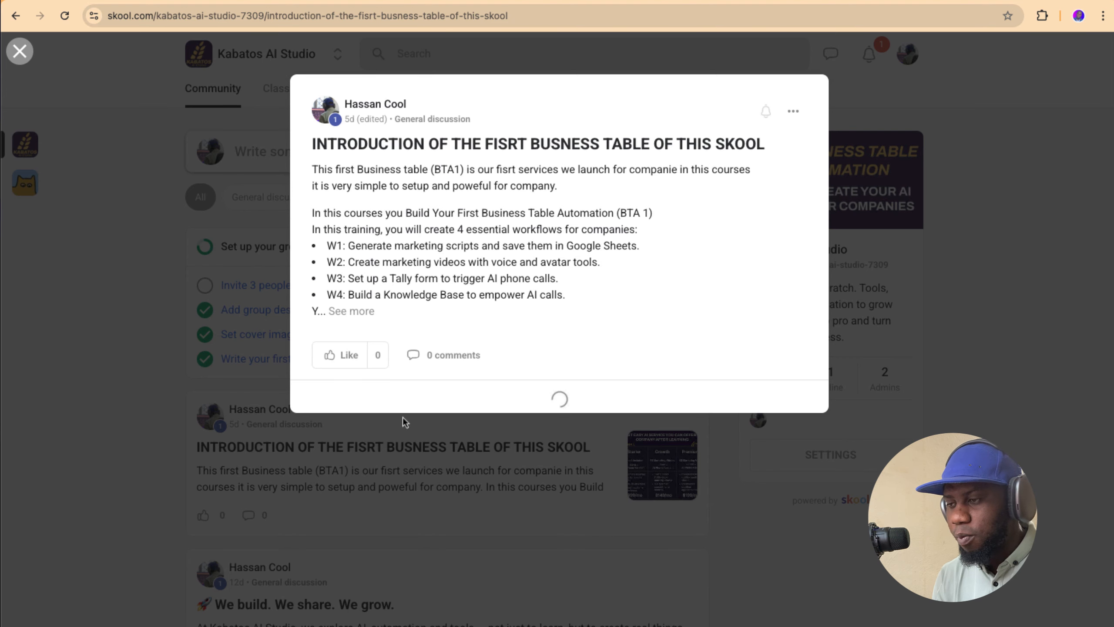
left_click(388, 431)
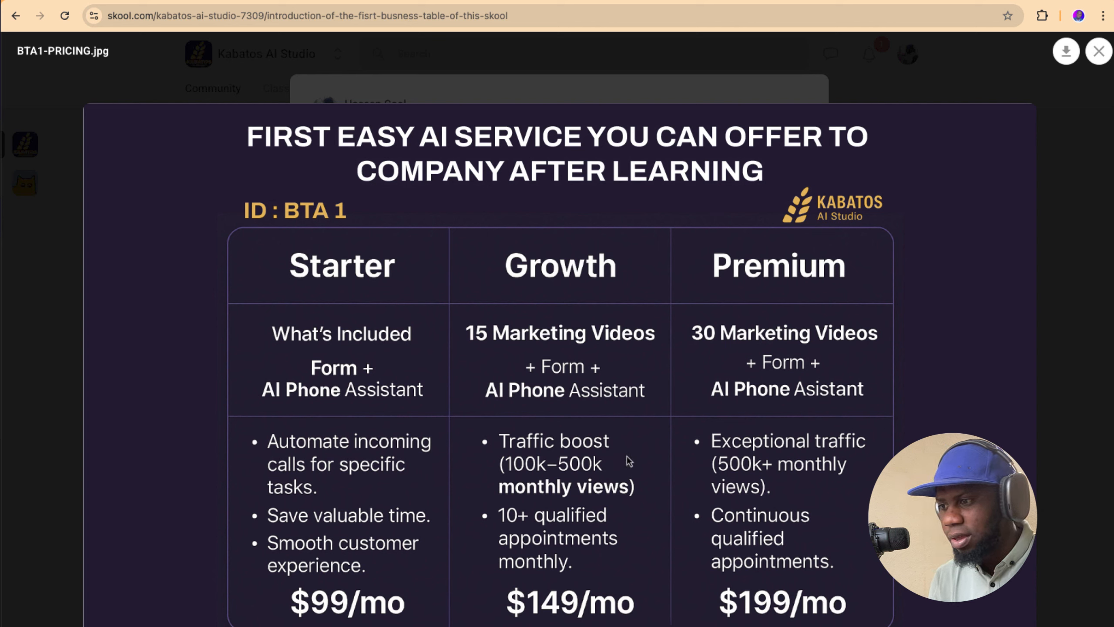
left_click(1059, 126)
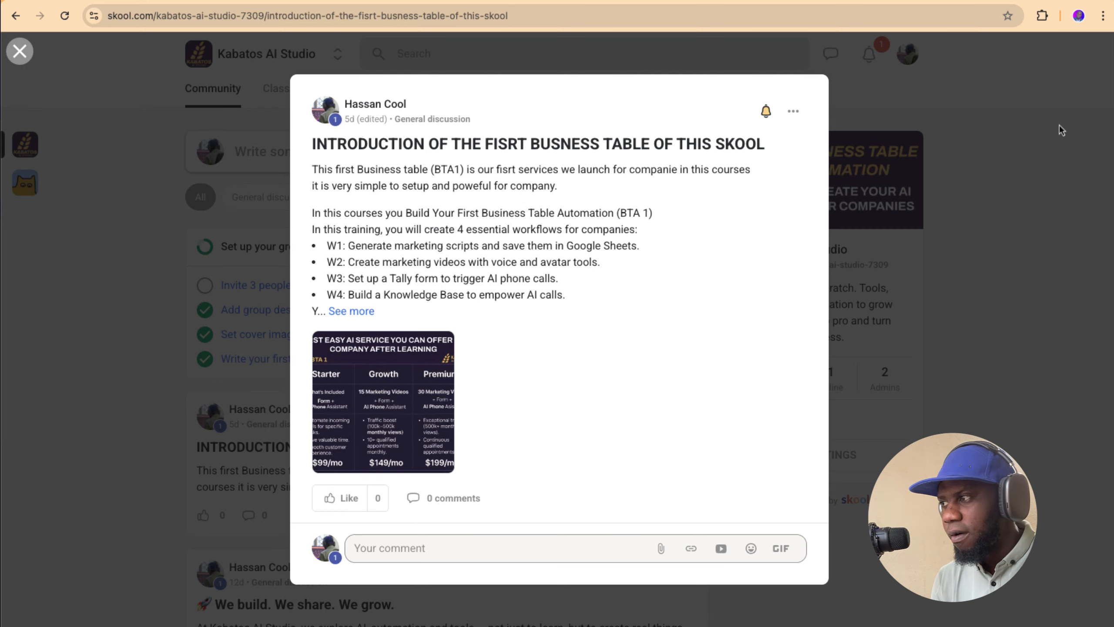
left_click(929, 110)
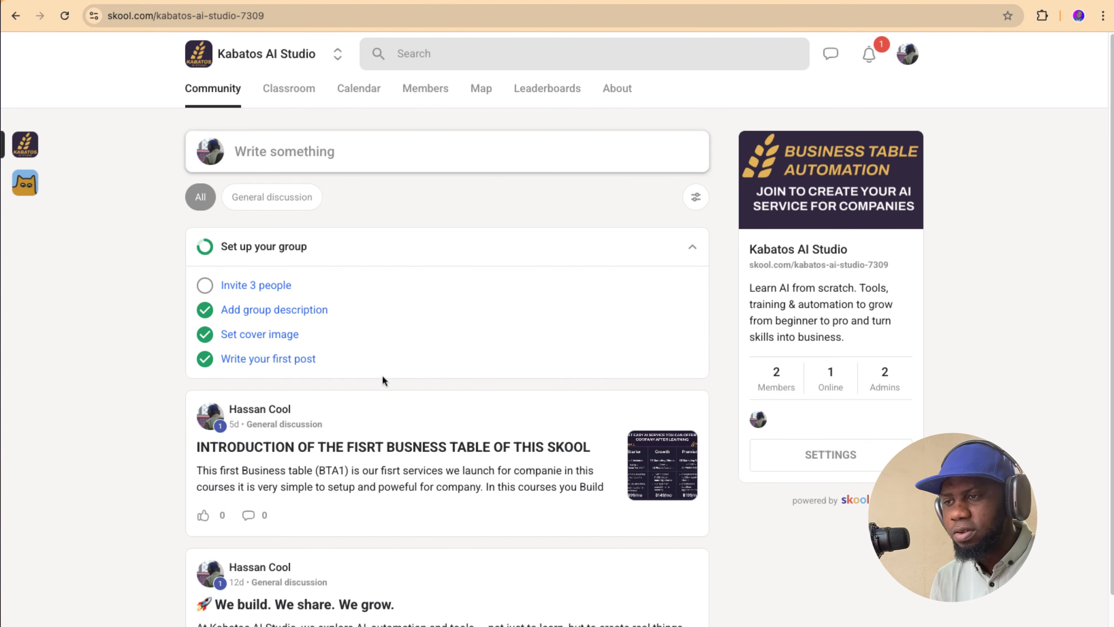
scroll(380, 377, "down", 2)
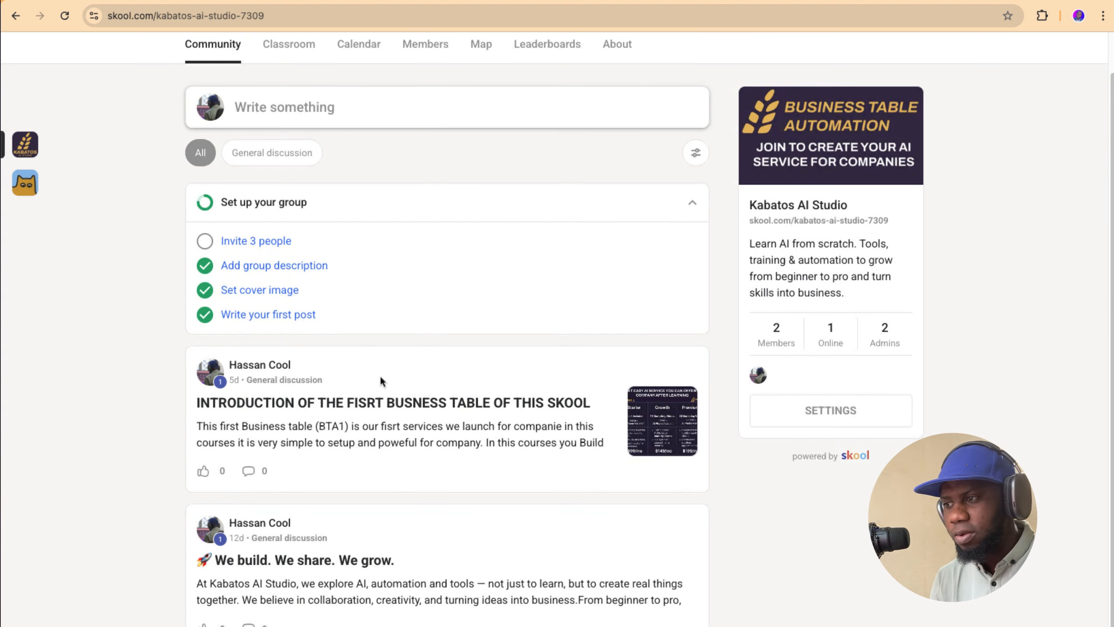
scroll(382, 378, "up", 2)
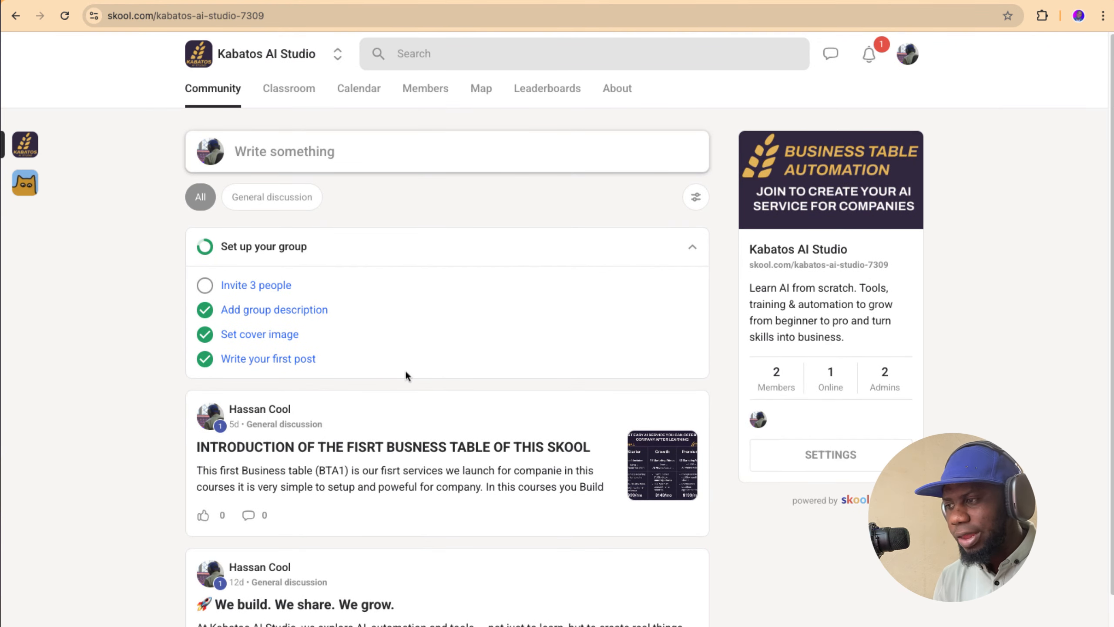
Step: Open the Skool classroom, and switch to the Google Docs knowledge base to view it from its beginning
left_click(300, 95)
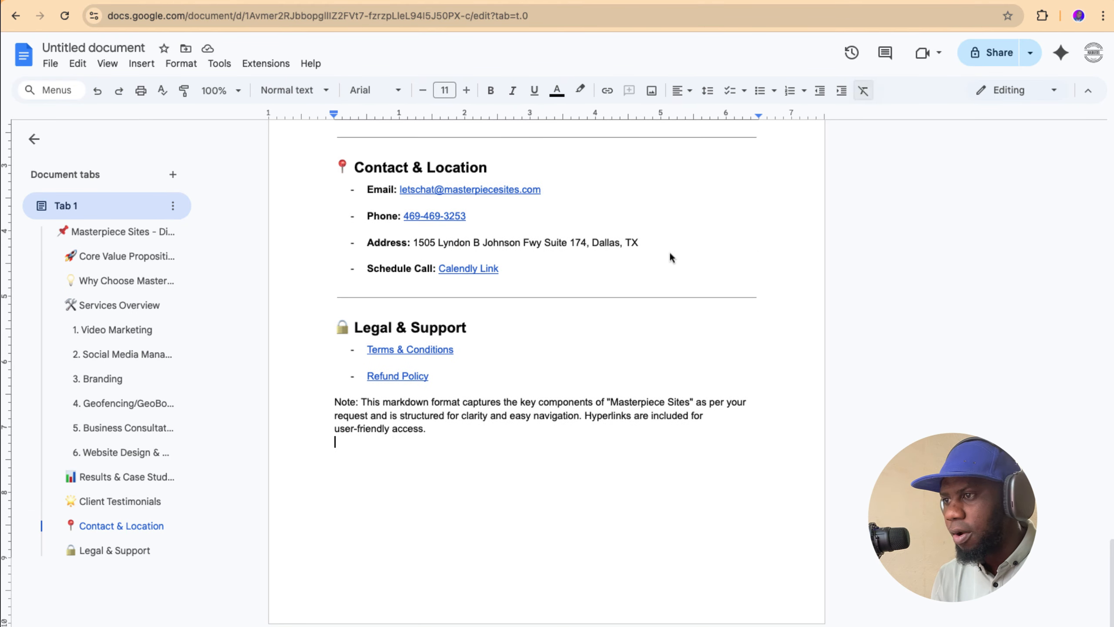
scroll(671, 256, "up", 20)
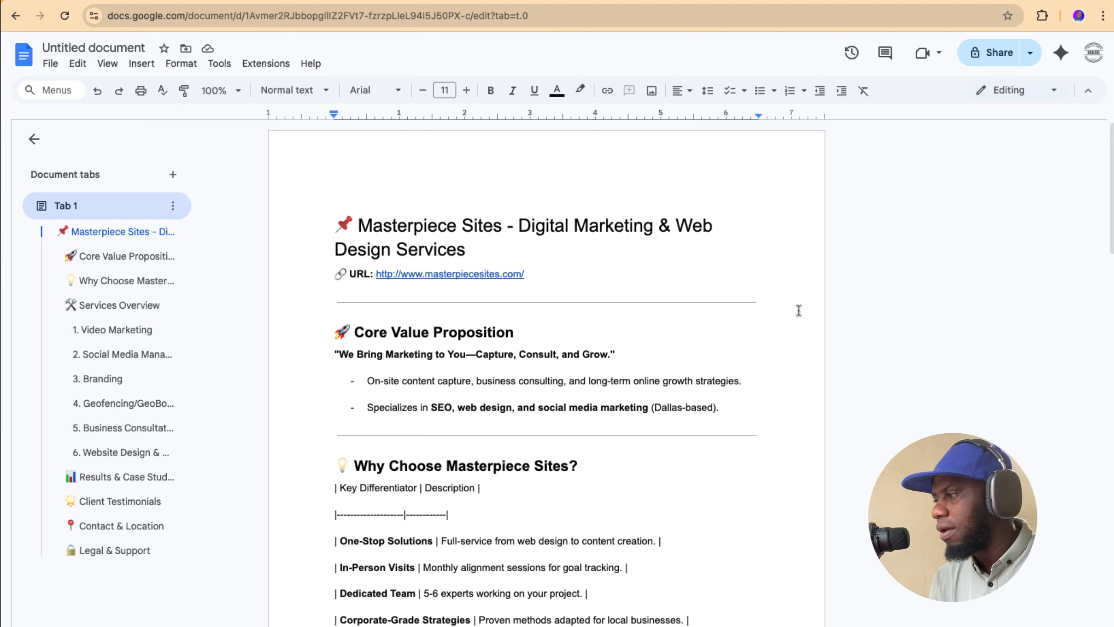